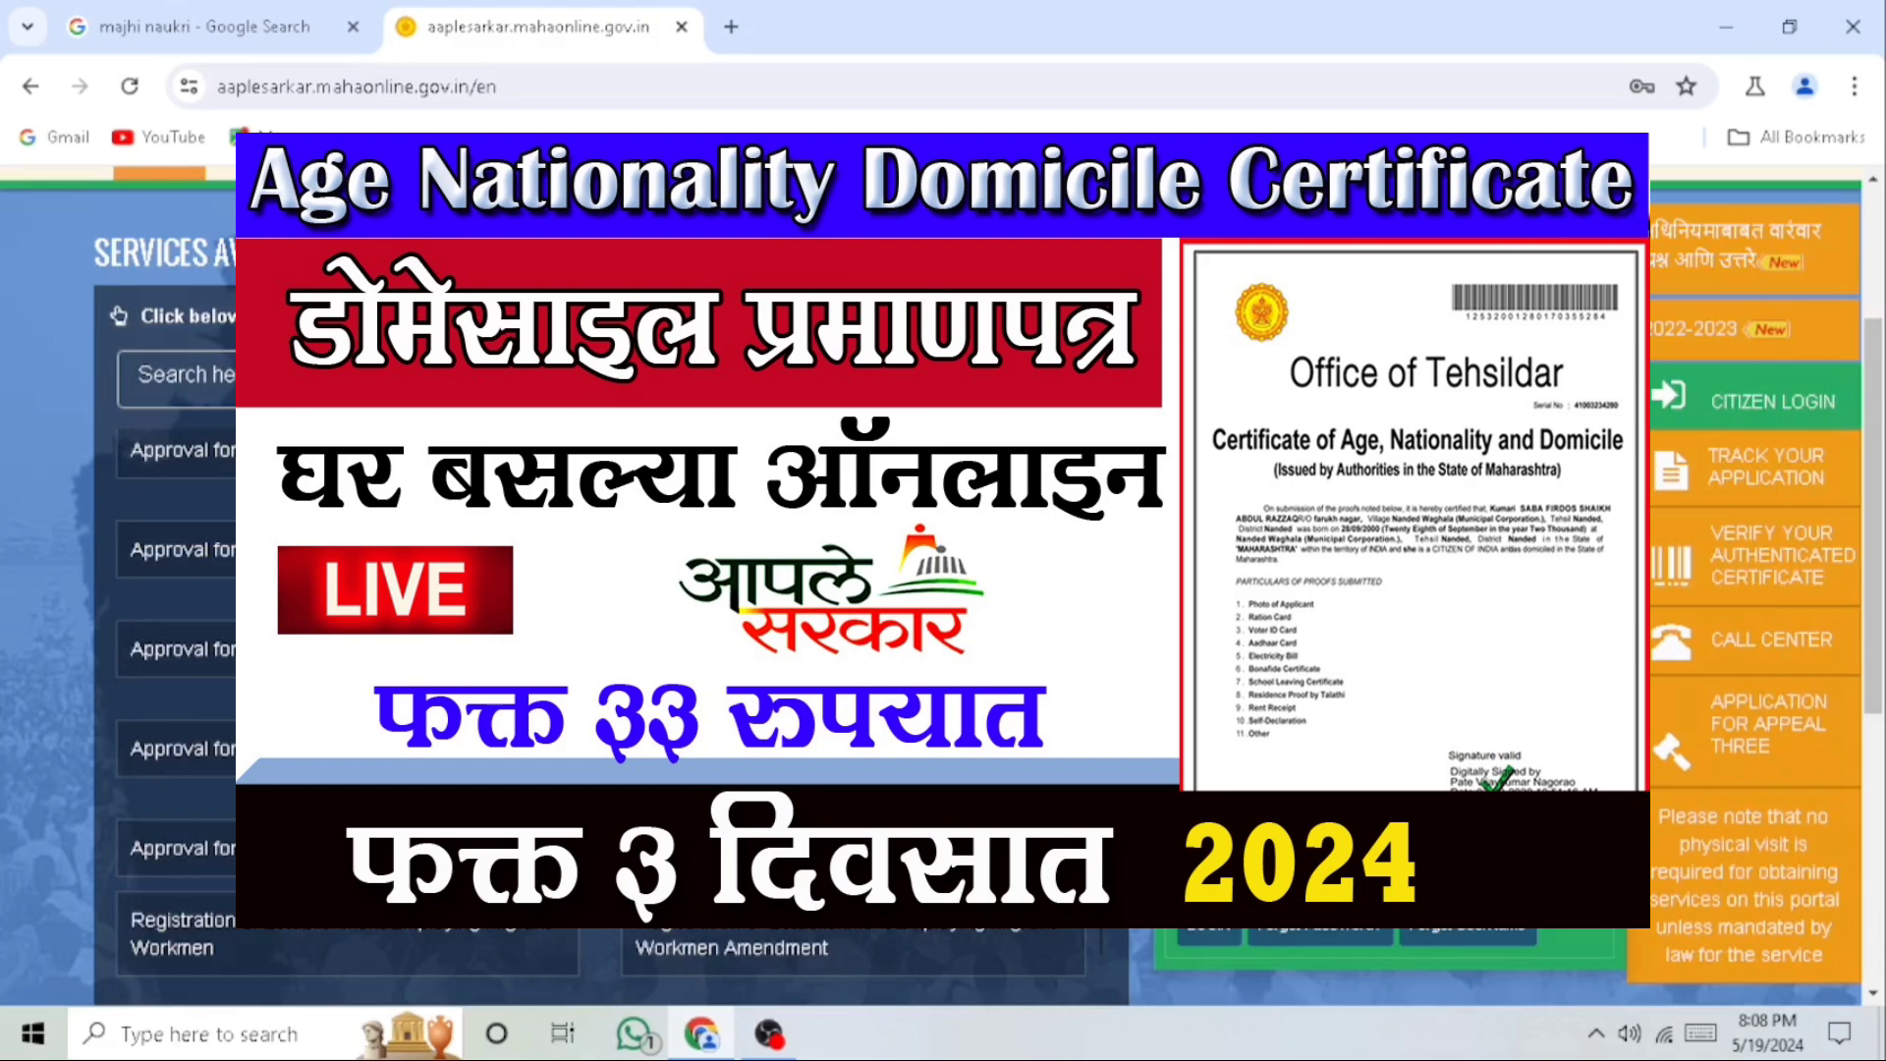
scroll(688, 501, "down", 5)
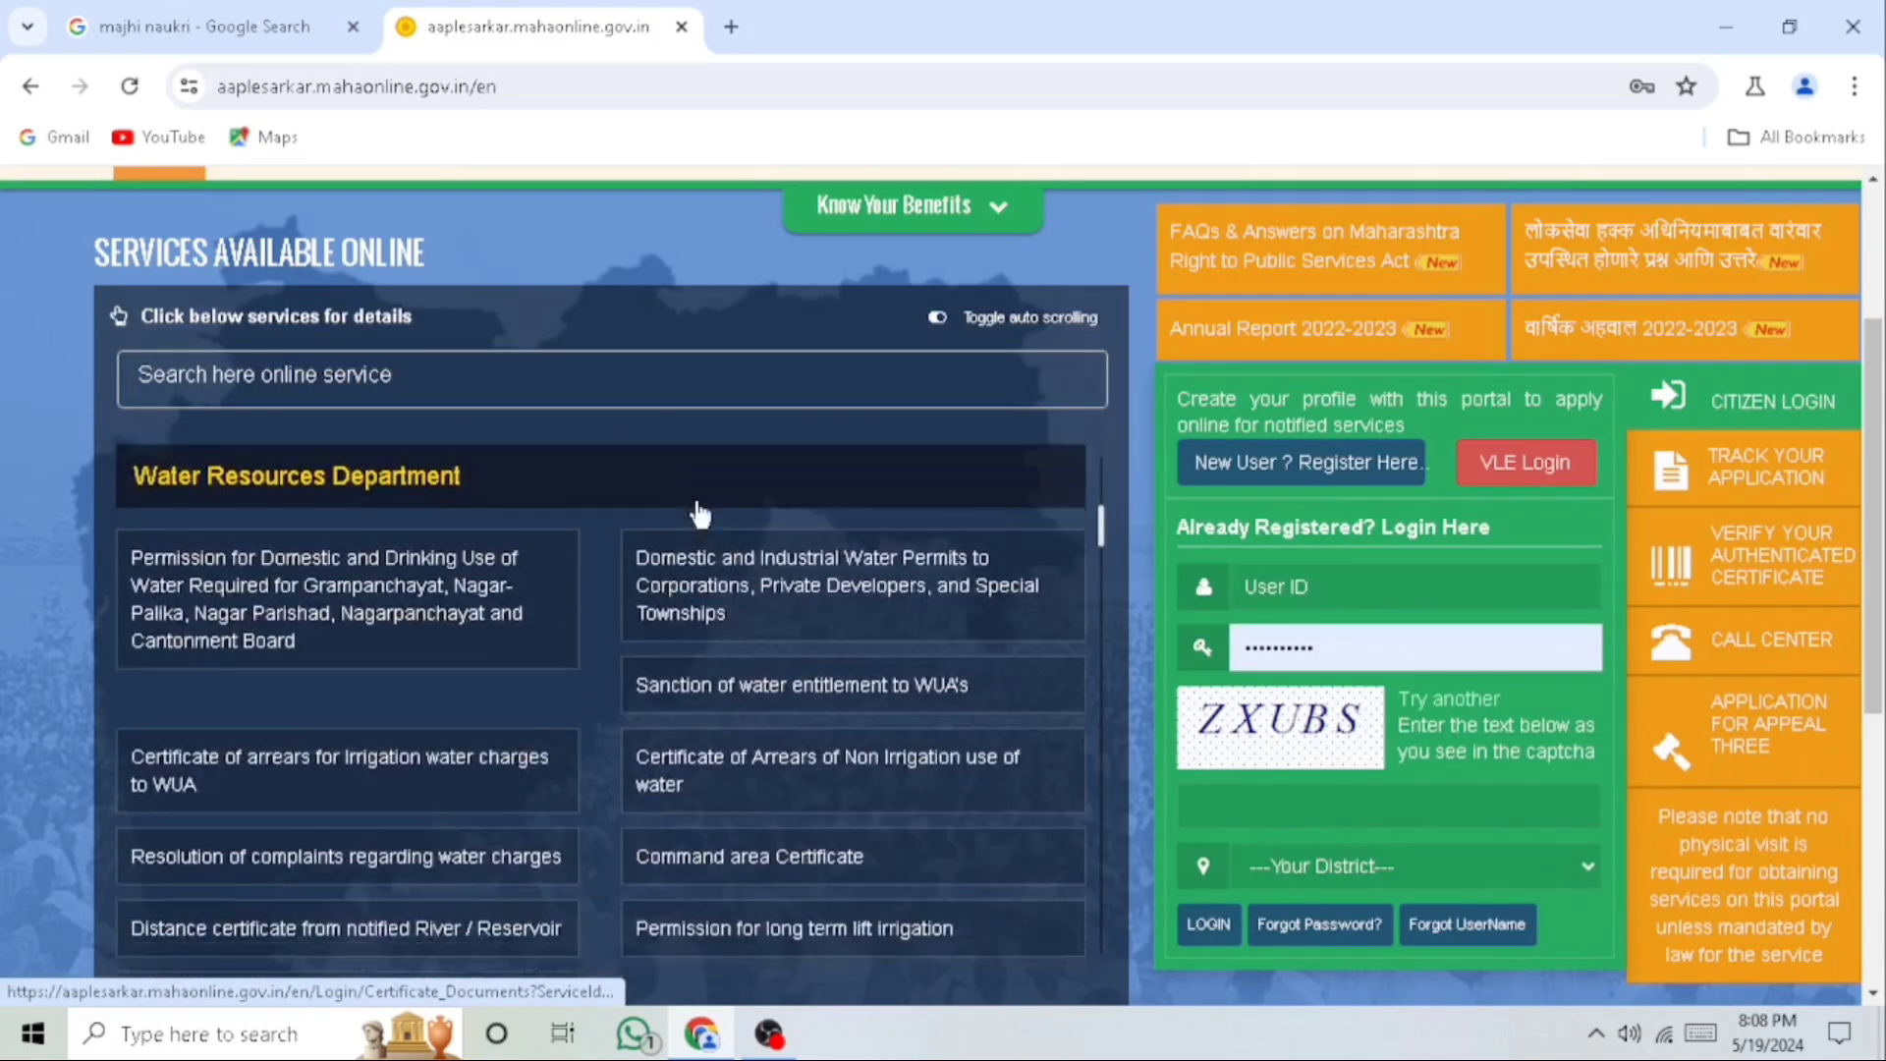
scroll(699, 510, "down", 2)
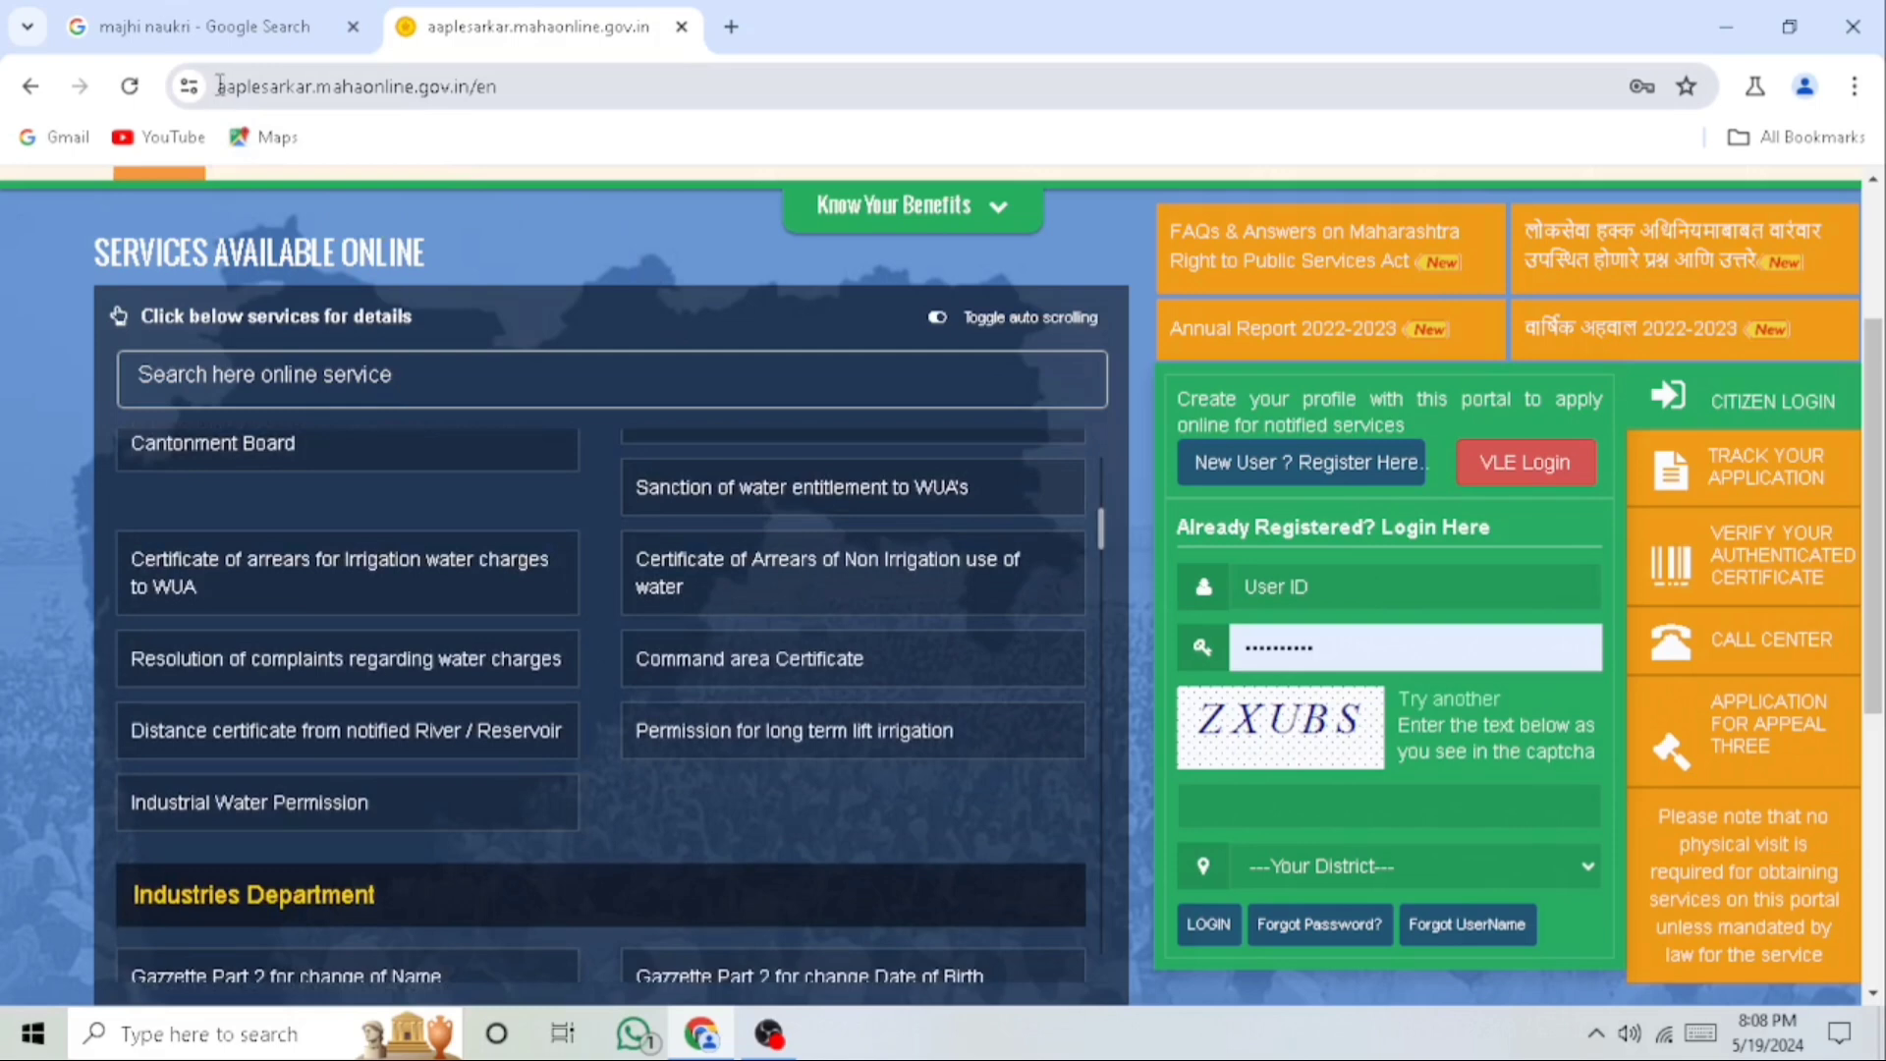
left_click_drag(220, 86, 501, 87)
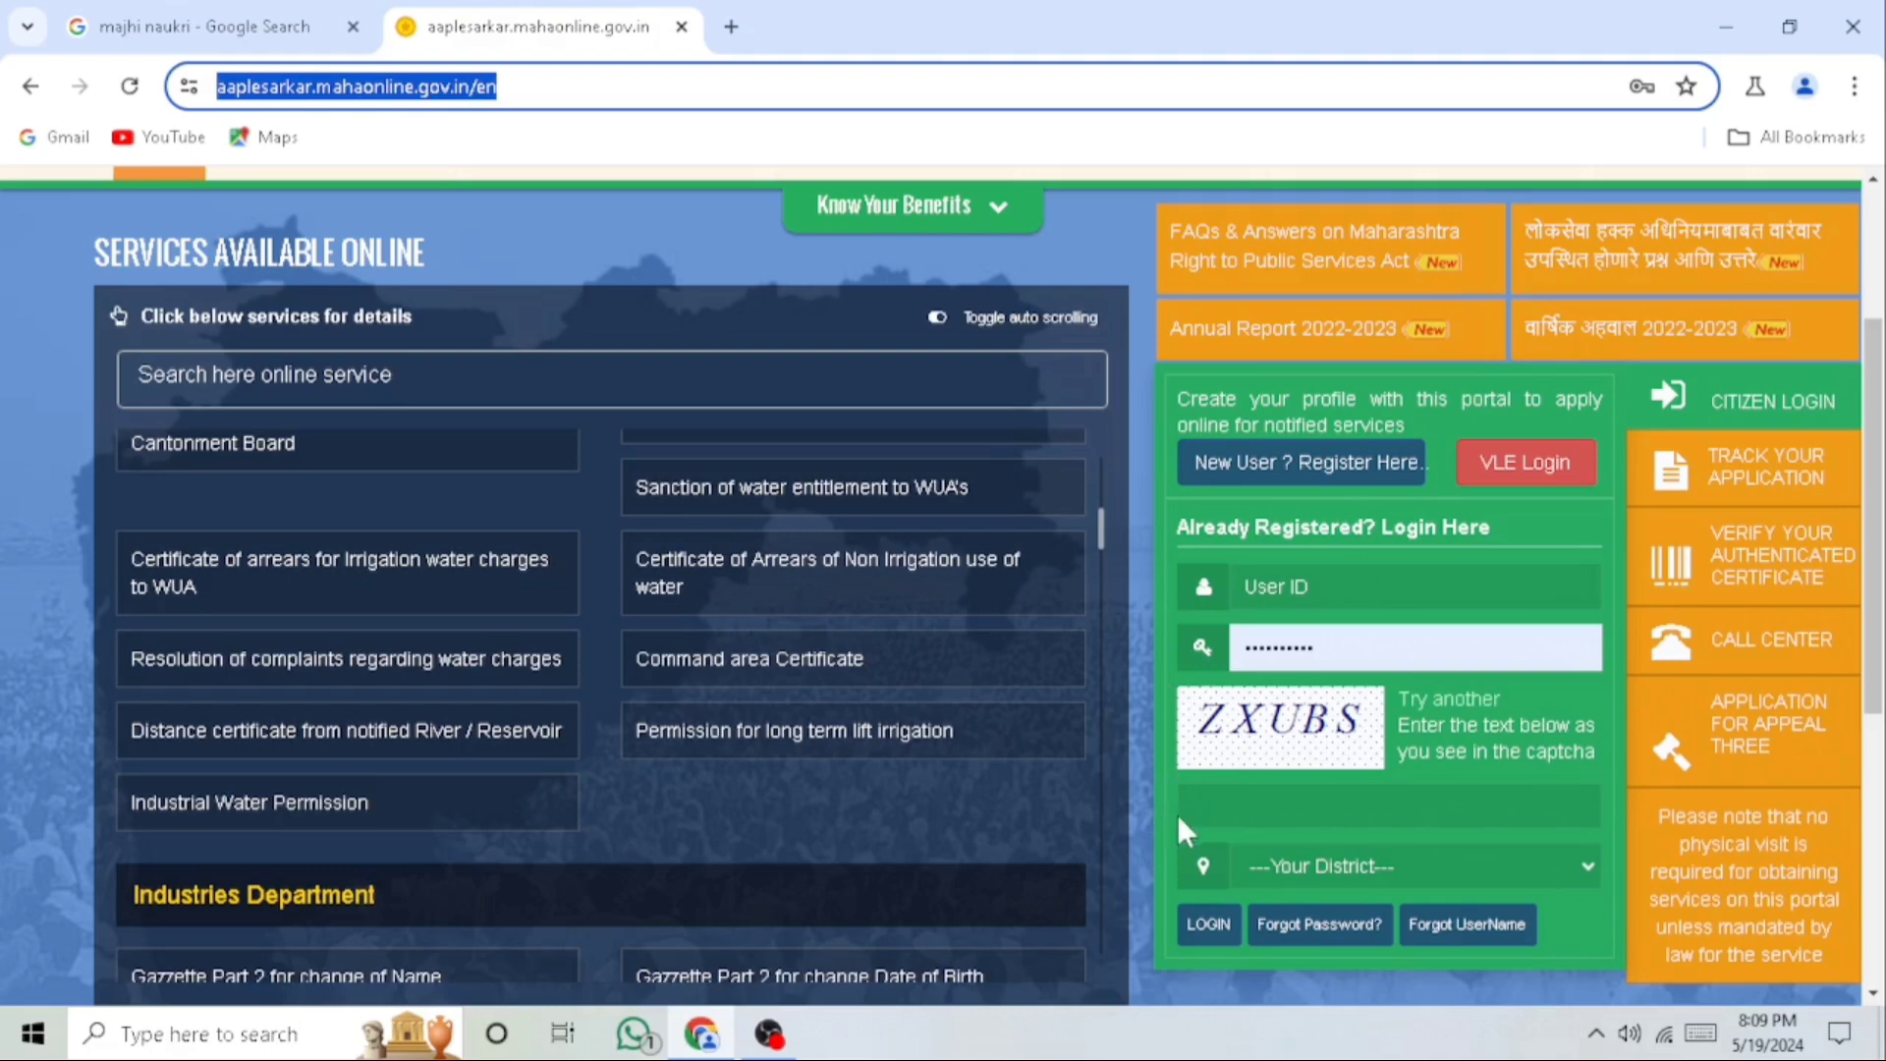
Log in to the citizen account with the user ID, password and captcha text, choosing Parbhani as the district
left_click(1310, 863)
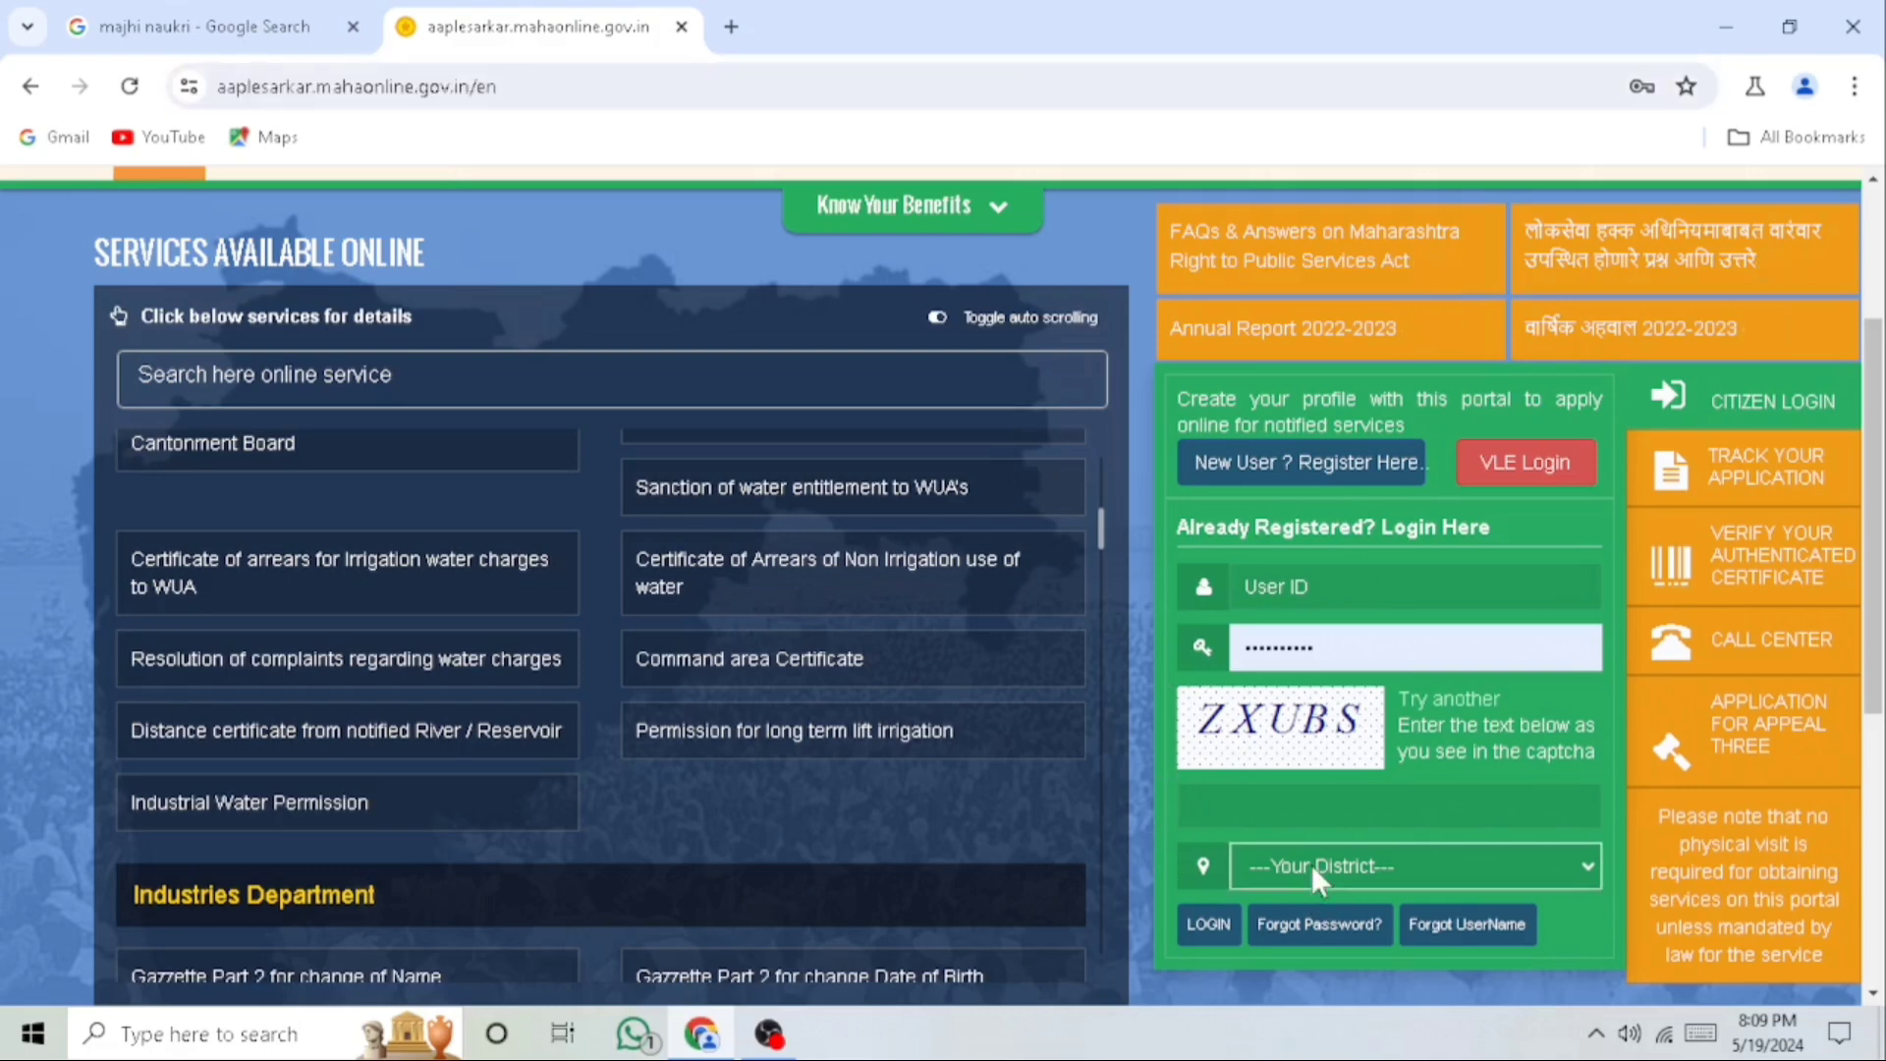
left_click(1311, 863)
left_click(1299, 557)
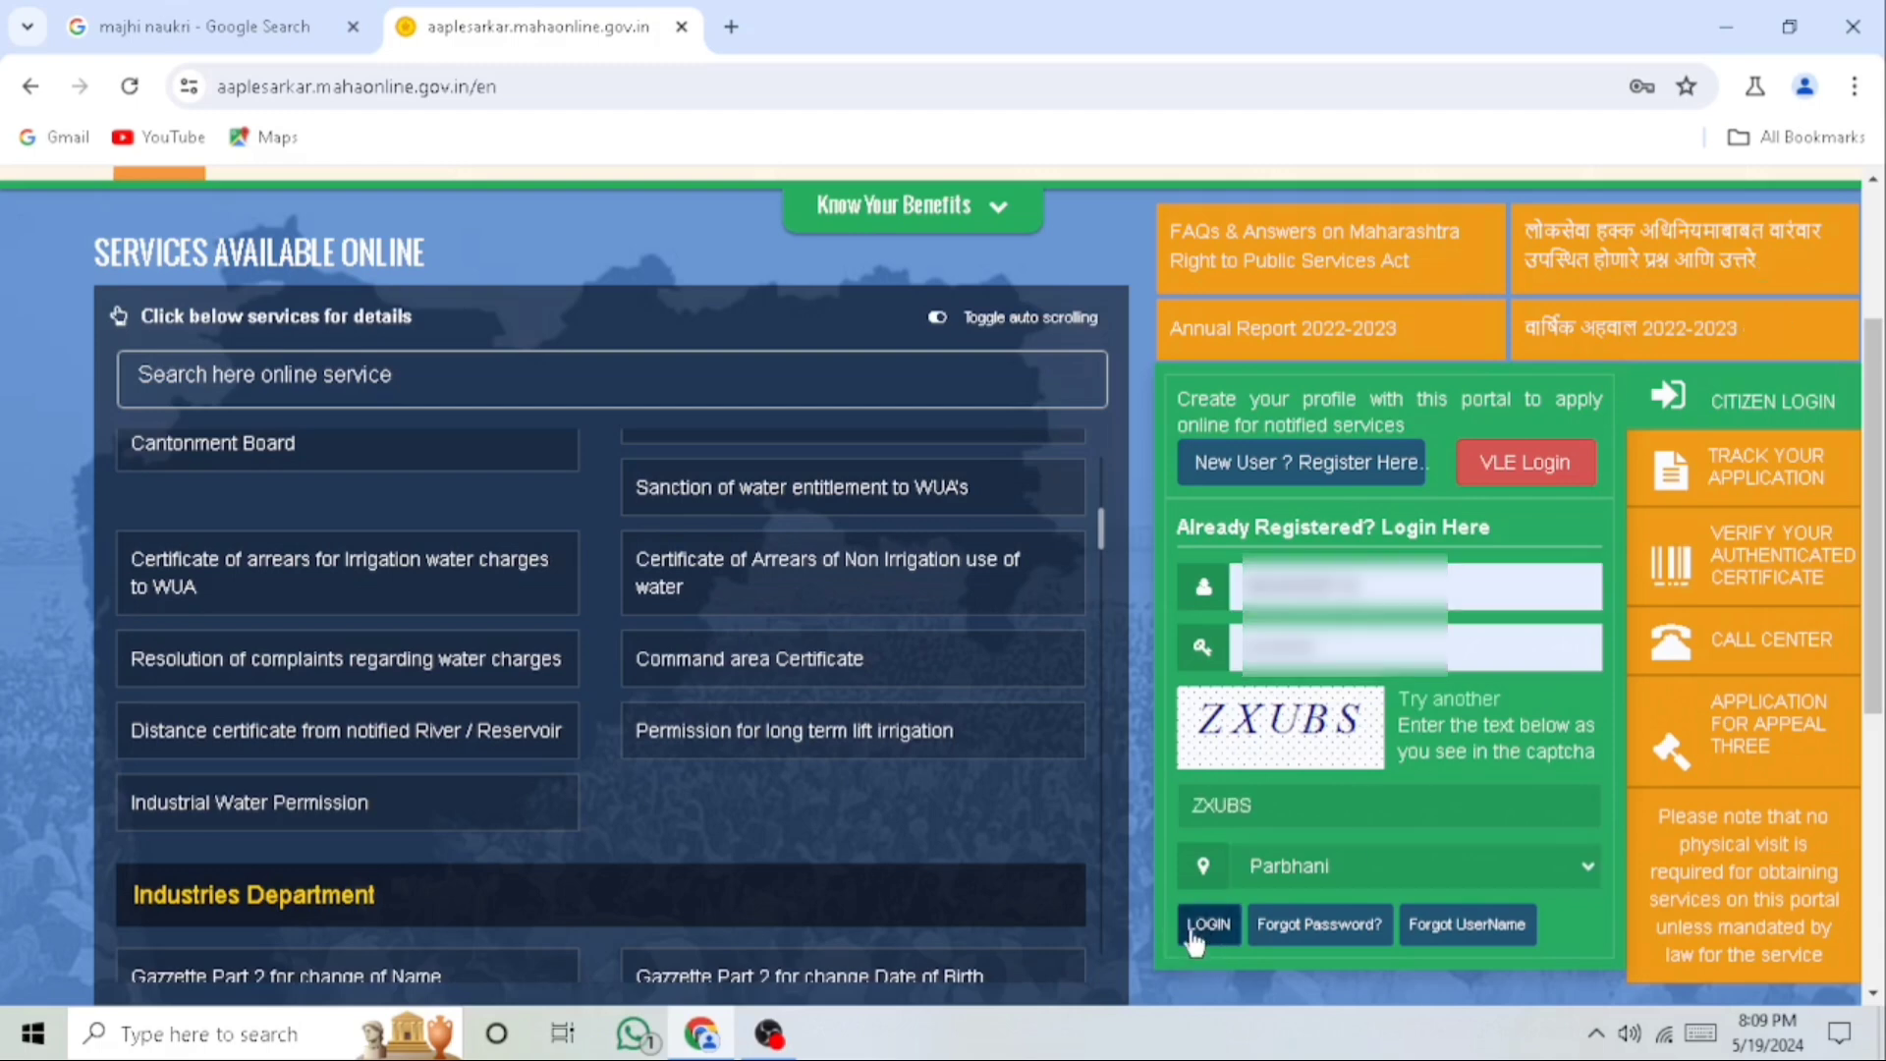
left_click(1208, 926)
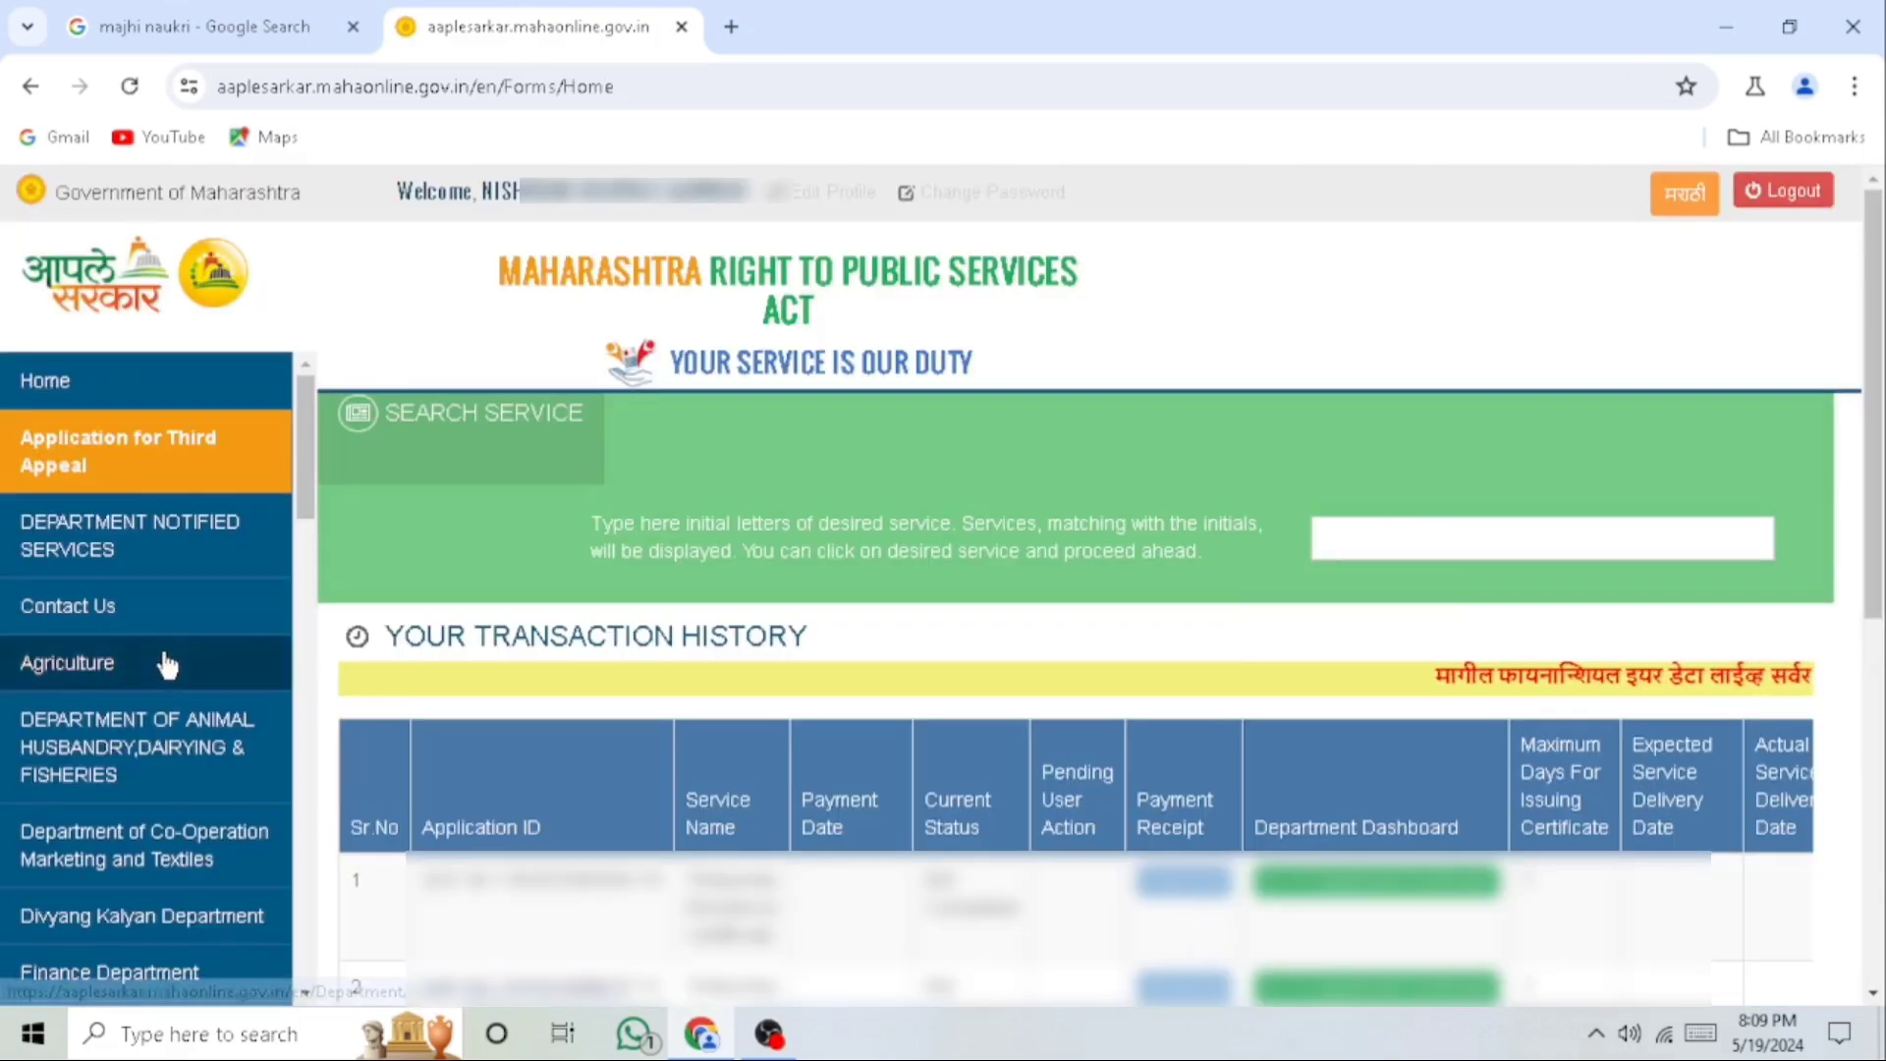
Open the Revenue Department's services and choose Revenue Services as the sub department
scroll(147, 619, "down", 6)
scroll(148, 629, "down", 5)
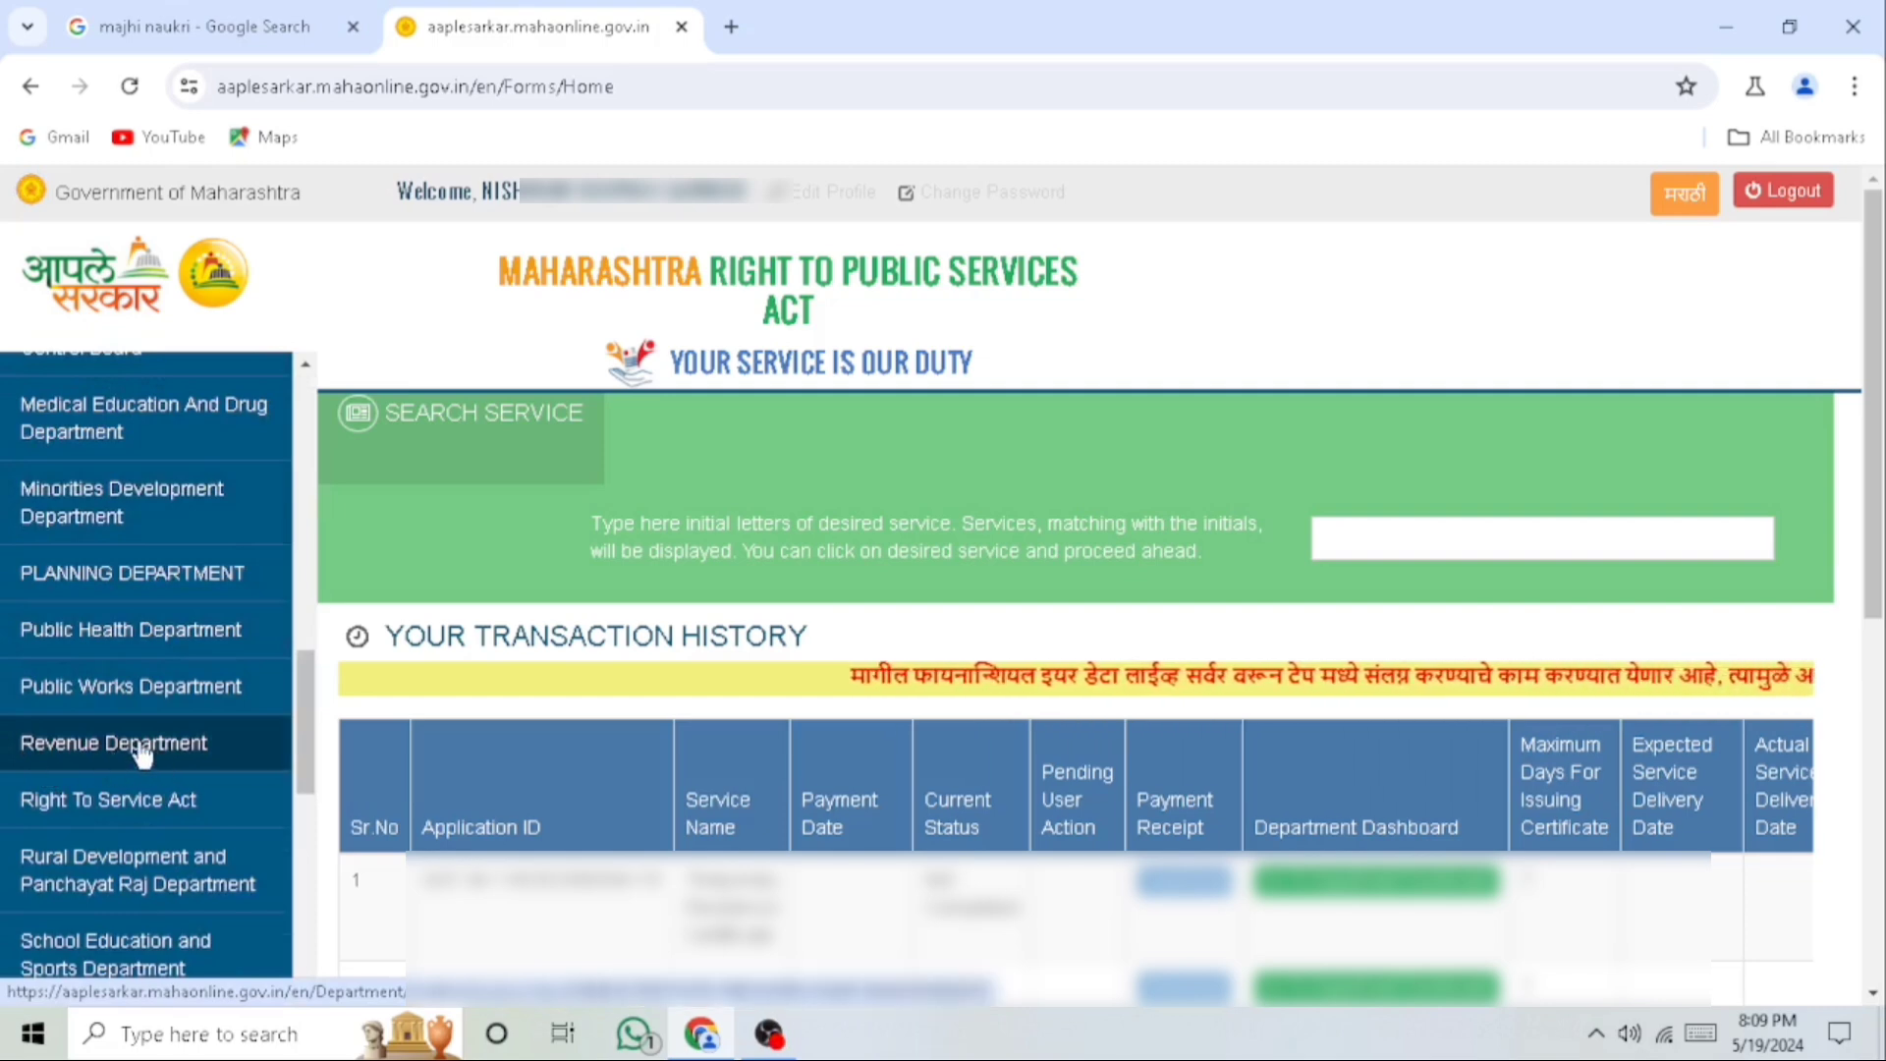
left_click(152, 749)
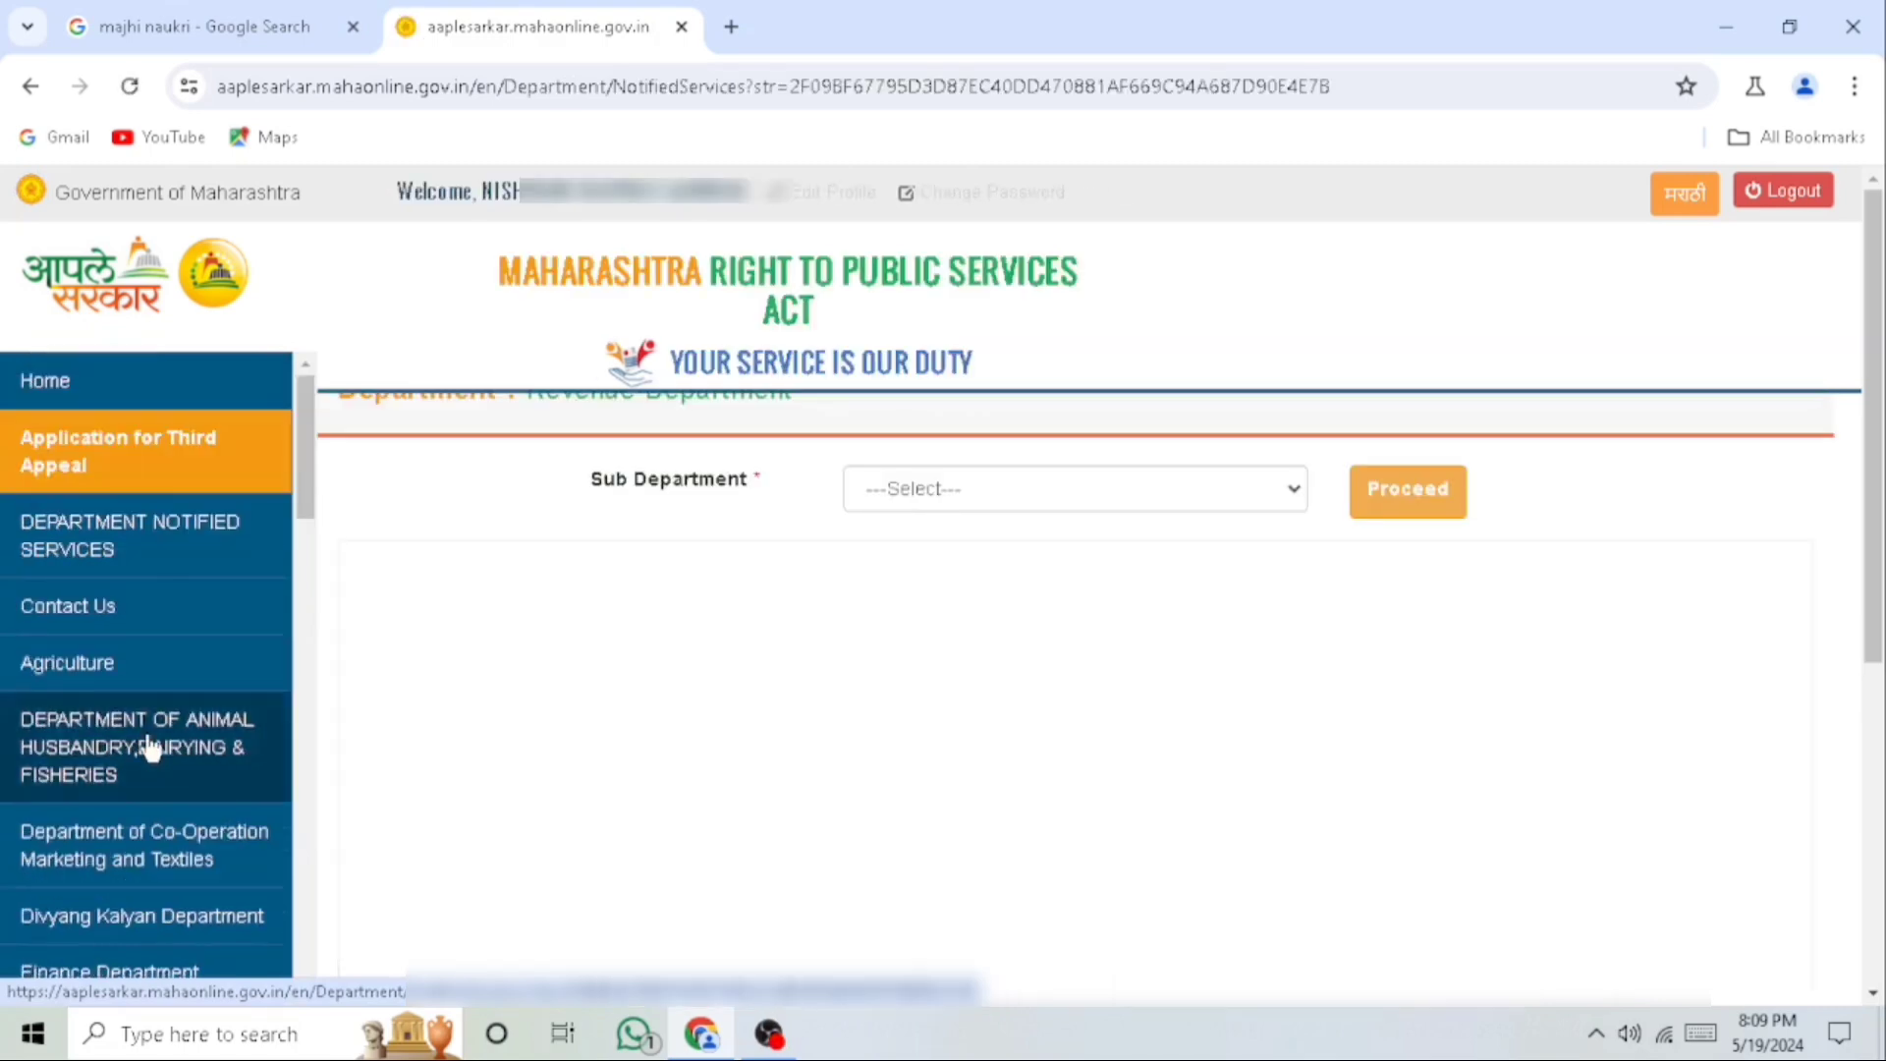
left_click_drag(590, 483, 776, 511)
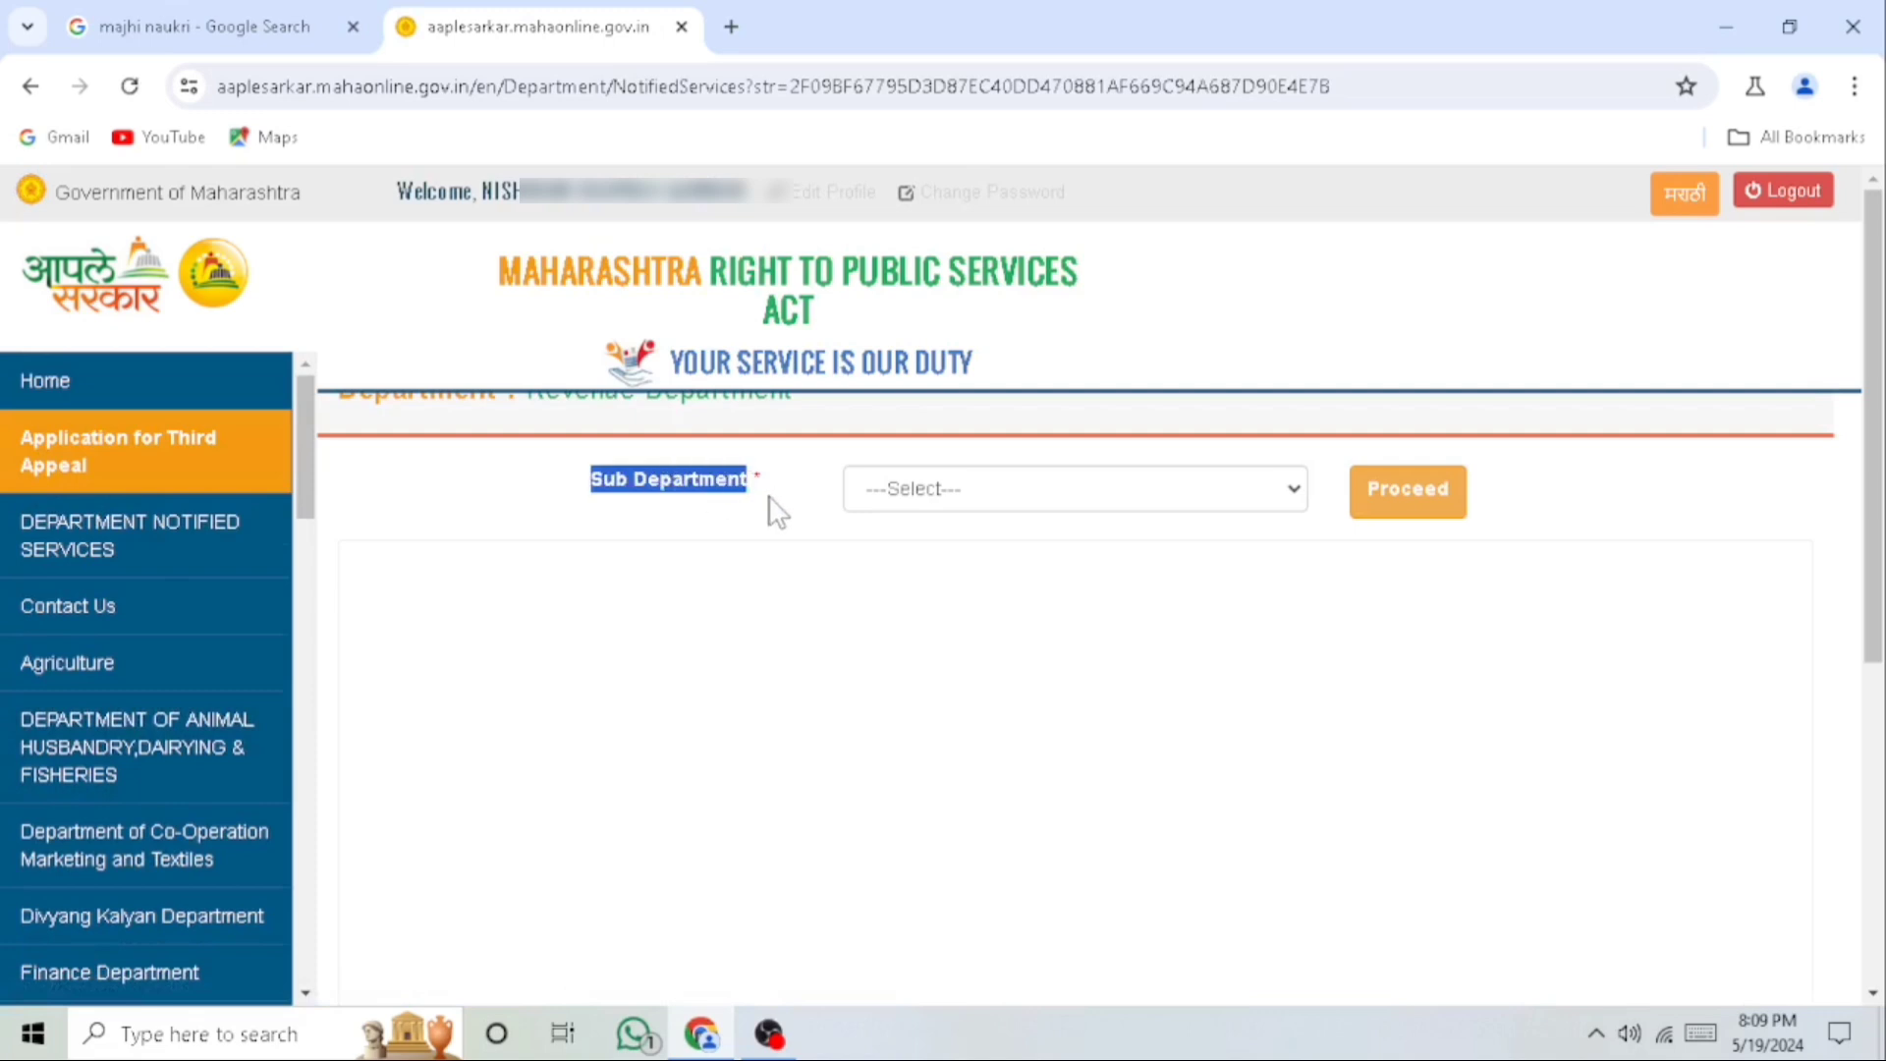
left_click(935, 490)
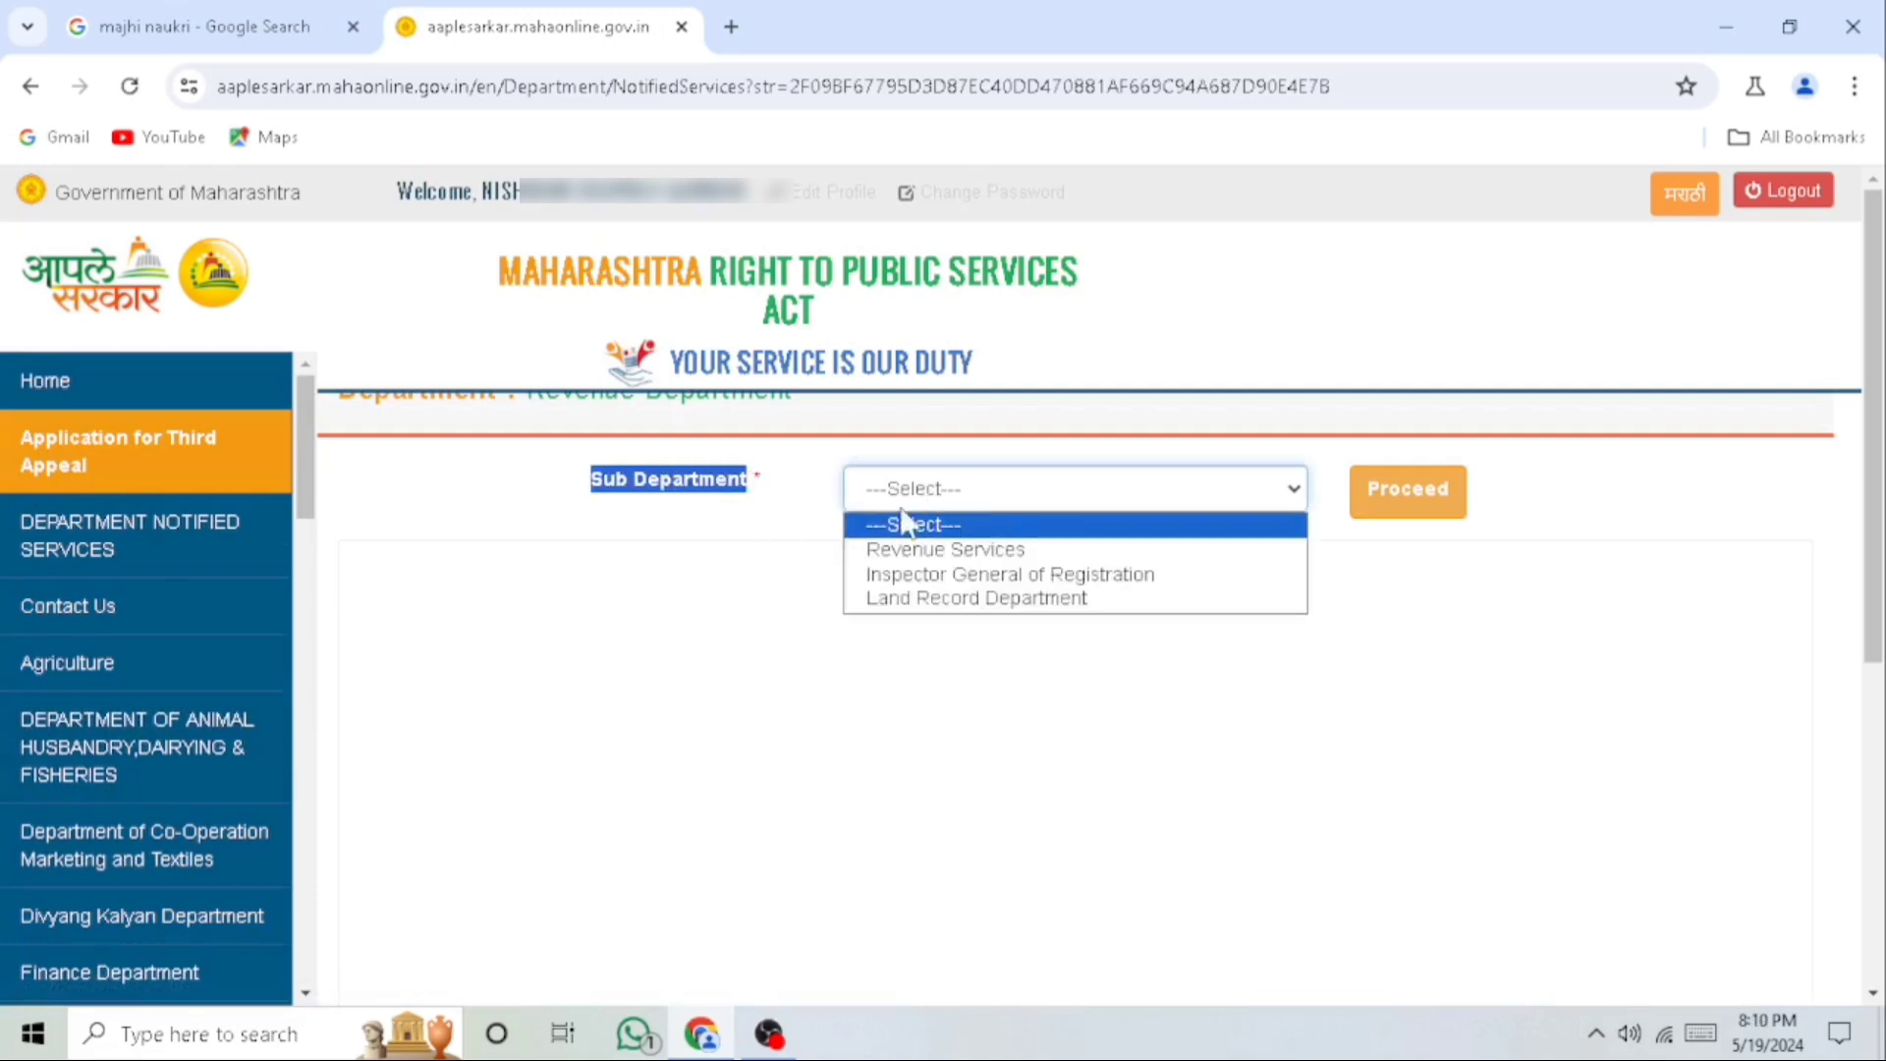
left_click(1014, 553)
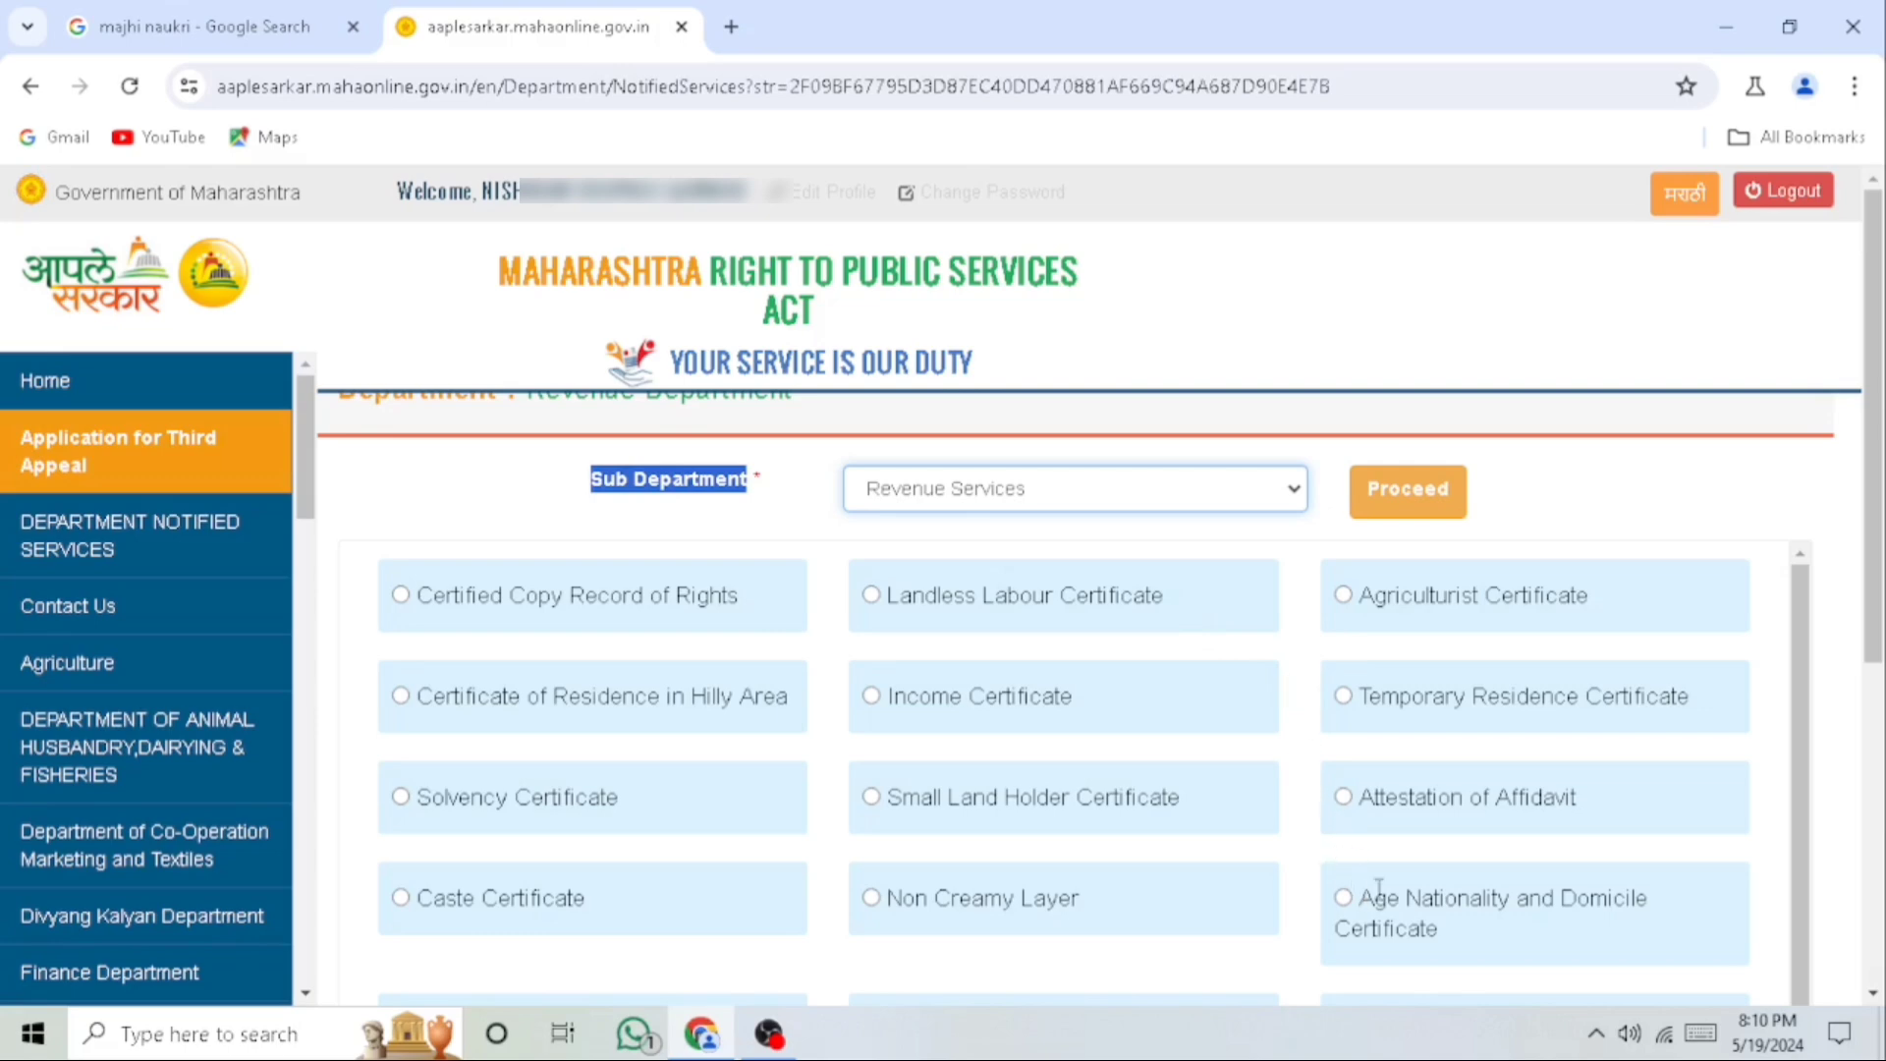
Select the Age Nationality and Domicile Certificate service and proceed with it
left_click_drag(1365, 898, 1547, 946)
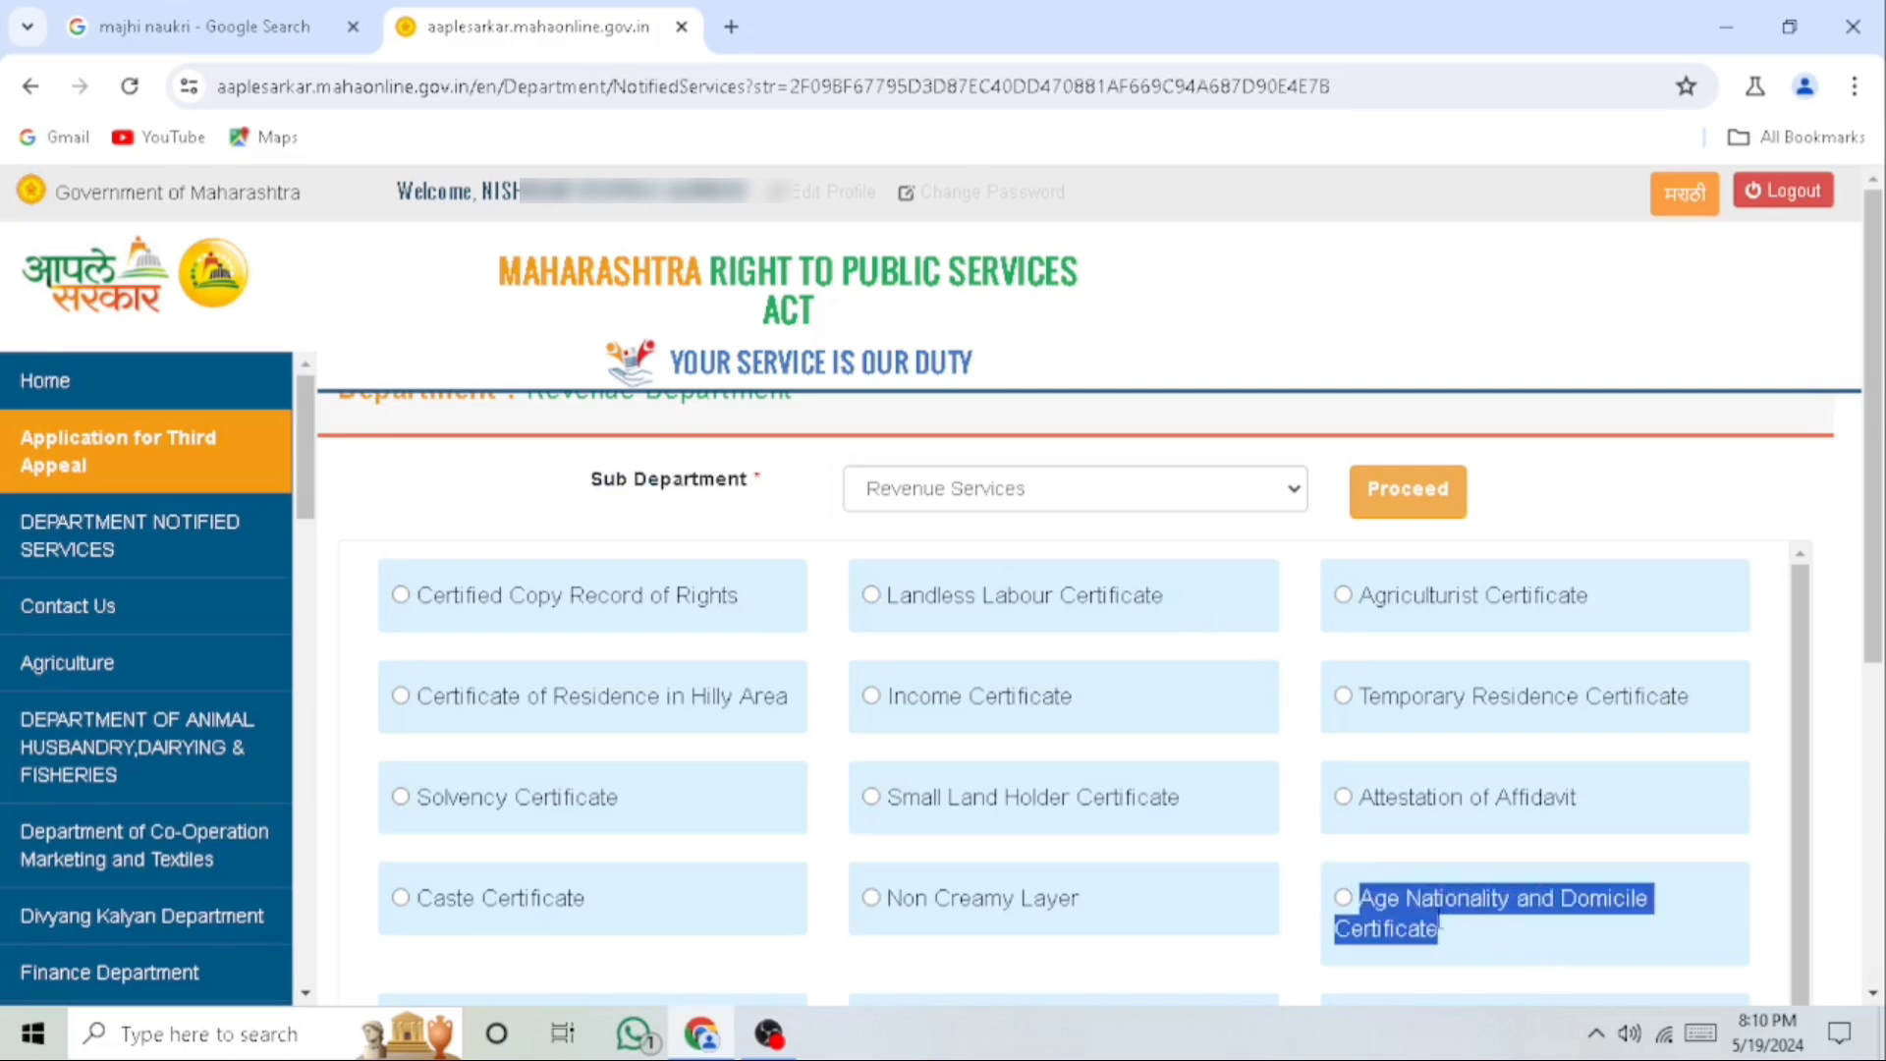
left_click(1342, 899)
left_click(1415, 494)
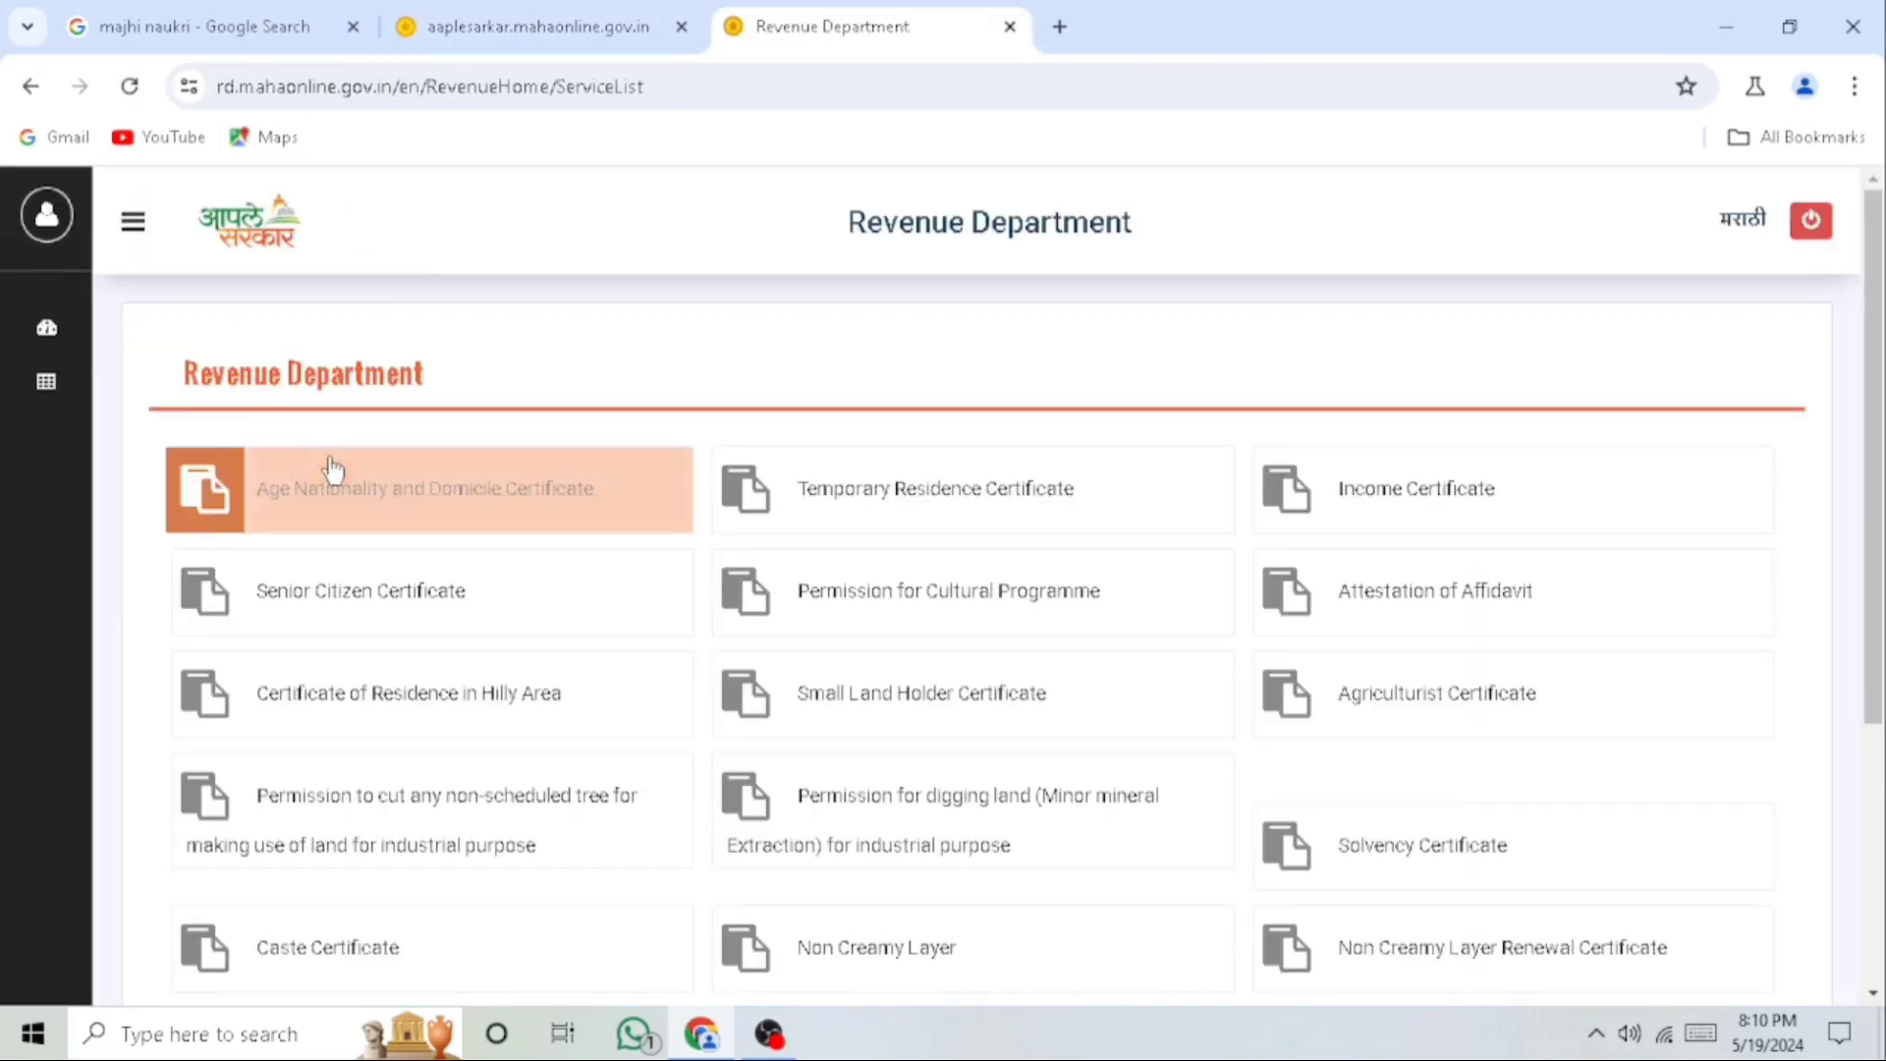
Open Age Nationality and Domicile Certificate in the Revenue Department list, review its required documents and continue to the application form
left_click(491, 503)
left_click_drag(436, 424, 918, 434)
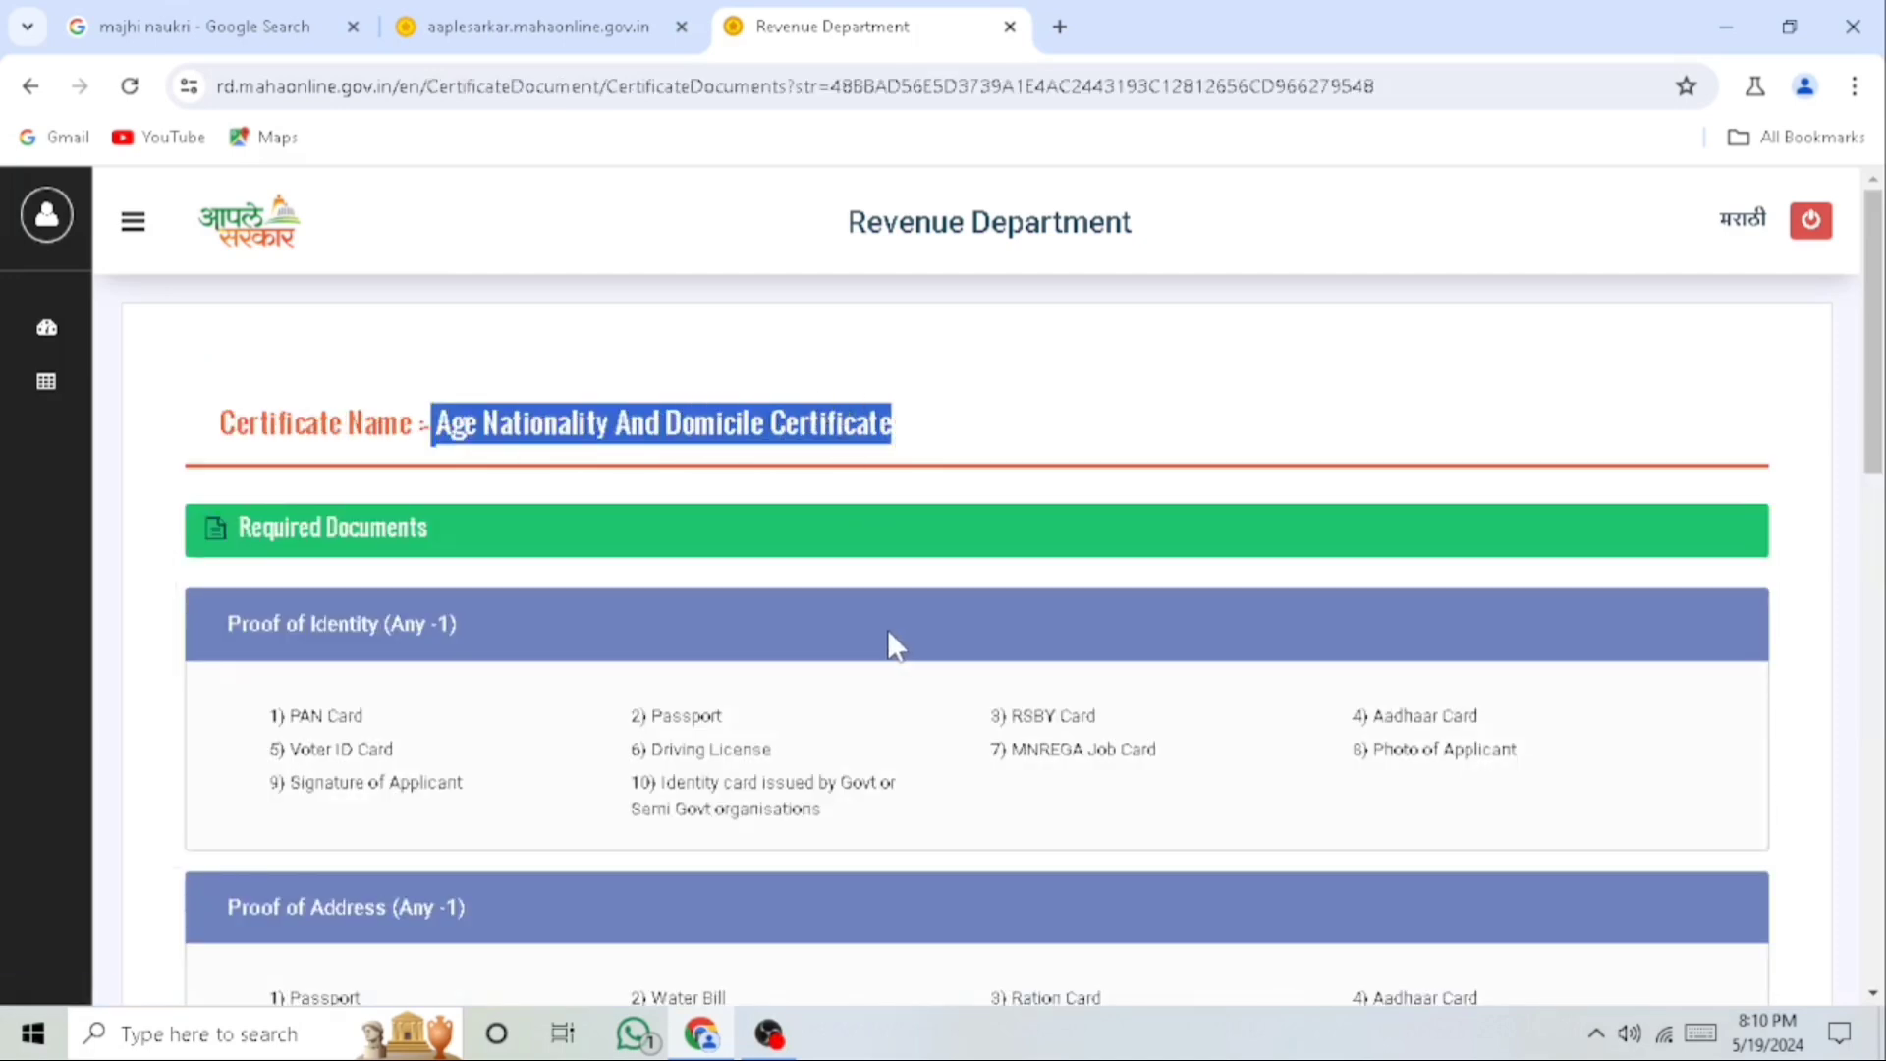
scroll(891, 644, "down", 5)
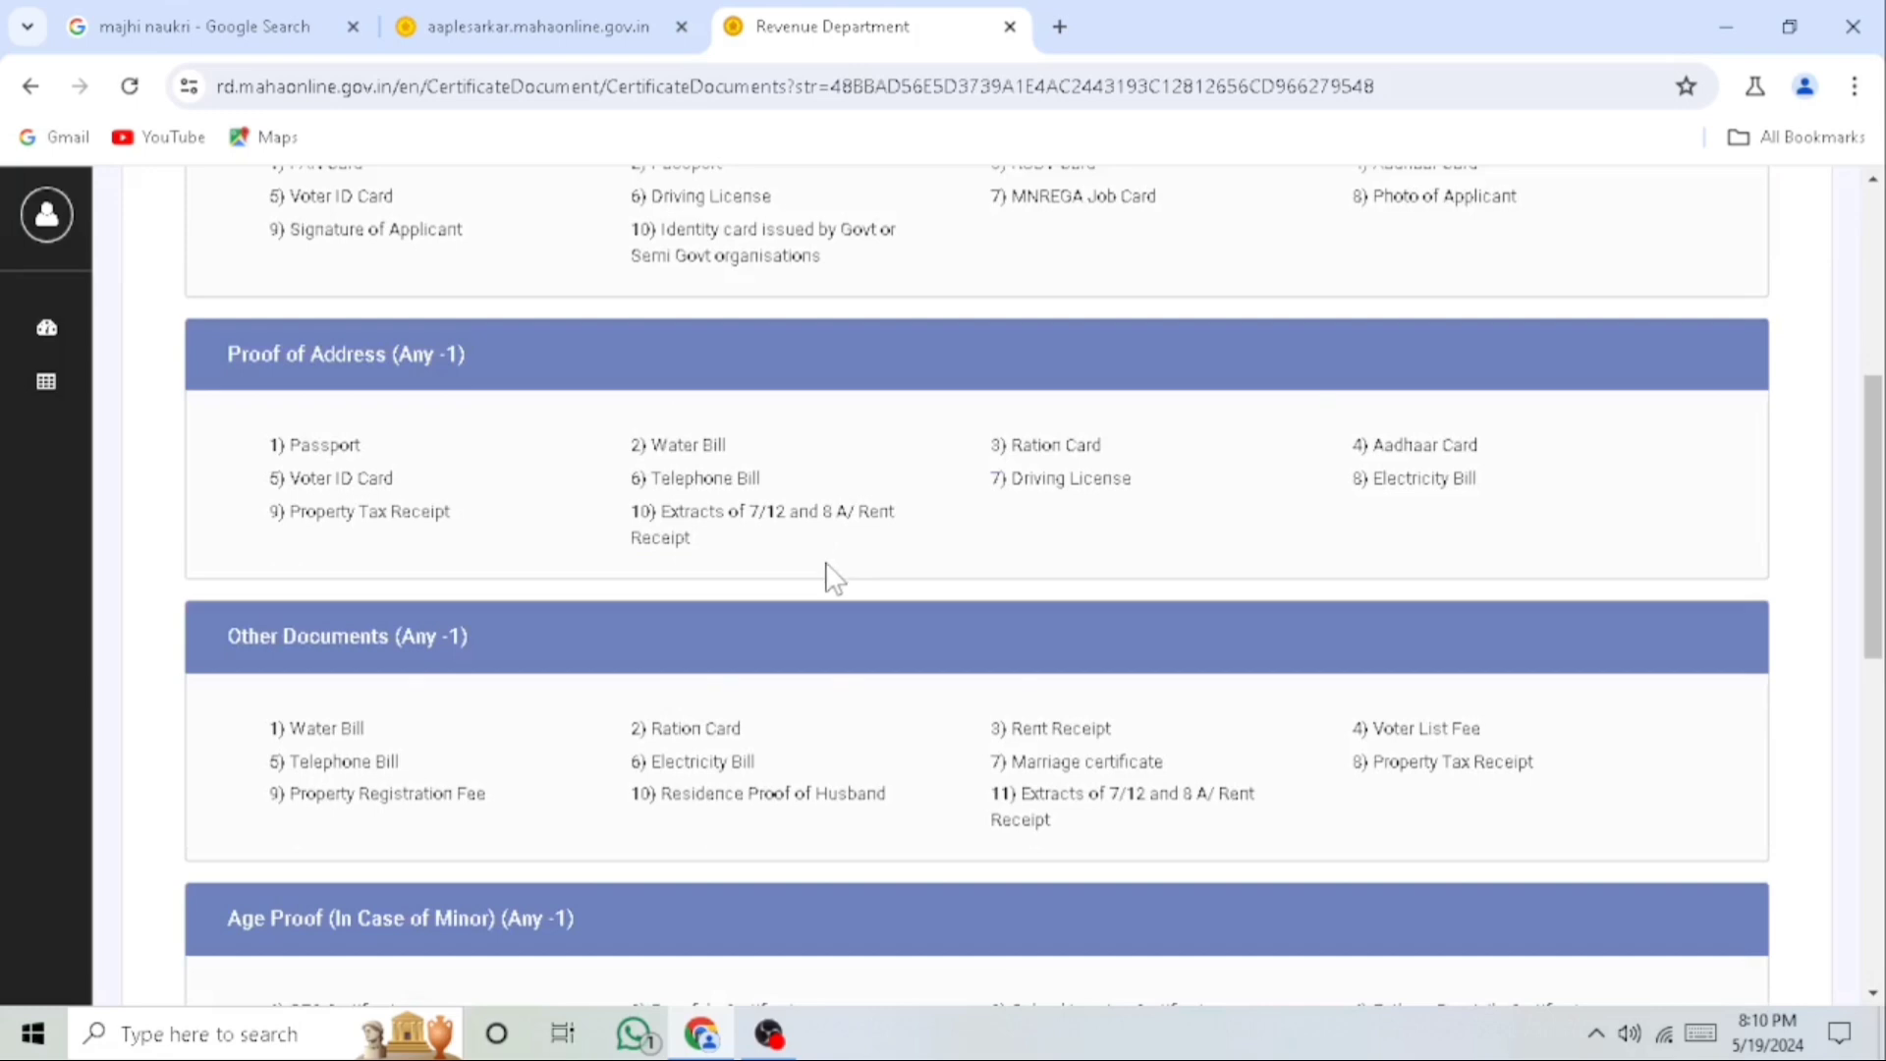
scroll(830, 575, "down", 3)
scroll(747, 527, "down", 7)
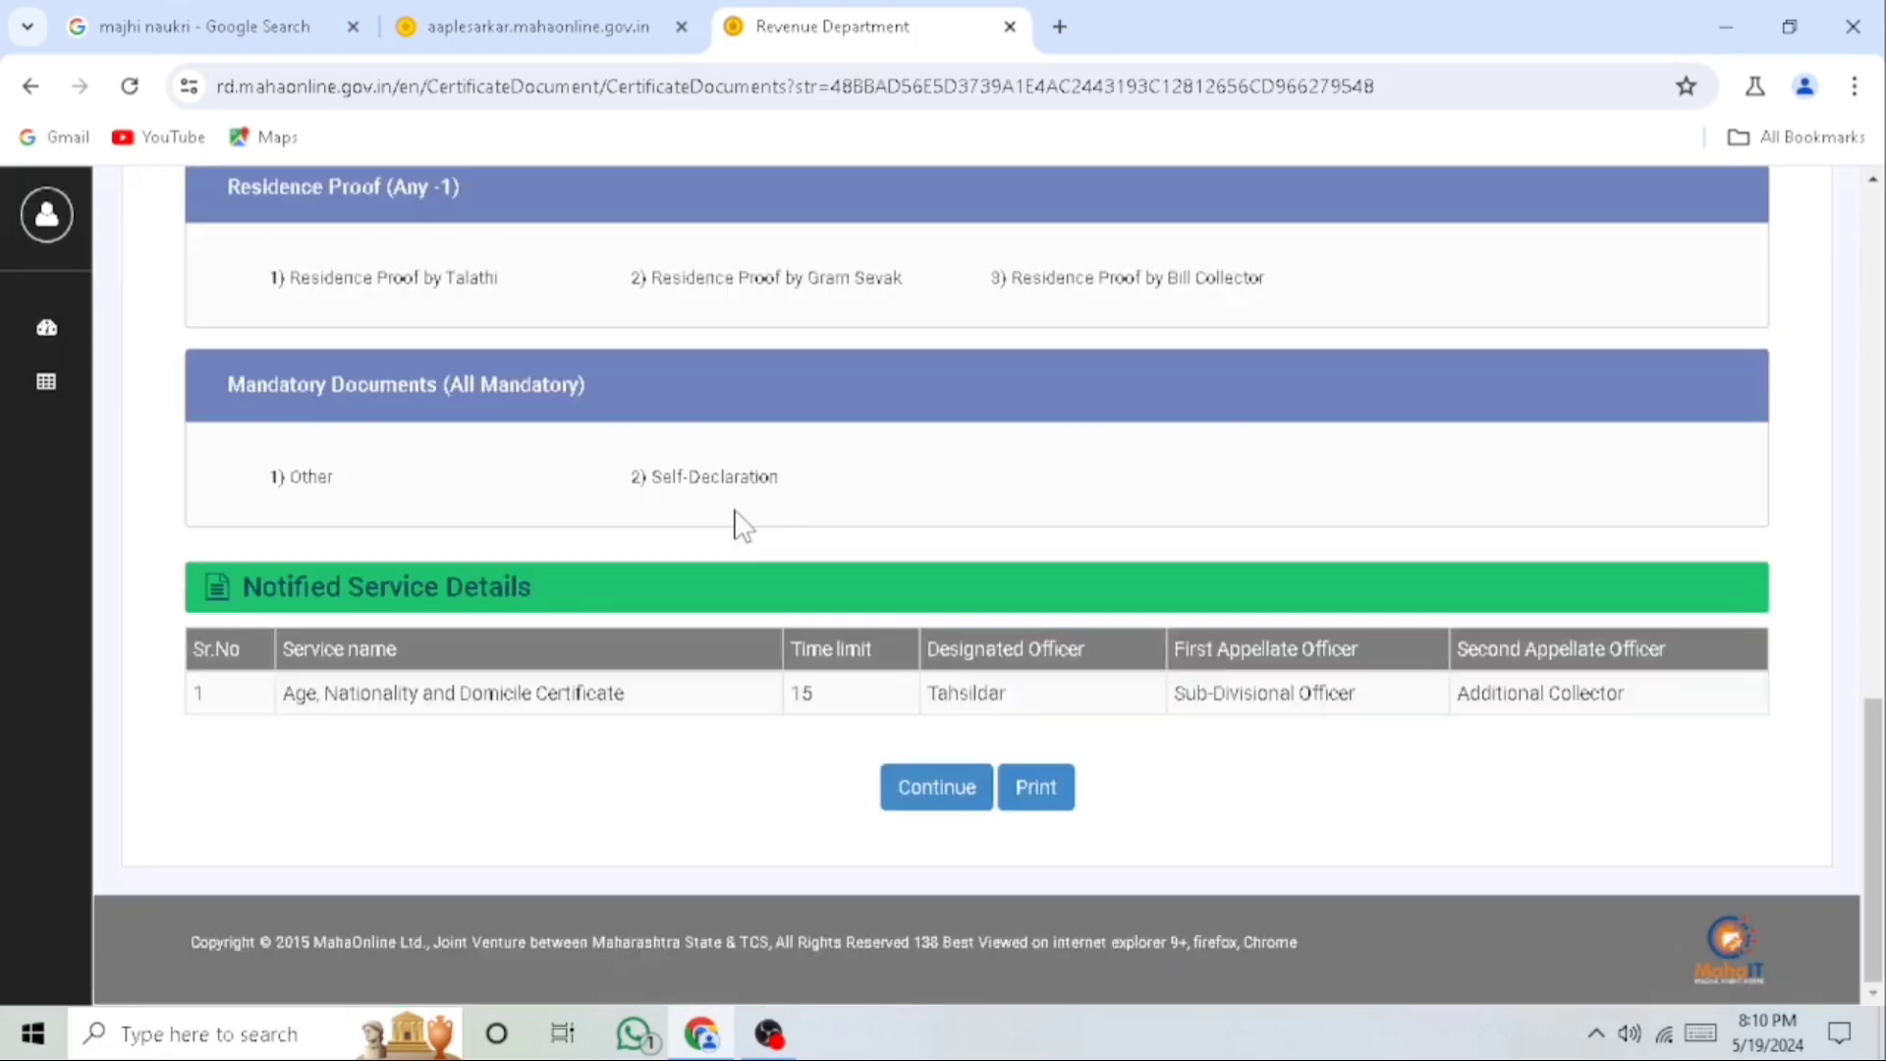
left_click(949, 800)
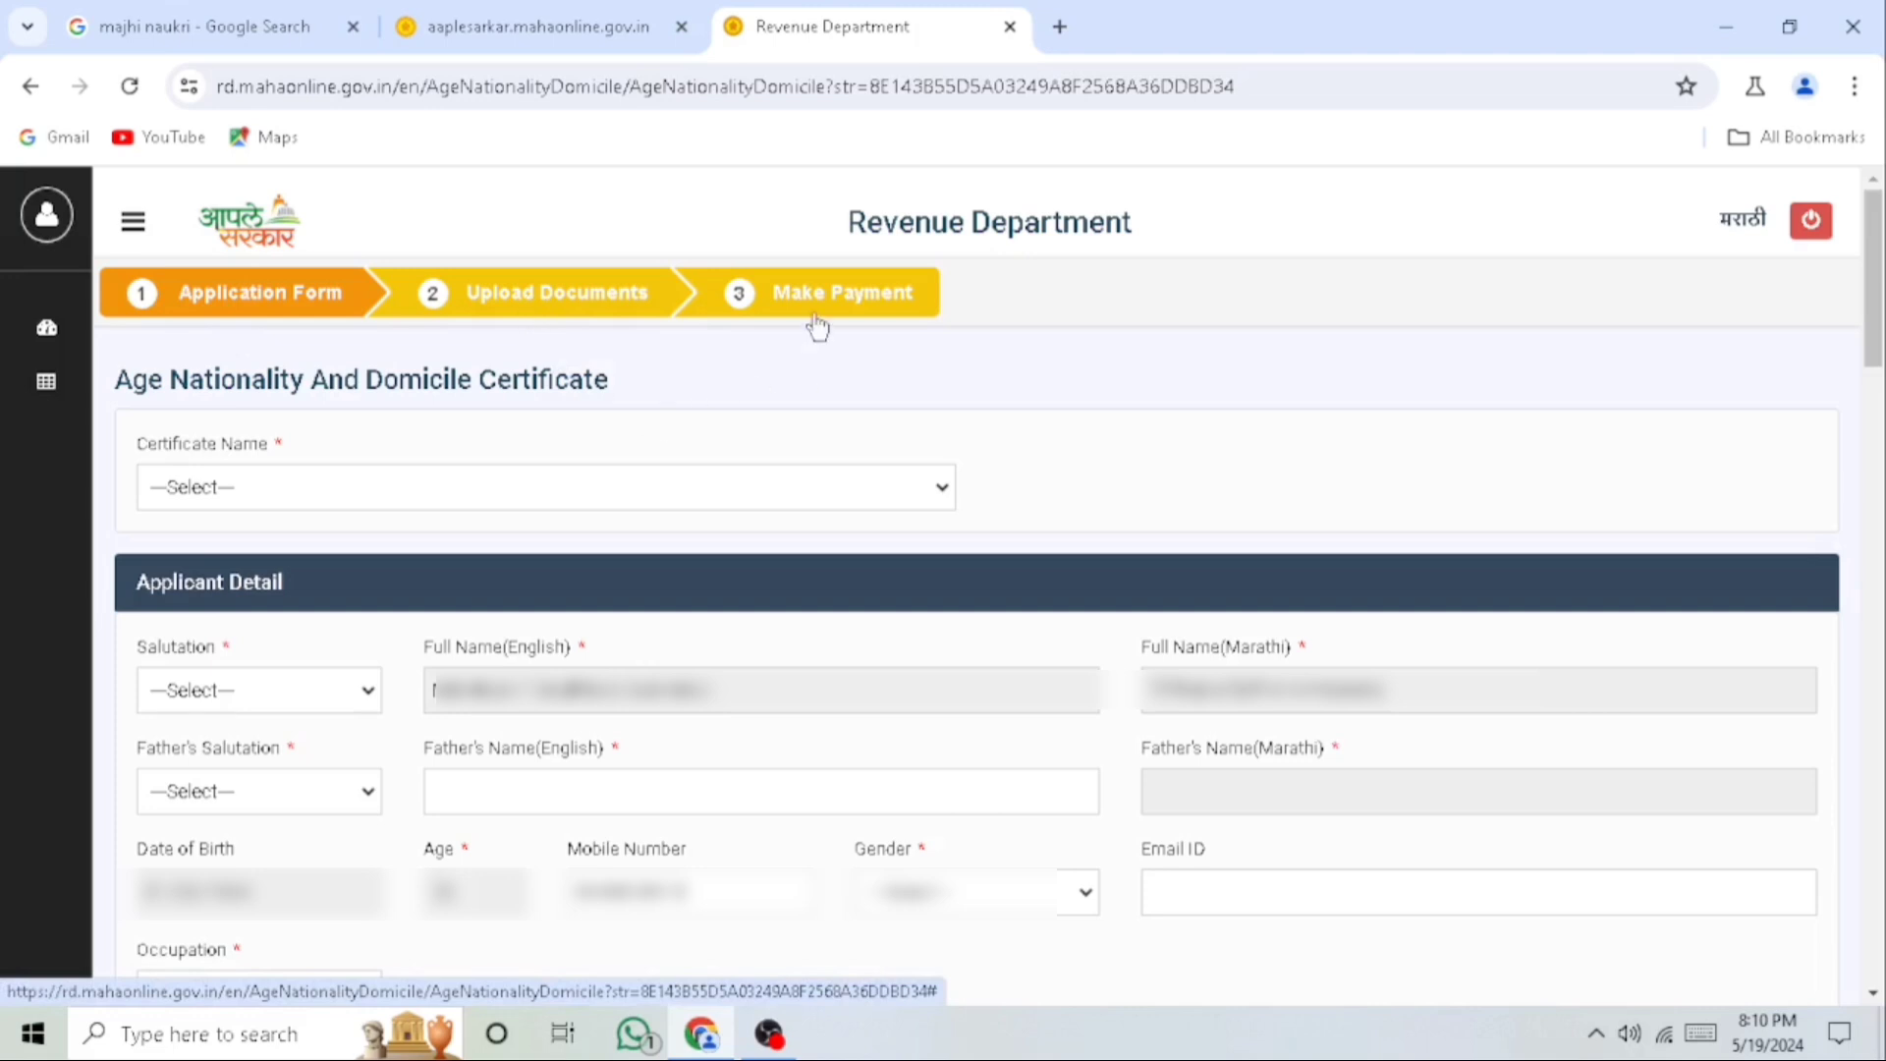
Set the certificate name to Certificate of Age, Nationality and Domicile
left_click_drag(148, 463, 337, 475)
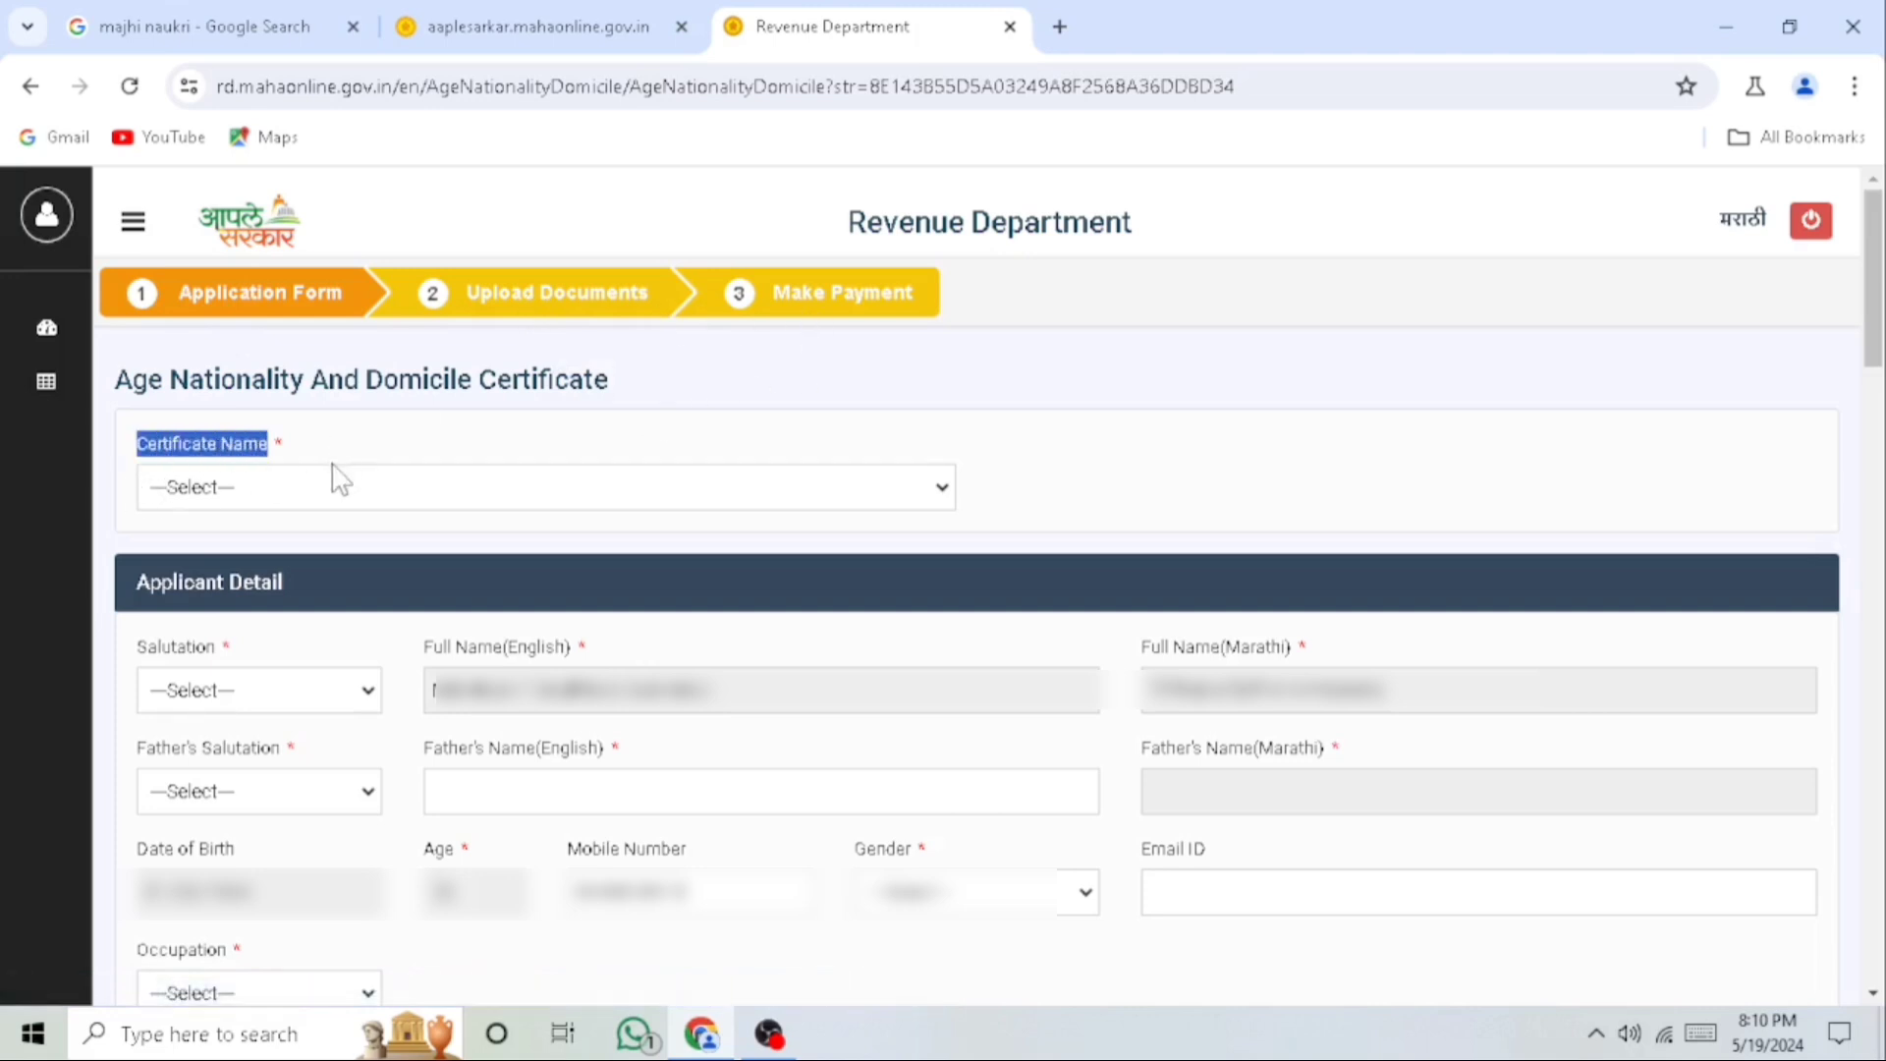
left_click(332, 491)
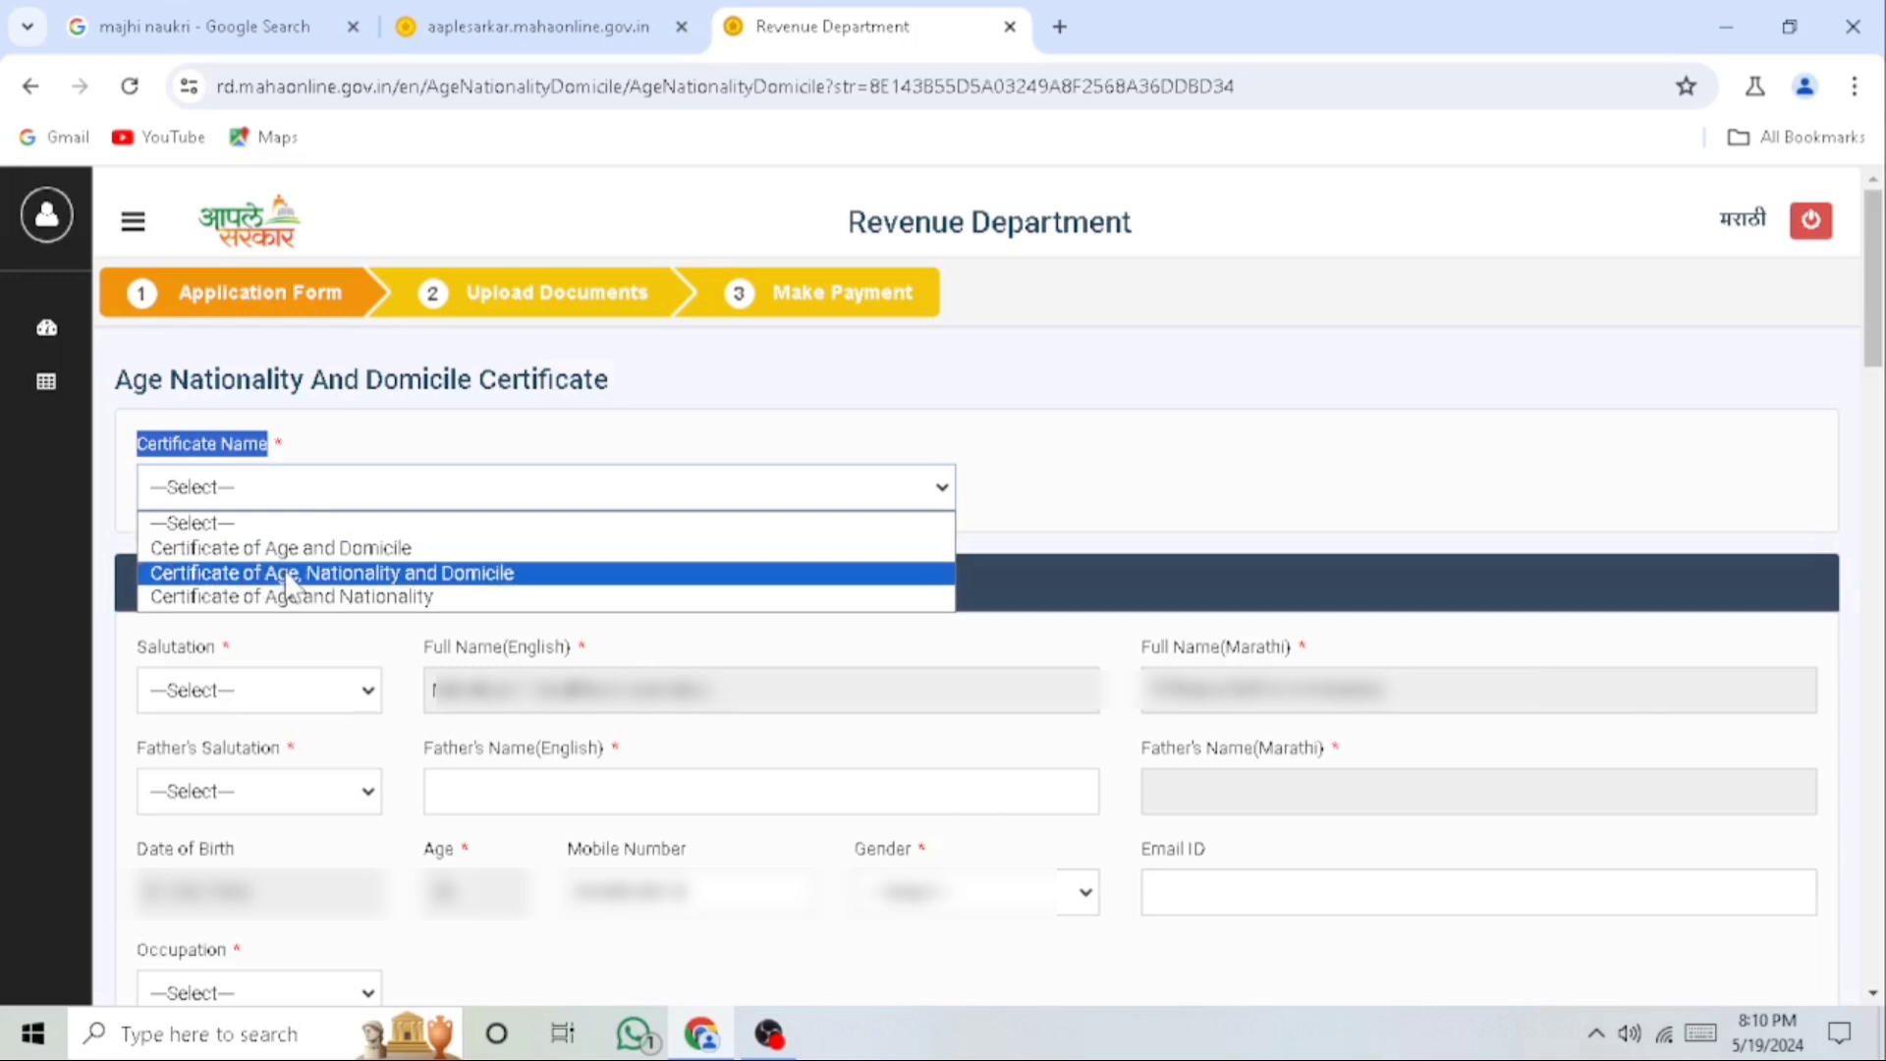
left_click(373, 575)
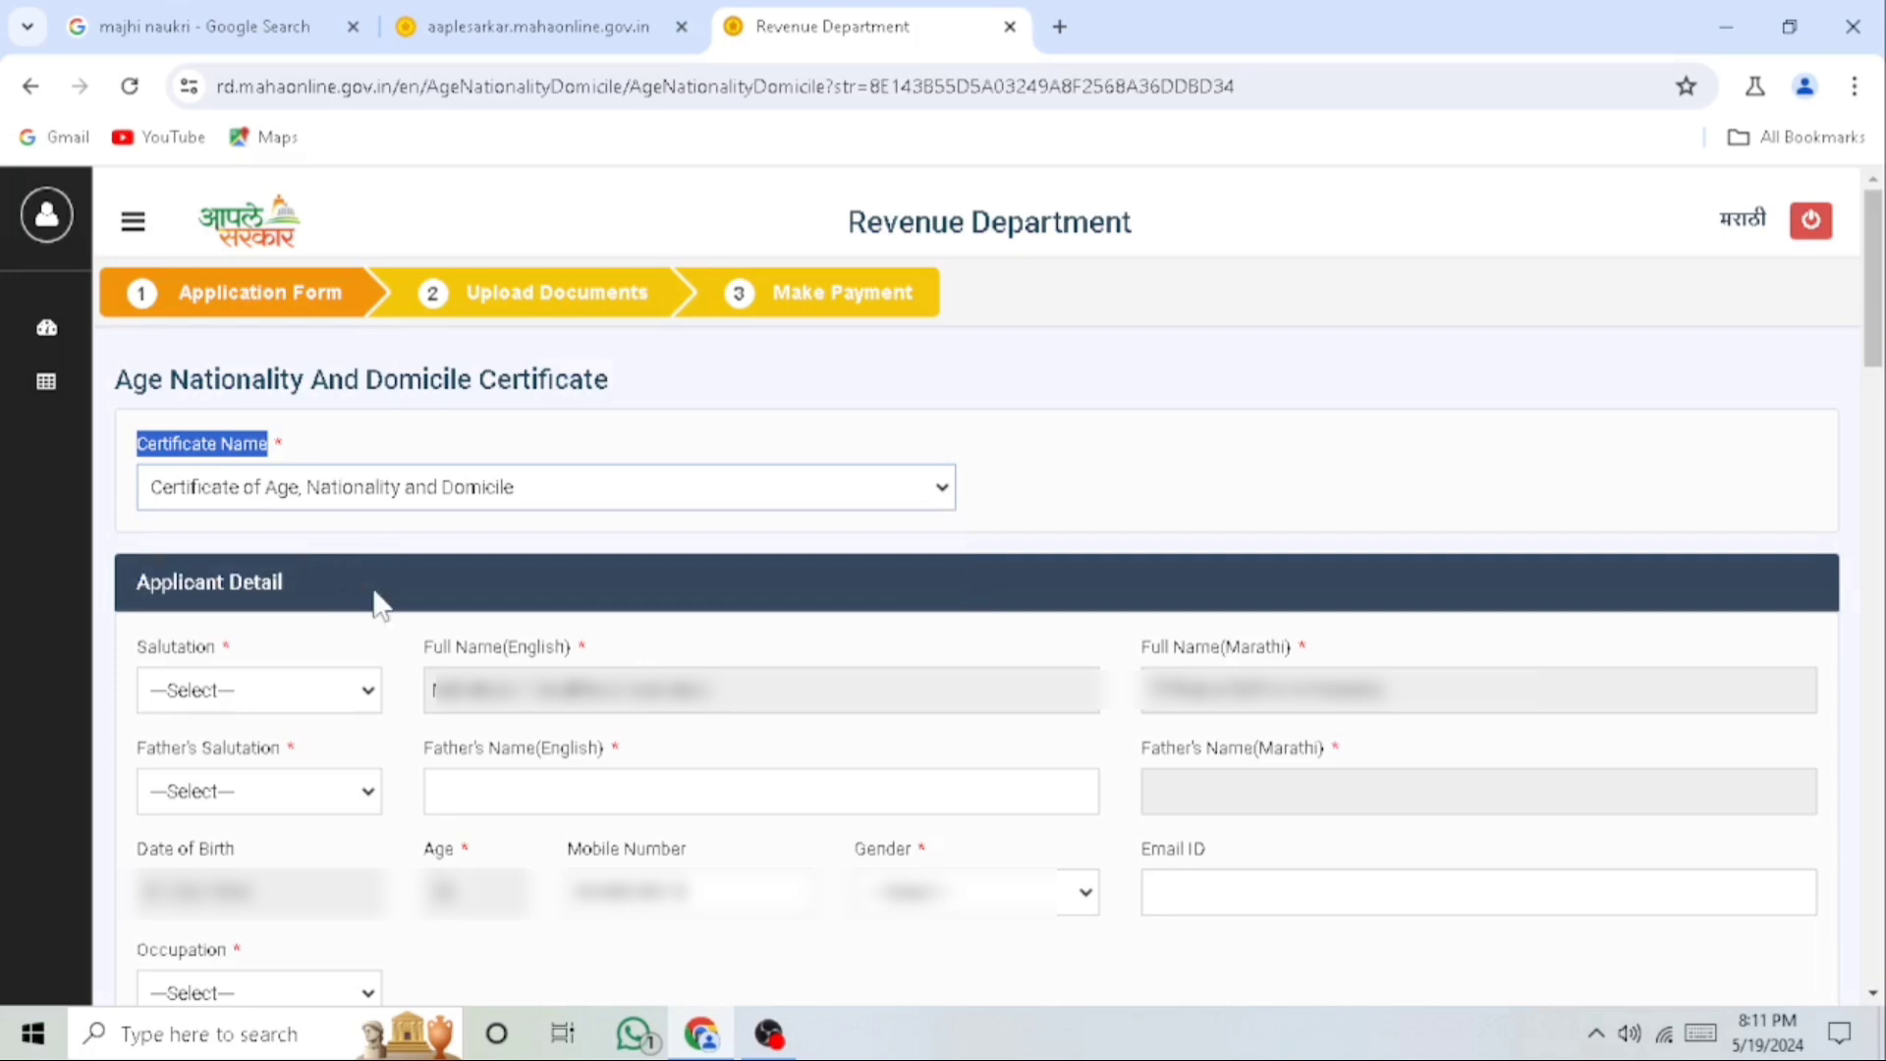
Set the applicant's salutation to Shri and check the full name fields in English and Marathi
left_click_drag(127, 602, 315, 586)
left_click(235, 692)
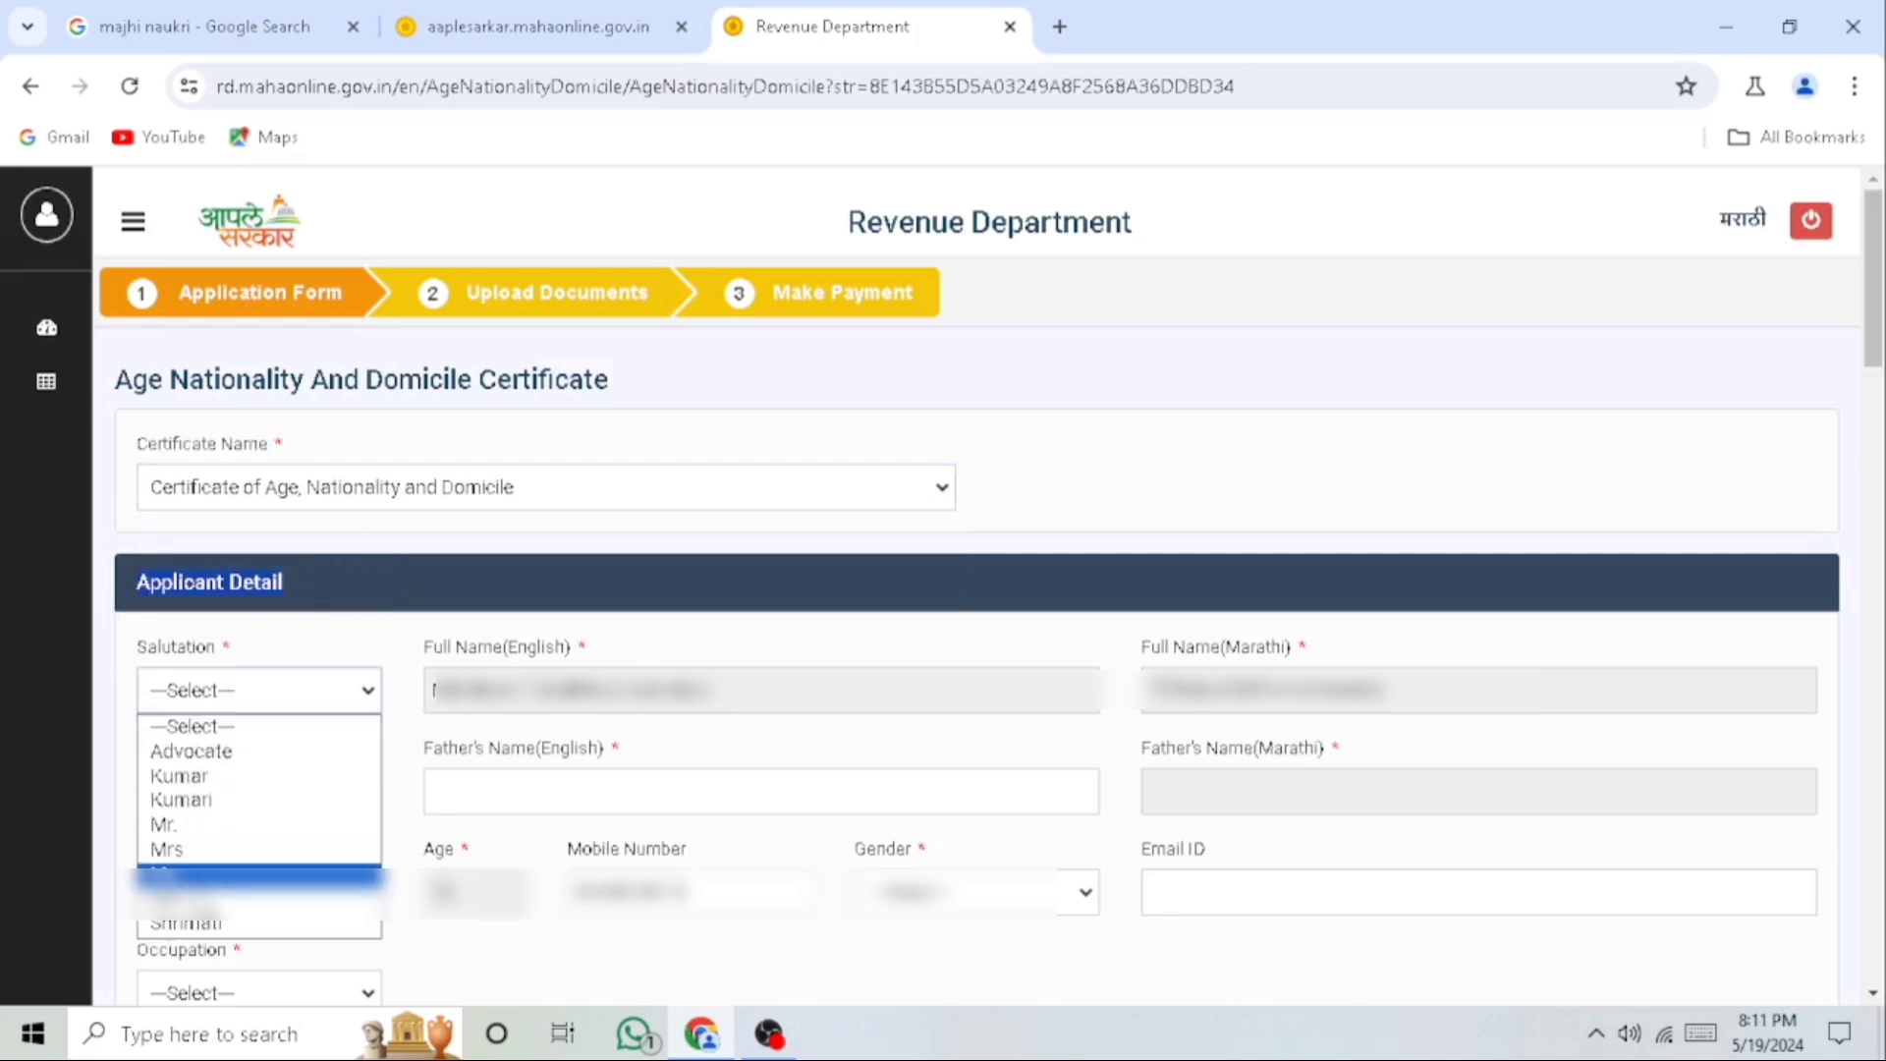
left_click(194, 897)
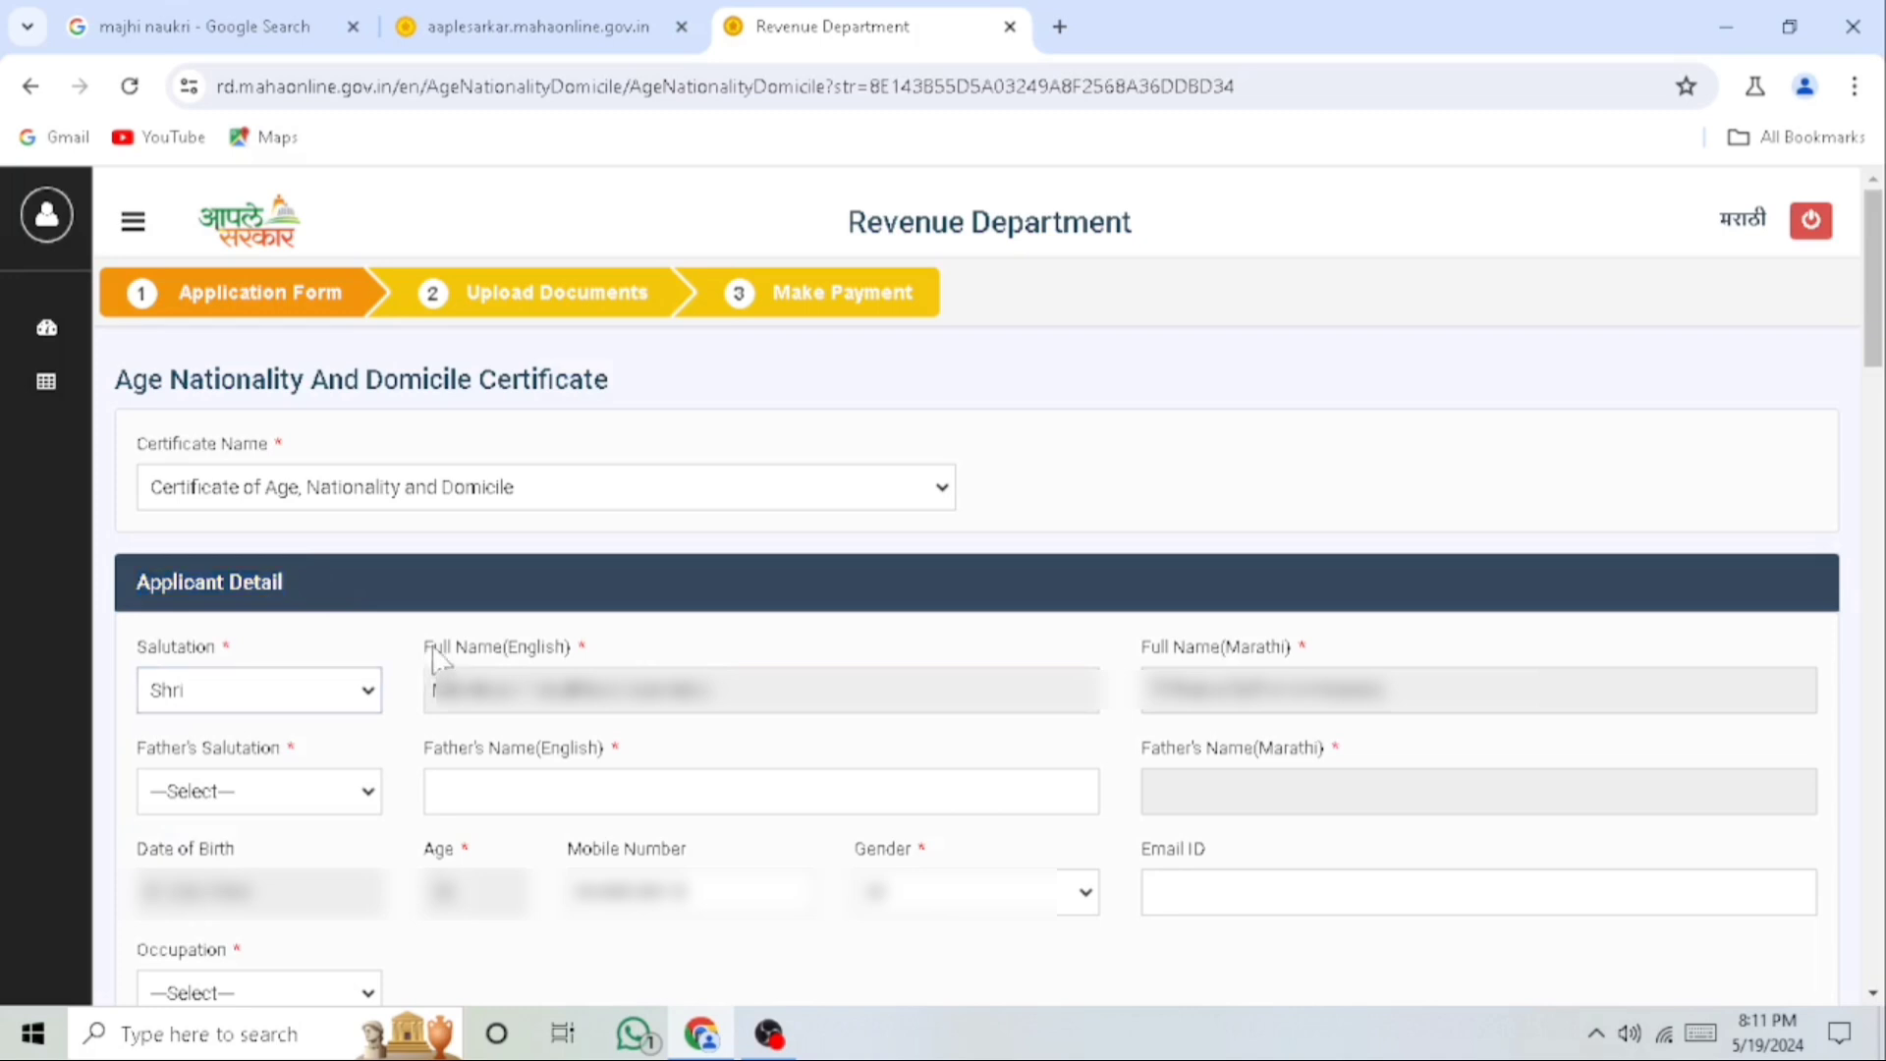
left_click_drag(429, 649, 674, 652)
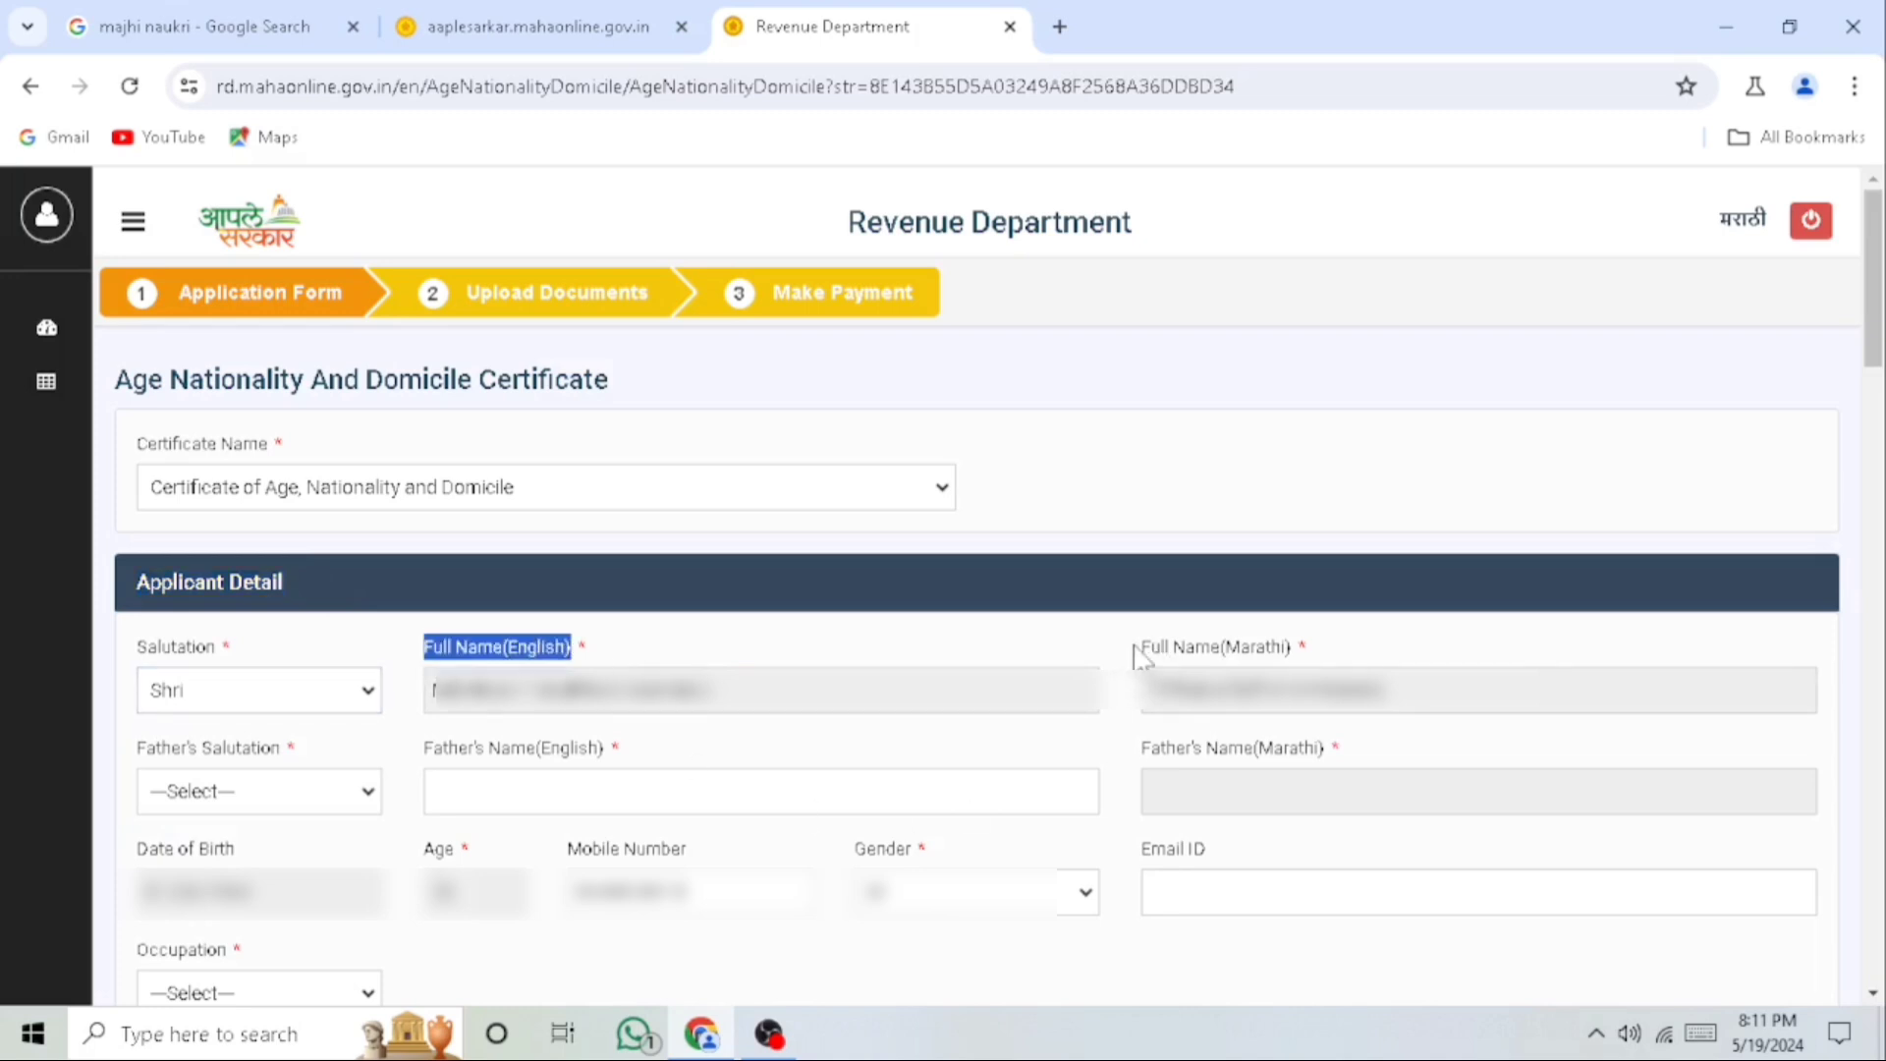
left_click_drag(1135, 653, 1383, 646)
left_click(1378, 635)
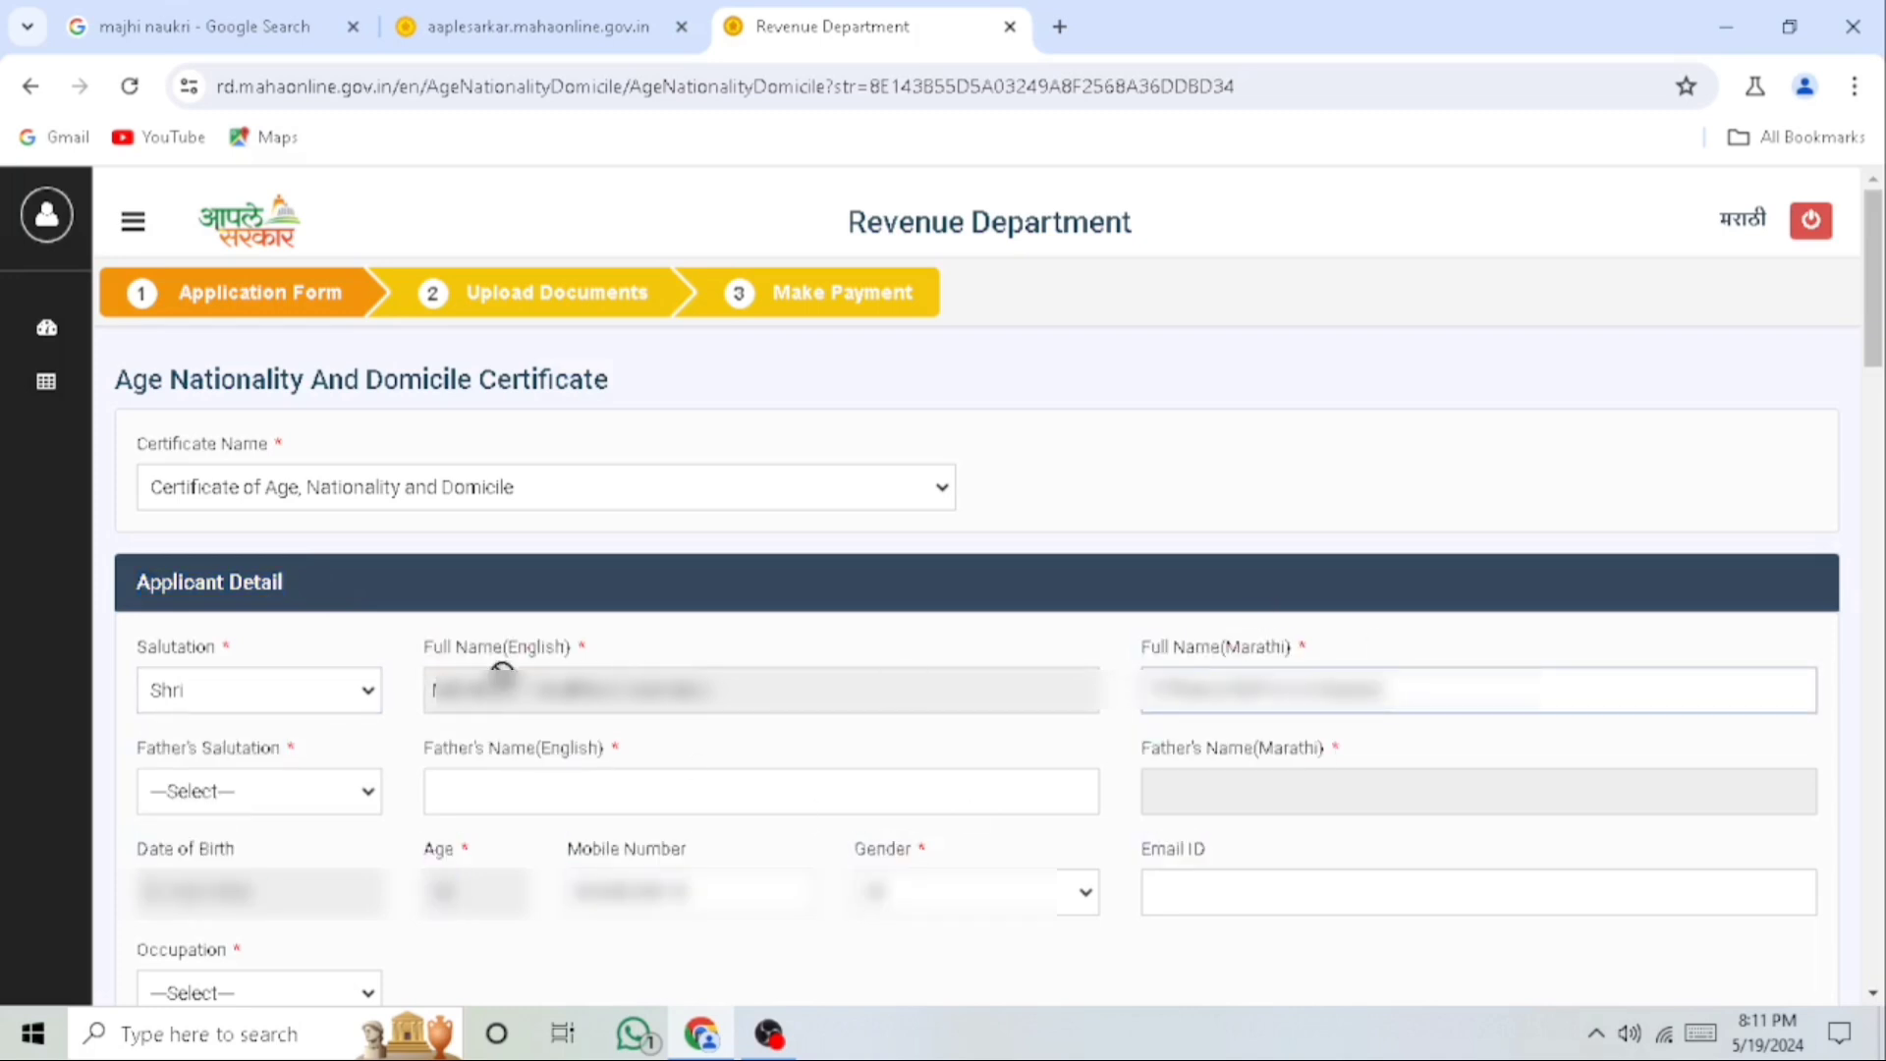
Set the father's salutation to Shri and fill in the father's name in English
left_click(208, 797)
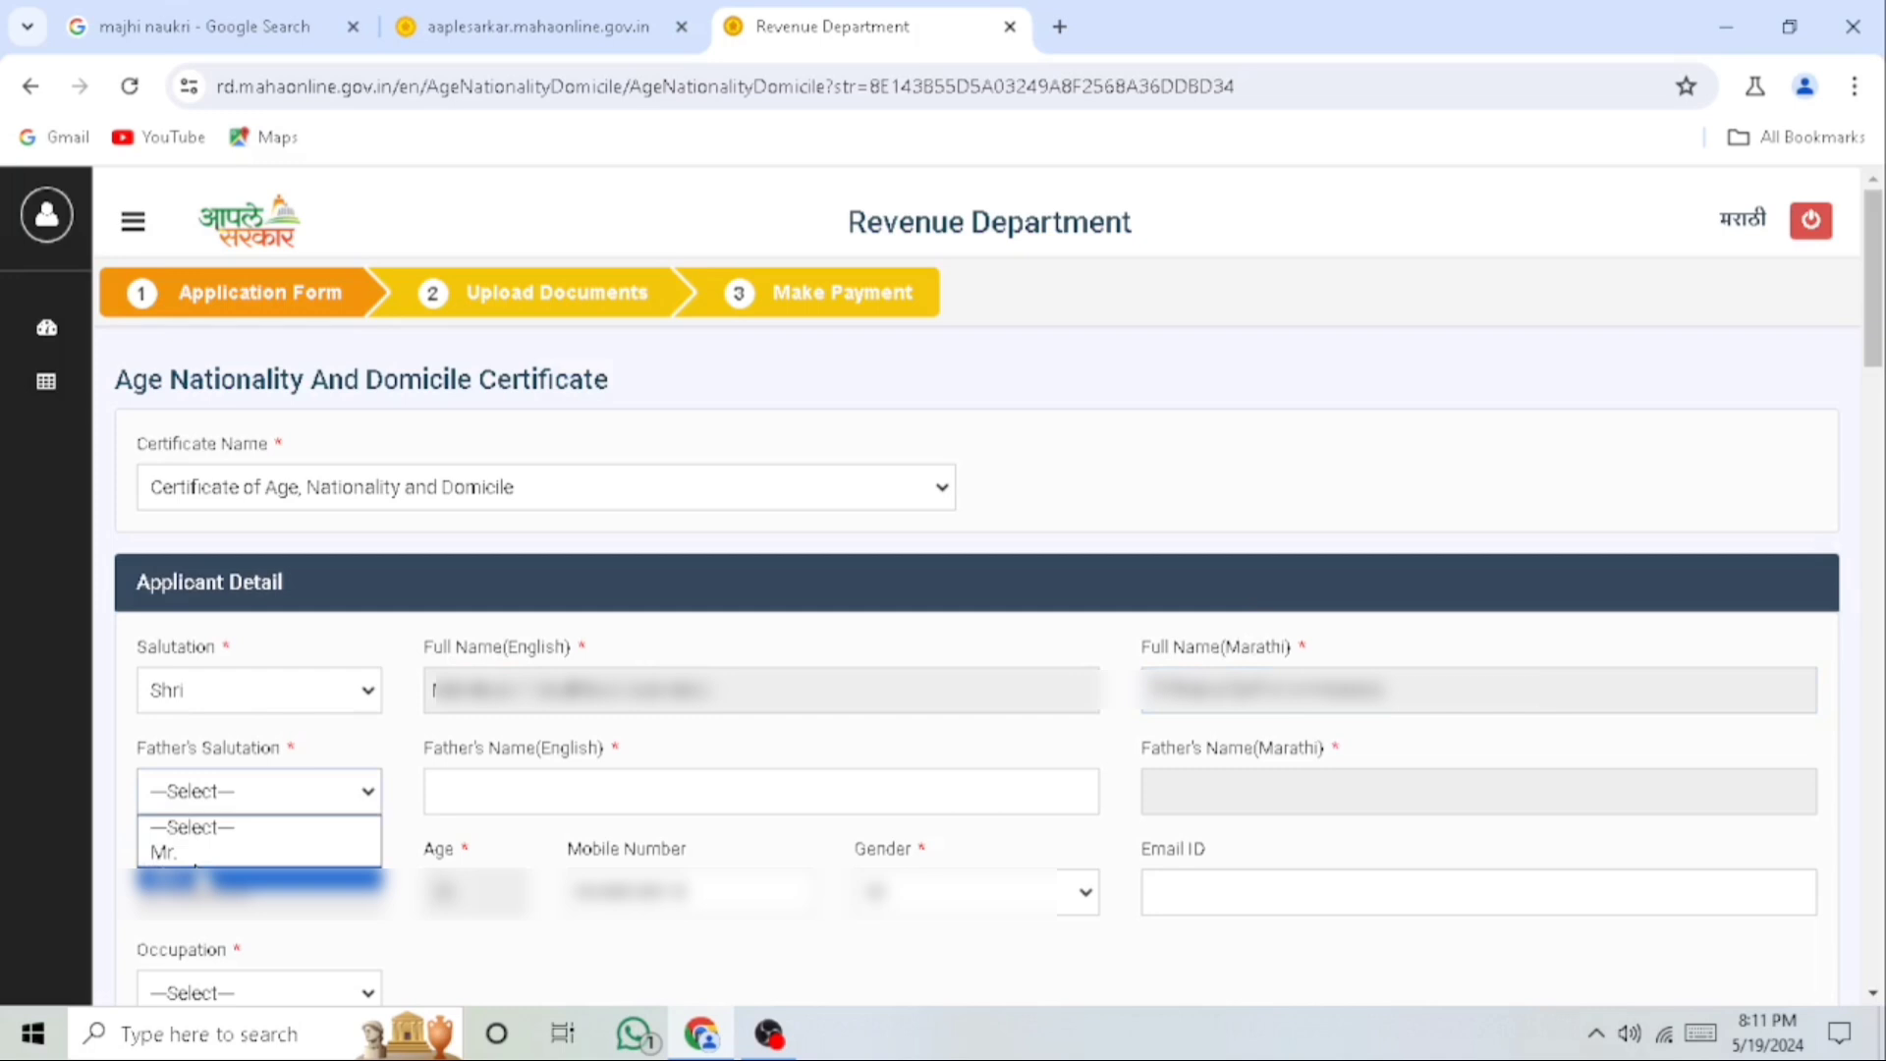
left_click(196, 878)
left_click(593, 786)
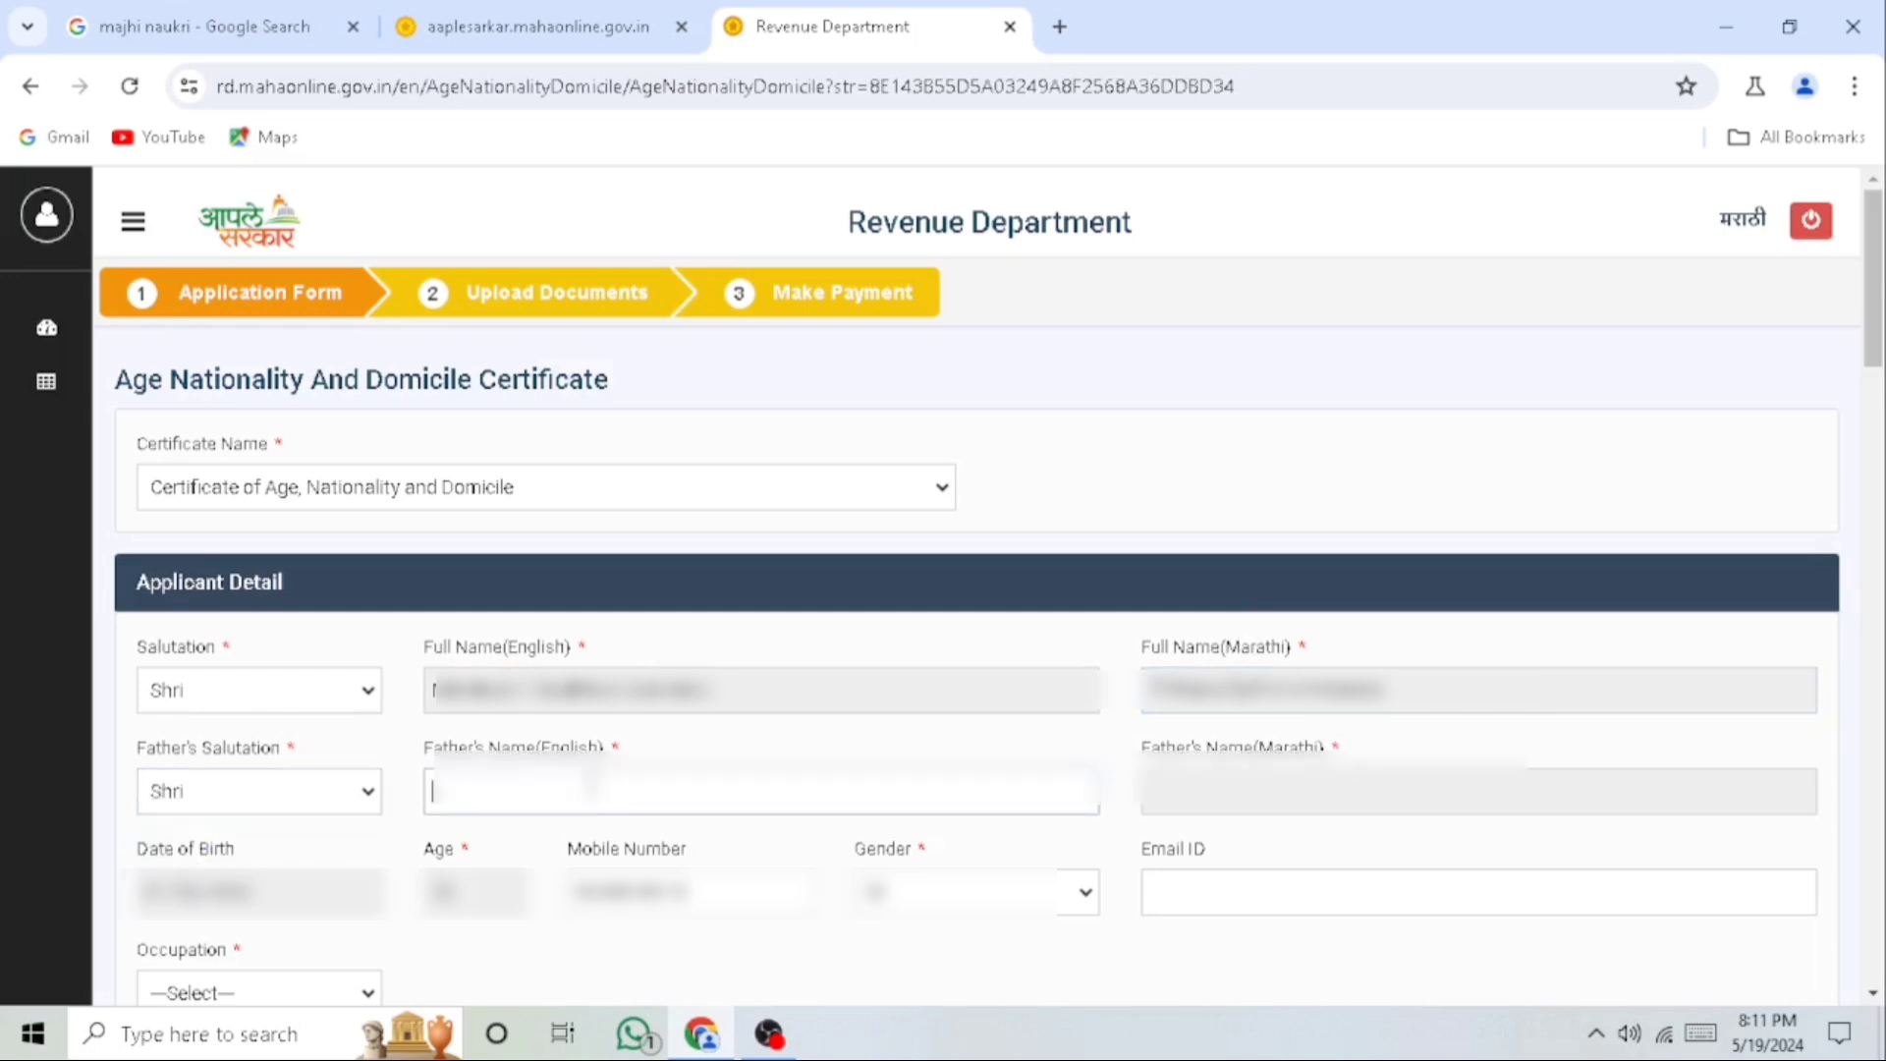
key("ctrl+v")
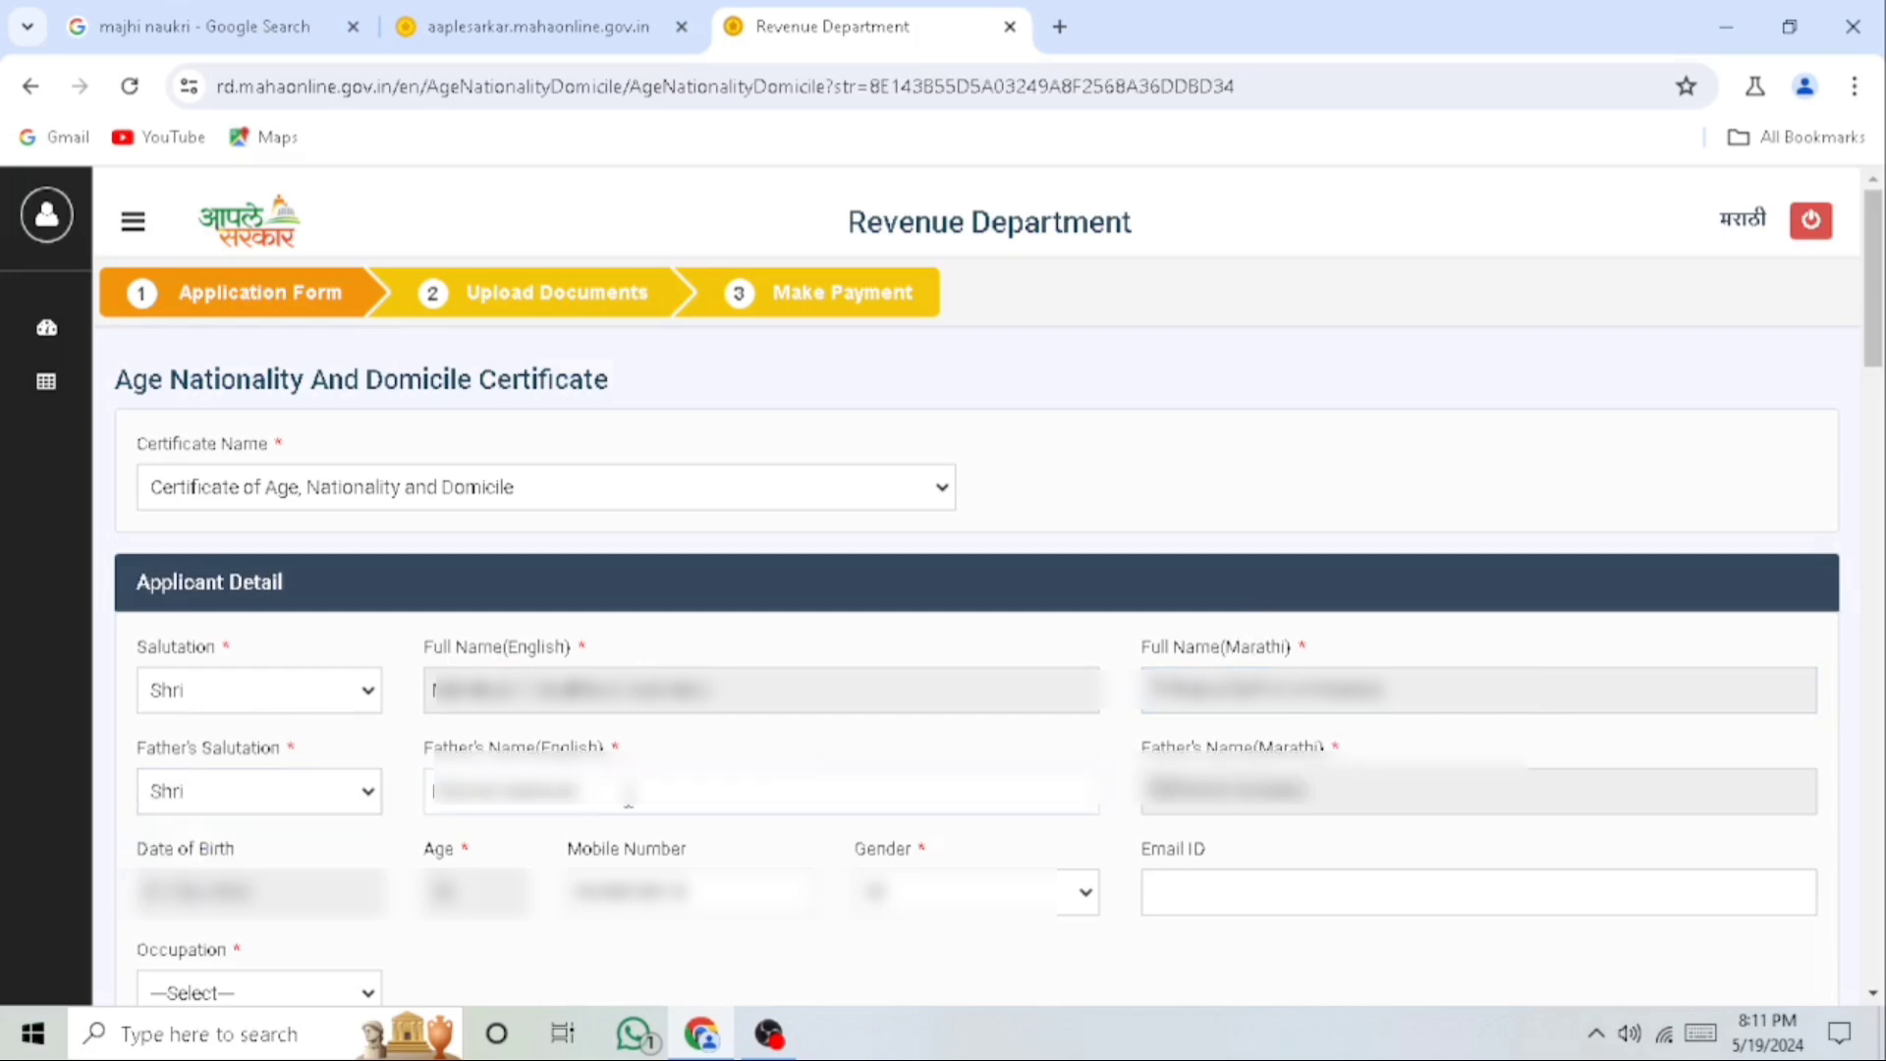
left_click_drag(1140, 747, 1319, 746)
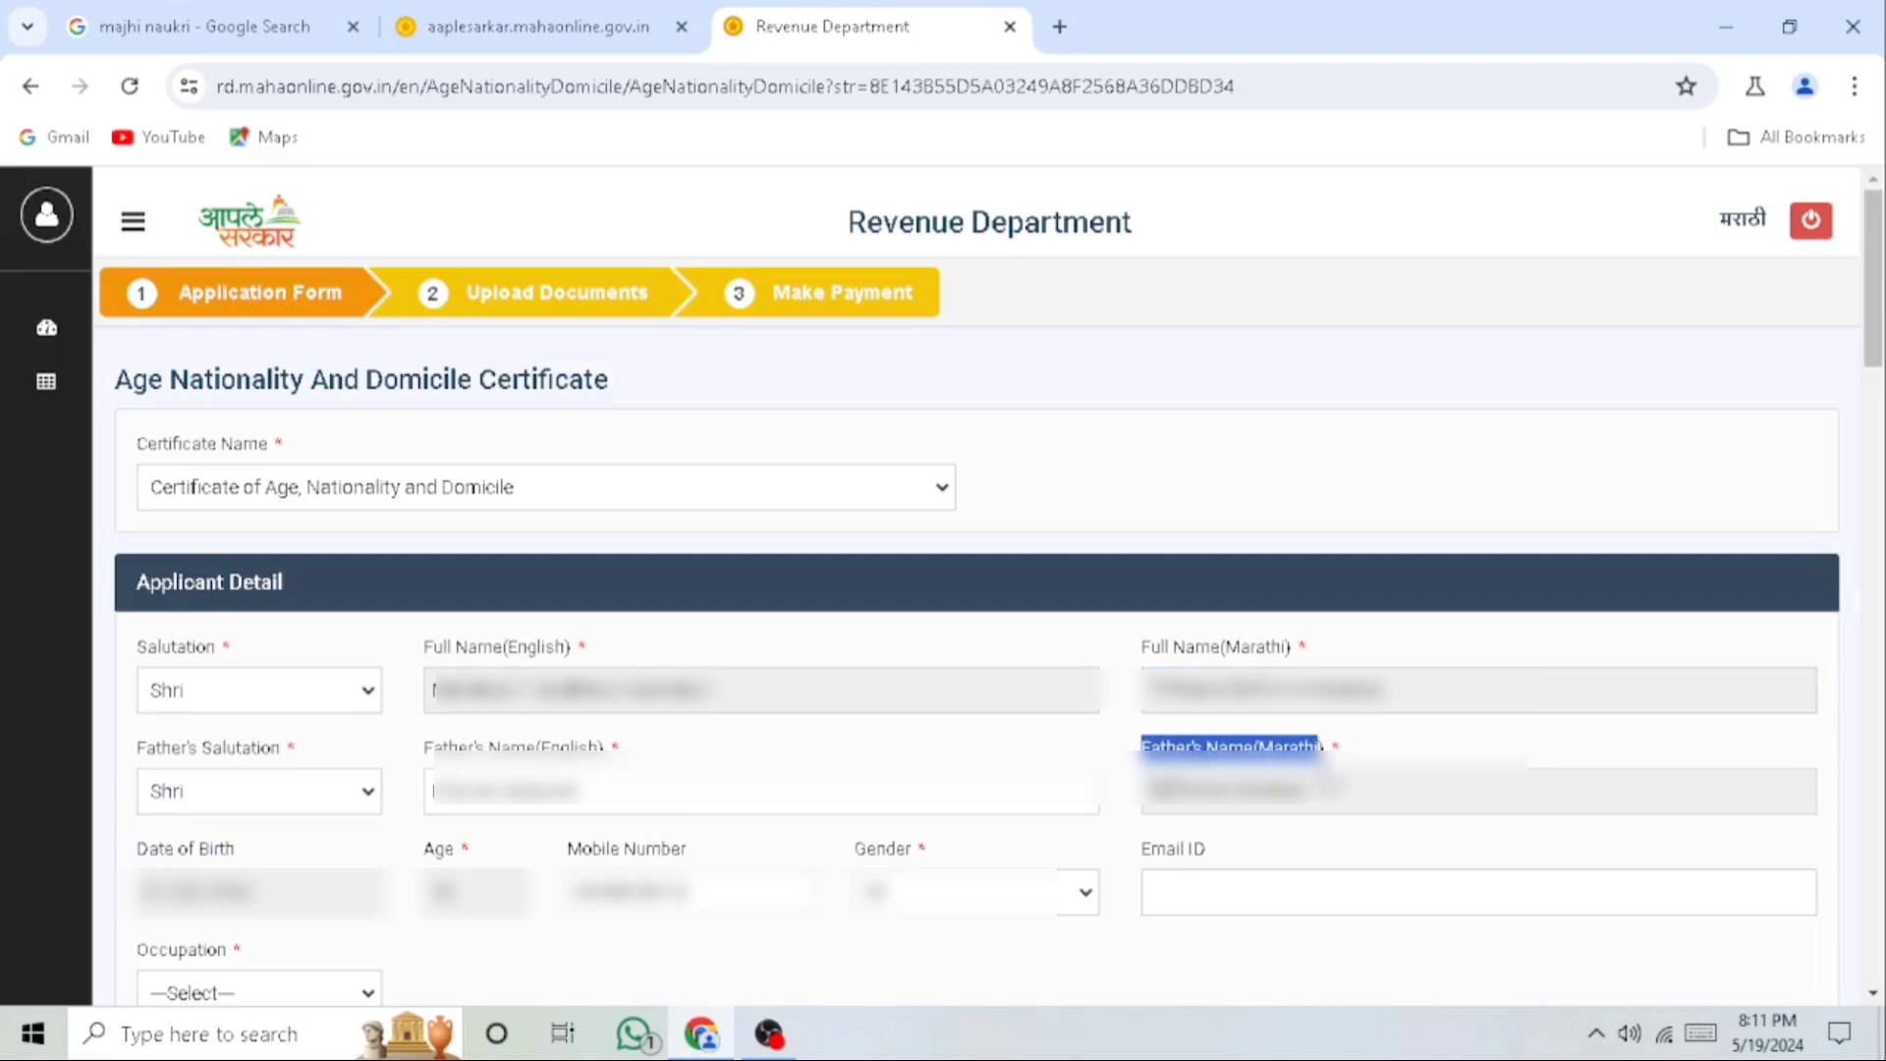
Review the applicant's date of birth, age, mobile number, gender and email ID fields
left_click(141, 858)
left_click_drag(141, 858, 261, 859)
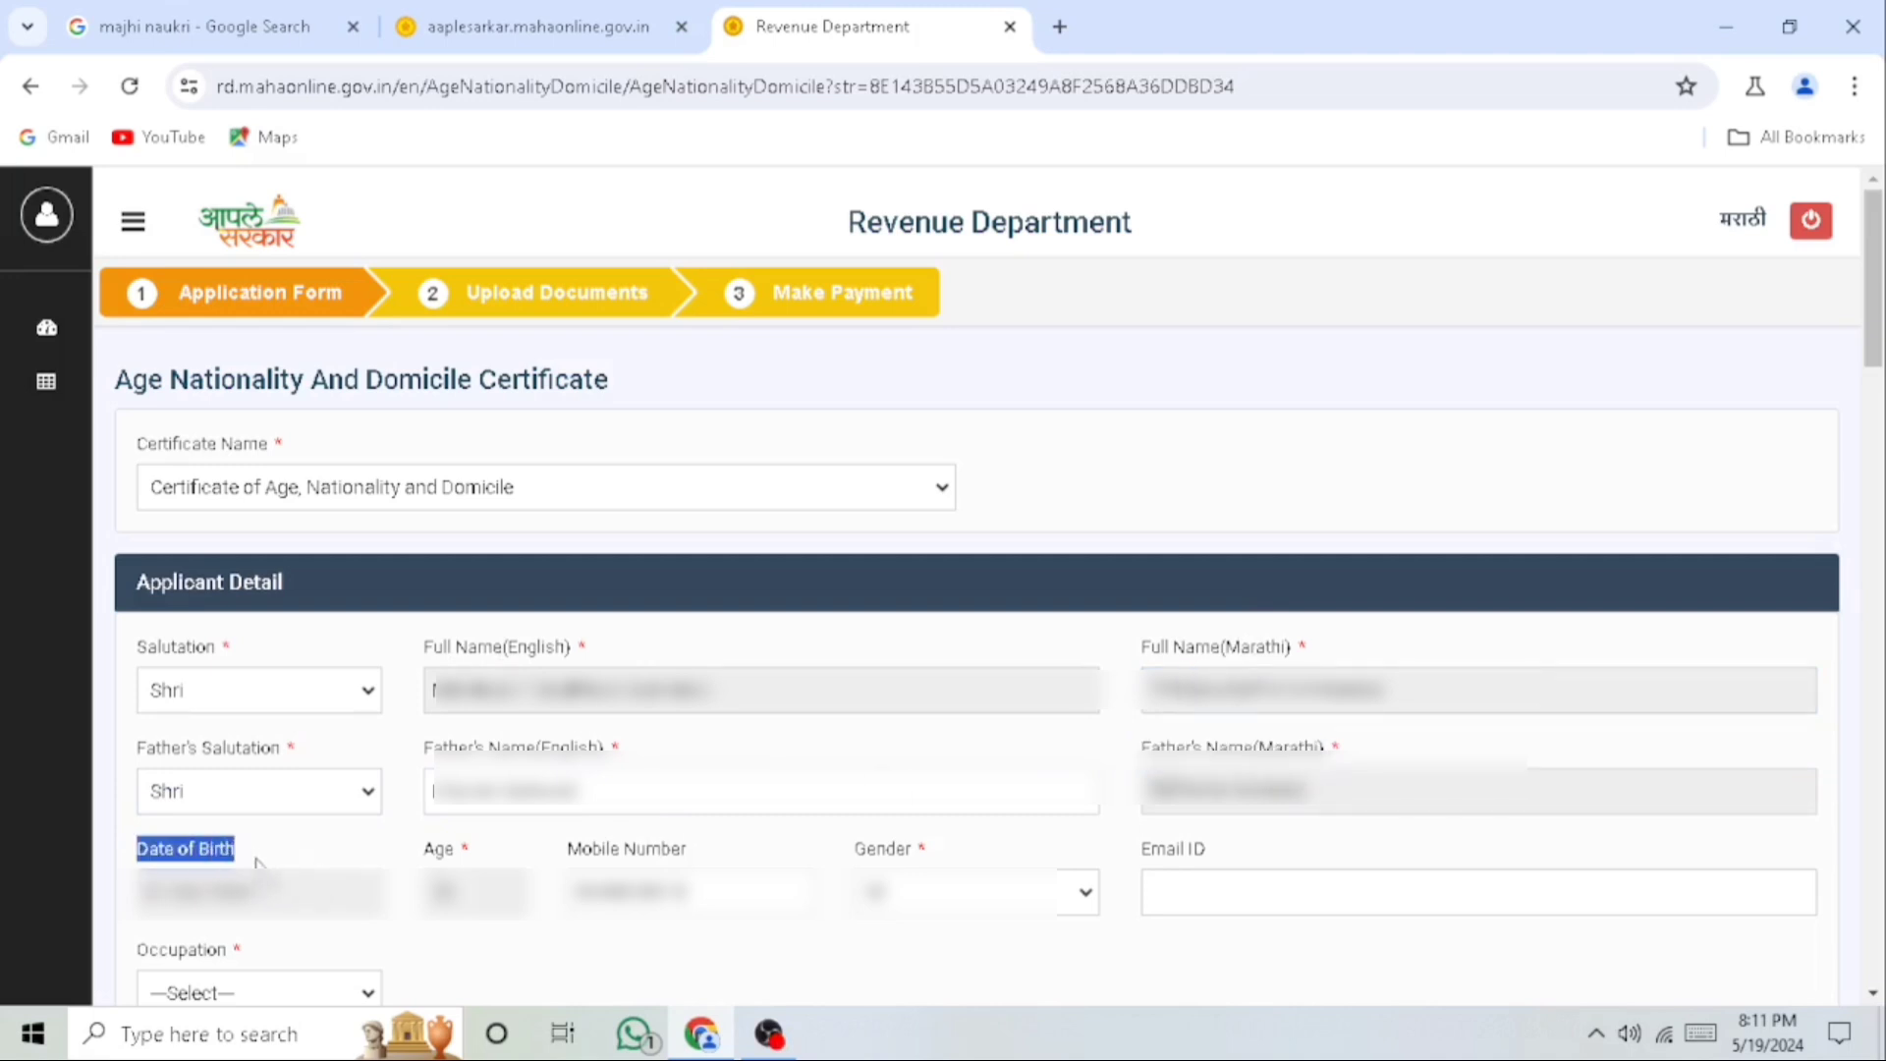
left_click_drag(422, 851, 454, 857)
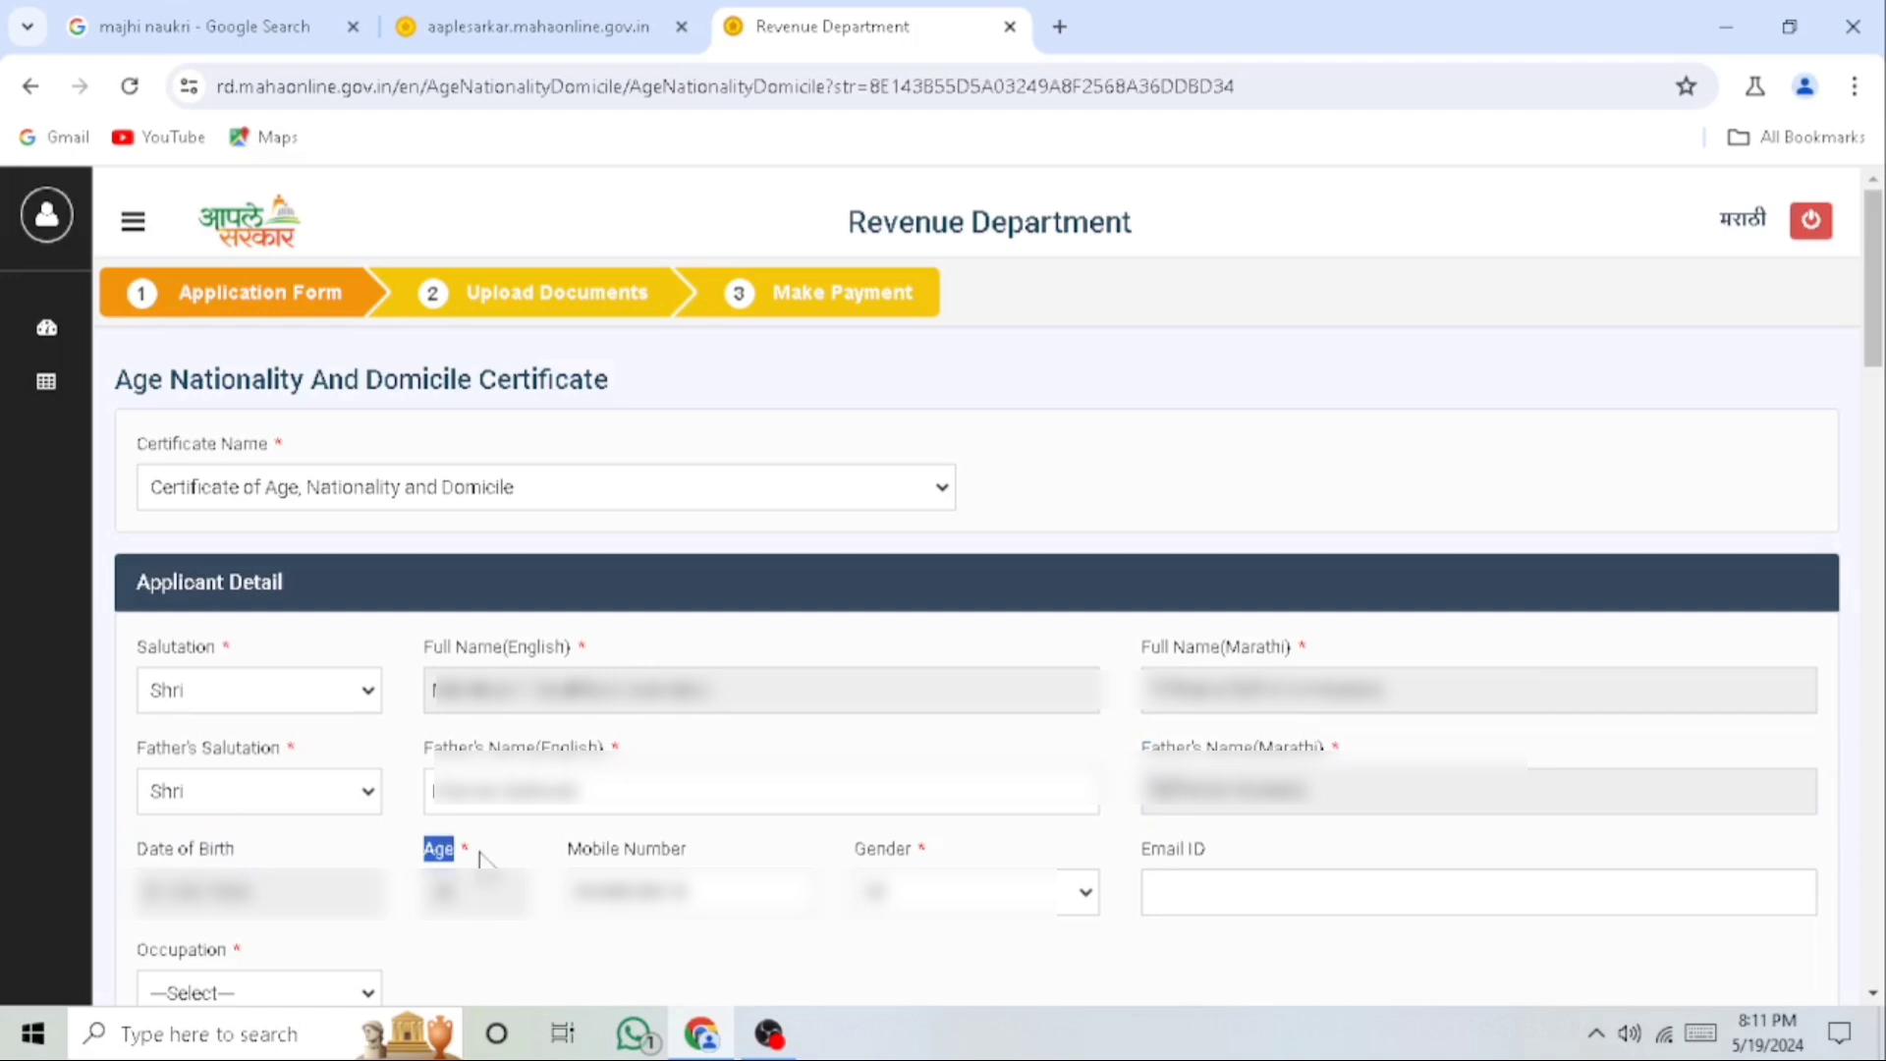
left_click_drag(569, 850, 733, 858)
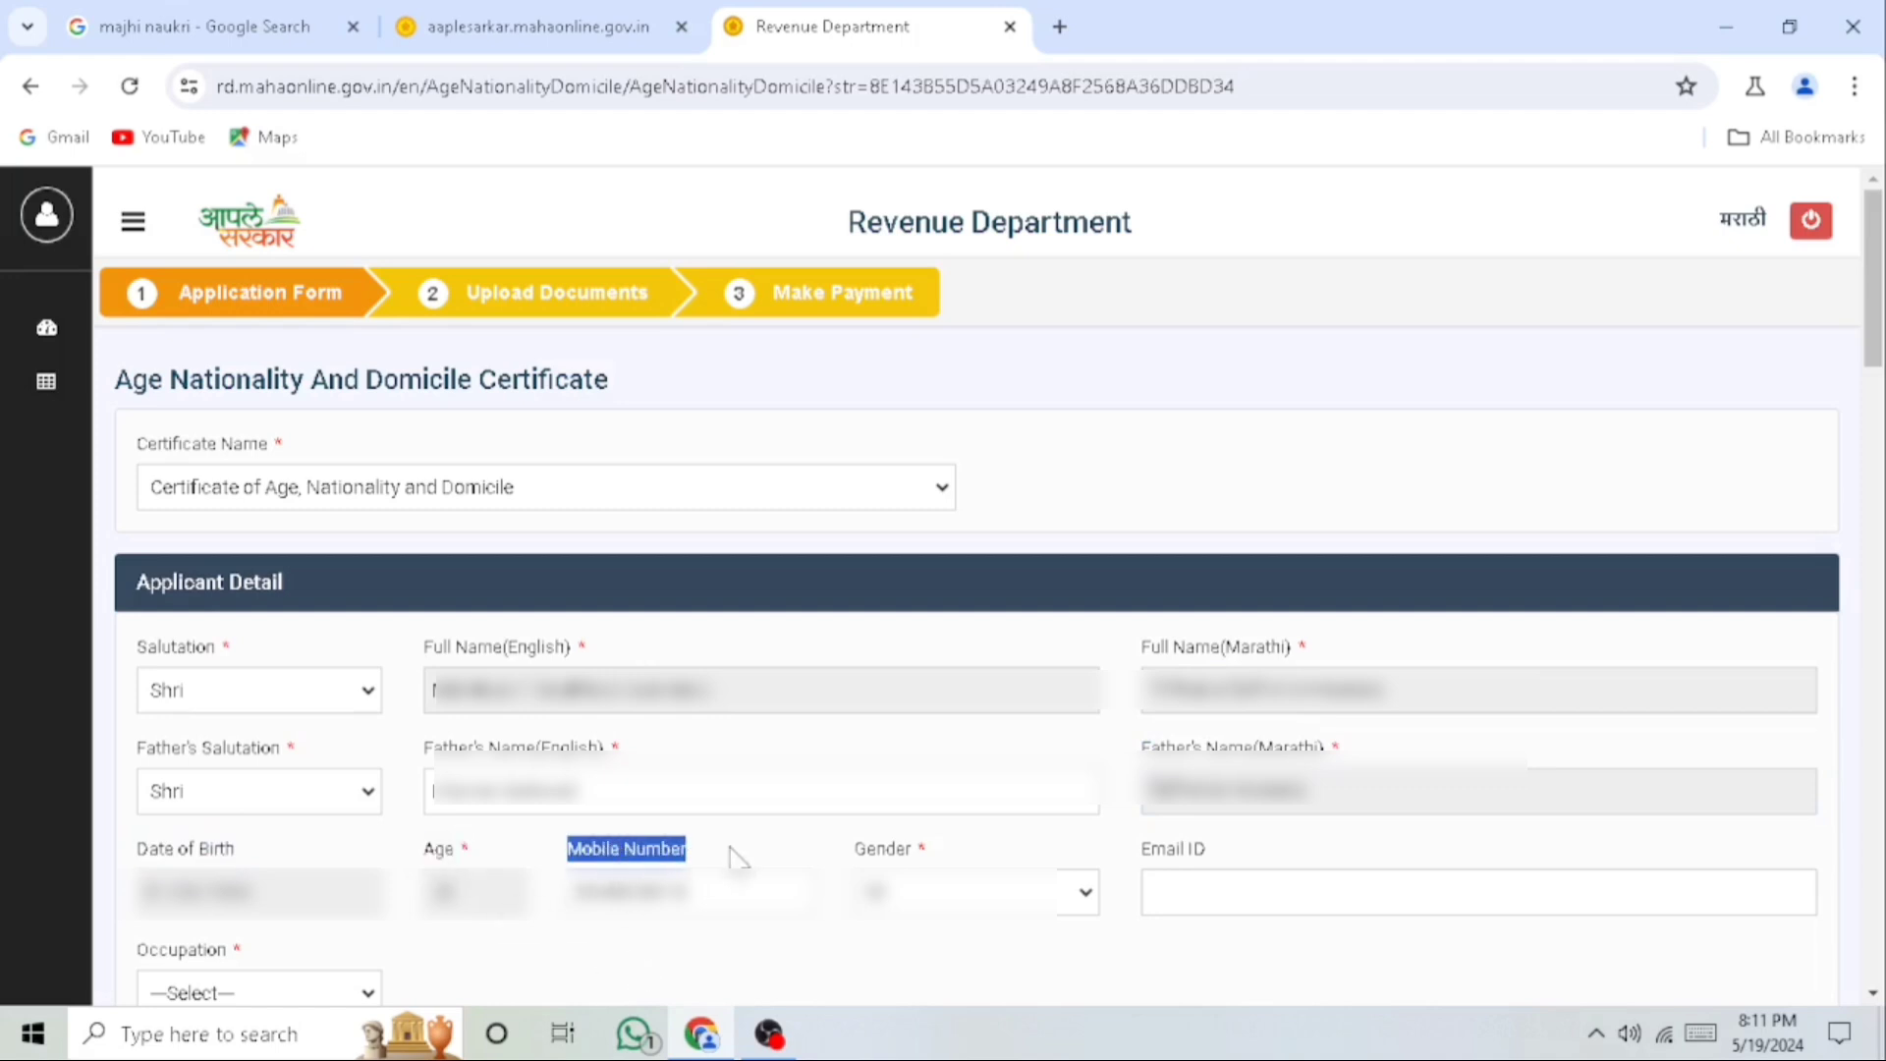
left_click_drag(855, 850, 980, 854)
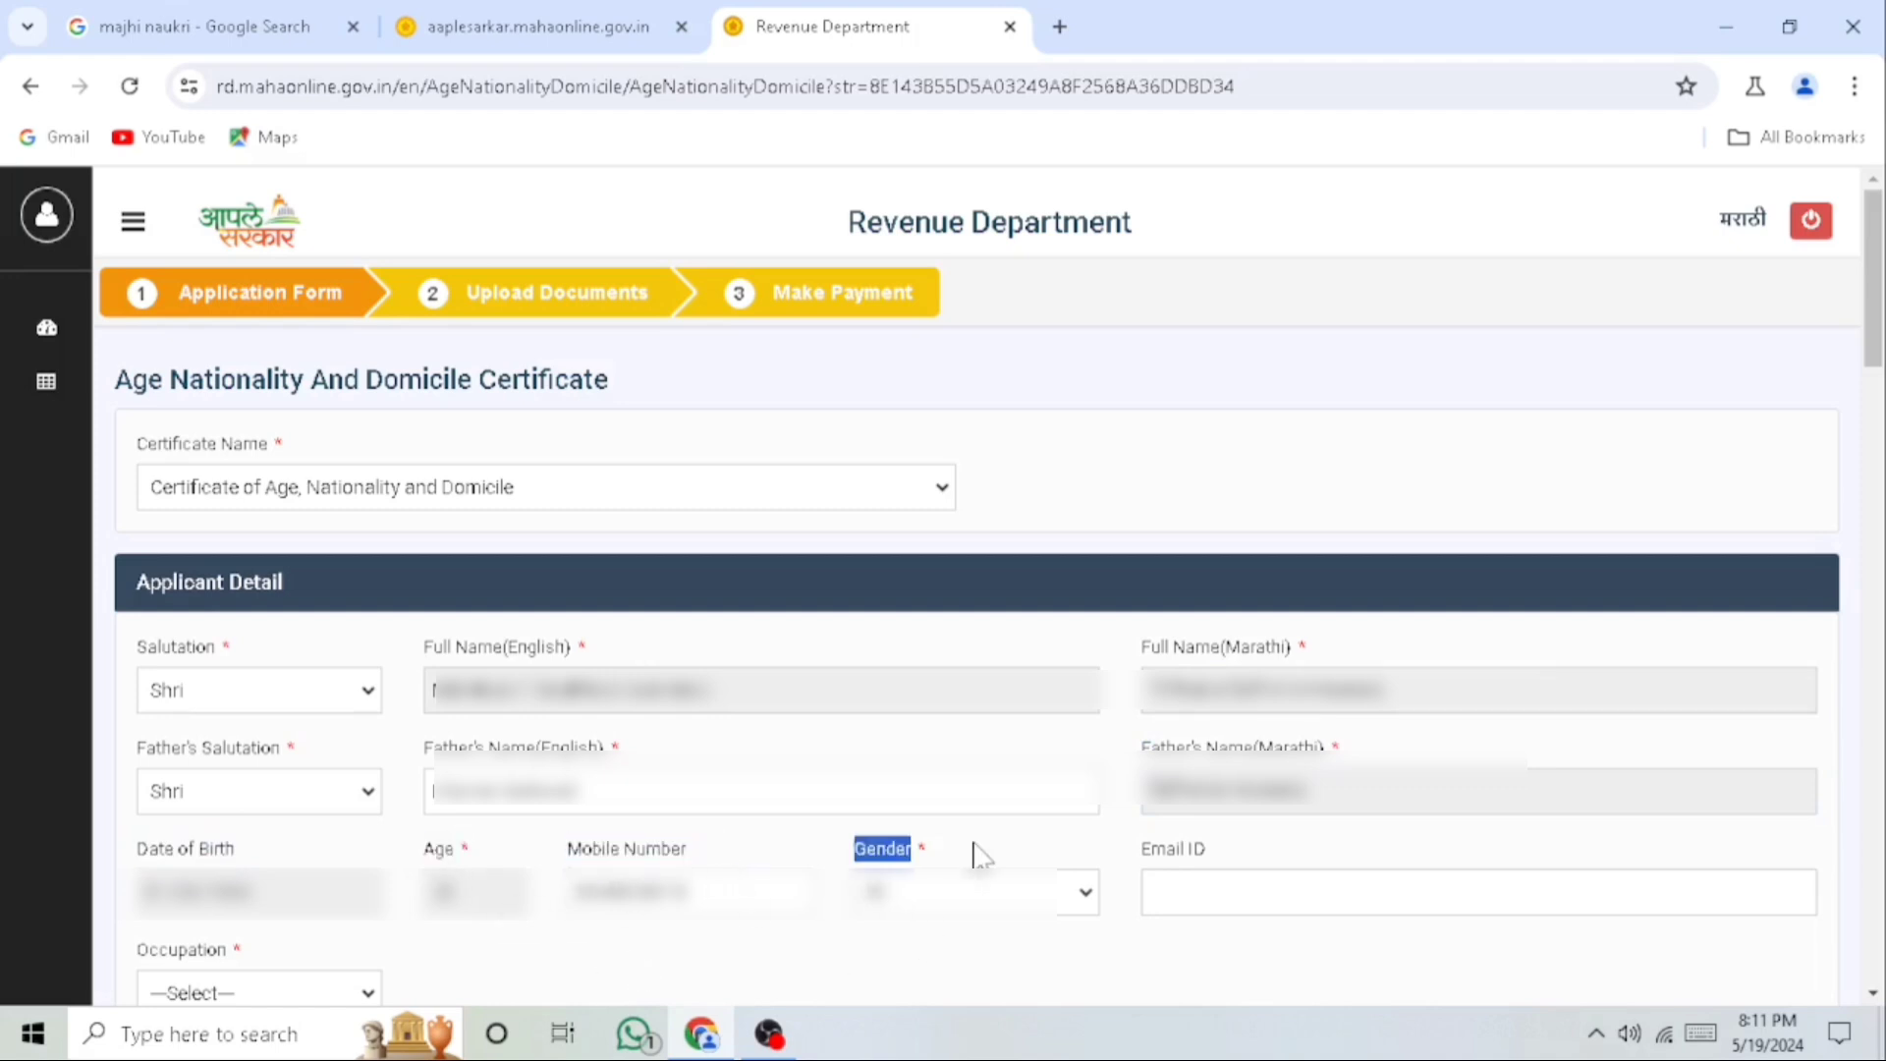
left_click(933, 914)
left_click(932, 916)
left_click_drag(1138, 851, 1239, 847)
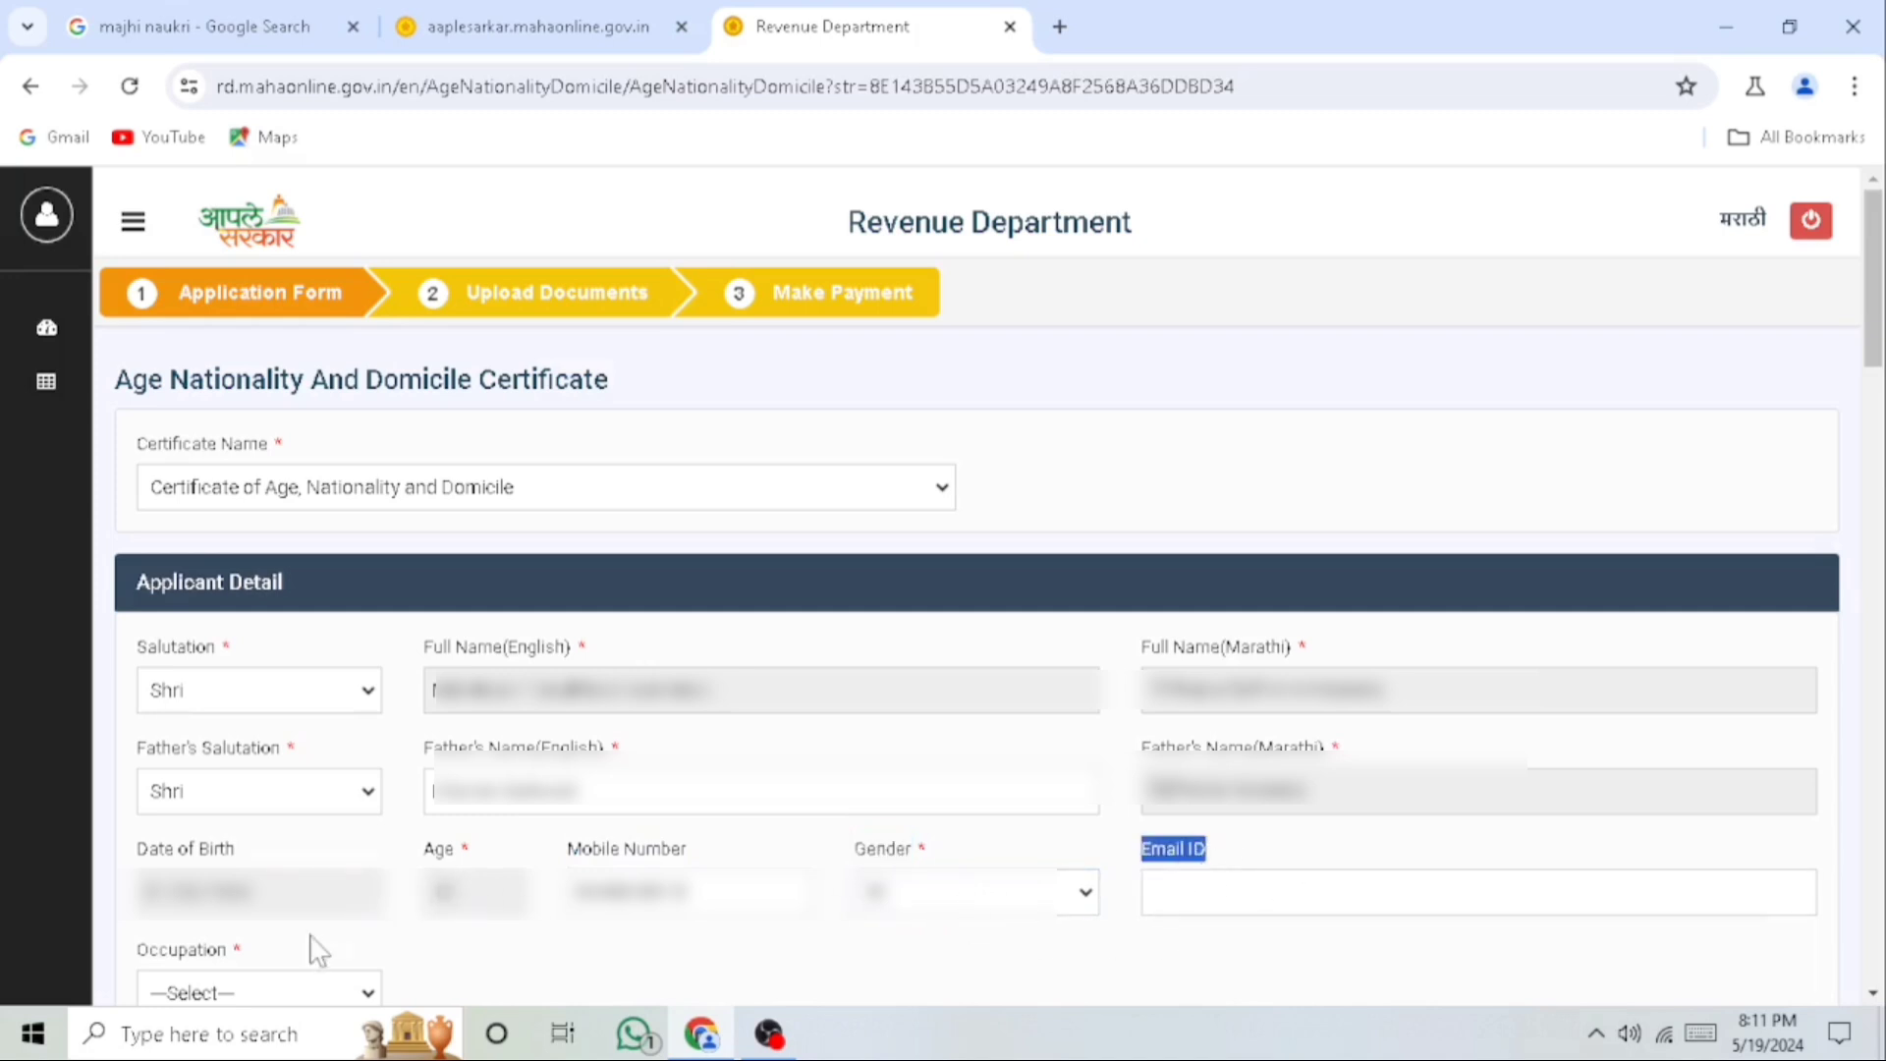
Set the applicant's occupation to Student
left_click(137, 953)
left_click_drag(145, 968, 286, 993)
left_click(286, 994)
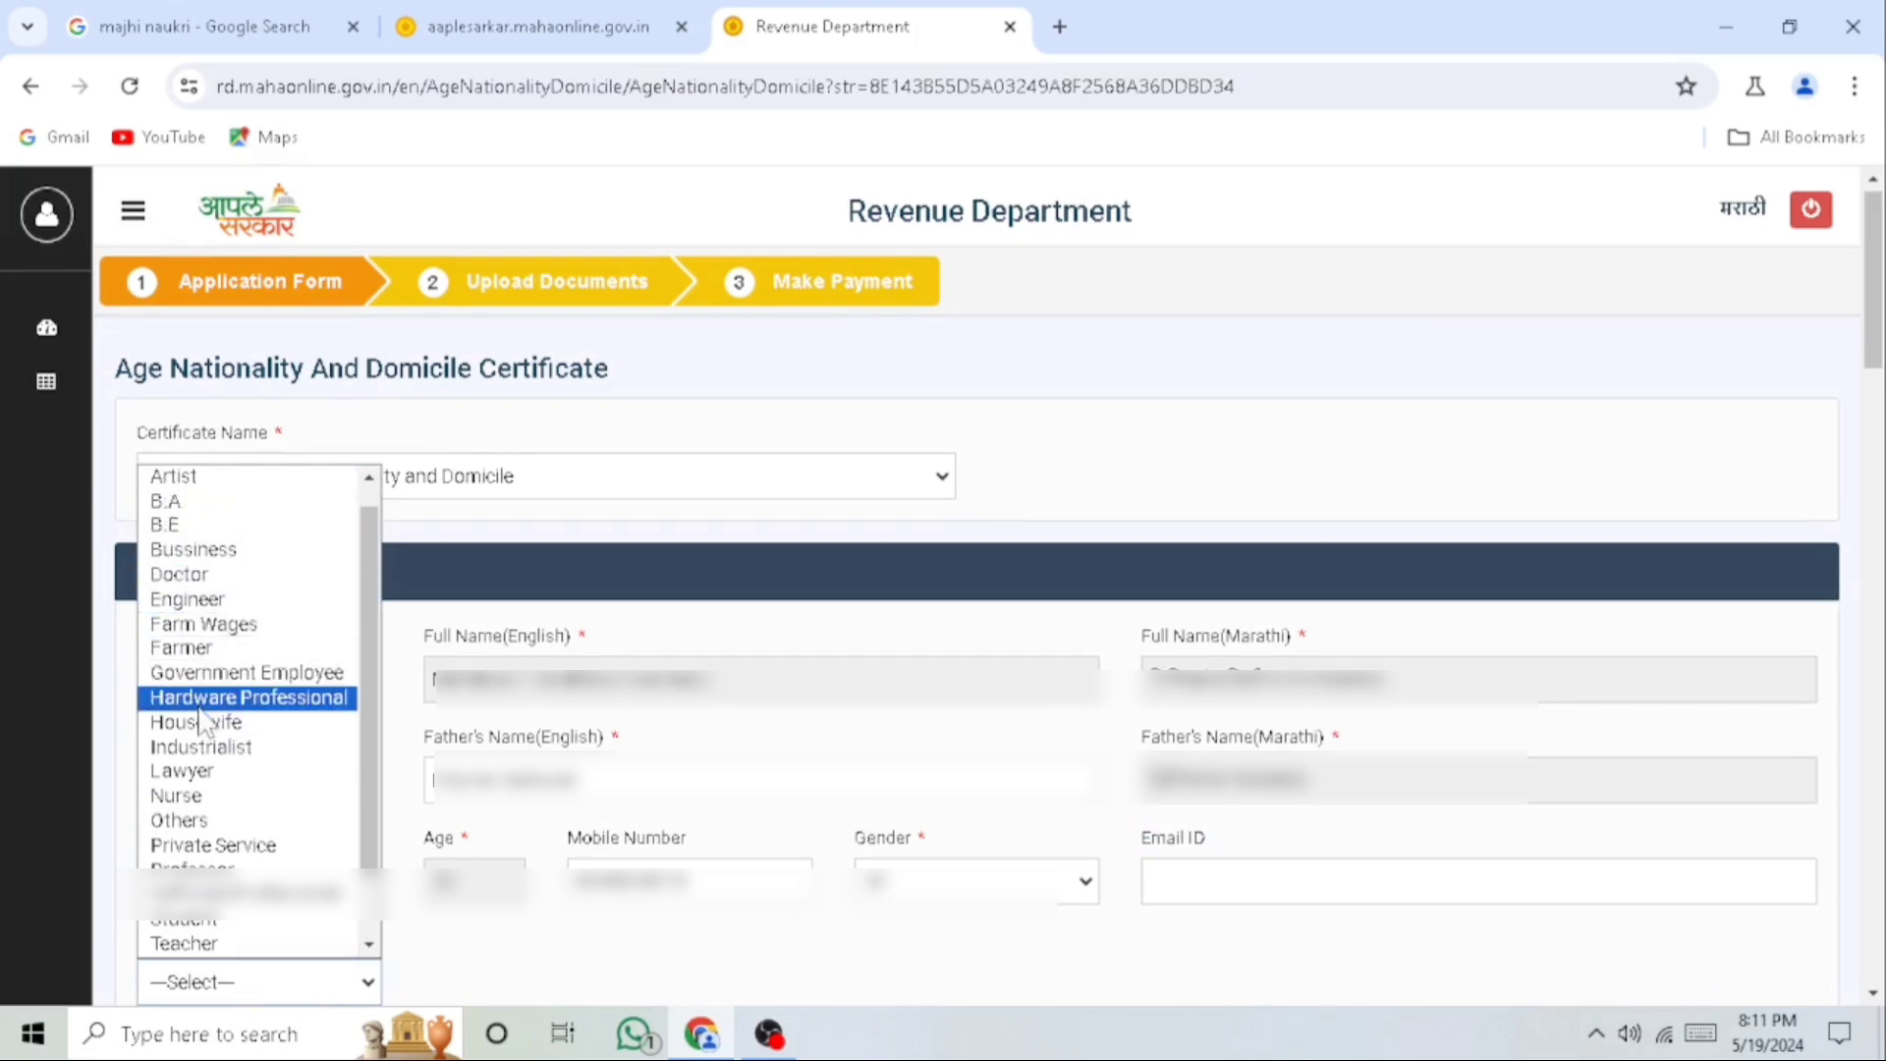
left_click(187, 923)
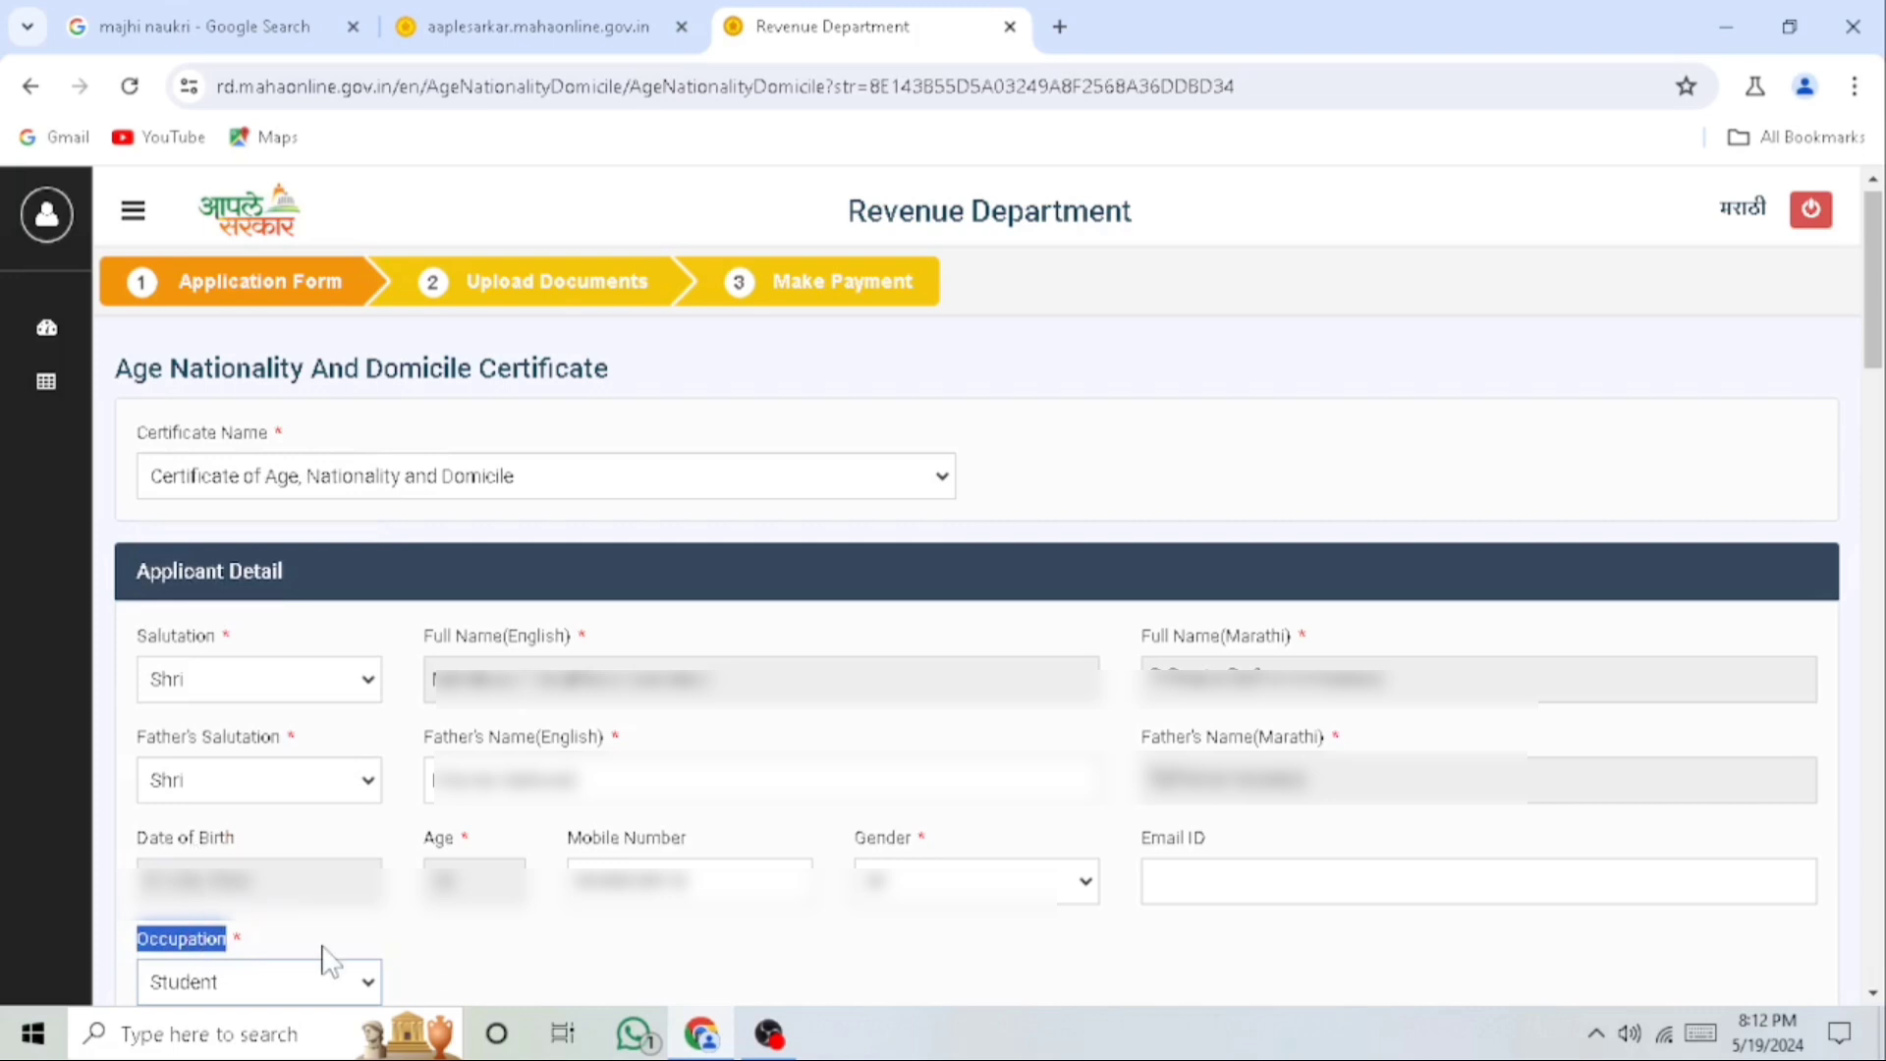
Set the year since which the applicant has resided at the present address to 1994
left_click(535, 958)
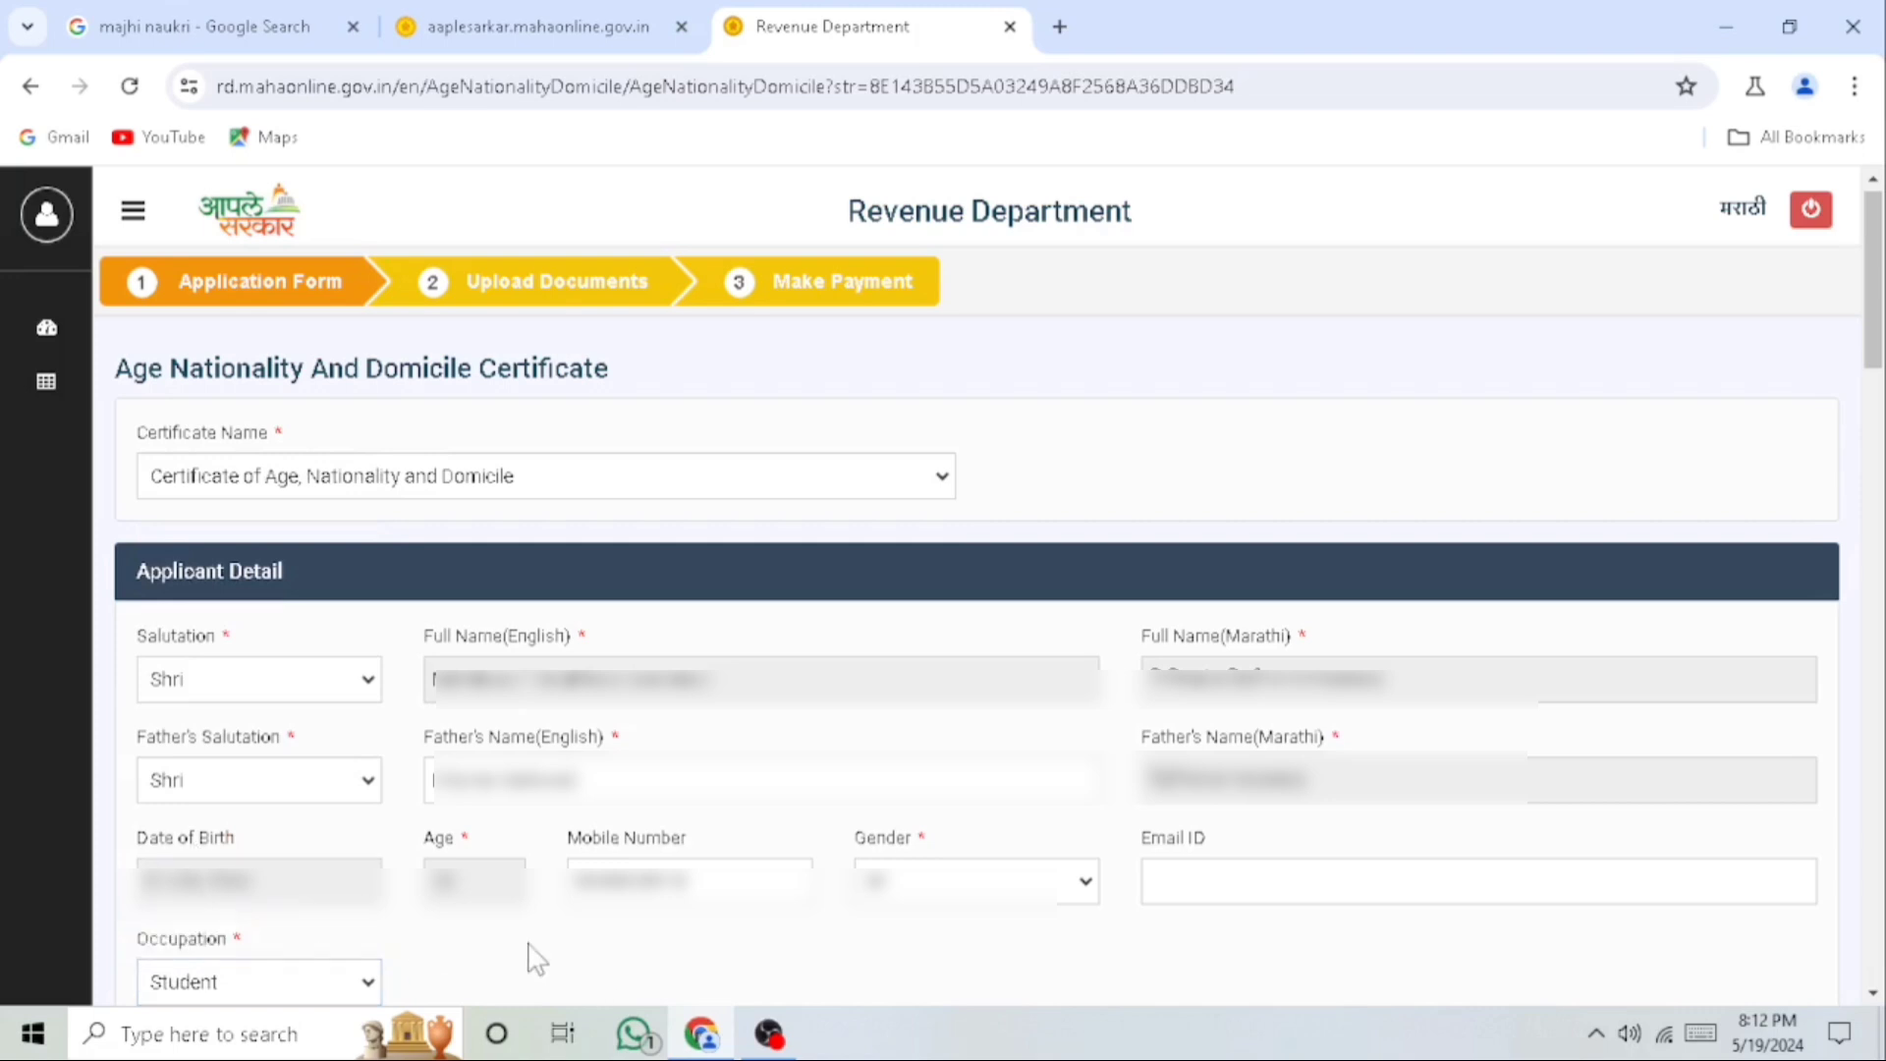
scroll(536, 958, "down", 8)
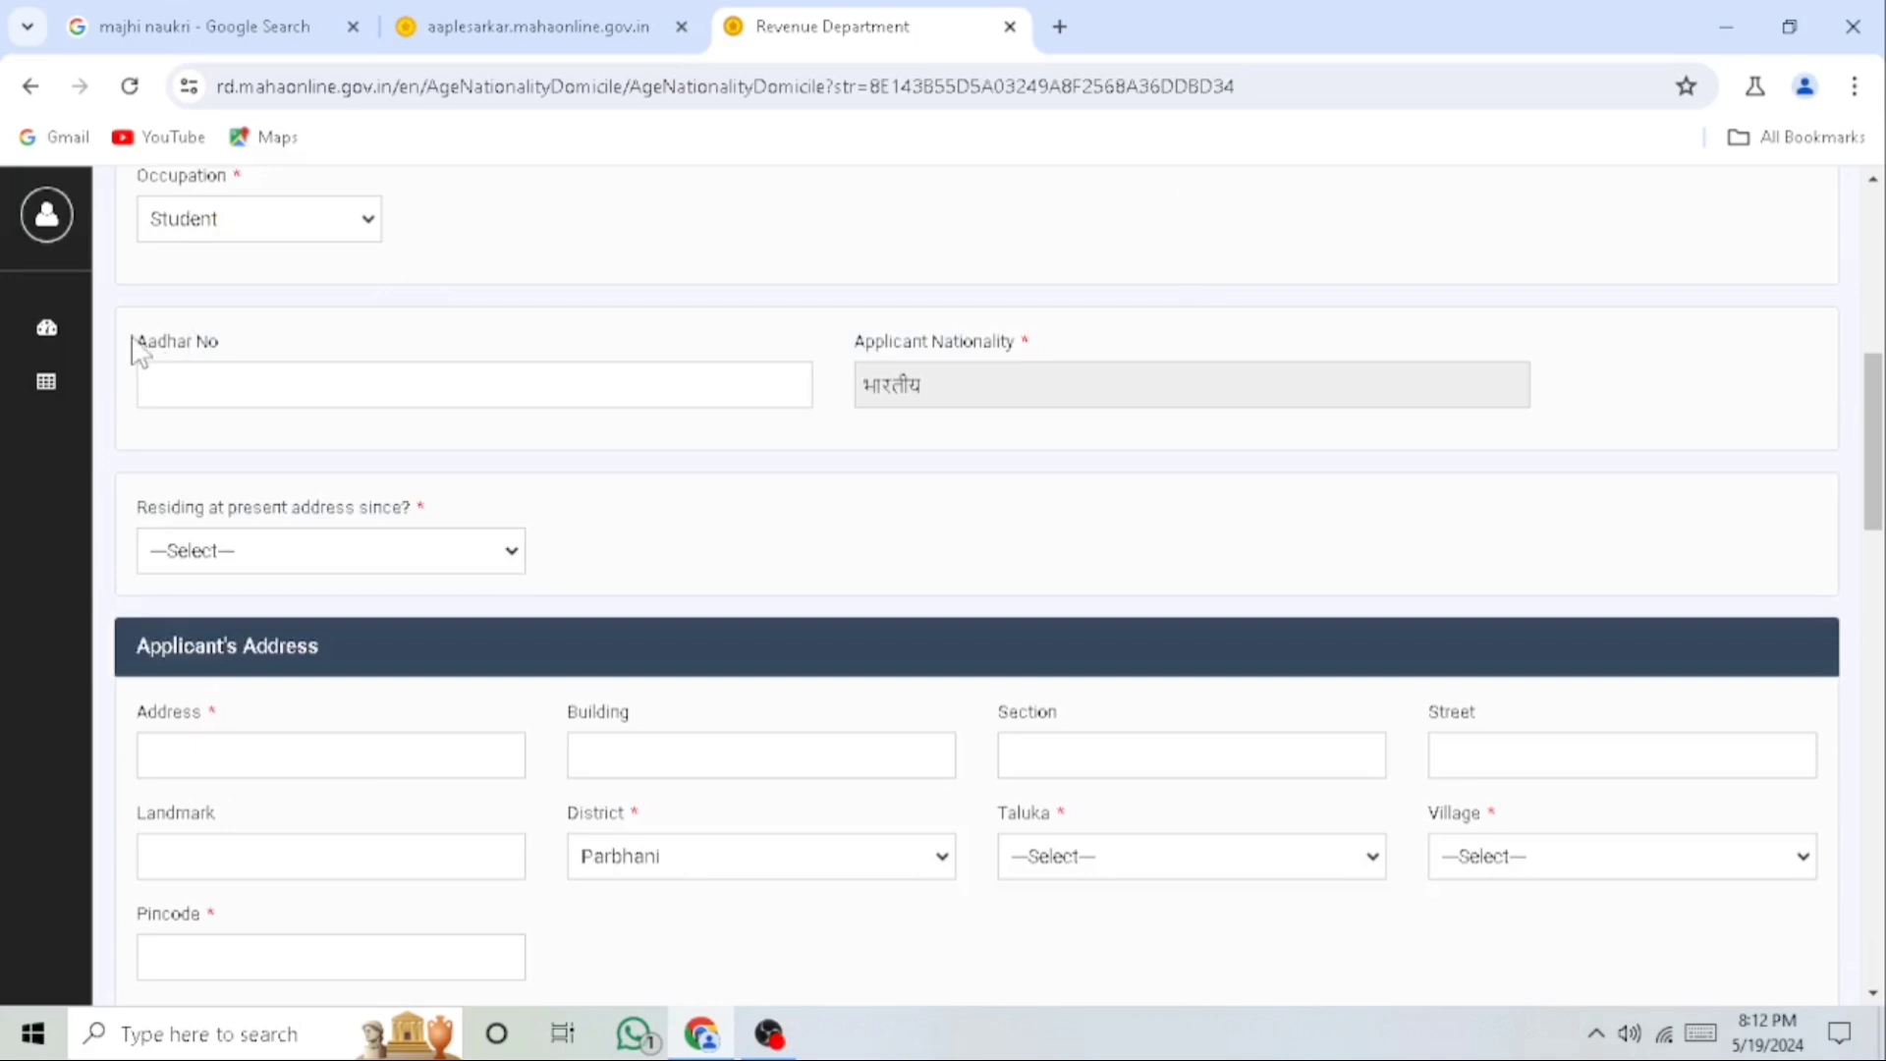
left_click_drag(138, 344, 236, 343)
left_click_drag(139, 512, 472, 529)
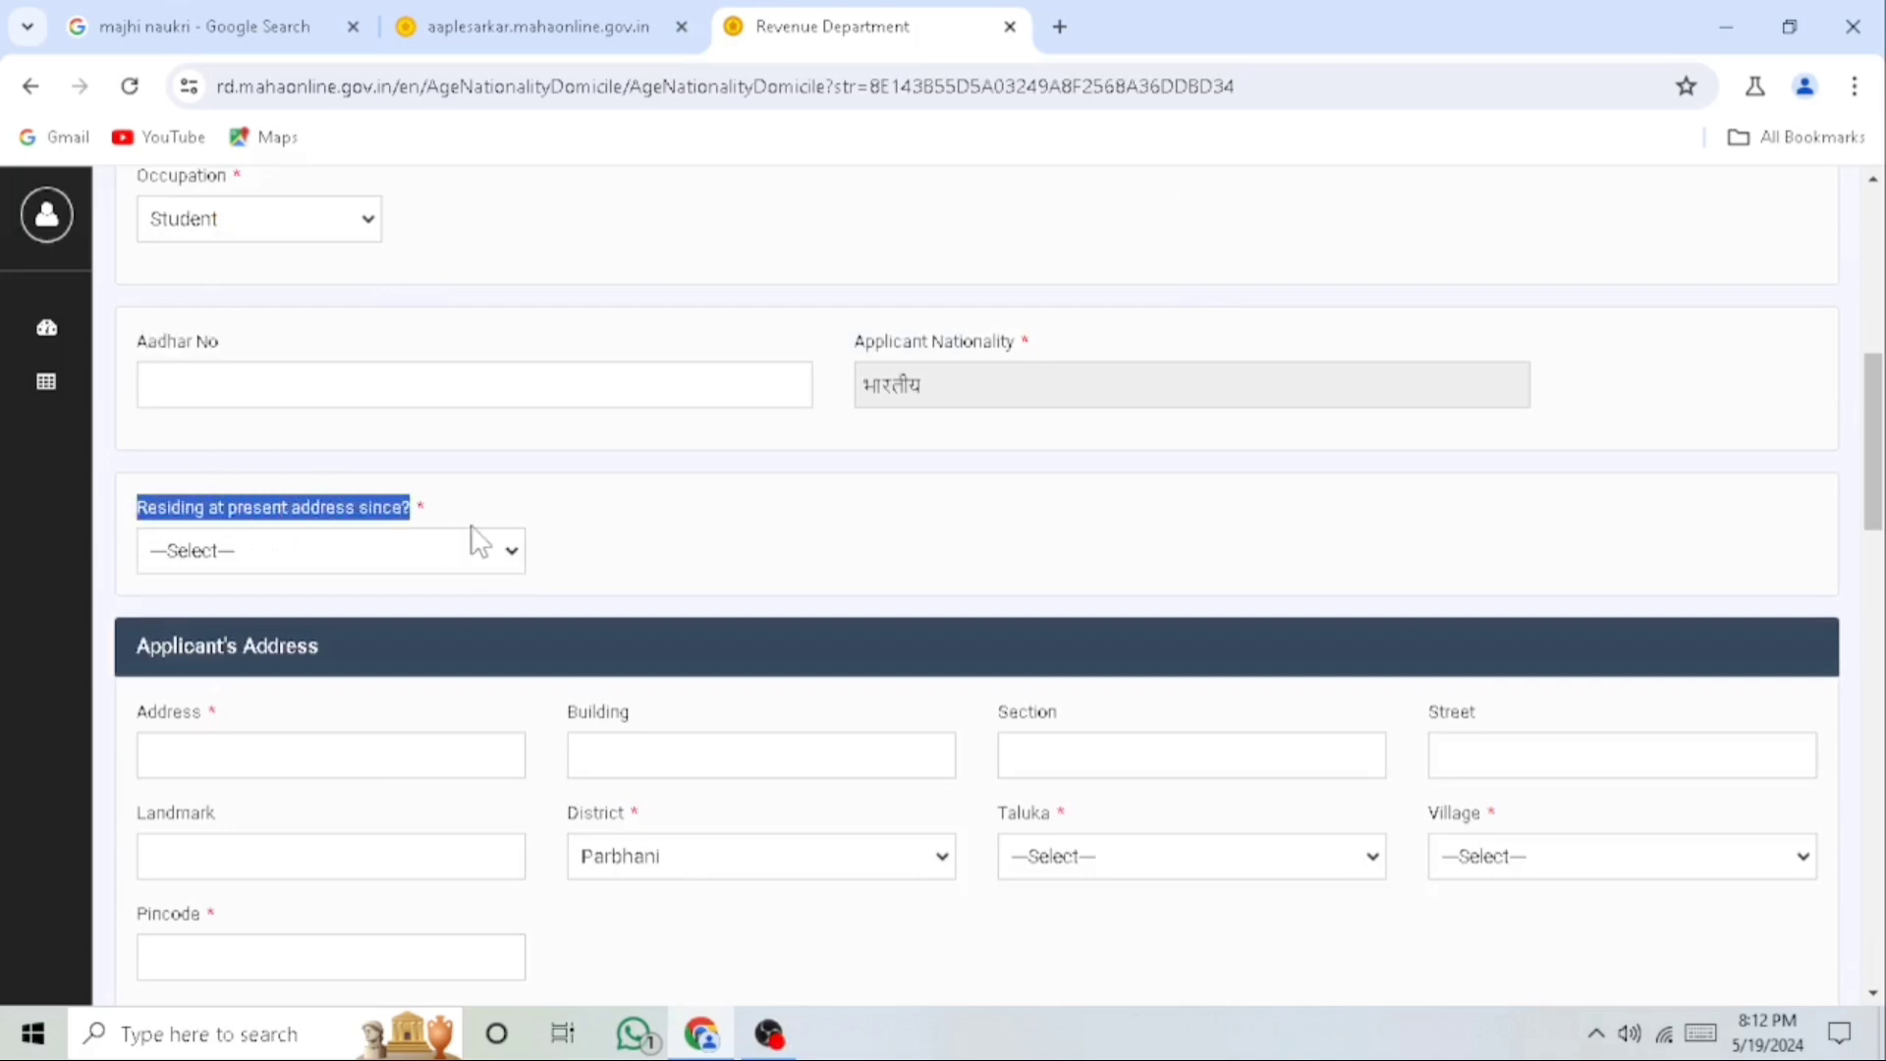
left_click(334, 558)
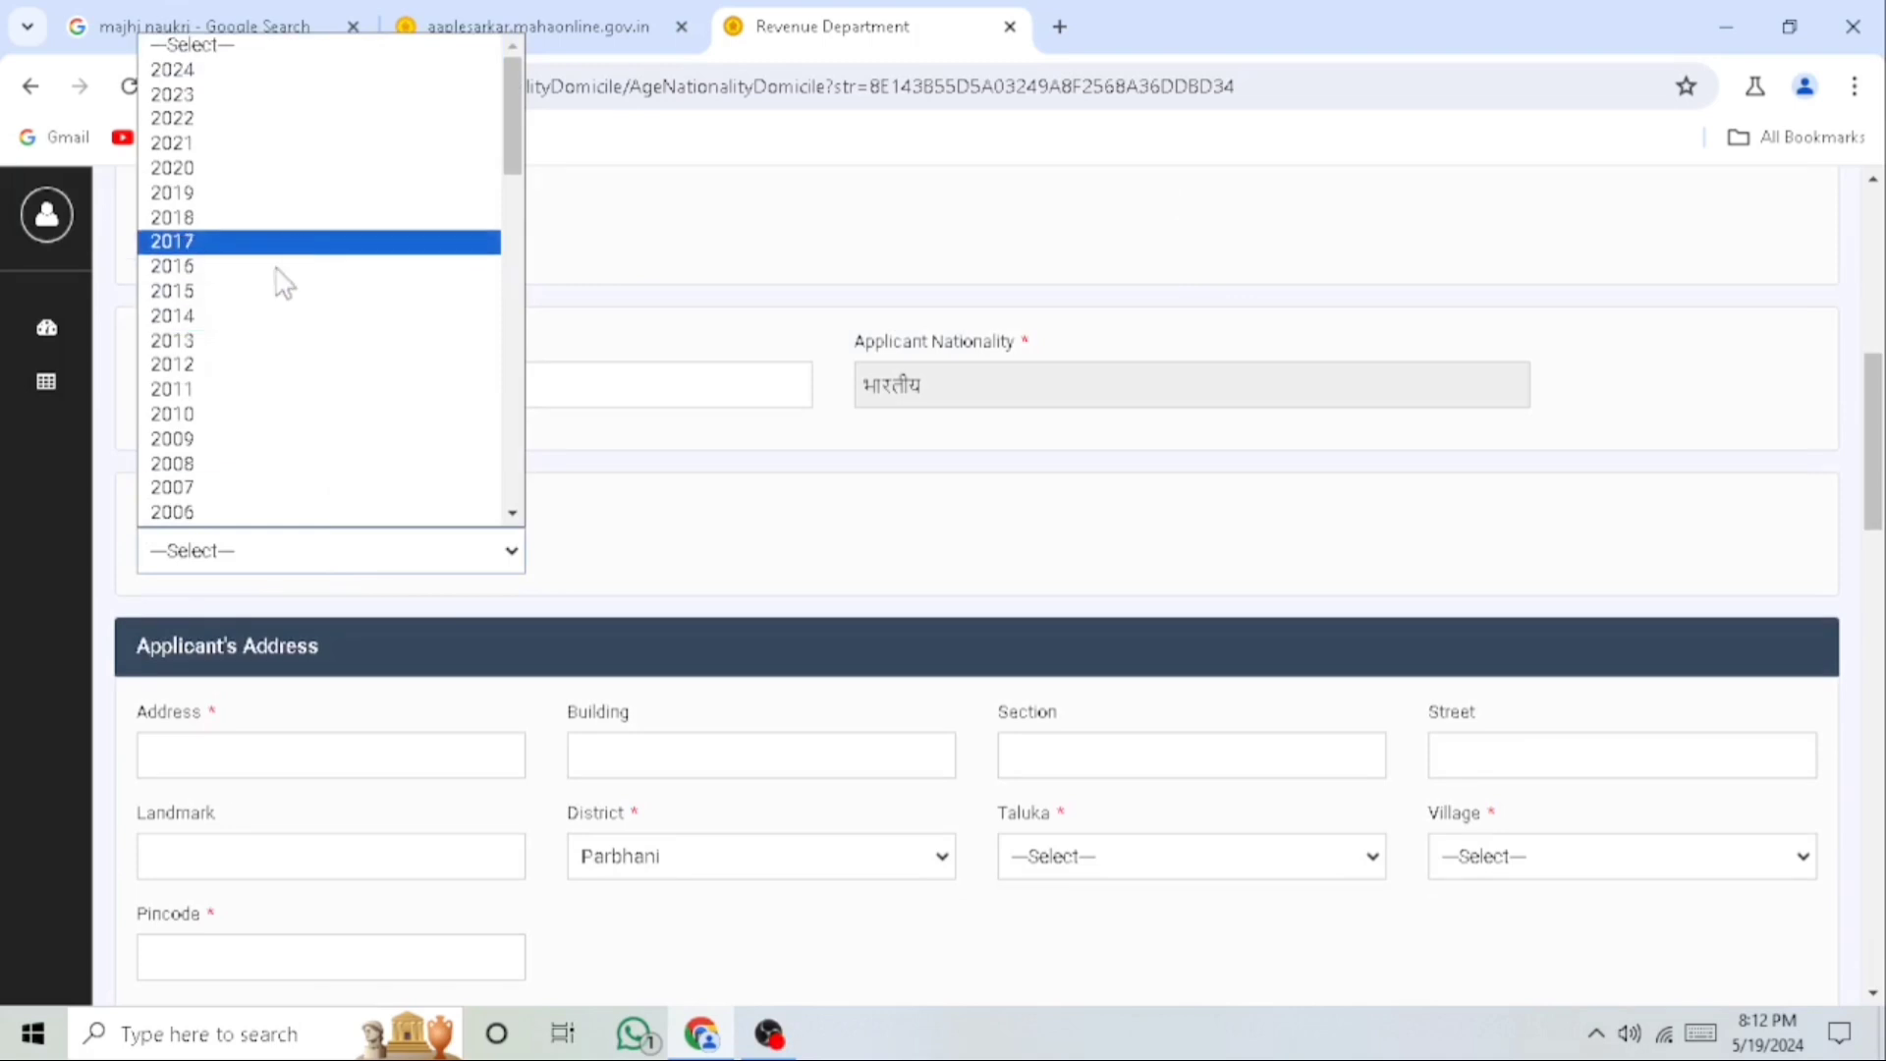
scroll(269, 286, "down", 5)
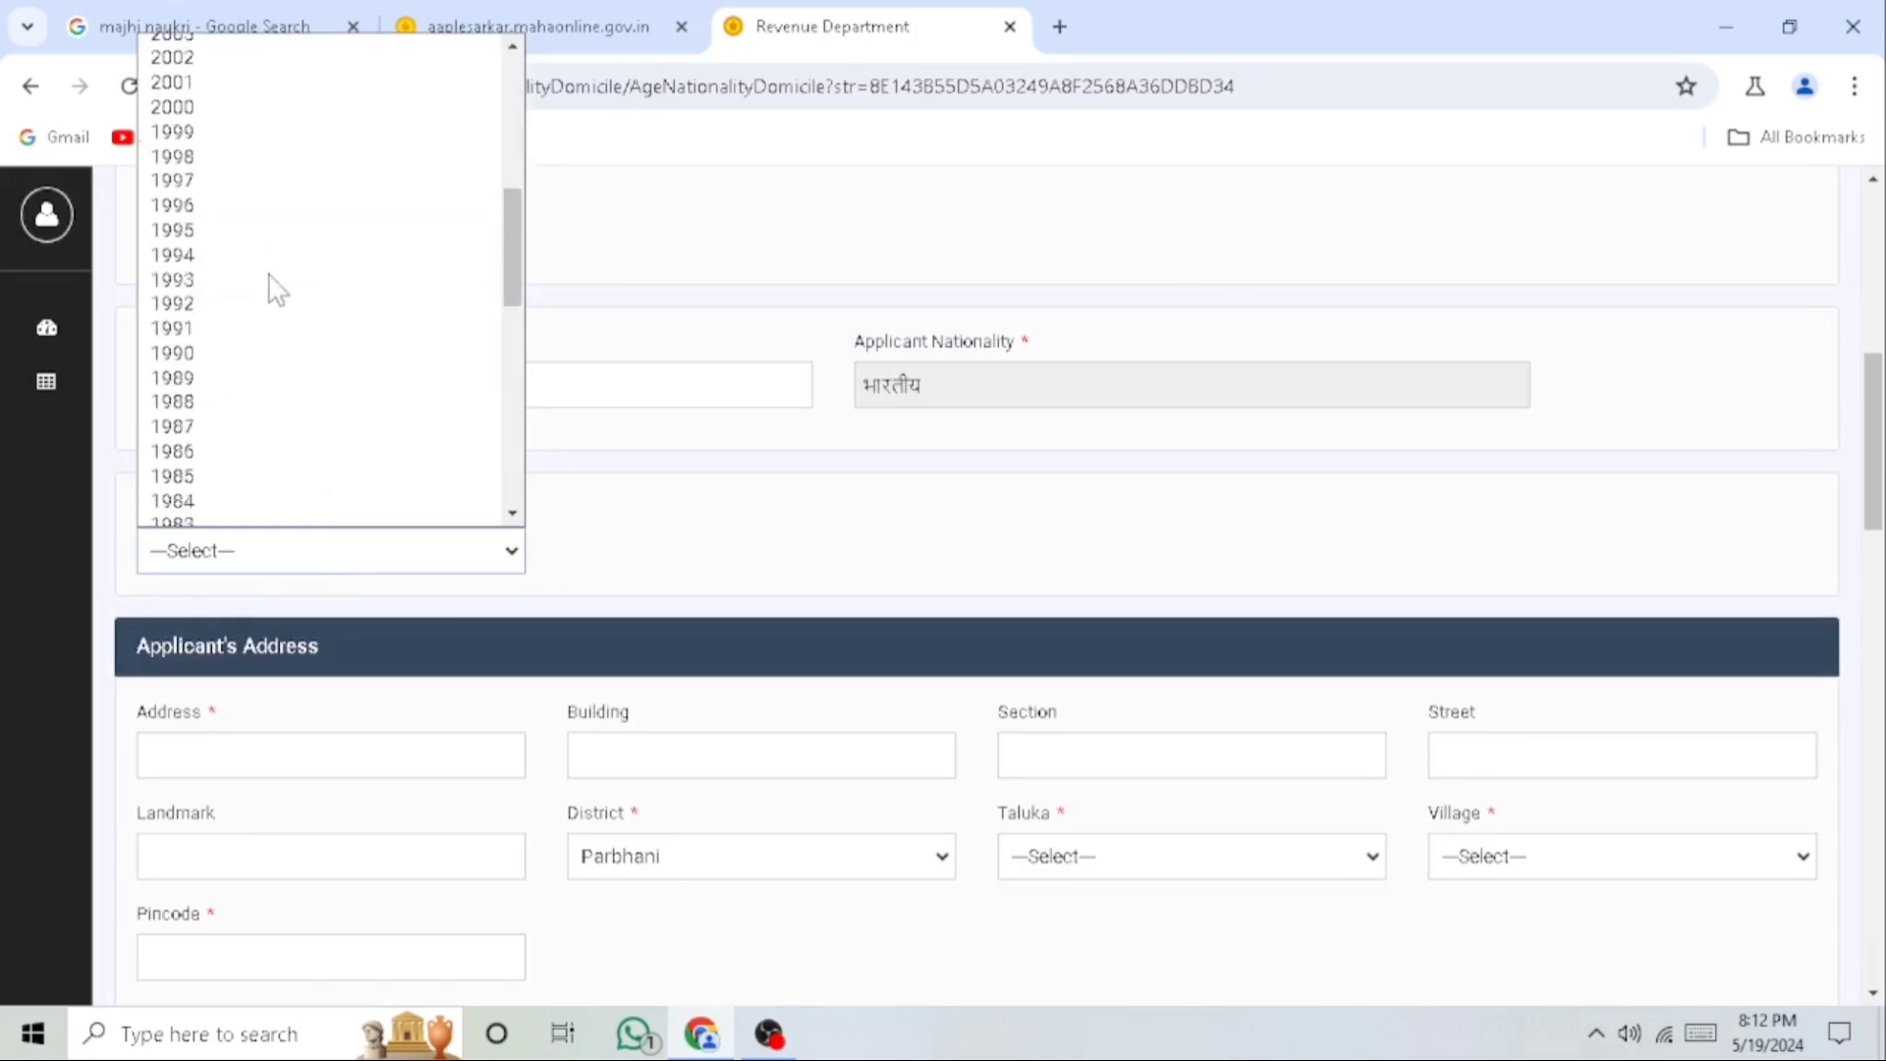
left_click(190, 263)
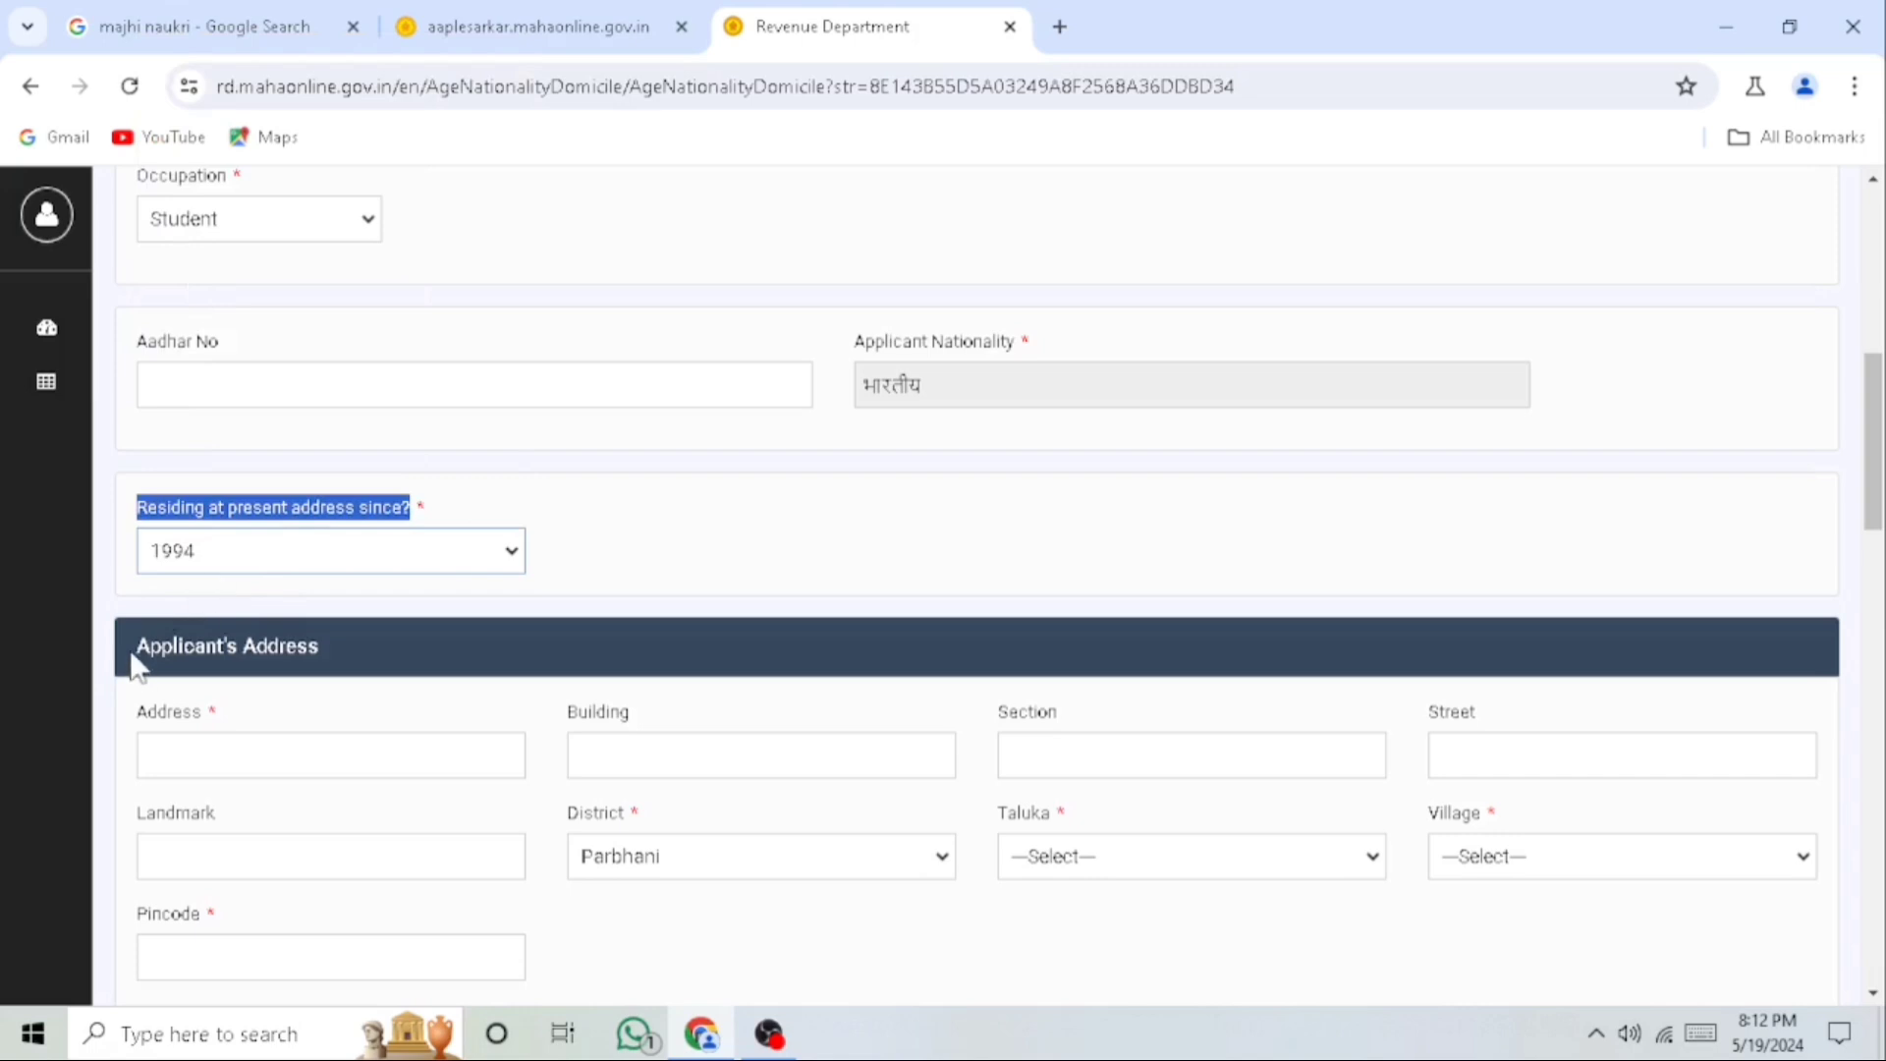
Fill in the required address line in the Applicant's Address section
left_click_drag(138, 668, 363, 674)
left_click_drag(139, 732, 240, 724)
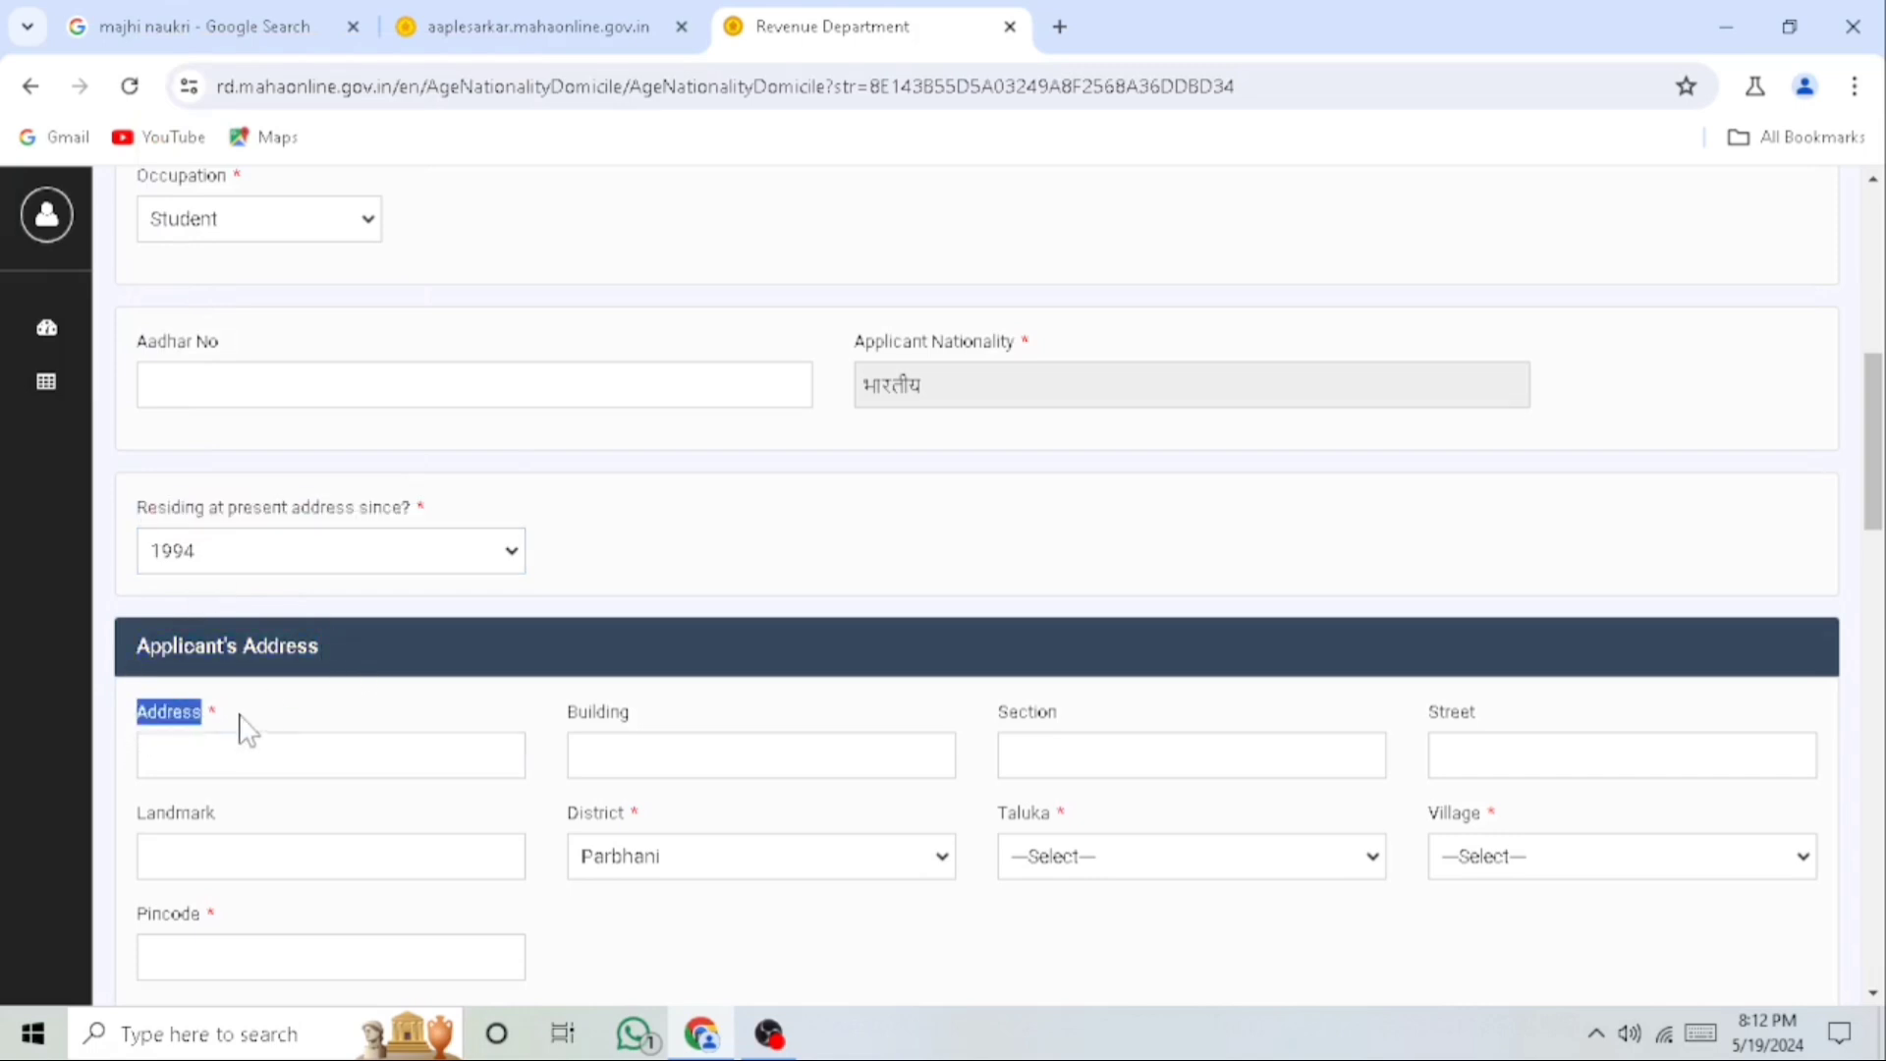
left_click(317, 757)
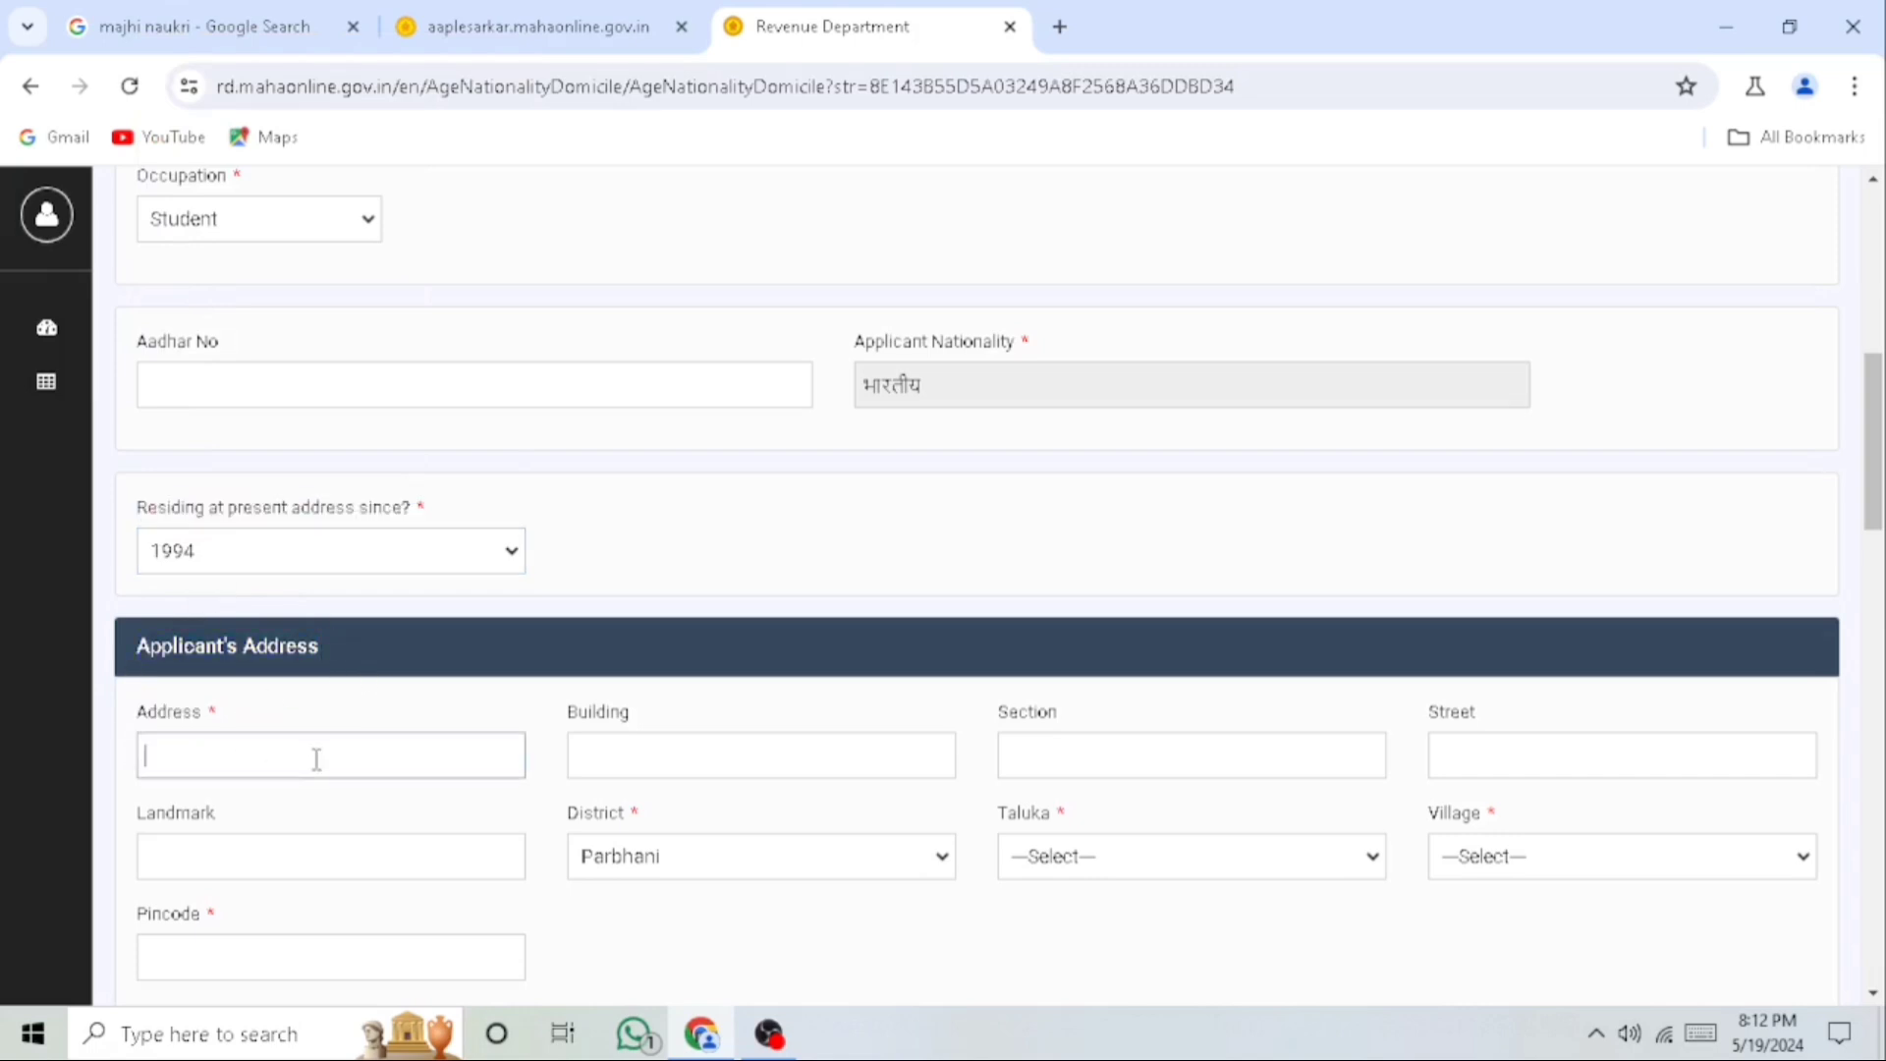
key("ctrl+v")
left_click(626, 928)
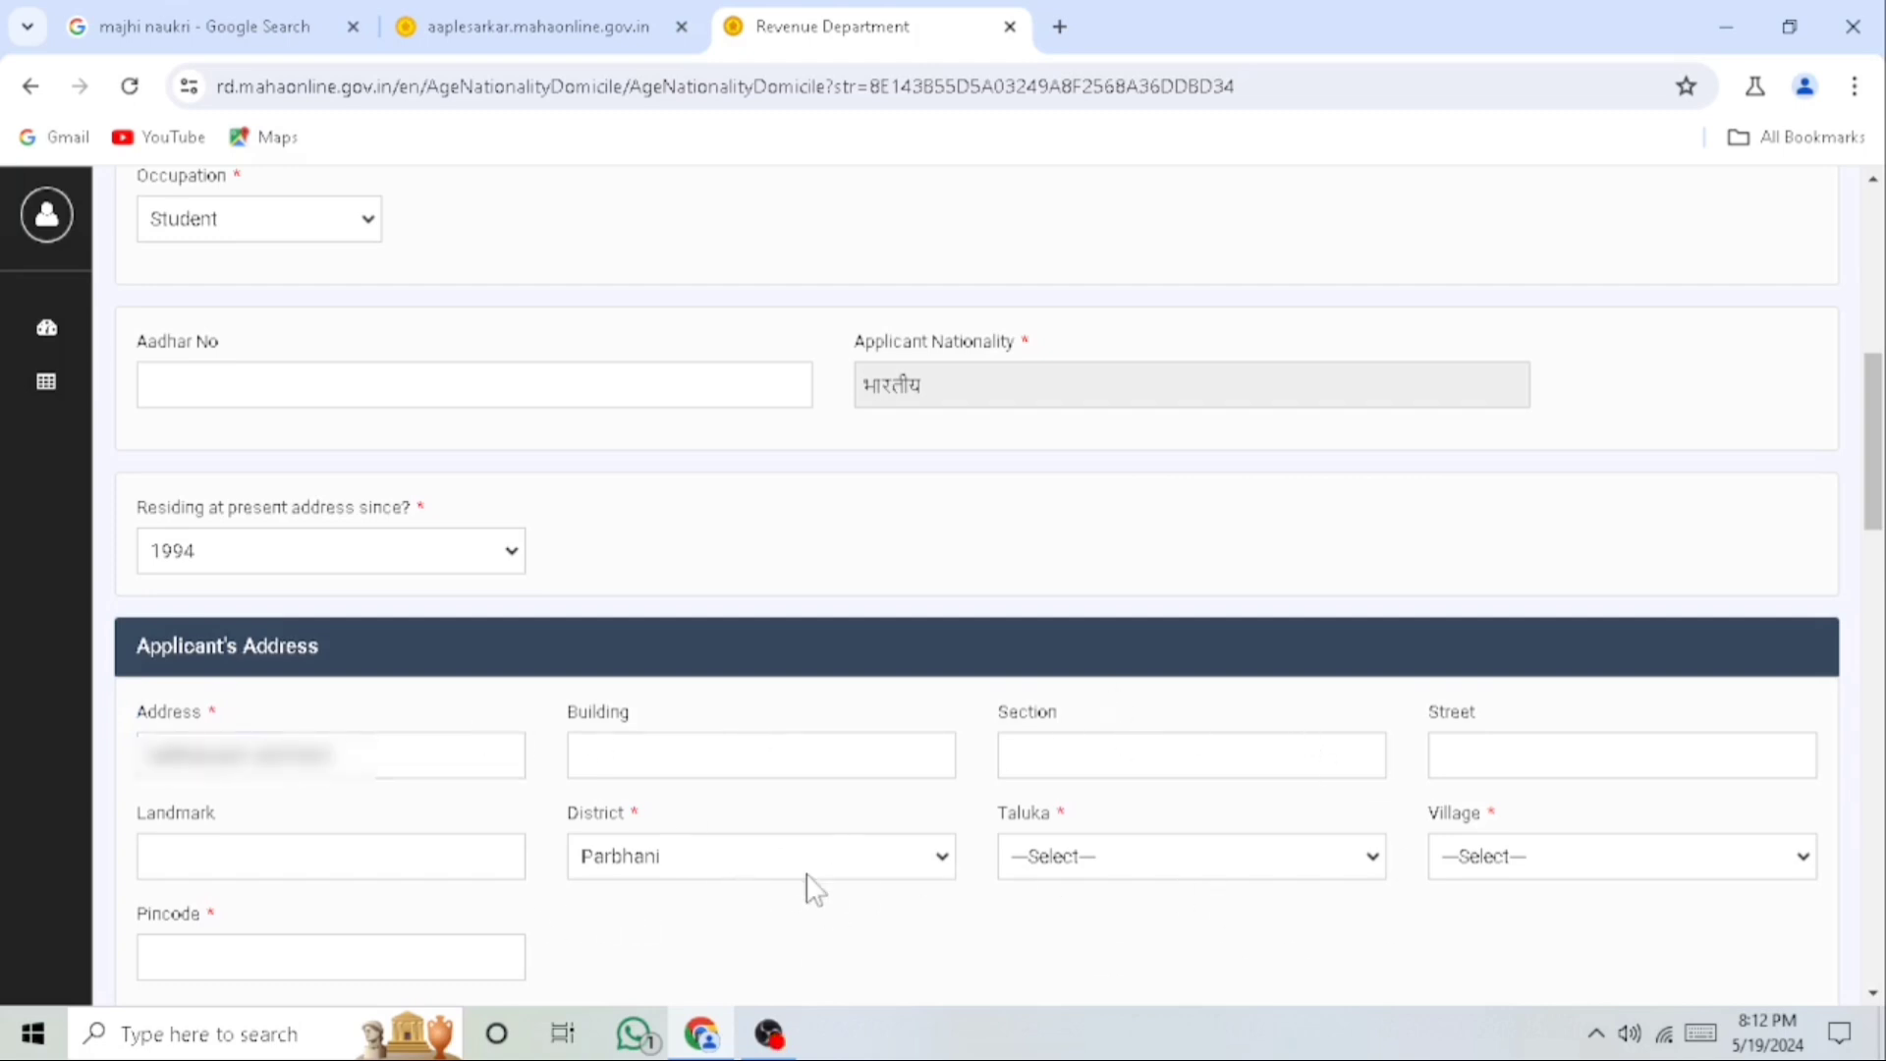
Set both the taluka and the village of the applicant's address to Parbhani and enter the pincode
double_click(564, 823)
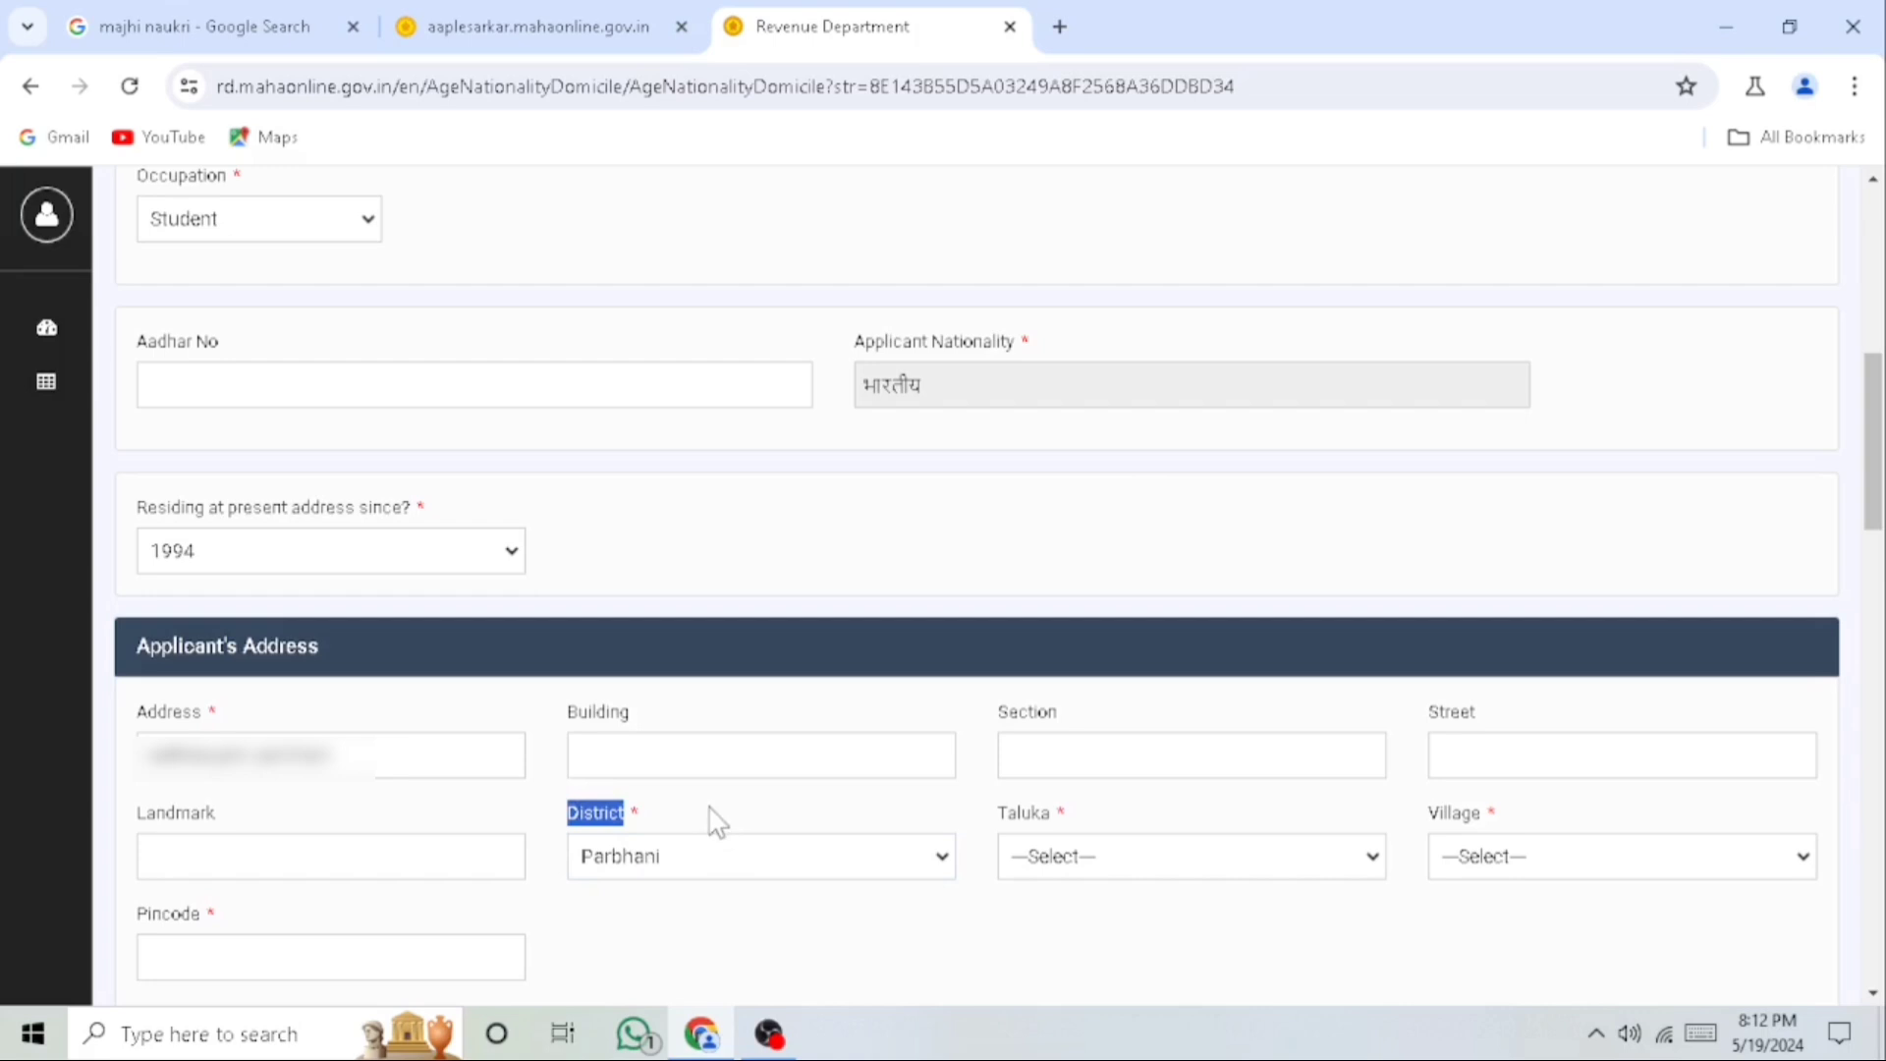
double_click(1012, 831)
left_click(1095, 869)
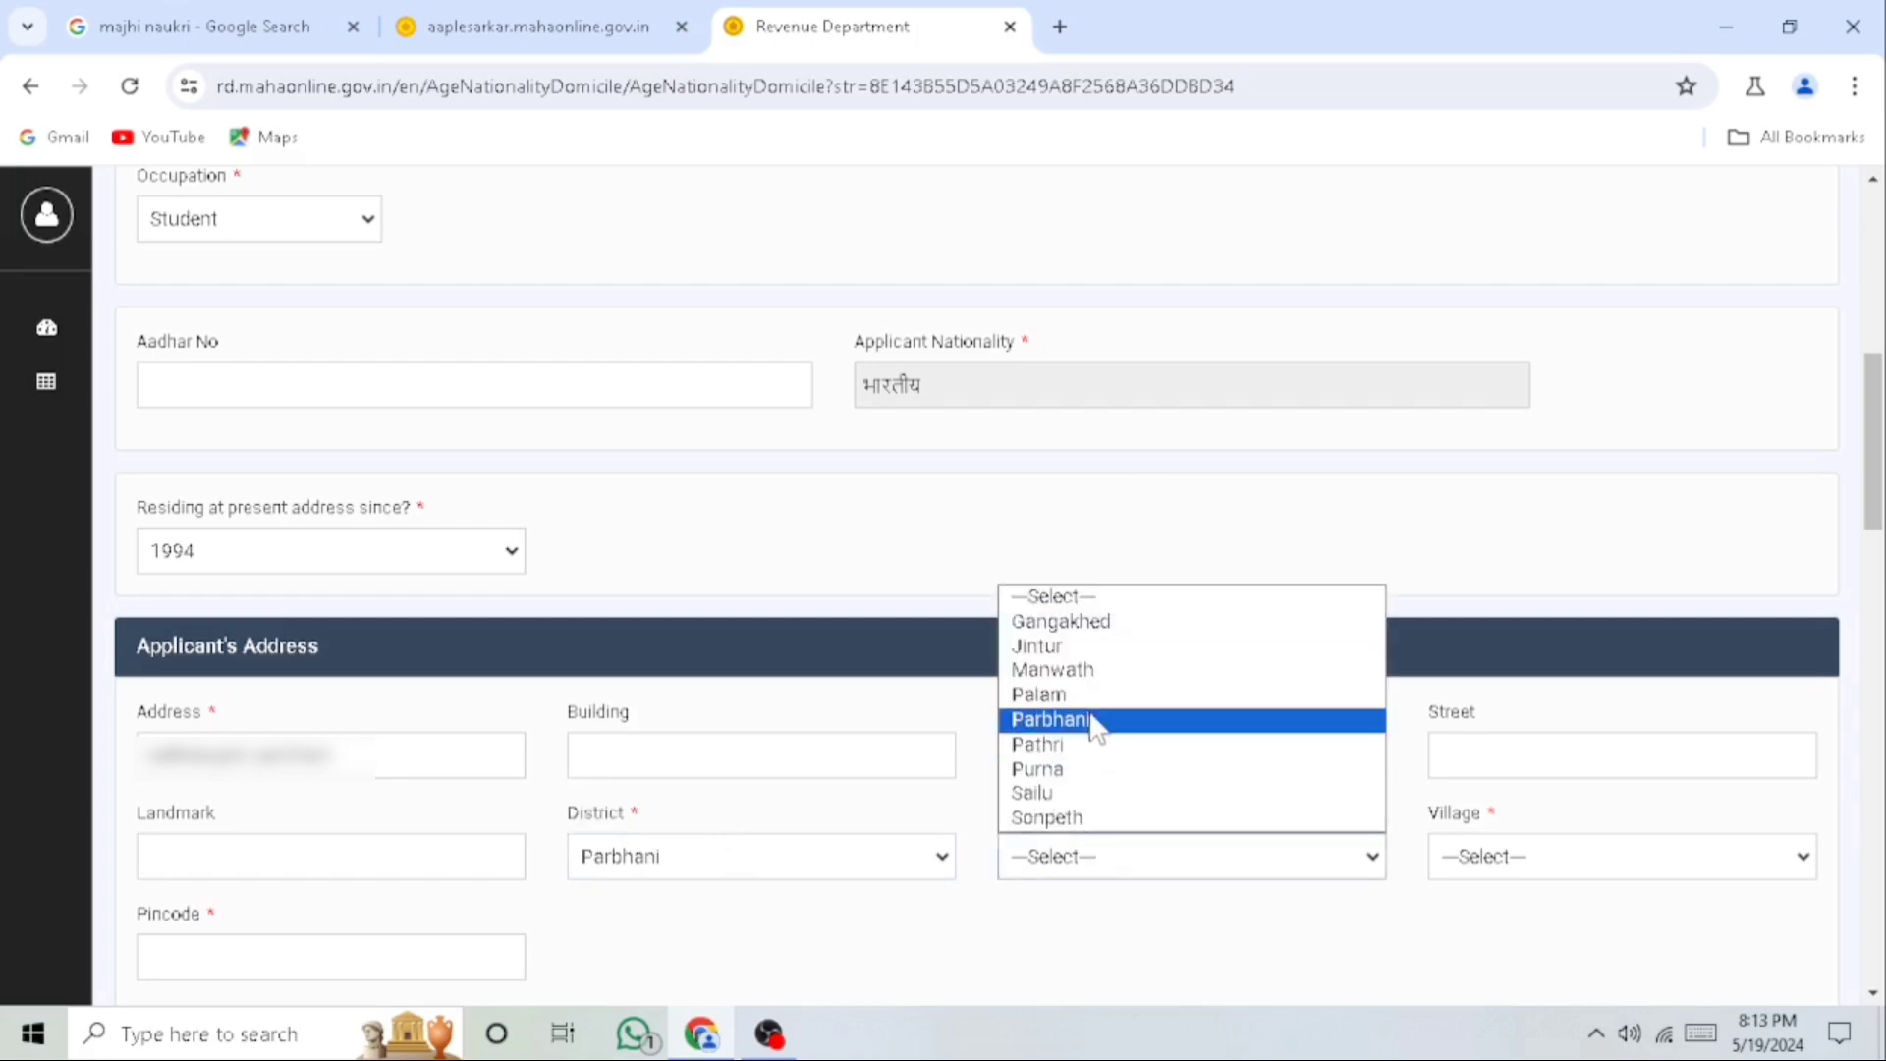
left_click(1096, 725)
double_click(1454, 815)
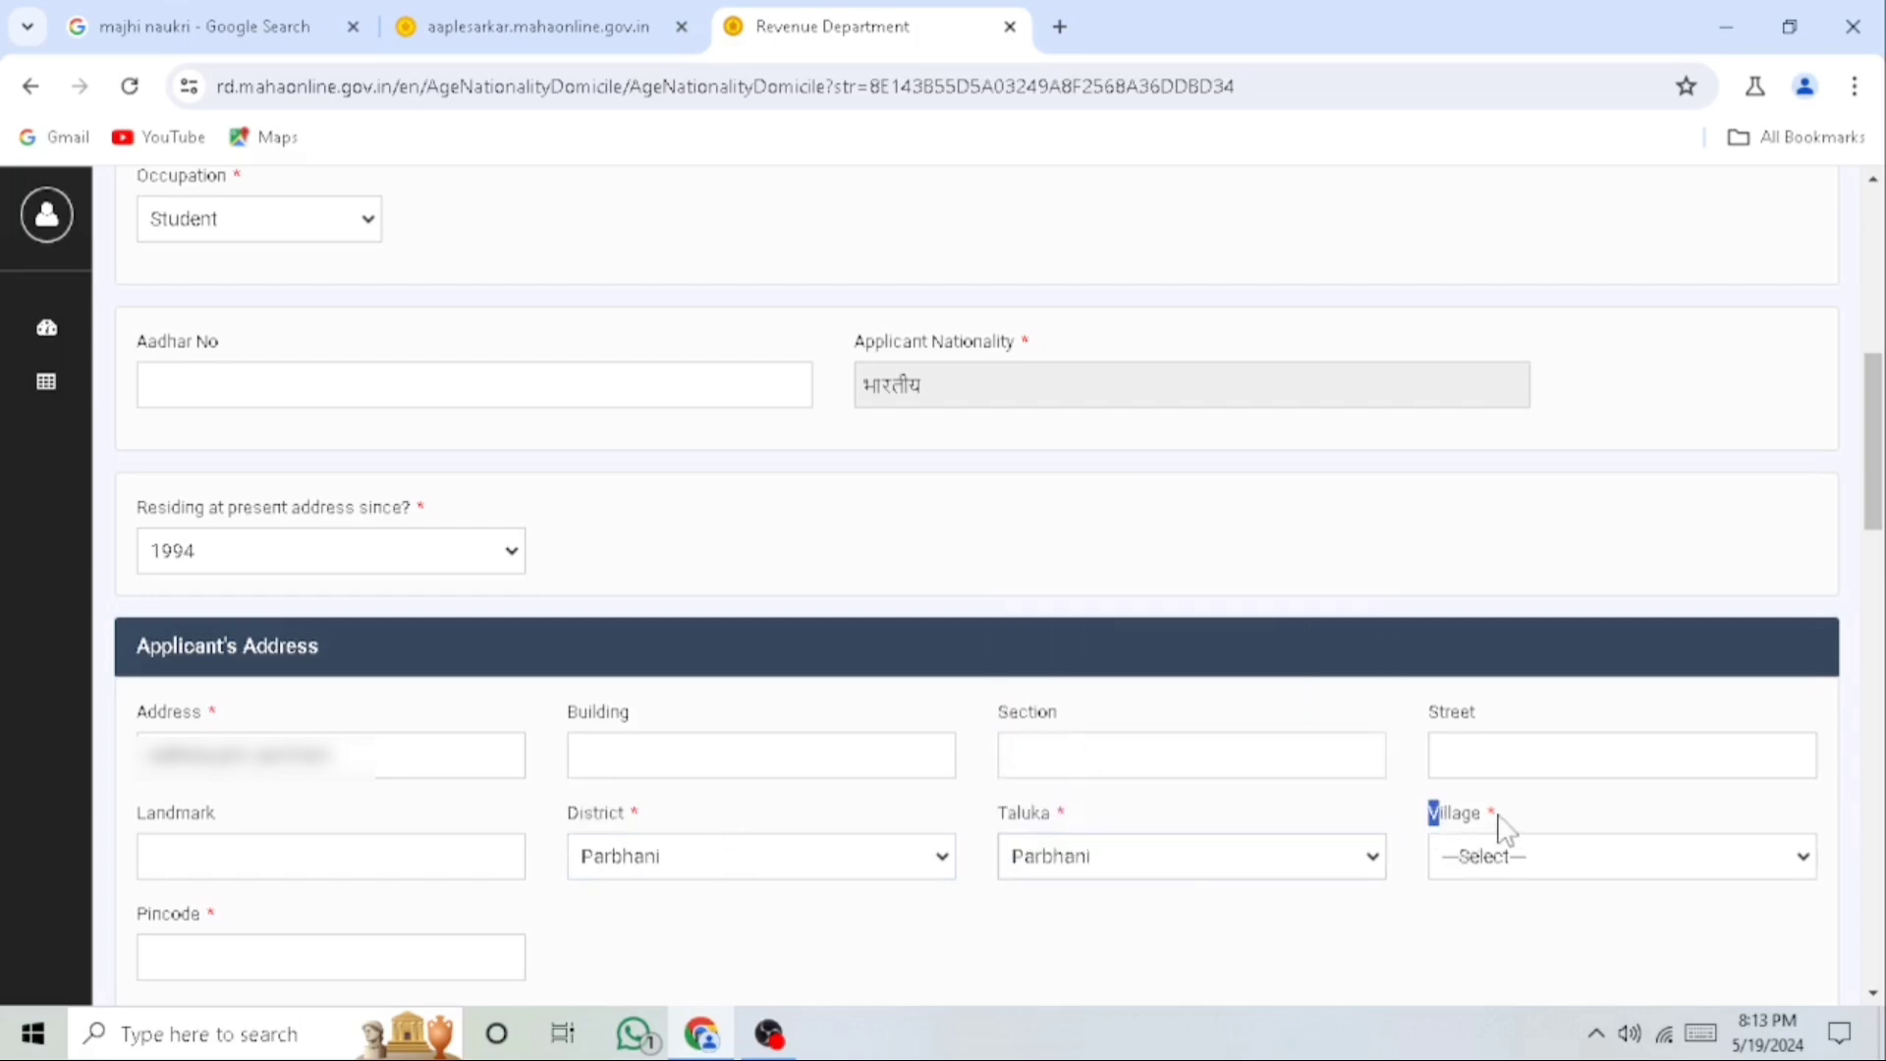
left_click(1498, 863)
scroll(1469, 649, "down", 15)
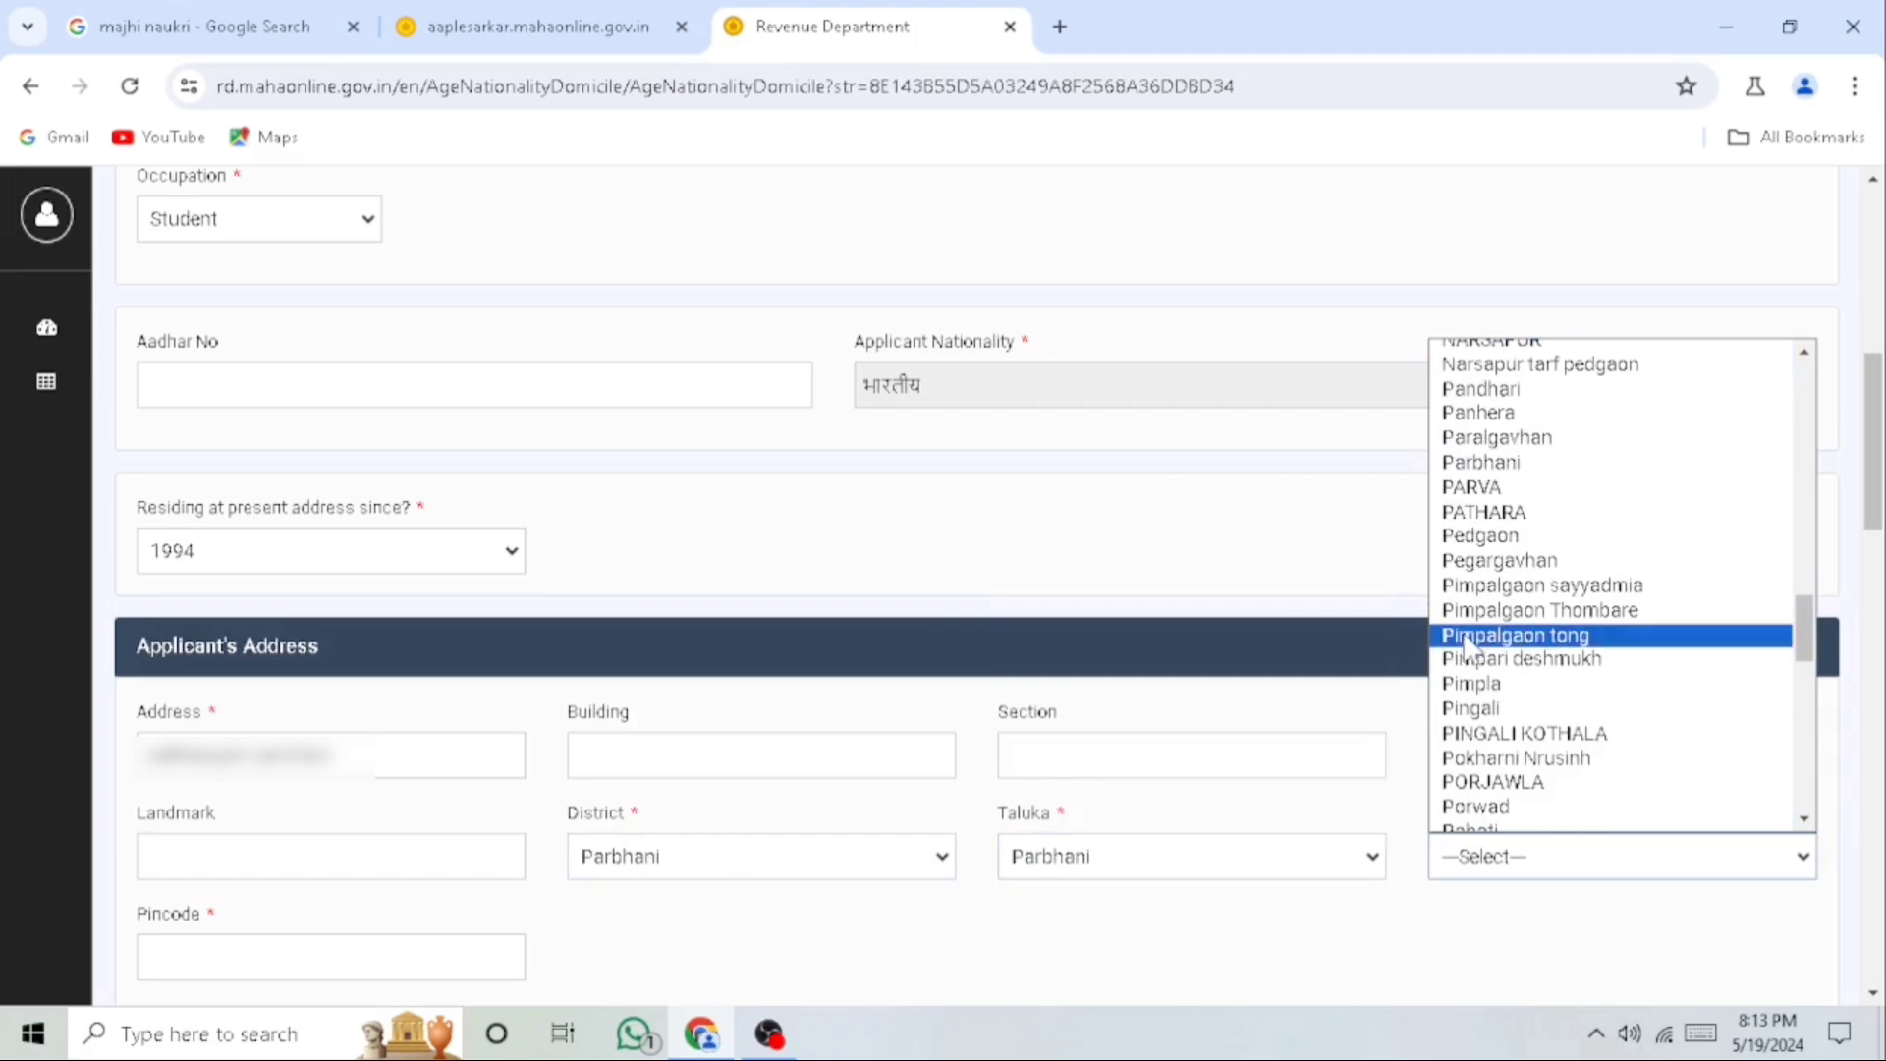
left_click(1481, 462)
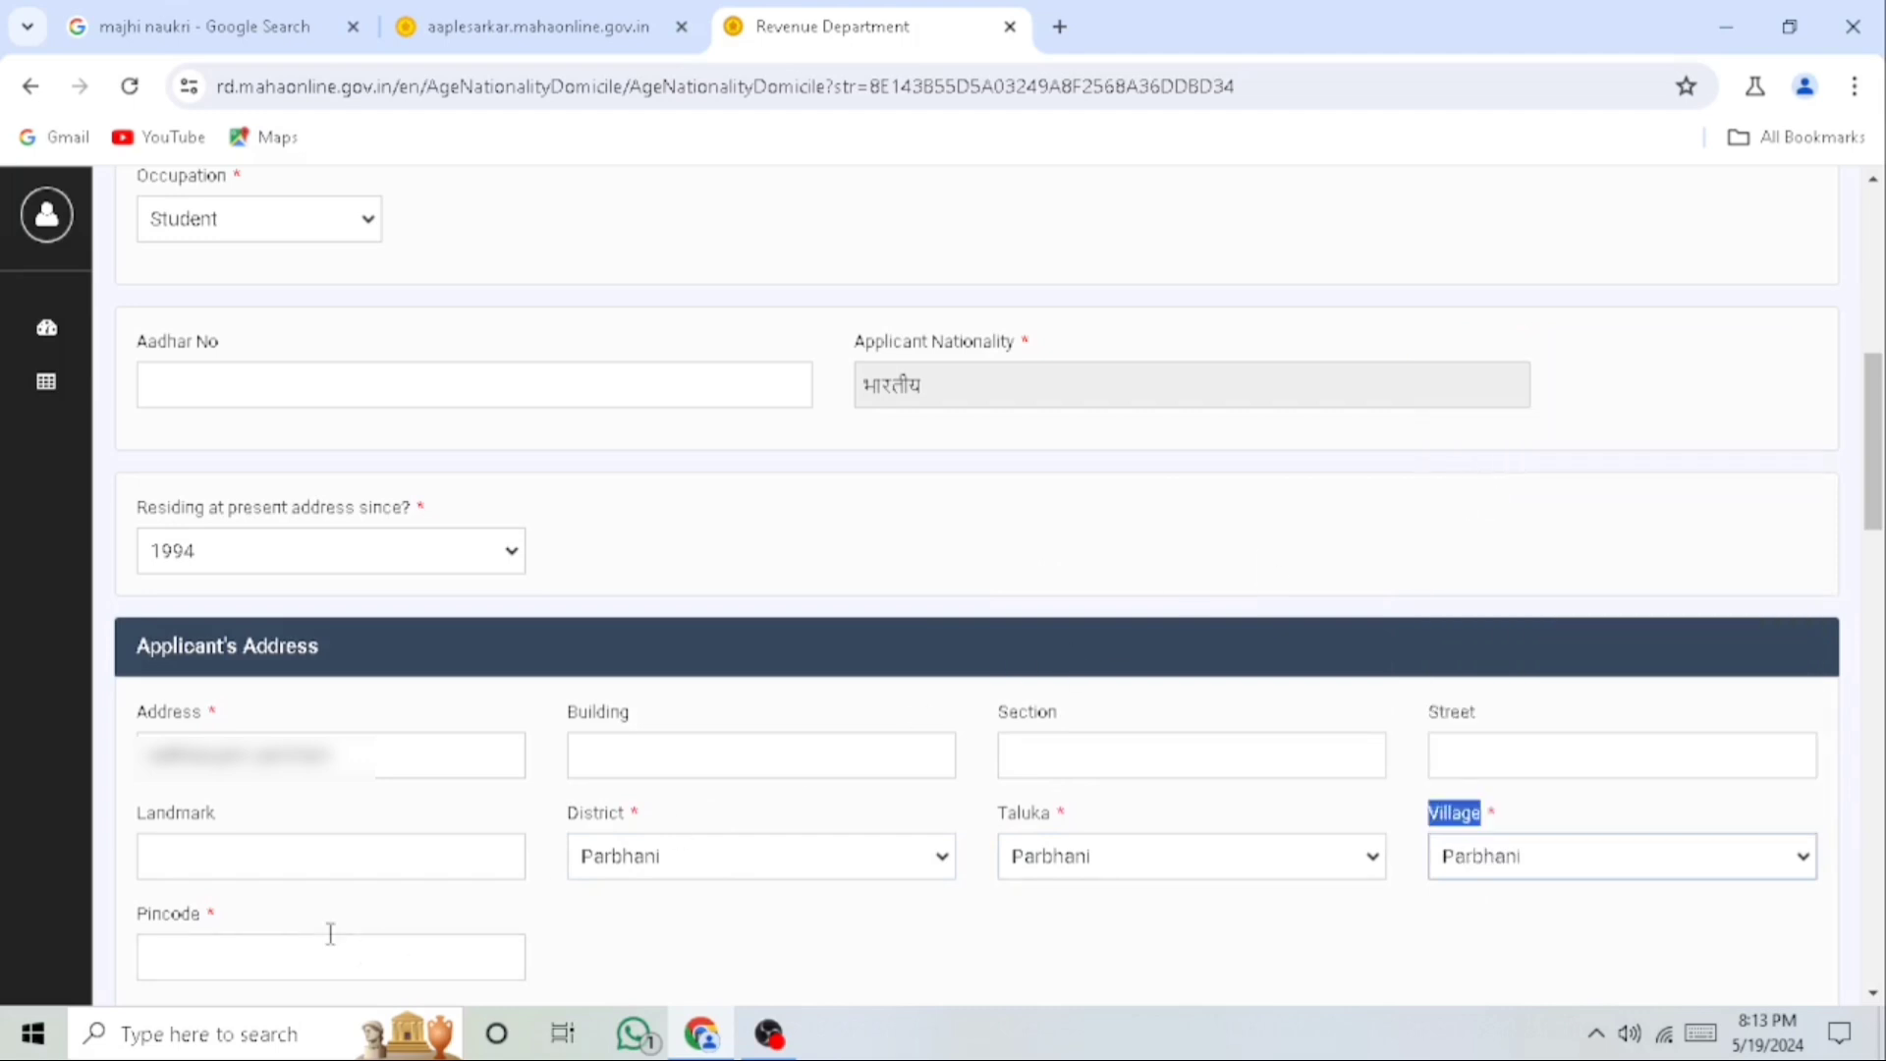
left_click_drag(139, 924, 252, 924)
left_click(251, 955)
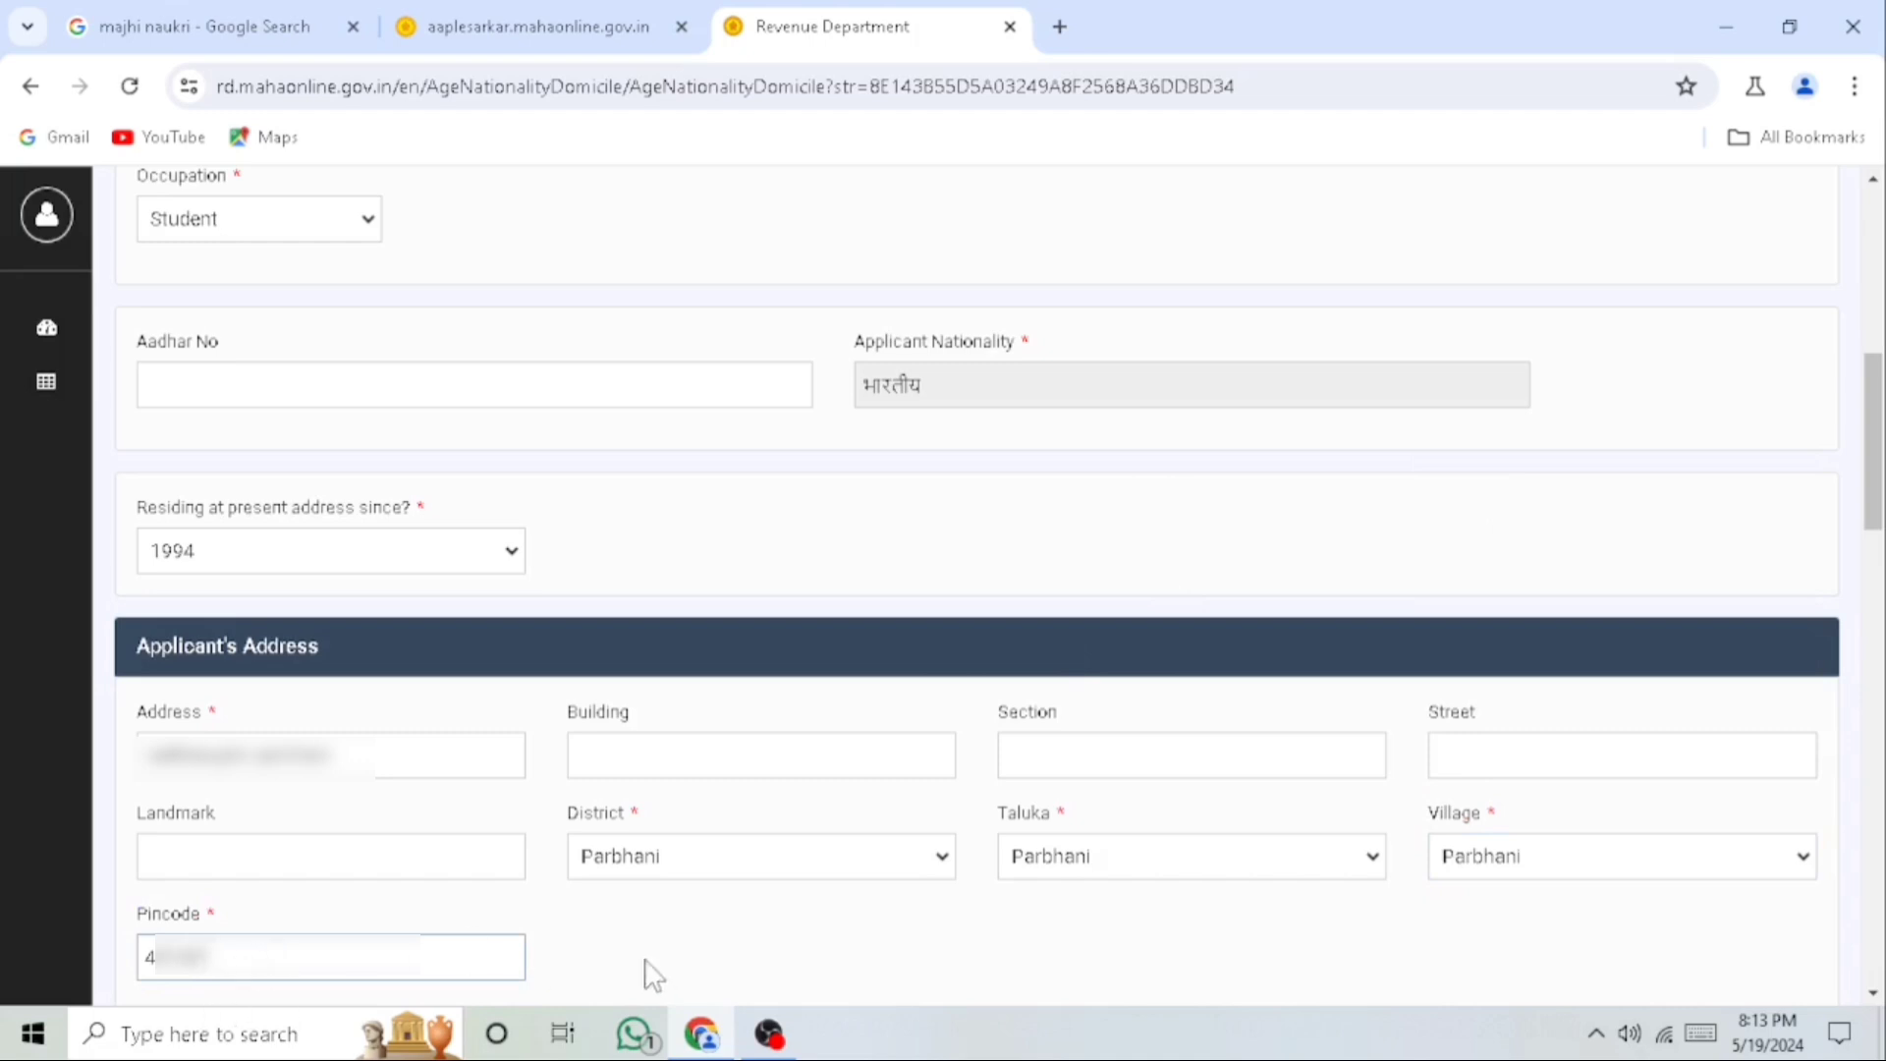
In the beneficiary details, set the years of residence at current address to 1994 and the applicant's residence in Maharashtra to 30
scroll(644, 977, "down", 7)
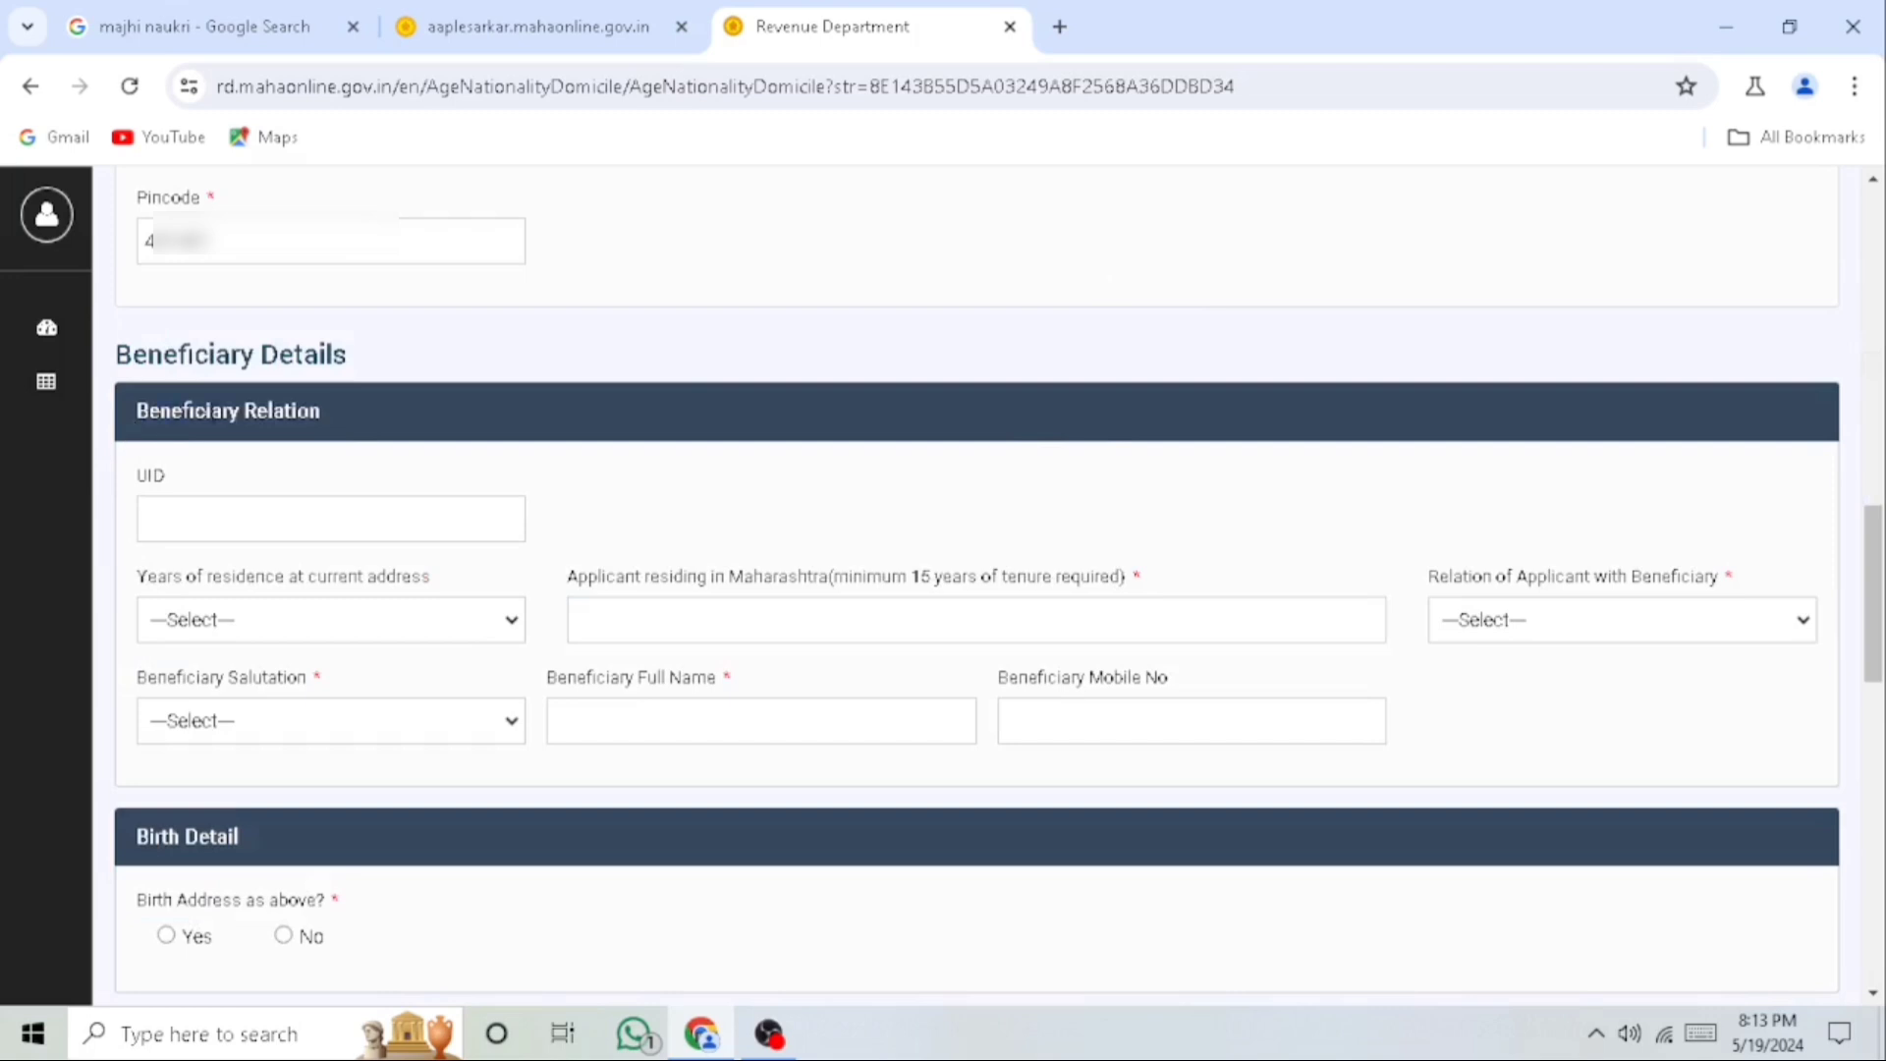
triple_click(330, 409)
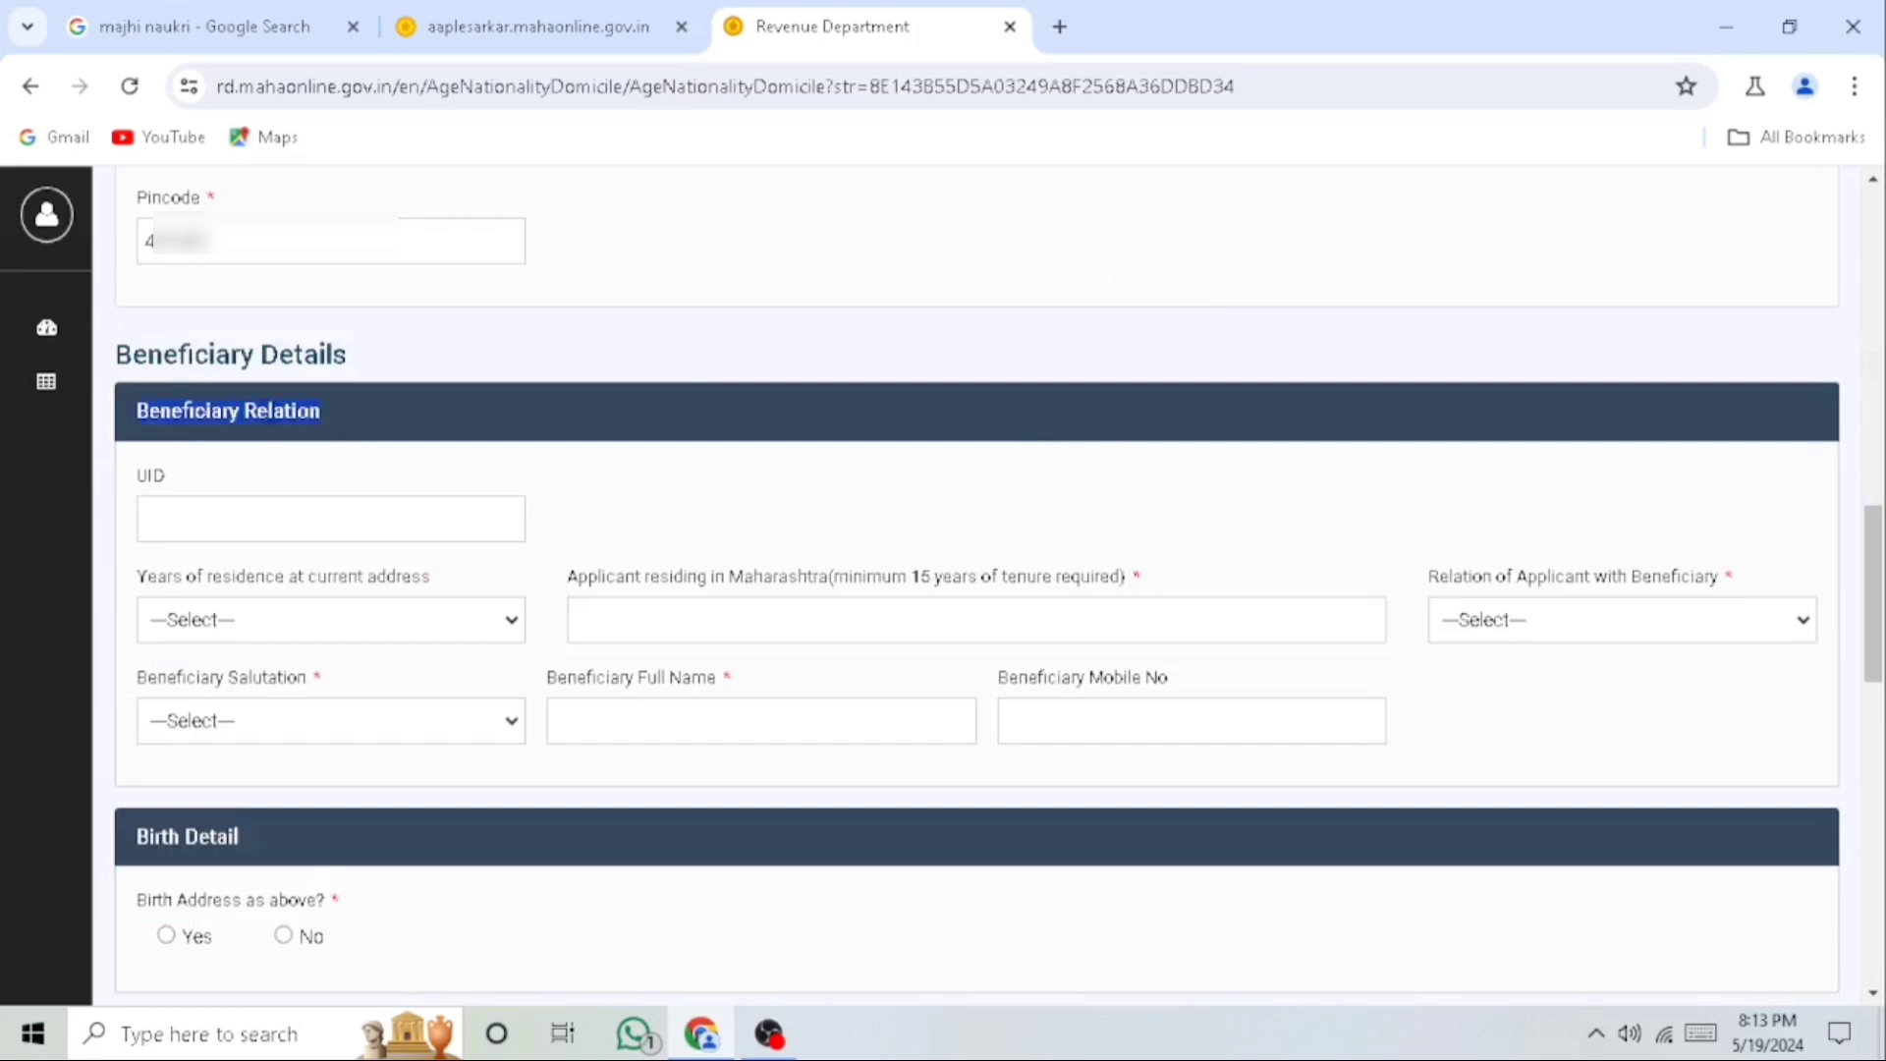
triple_click(155, 361)
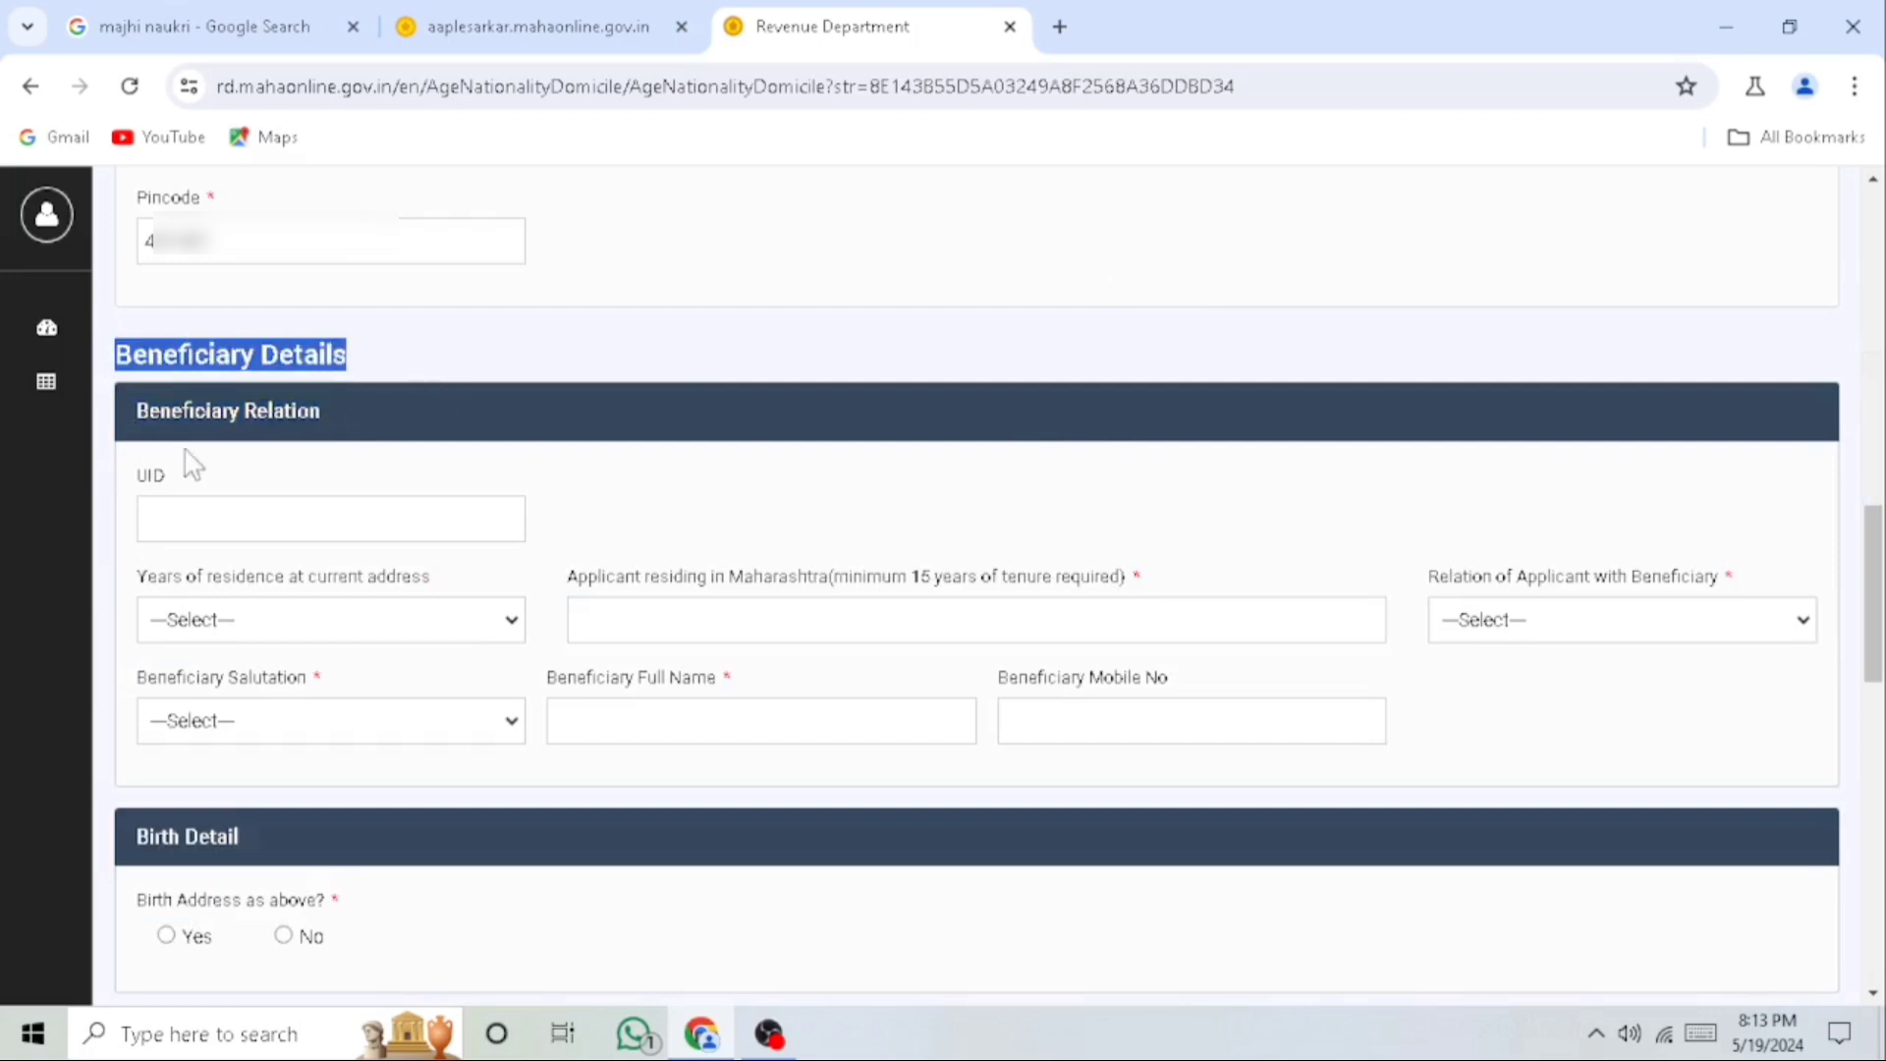
left_click(145, 483)
double_click(145, 481)
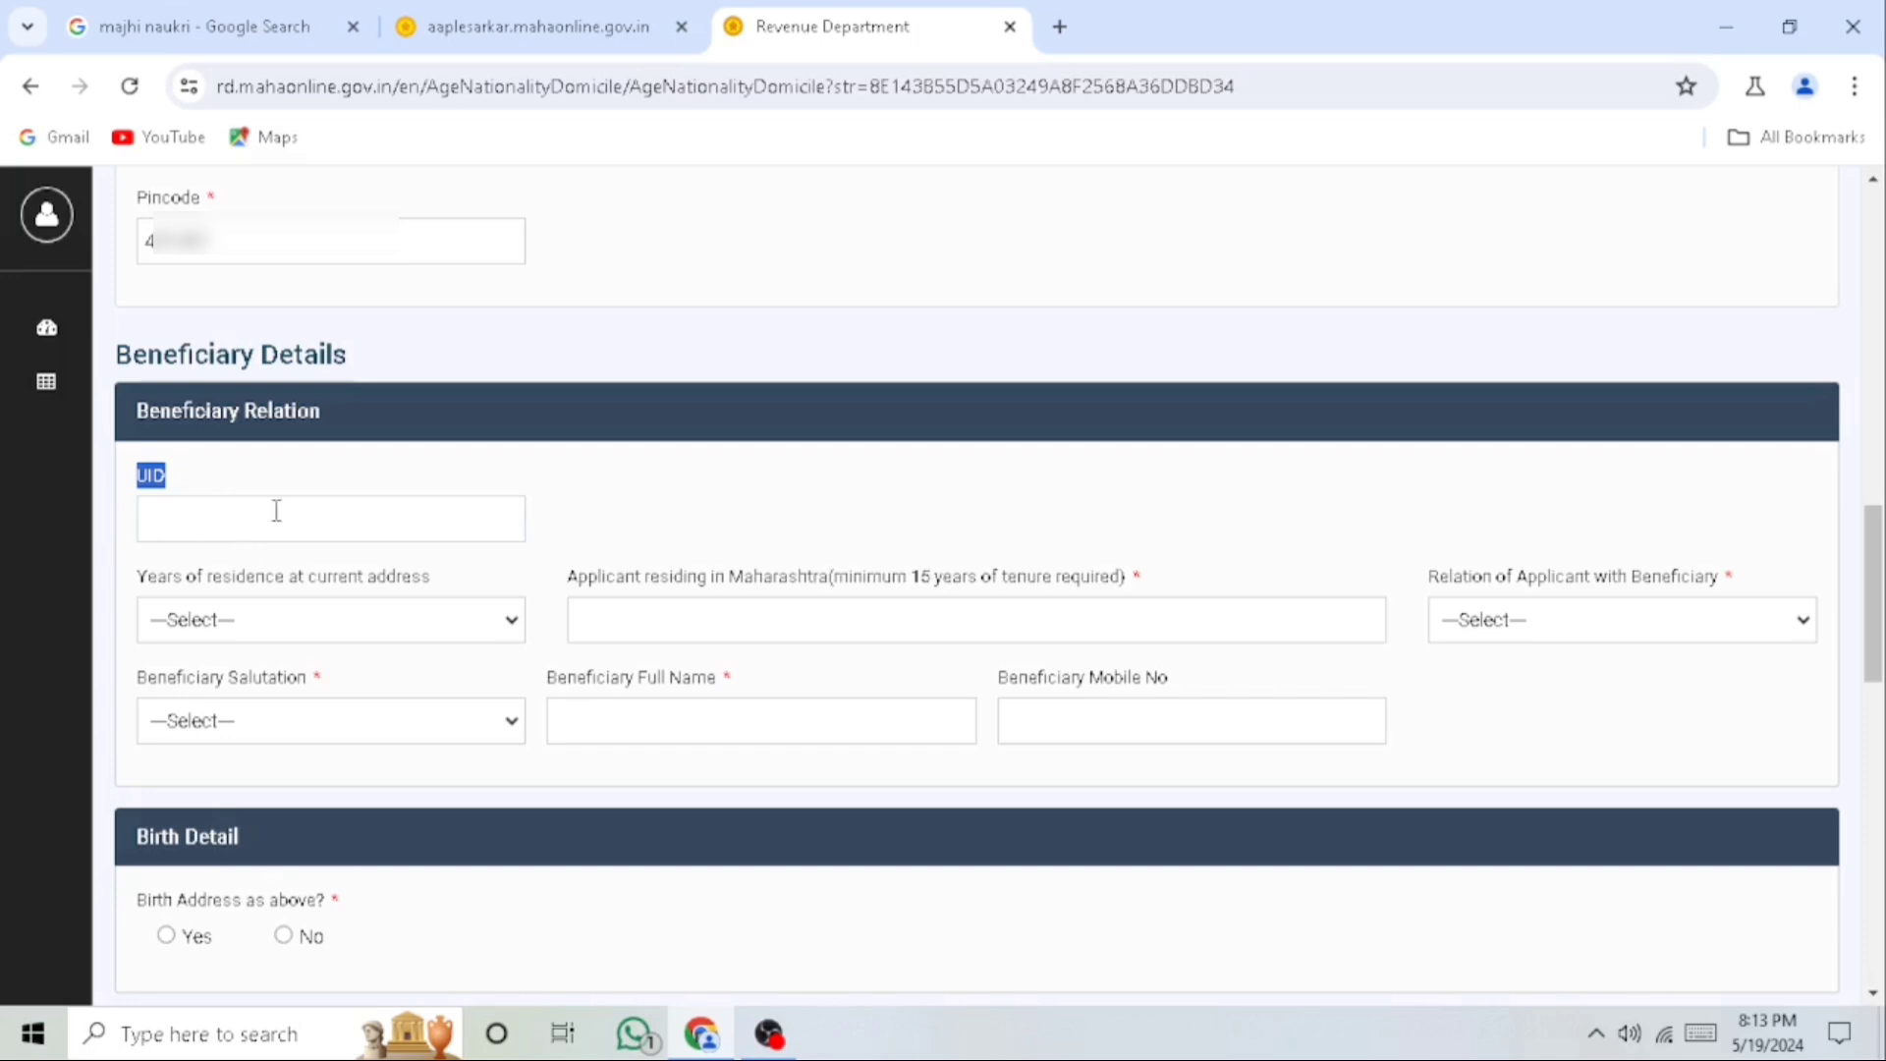
left_click(241, 617)
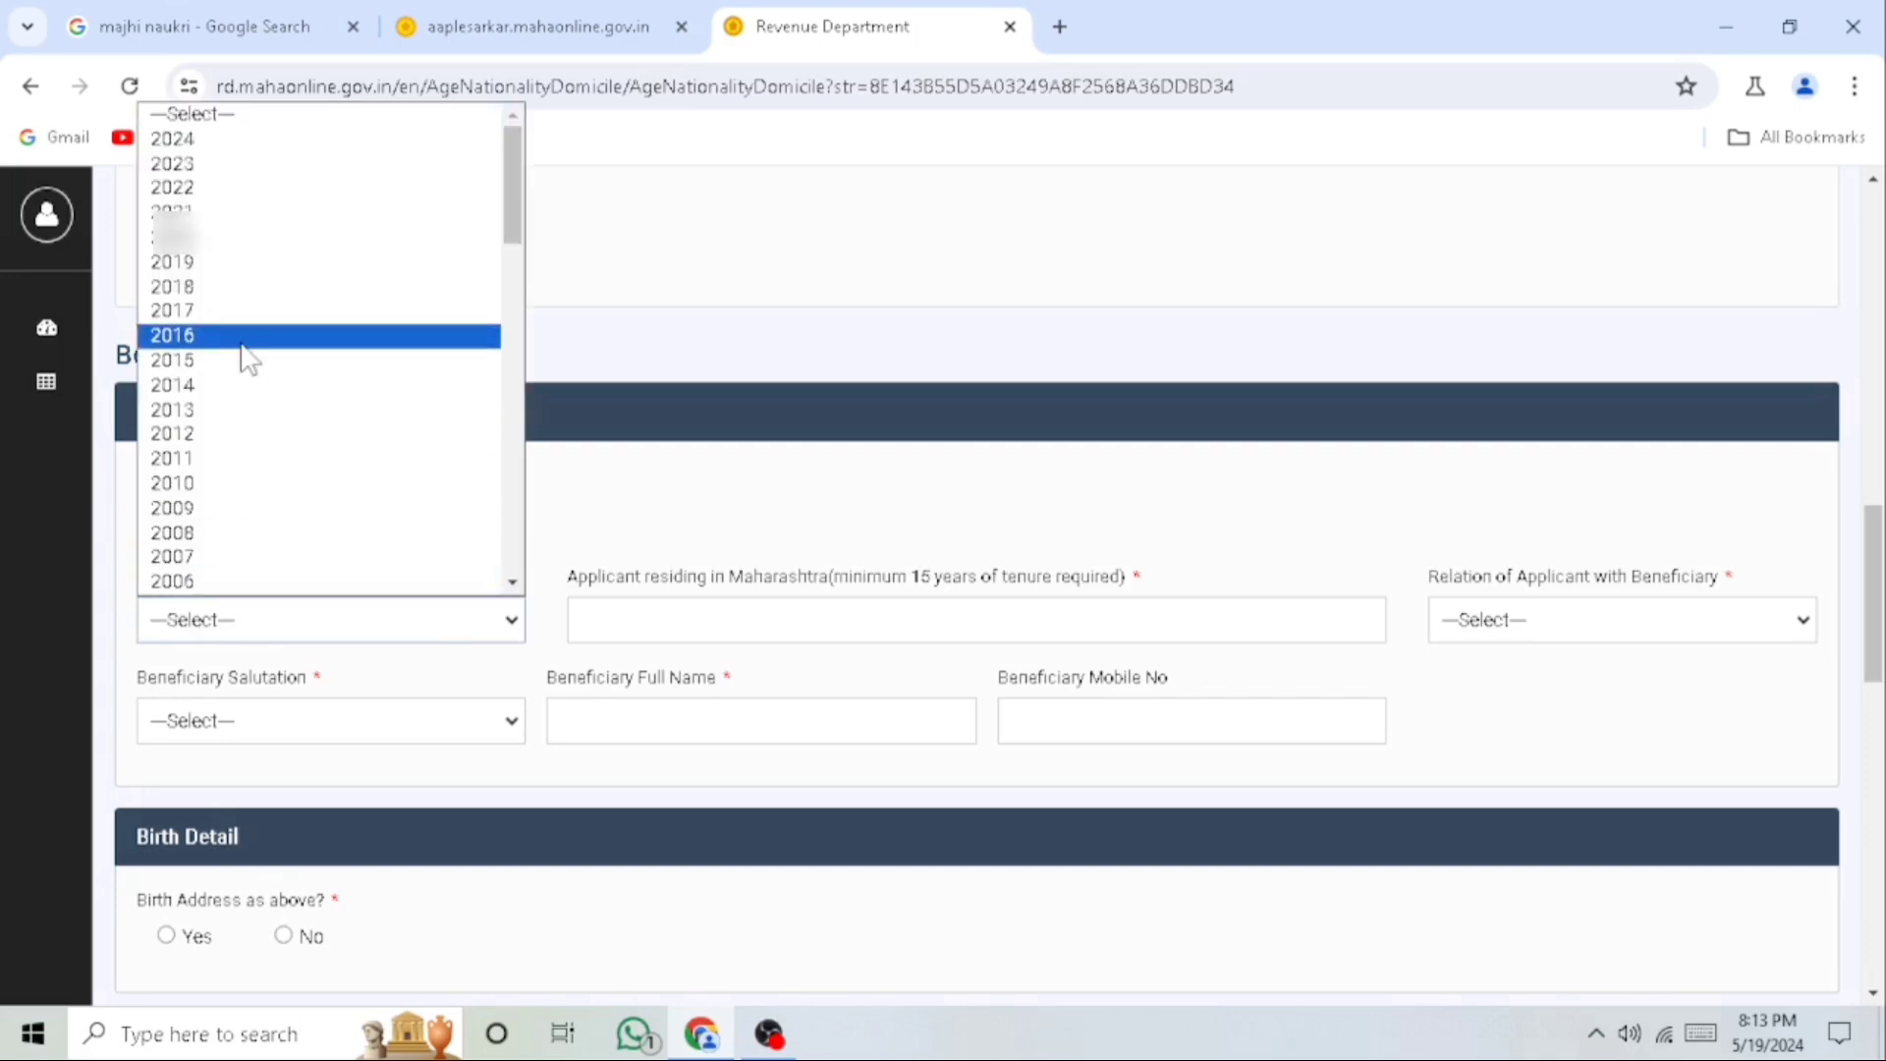
scroll(285, 311, "down", 5)
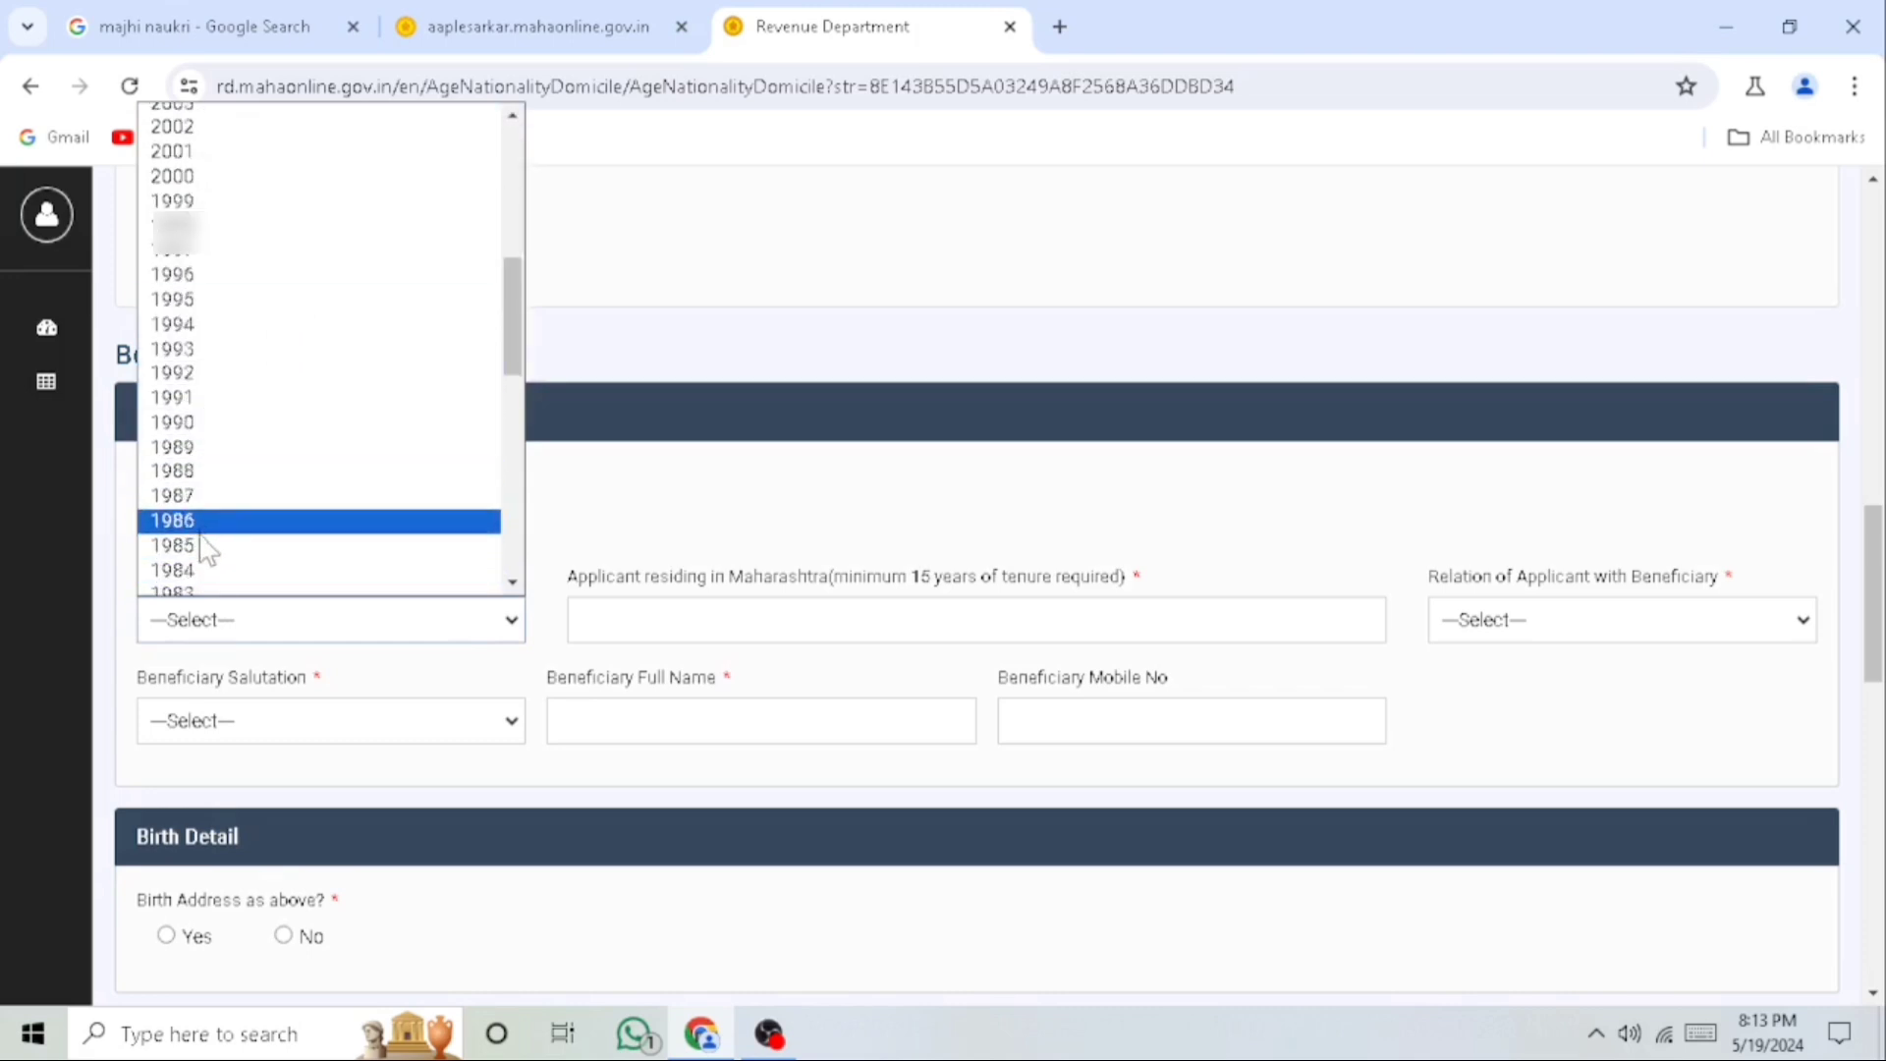
left_click(197, 324)
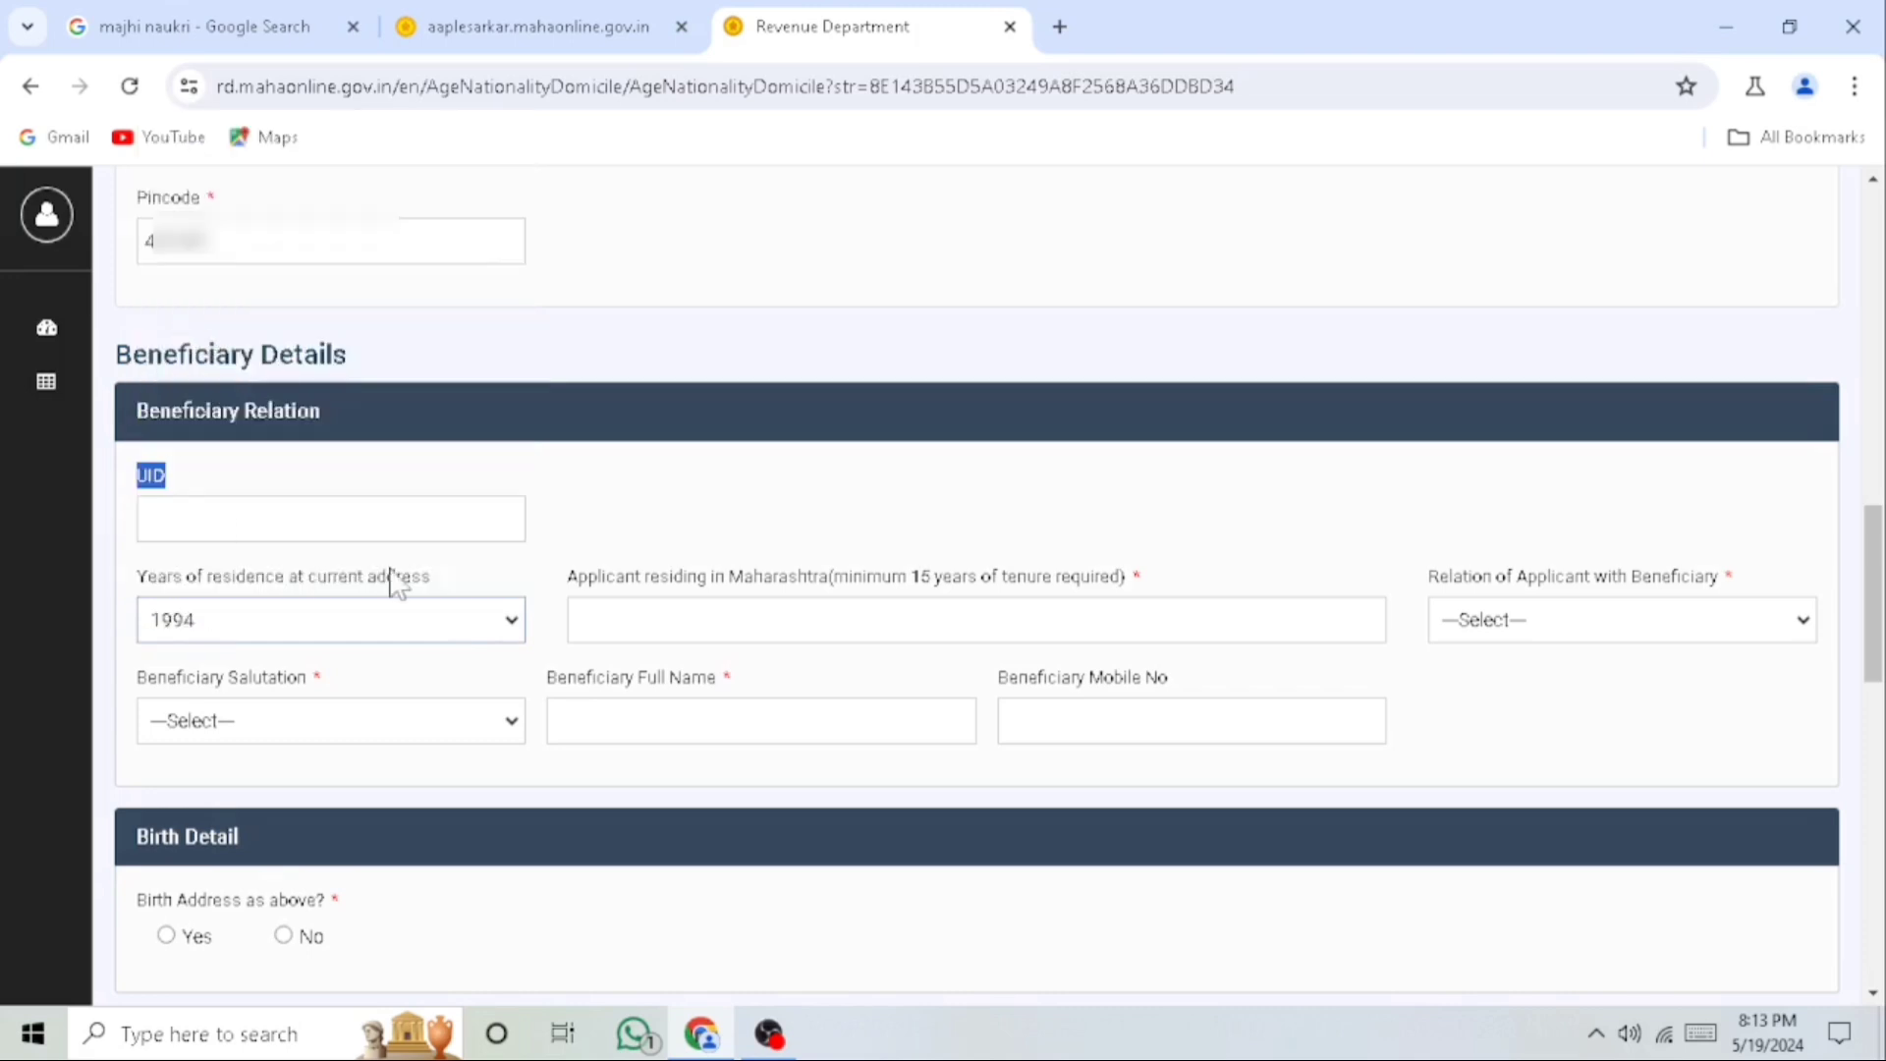
left_click_drag(569, 582, 1165, 590)
left_click(722, 609)
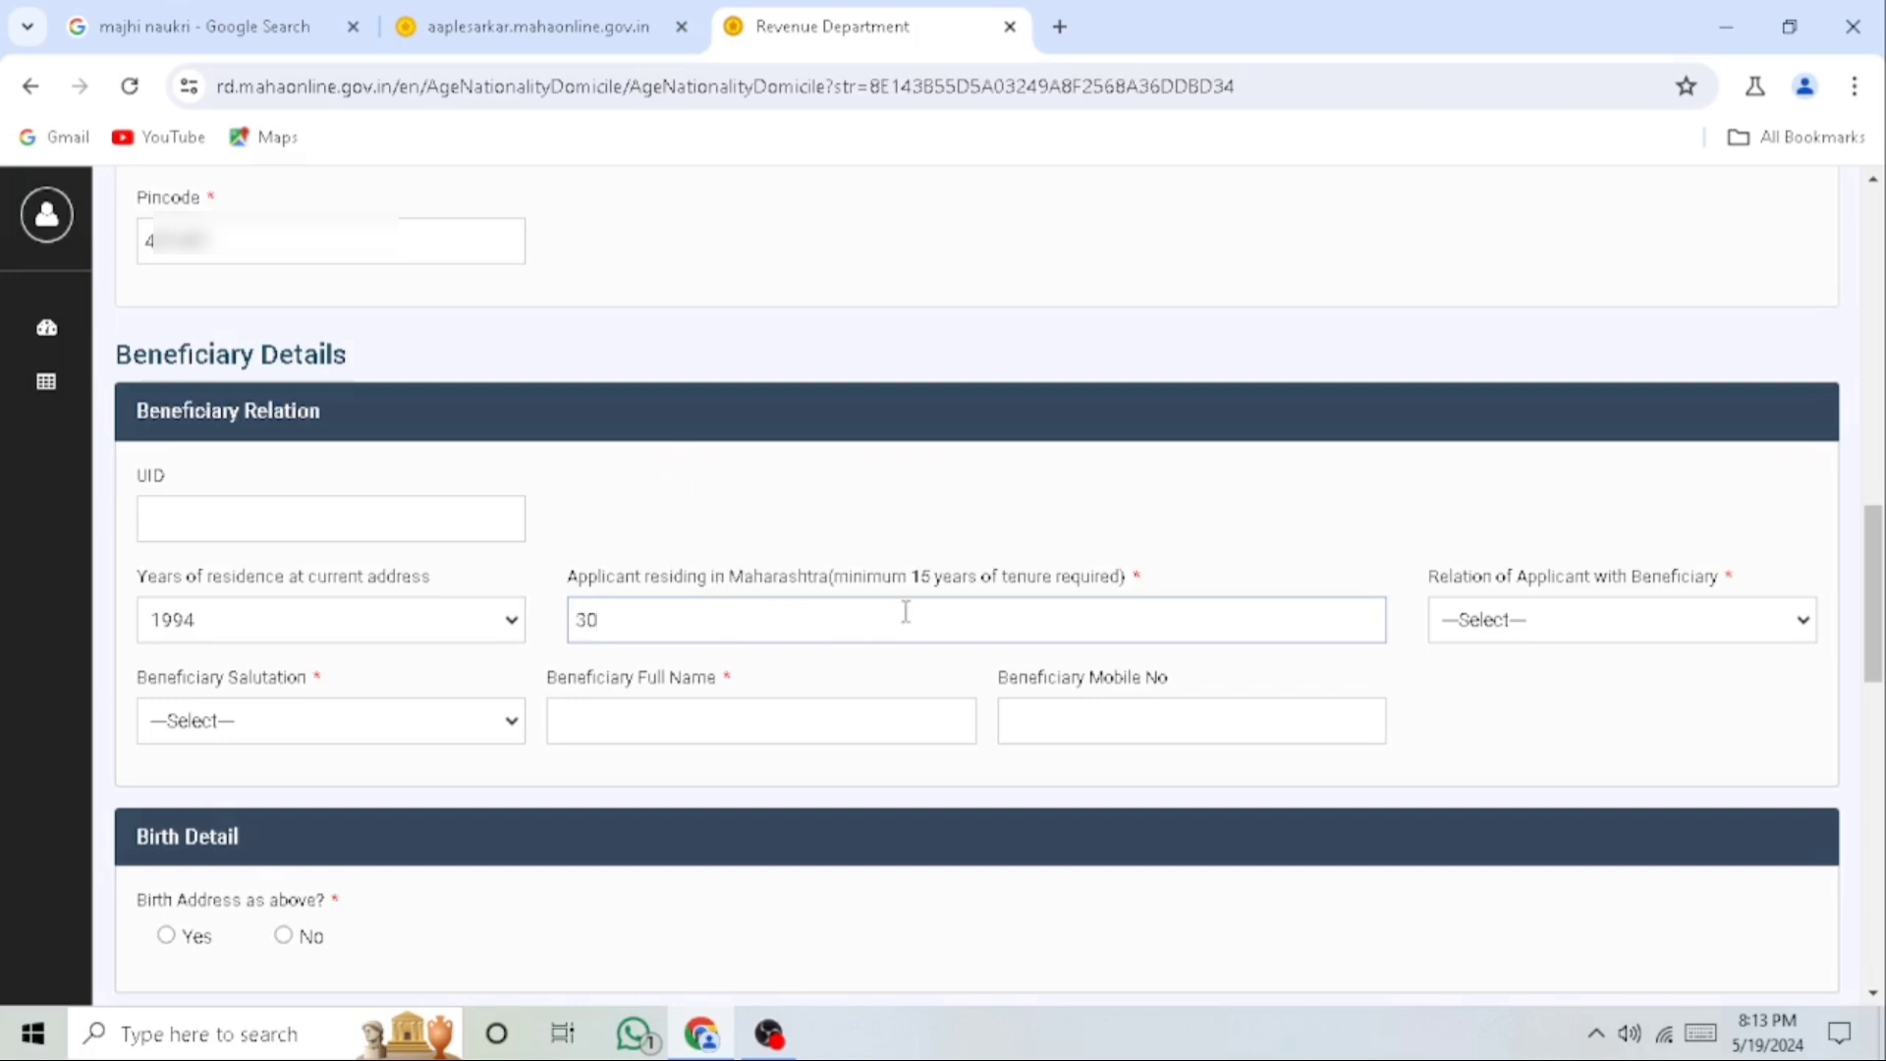
Try Brother and Son as the applicant's relation with the beneficiary, with Kumar as the beneficiary salutation
left_click_drag(1423, 581, 1741, 588)
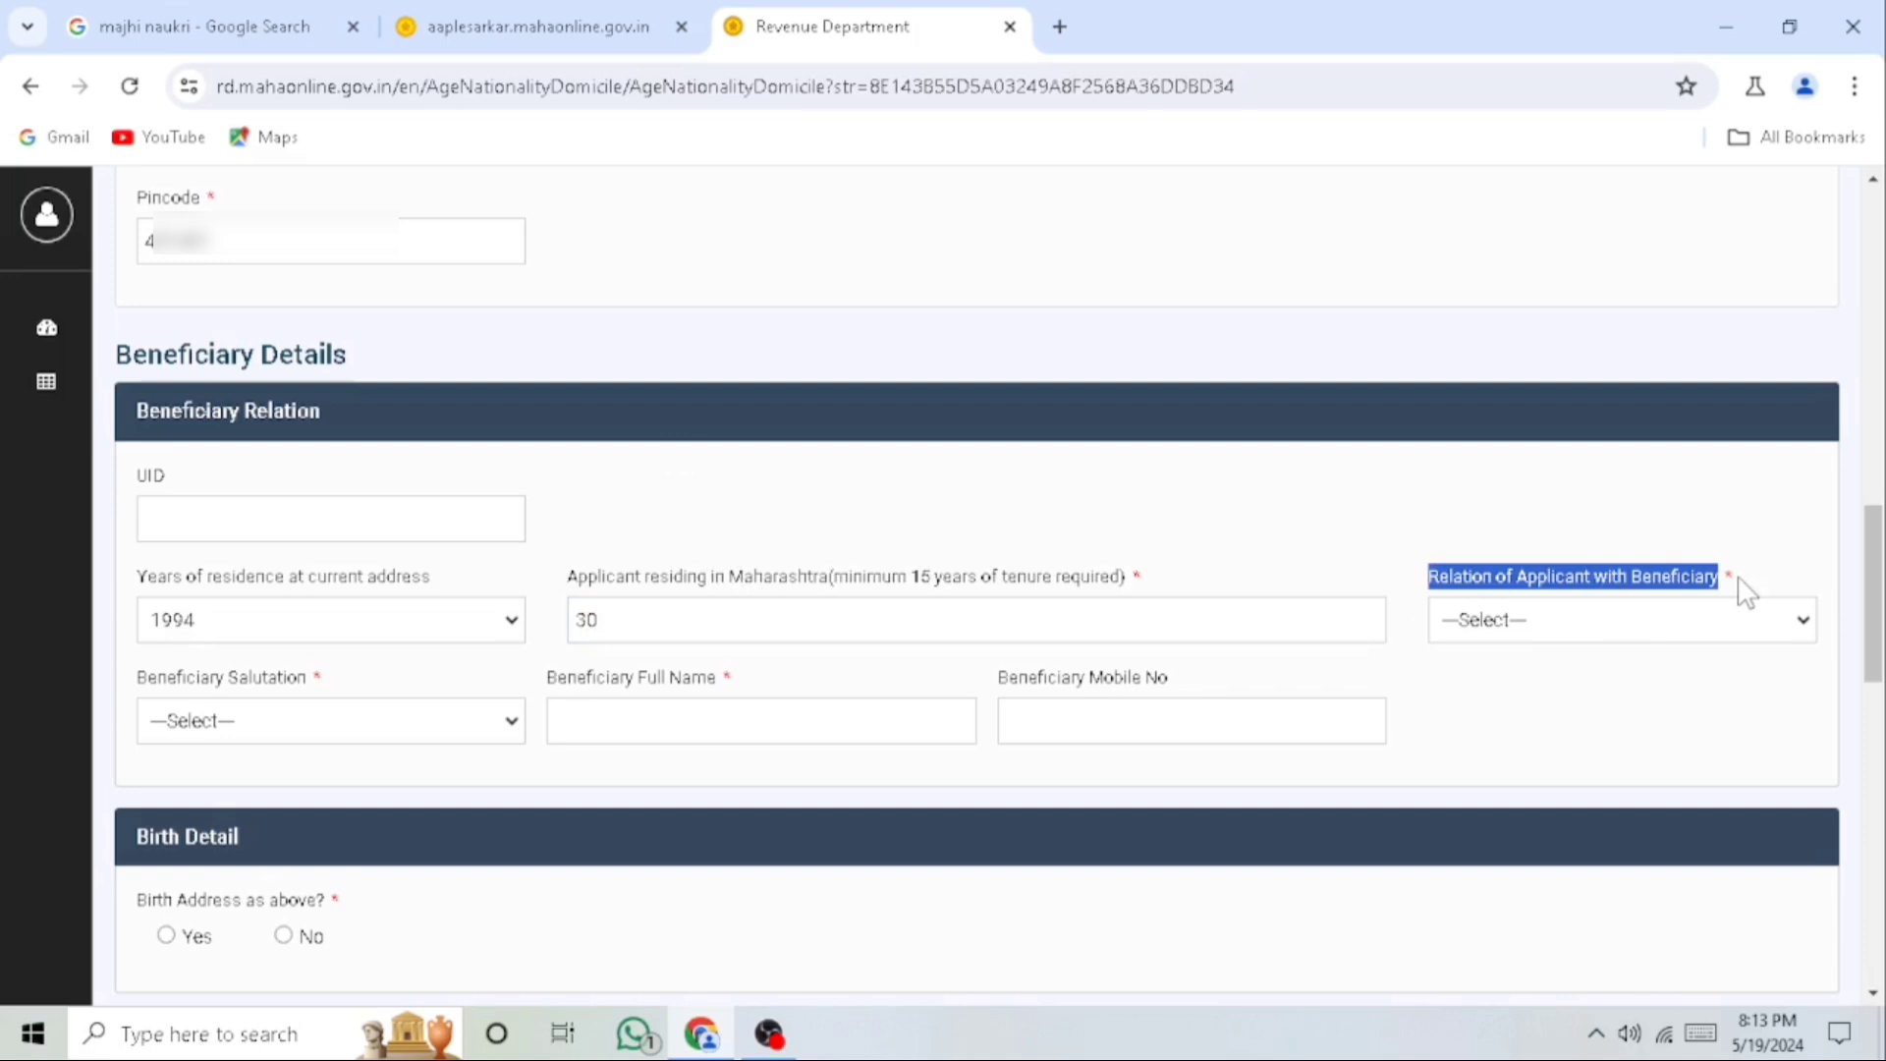
left_click(1586, 634)
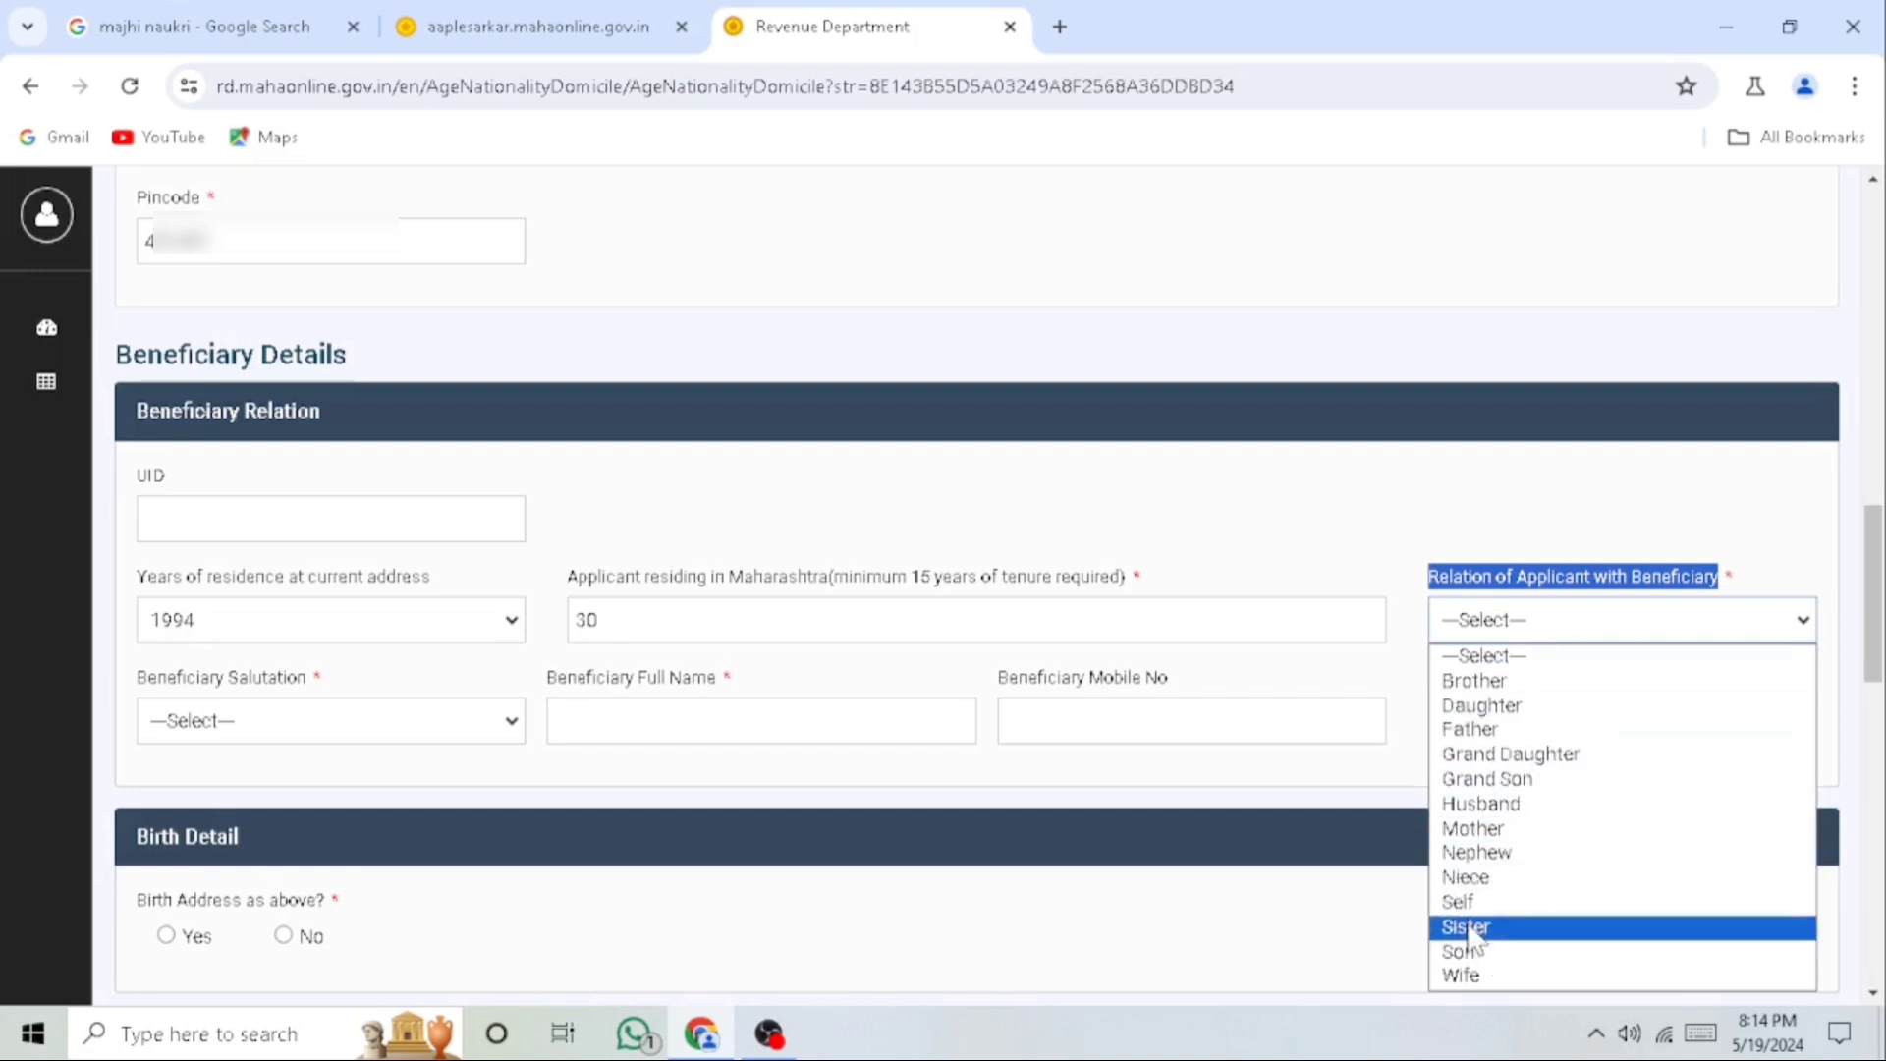
left_click(1477, 682)
left_click(1484, 628)
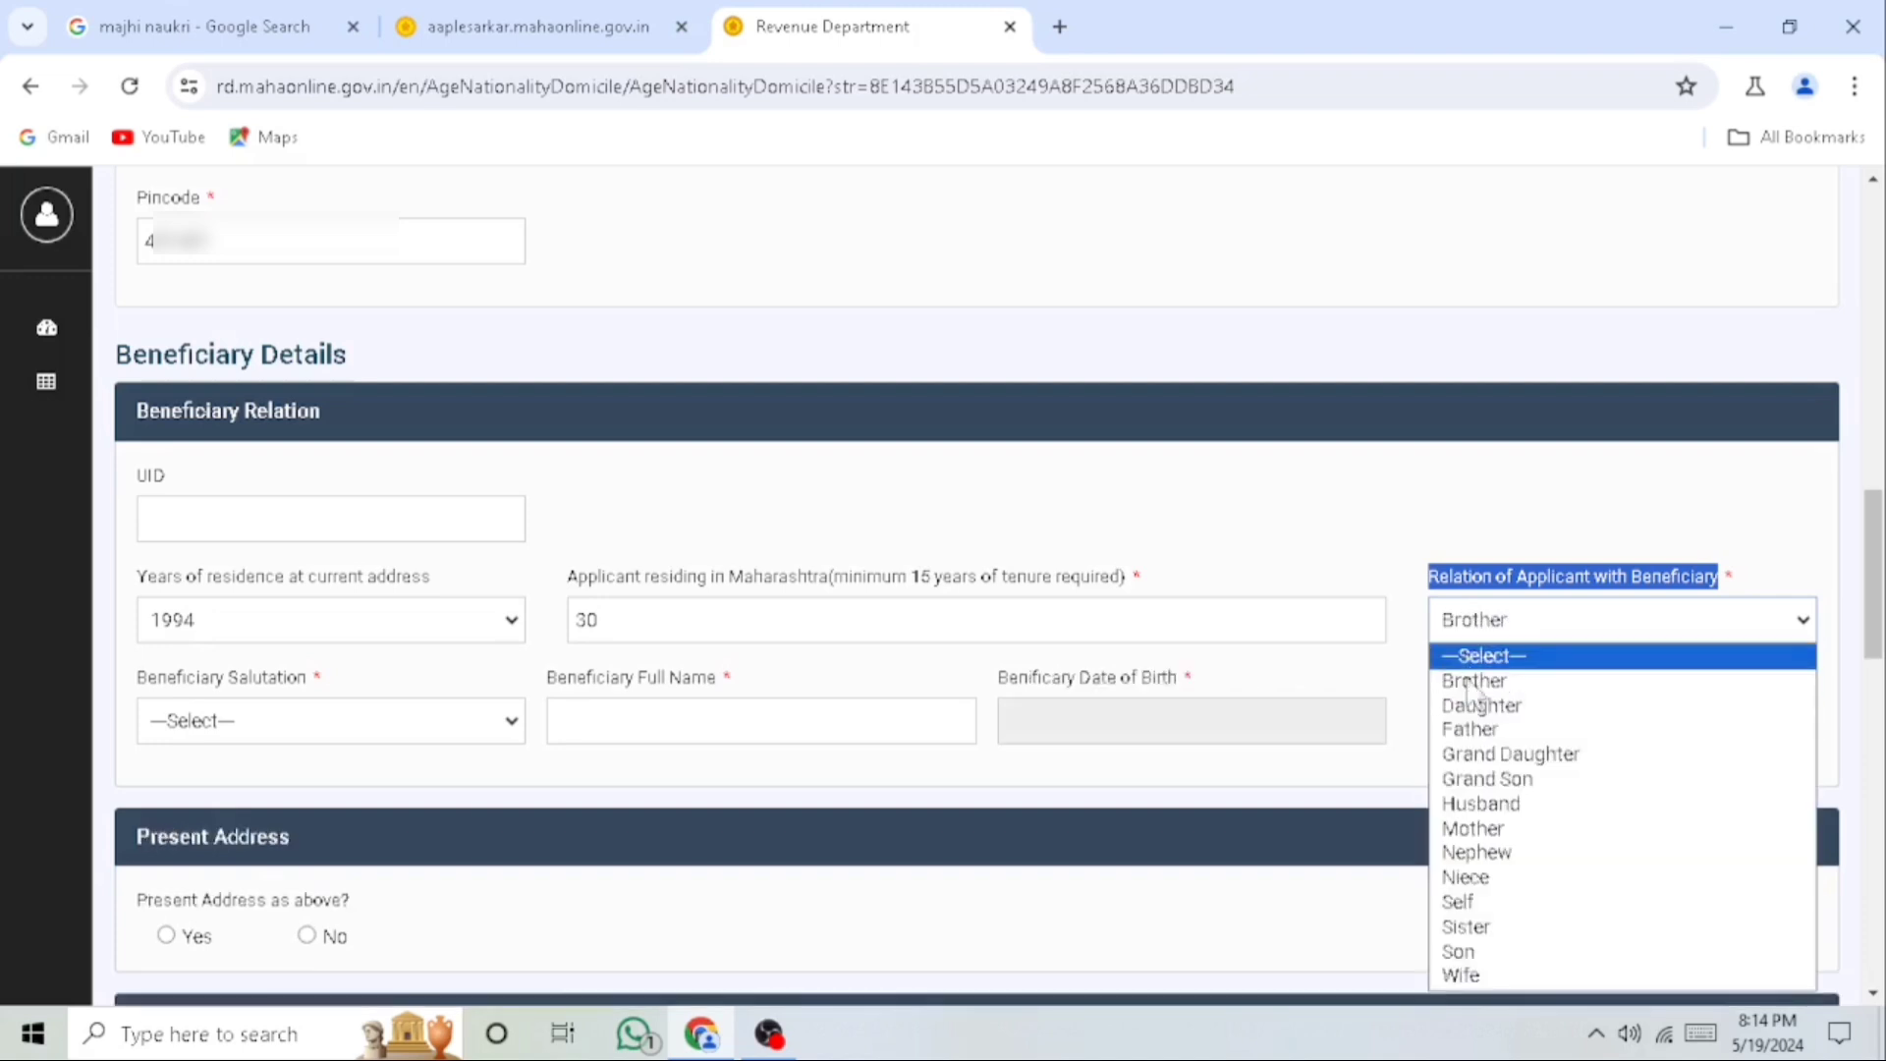
left_click(1469, 951)
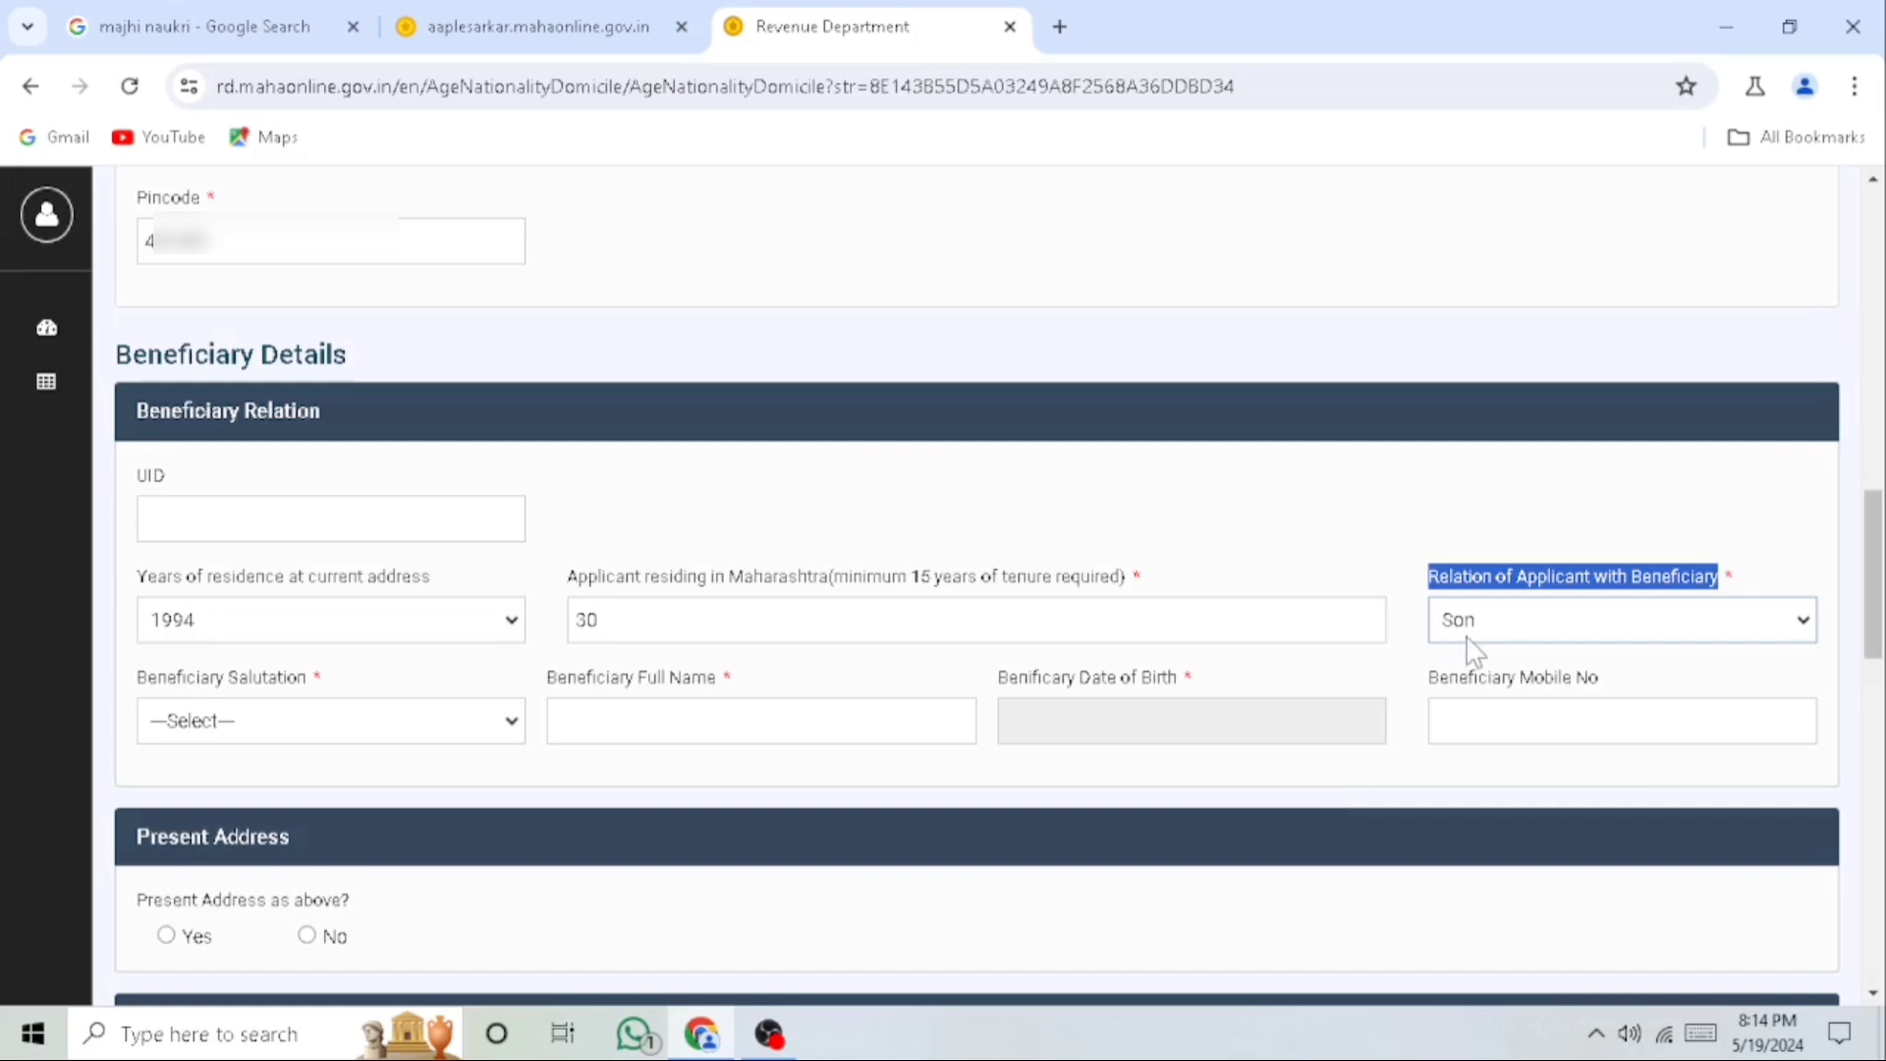
left_click(334, 730)
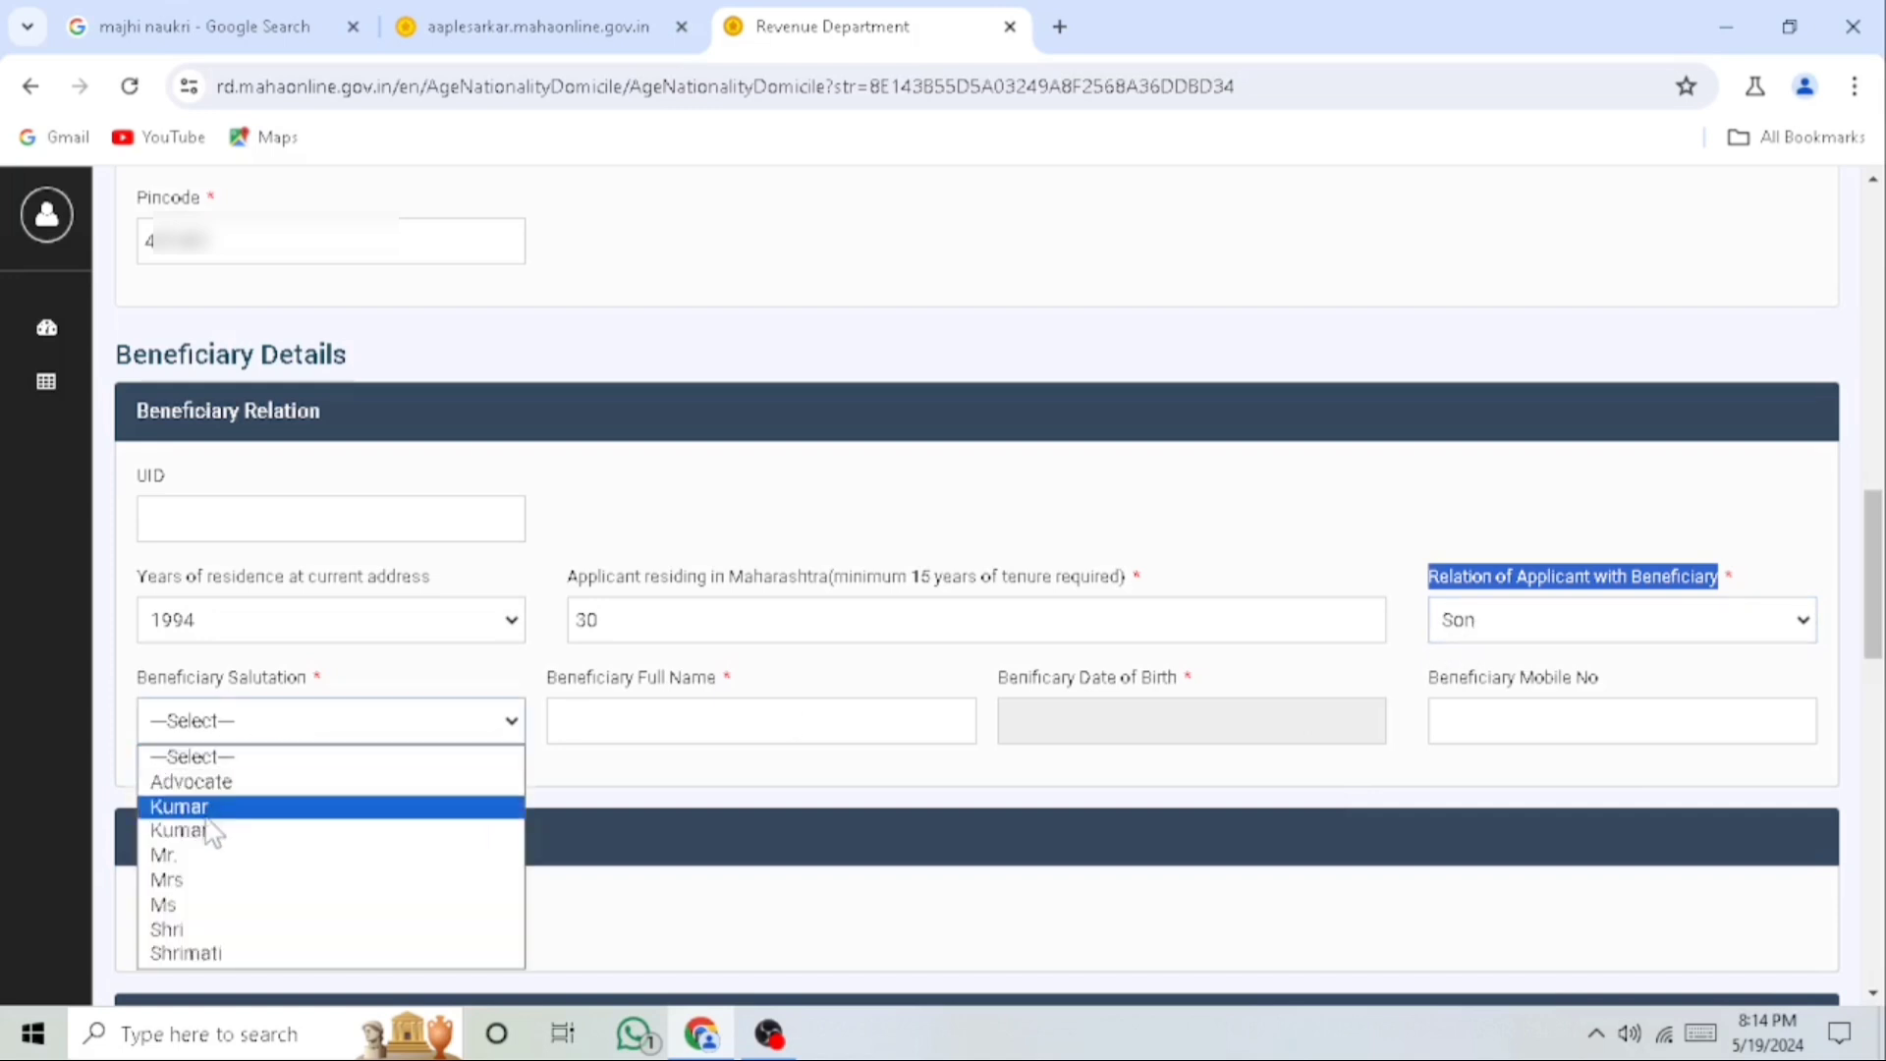
left_click(320, 807)
left_click_drag(548, 677, 718, 676)
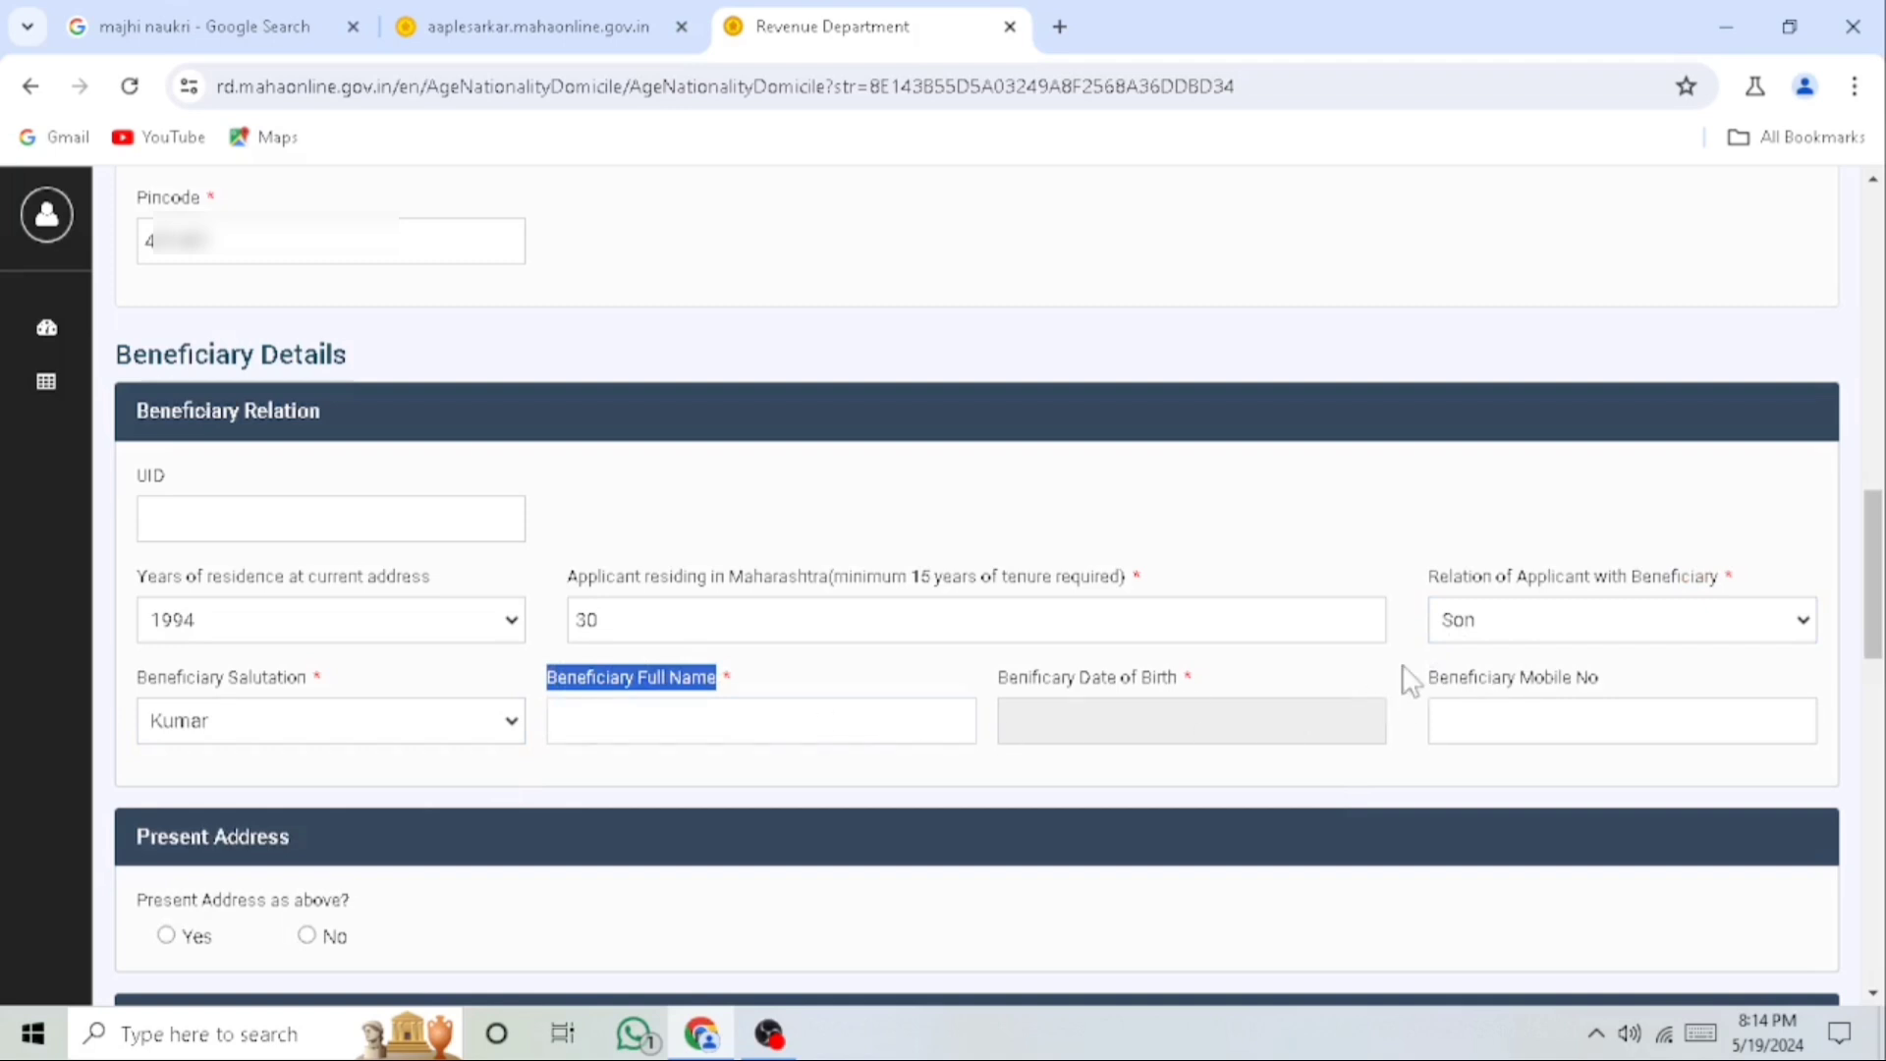
Set the applicant's relation with the beneficiary to Self and answer Yes to the birth address being as above
left_click(1528, 629)
left_click(1471, 904)
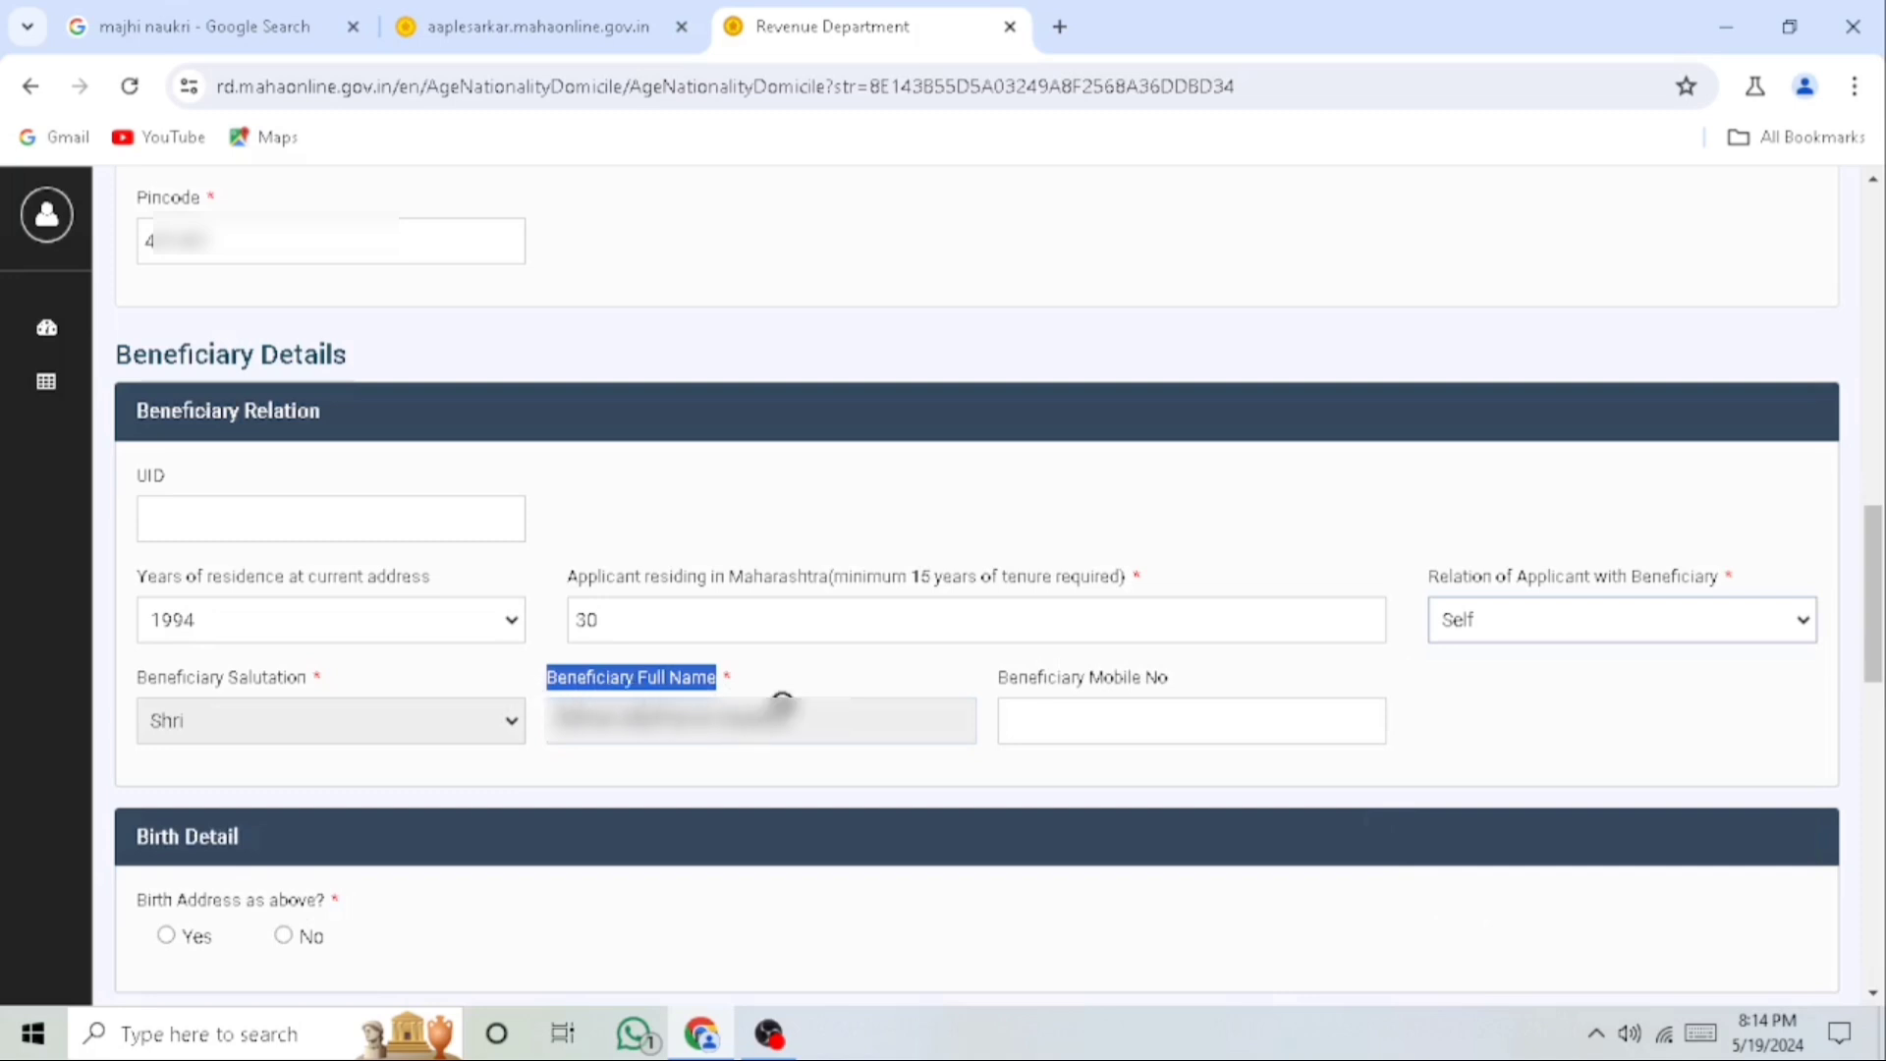
left_click(142, 847)
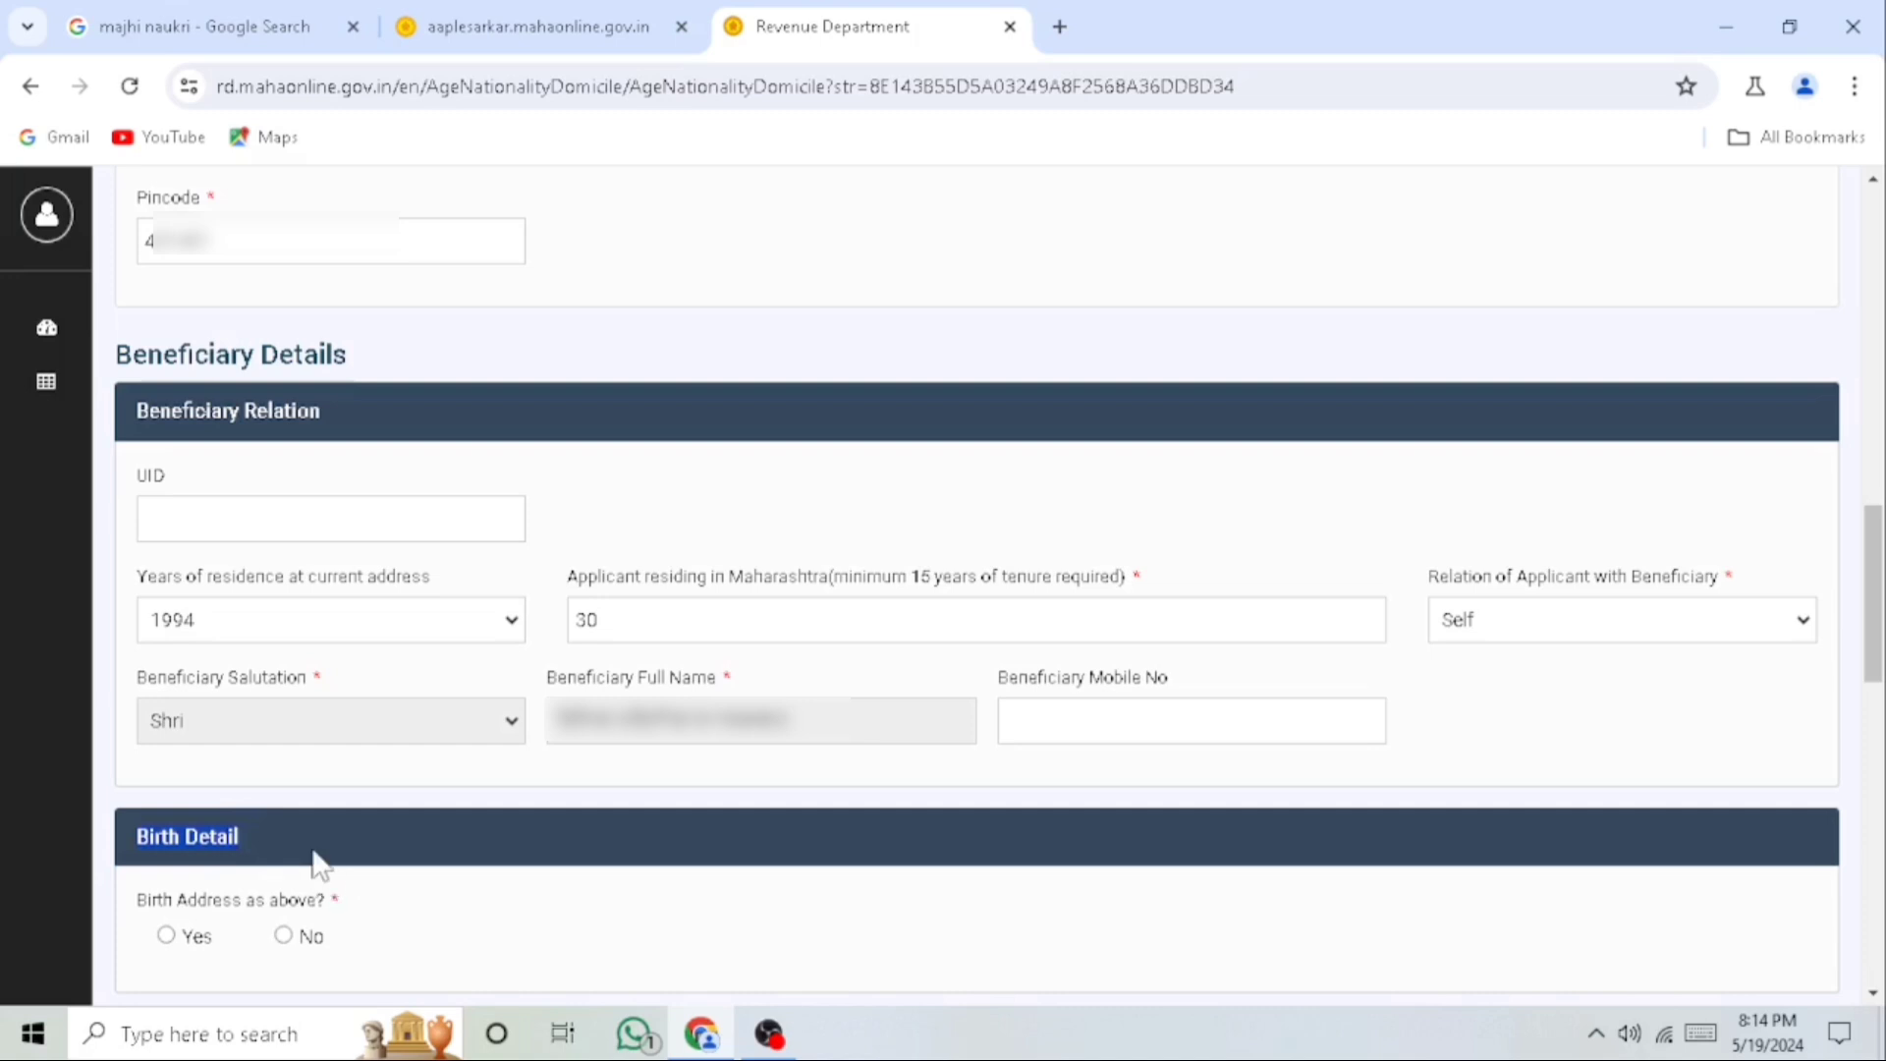
left_click_drag(139, 902, 295, 920)
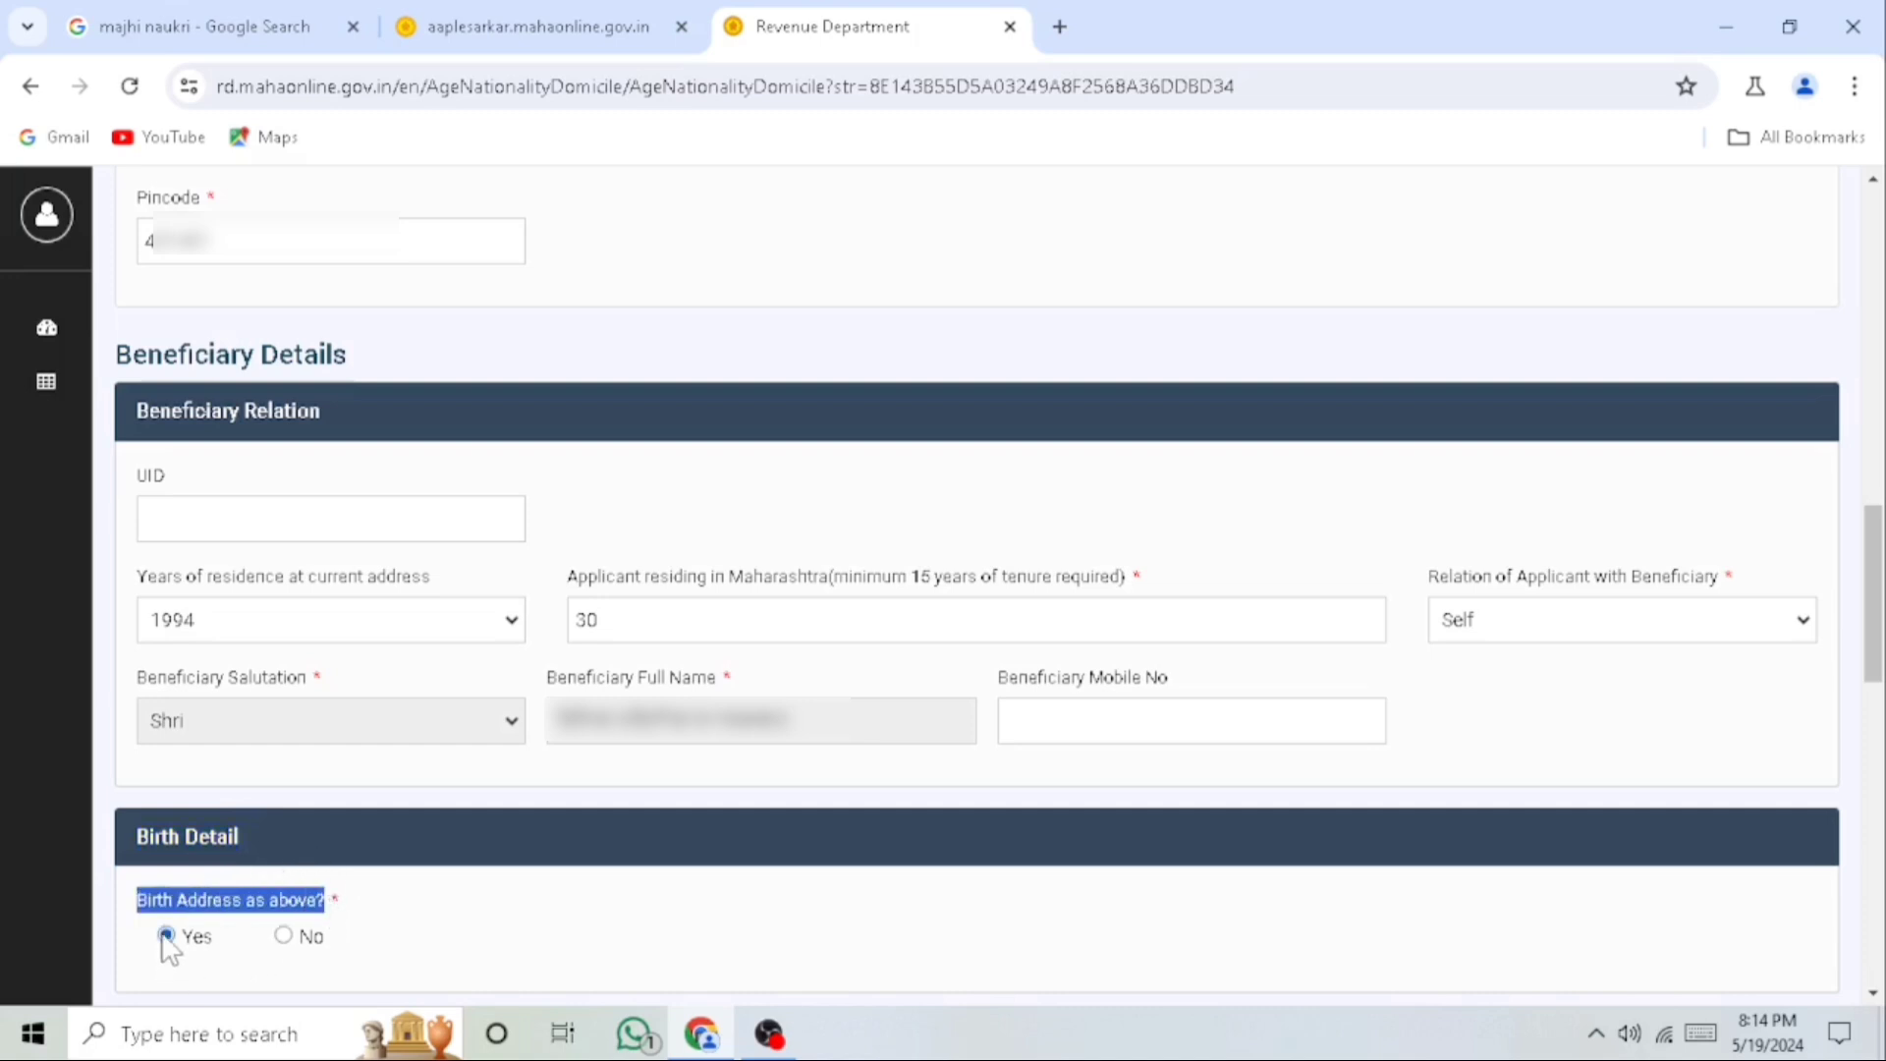
left_click(284, 937)
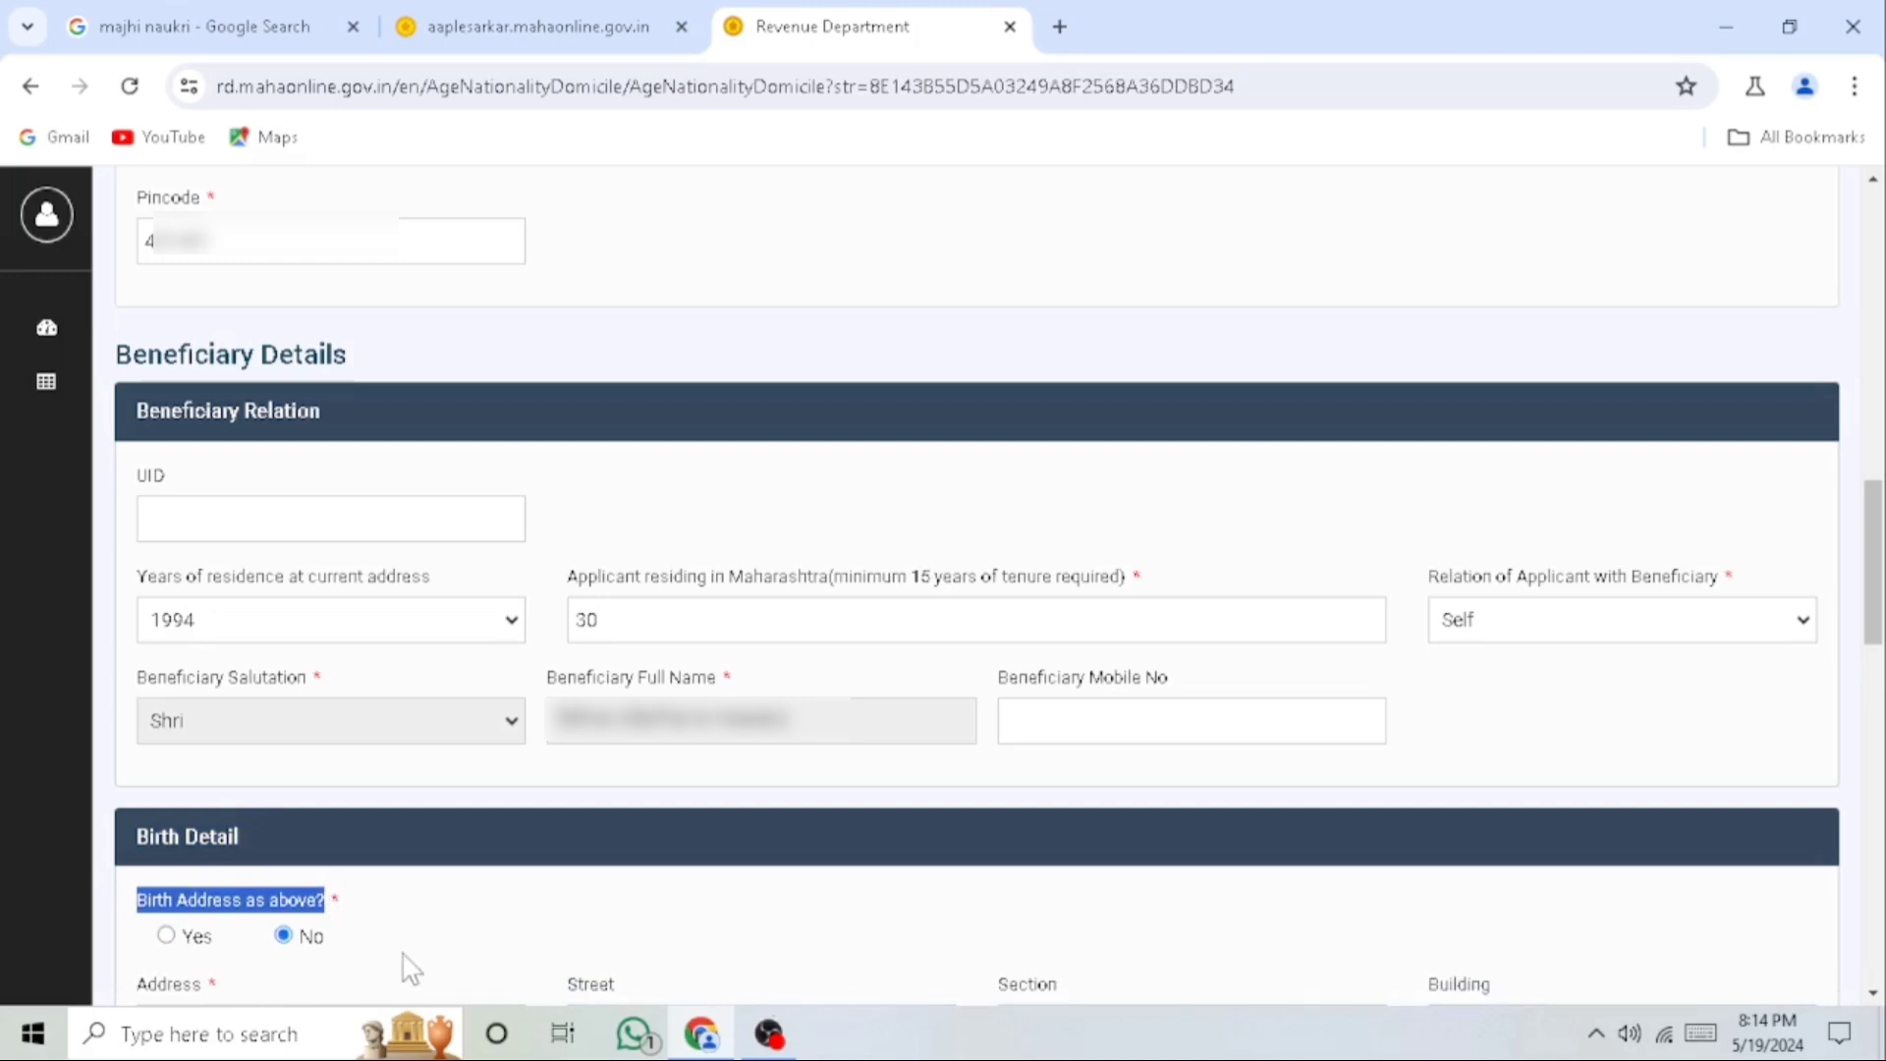
left_click(167, 937)
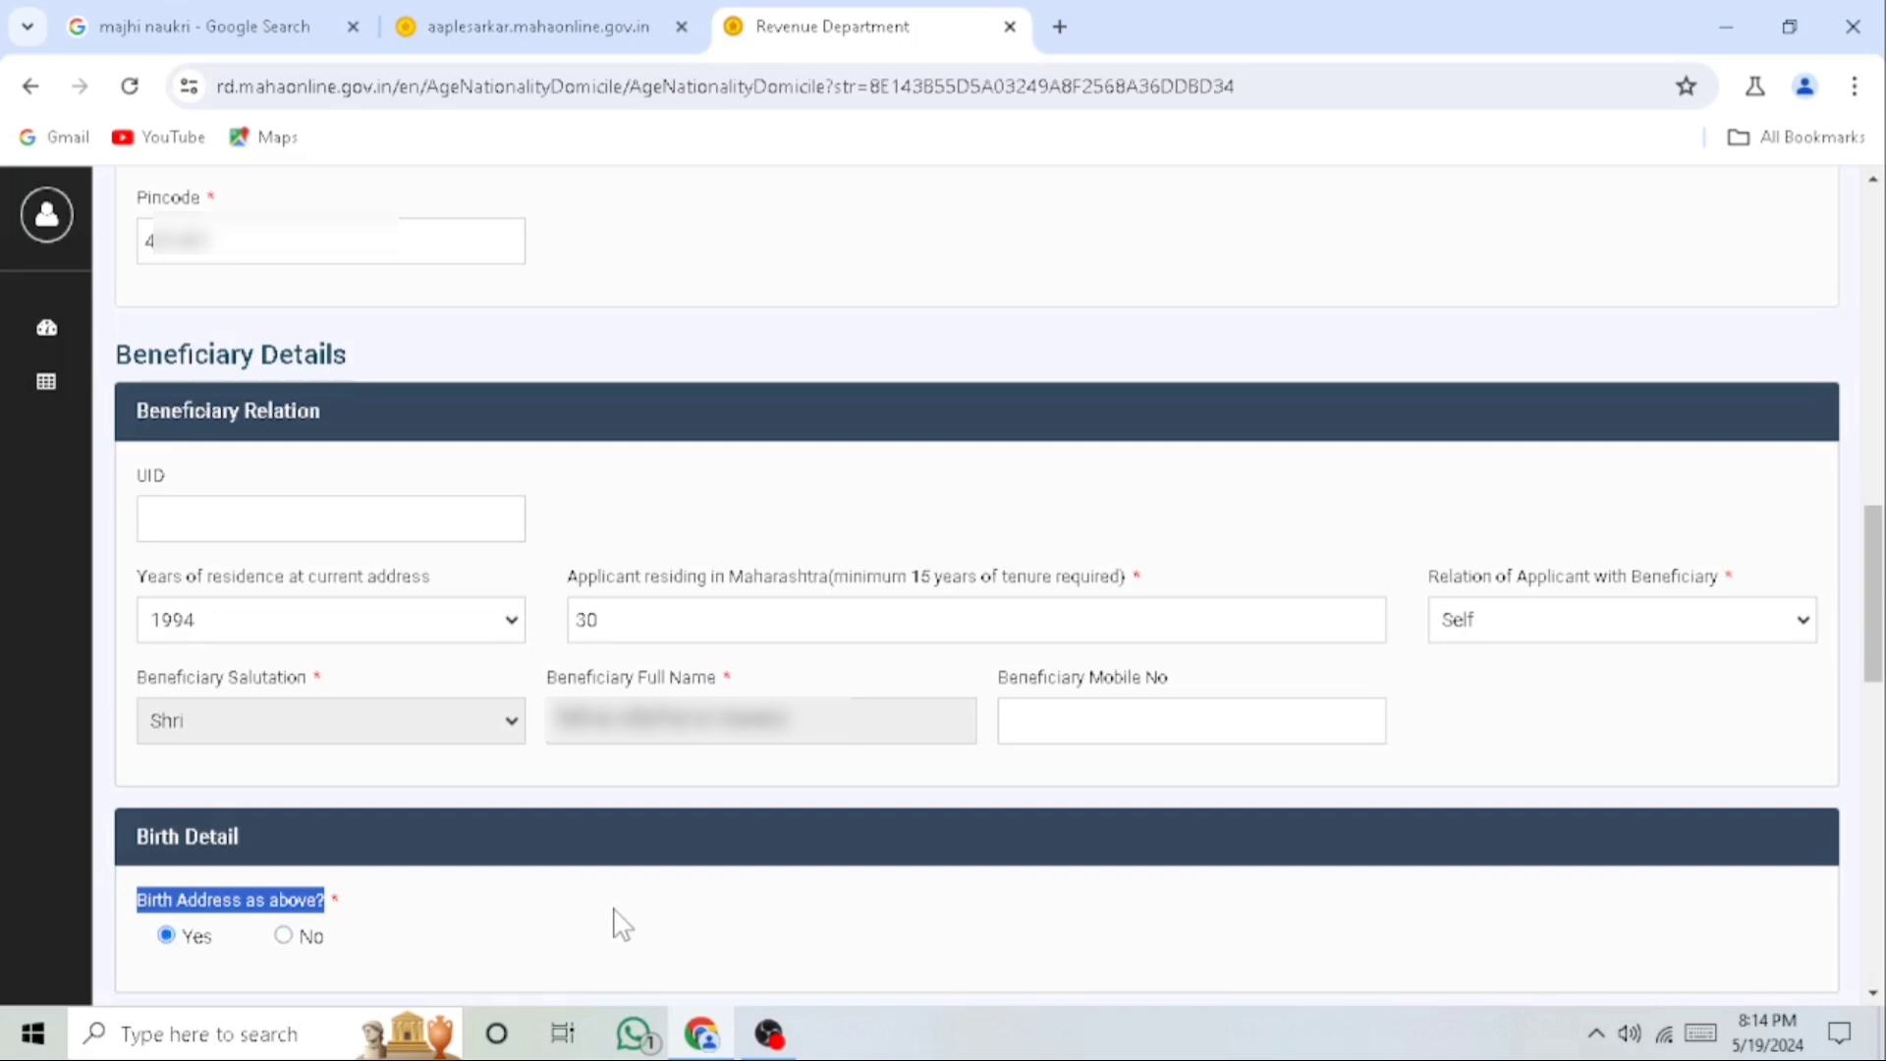
scroll(712, 777, "down", 5)
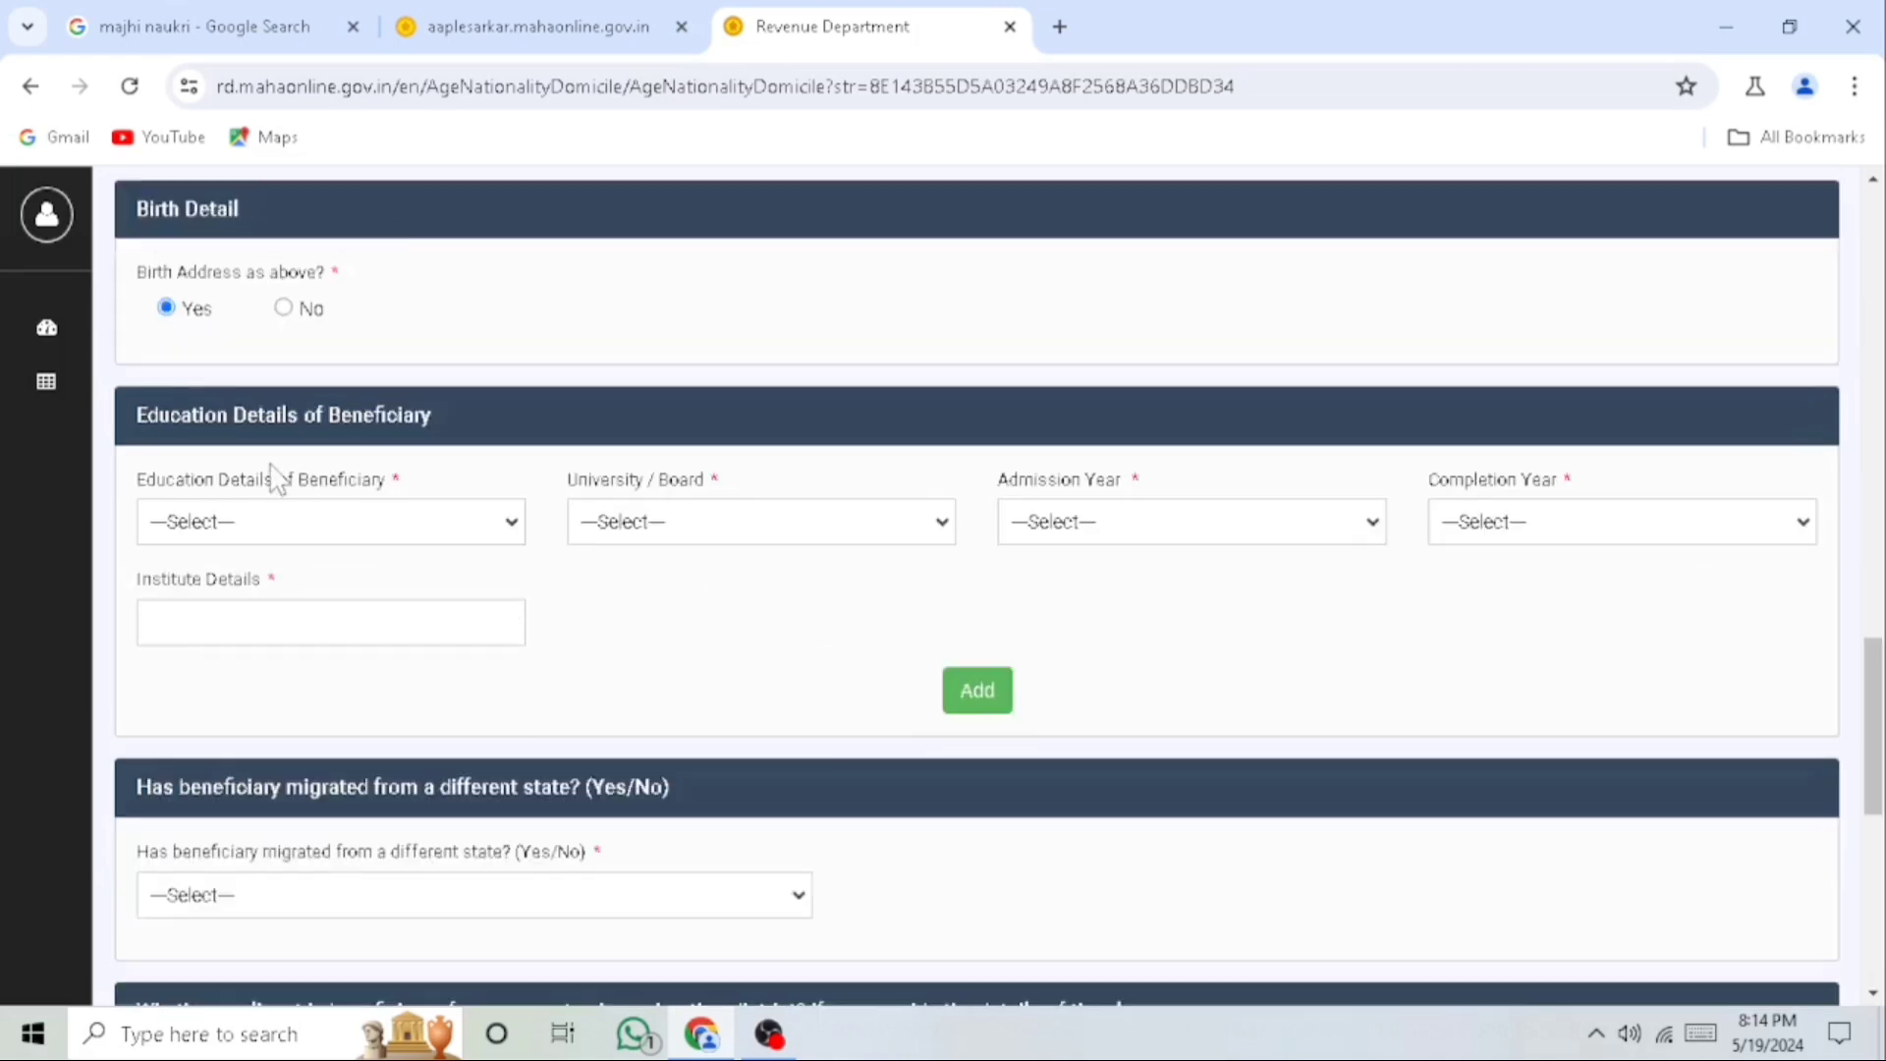
Set the beneficiary's education to SSC and the board to MAHARASHTRA STATE BOARD OF SECONDARY AND HIGHER SECONDARY EDUCATION
left_click(175, 533)
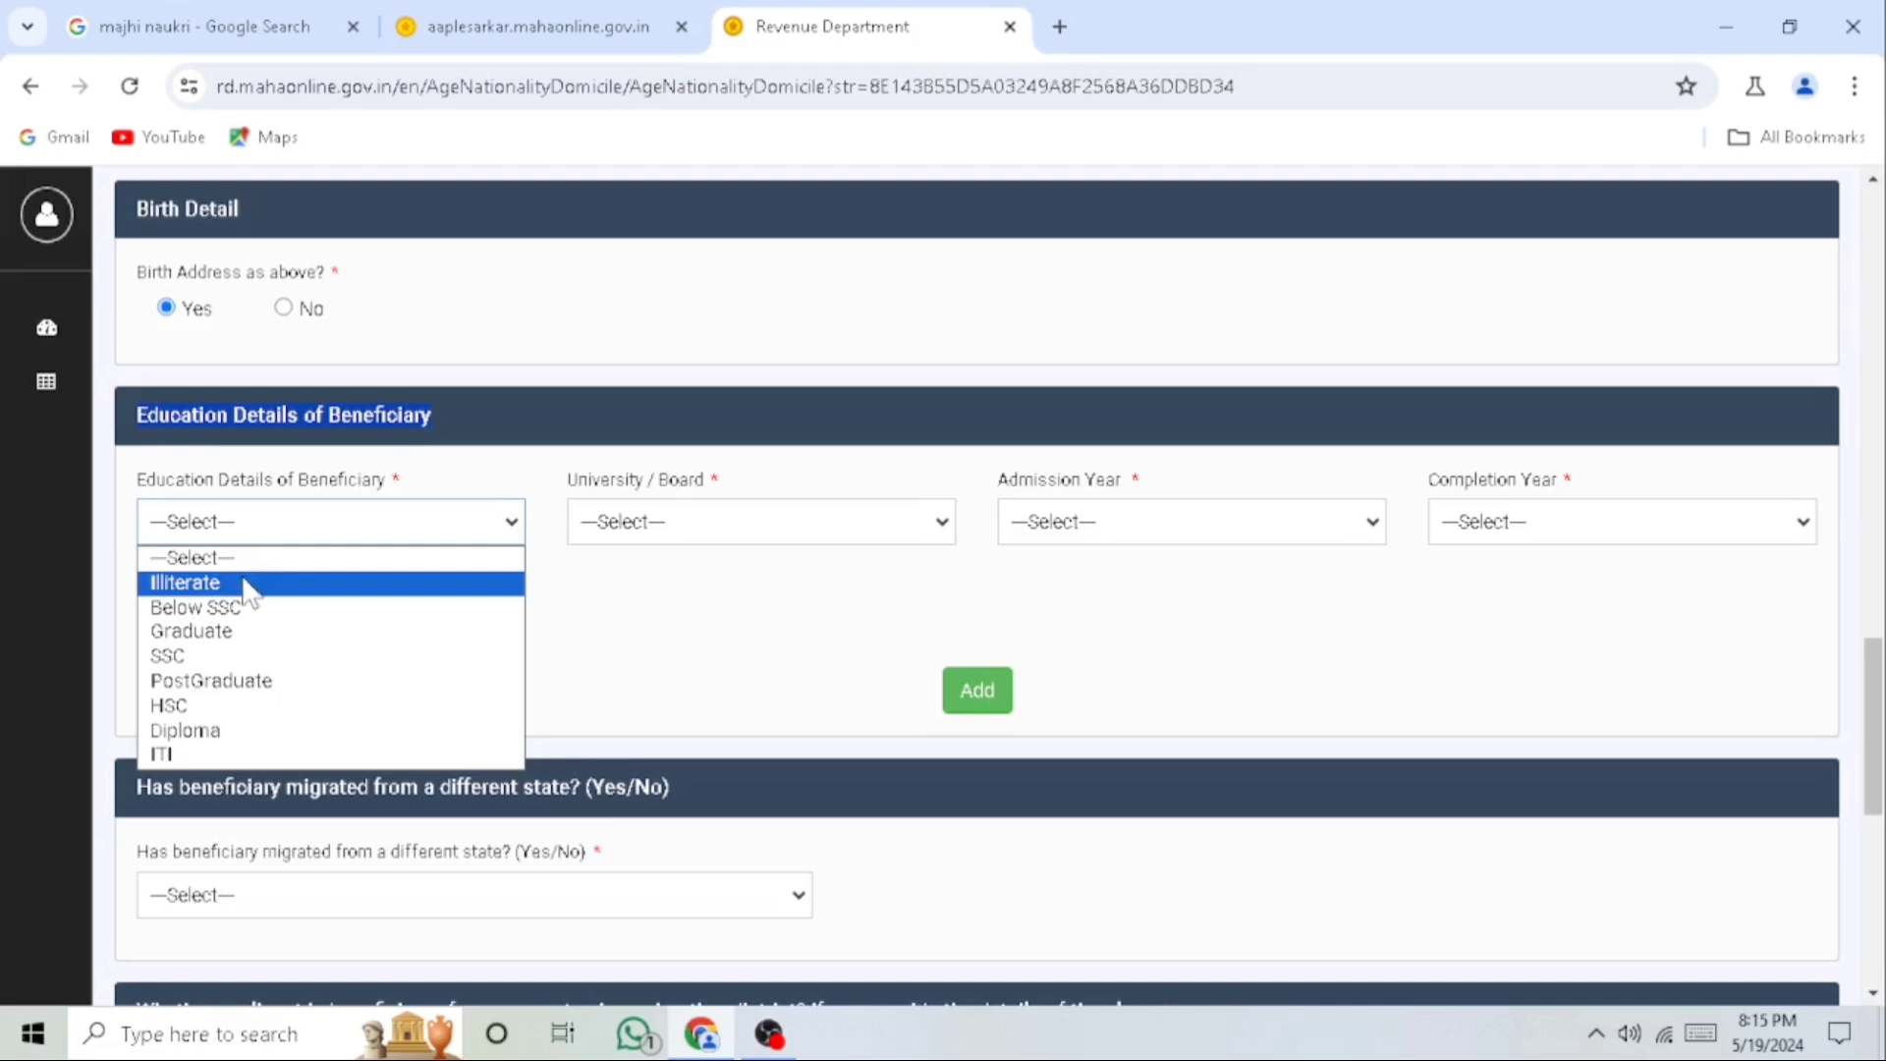
left_click(191, 660)
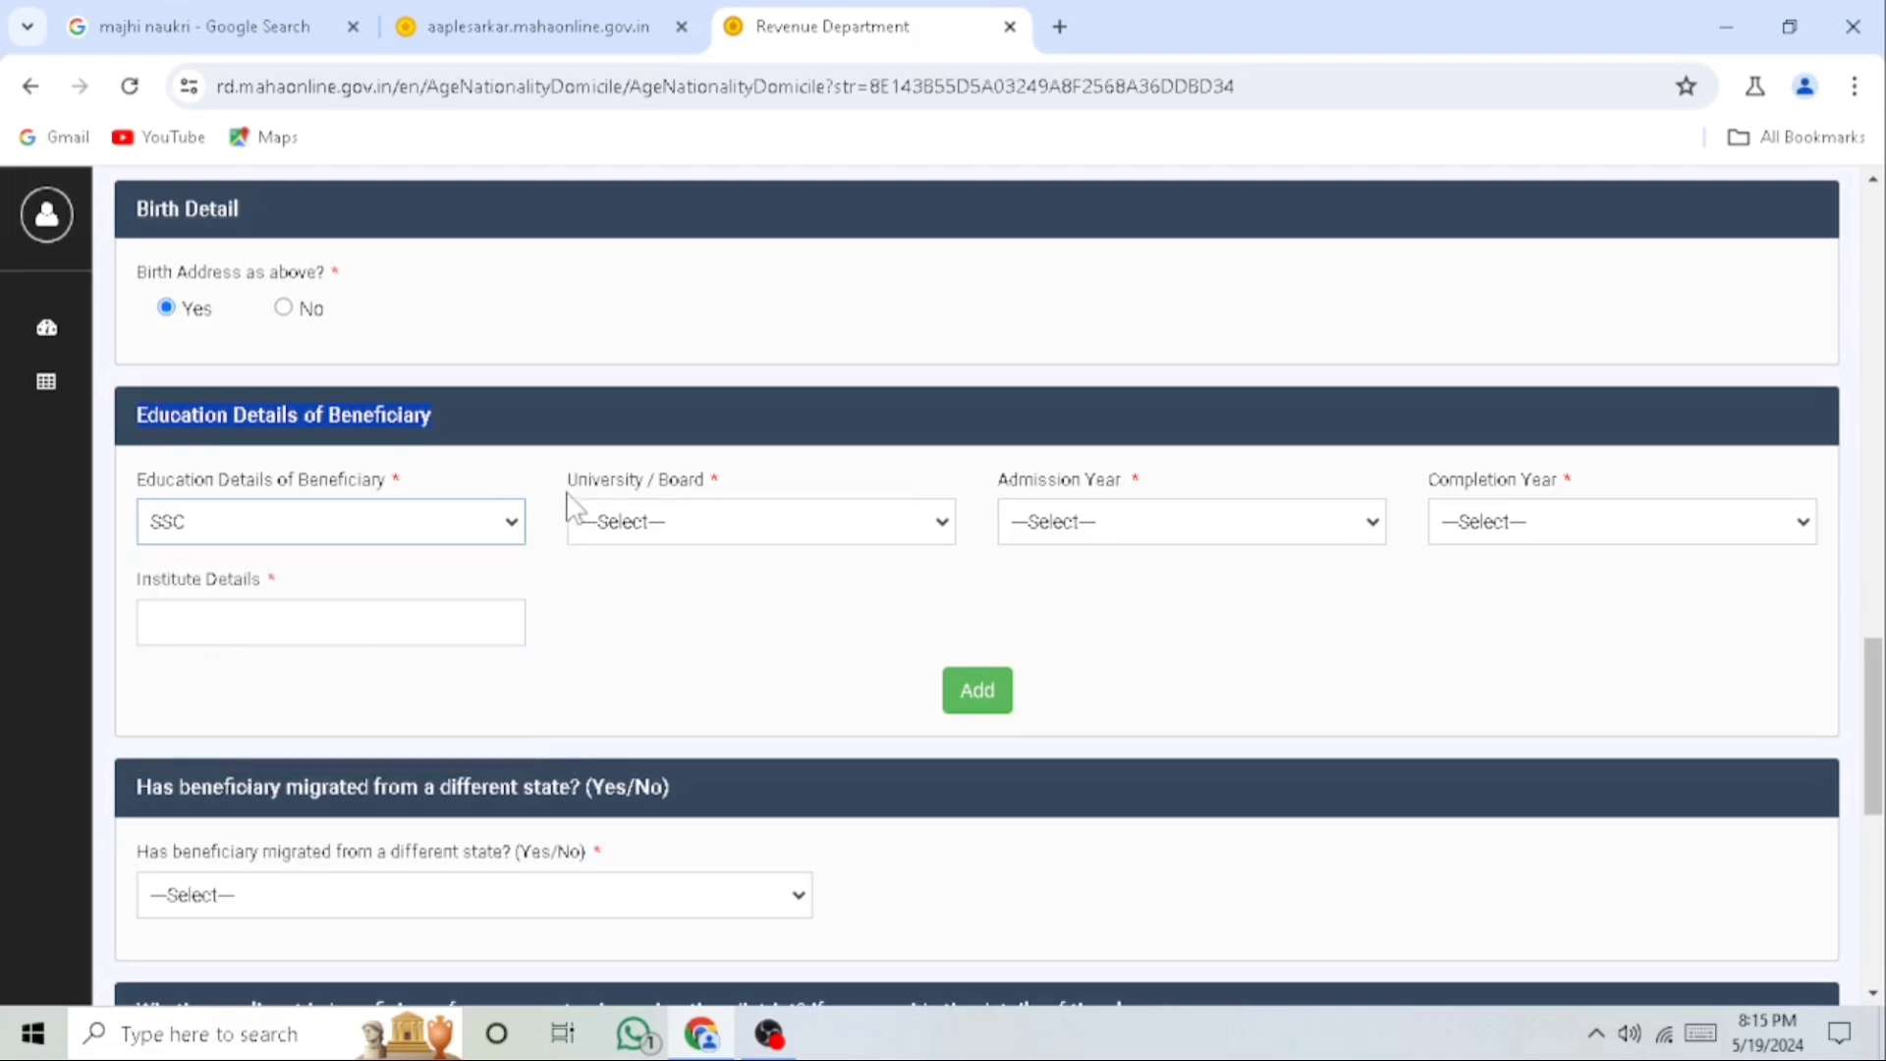
left_click_drag(569, 484, 736, 481)
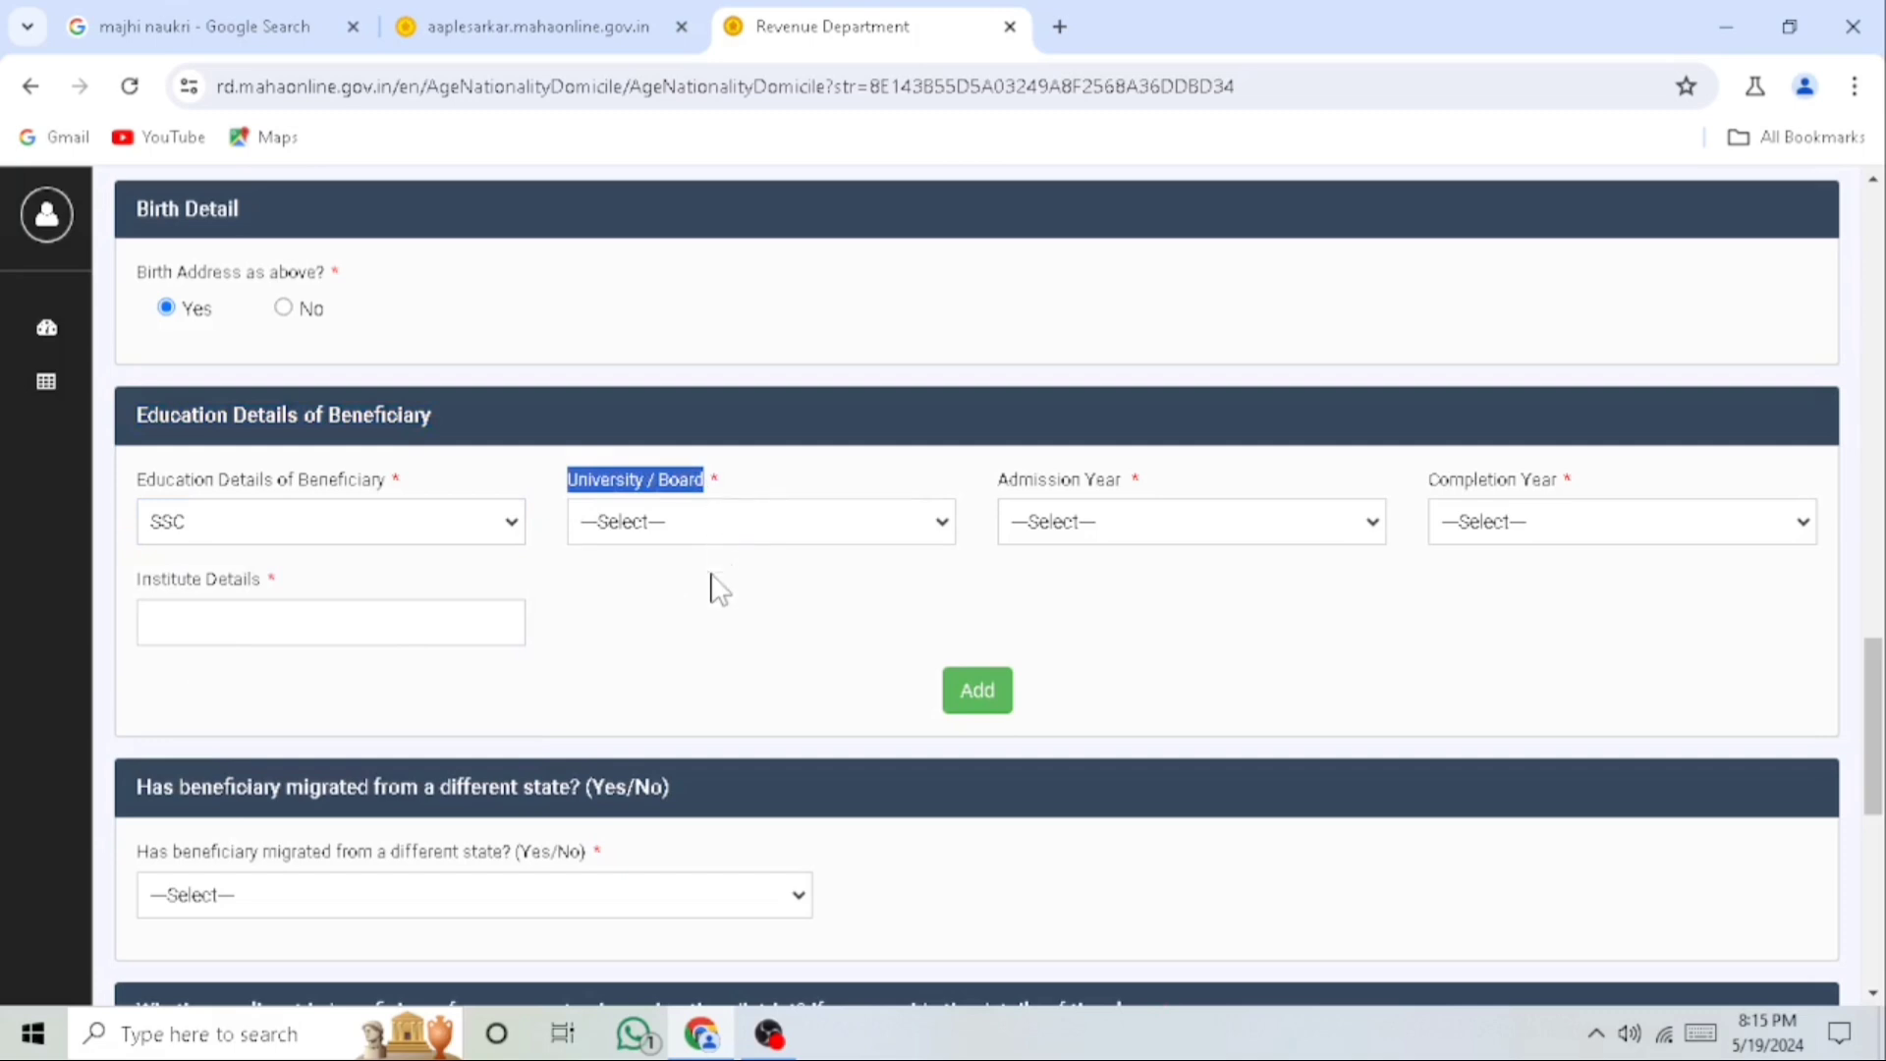
left_click(680, 523)
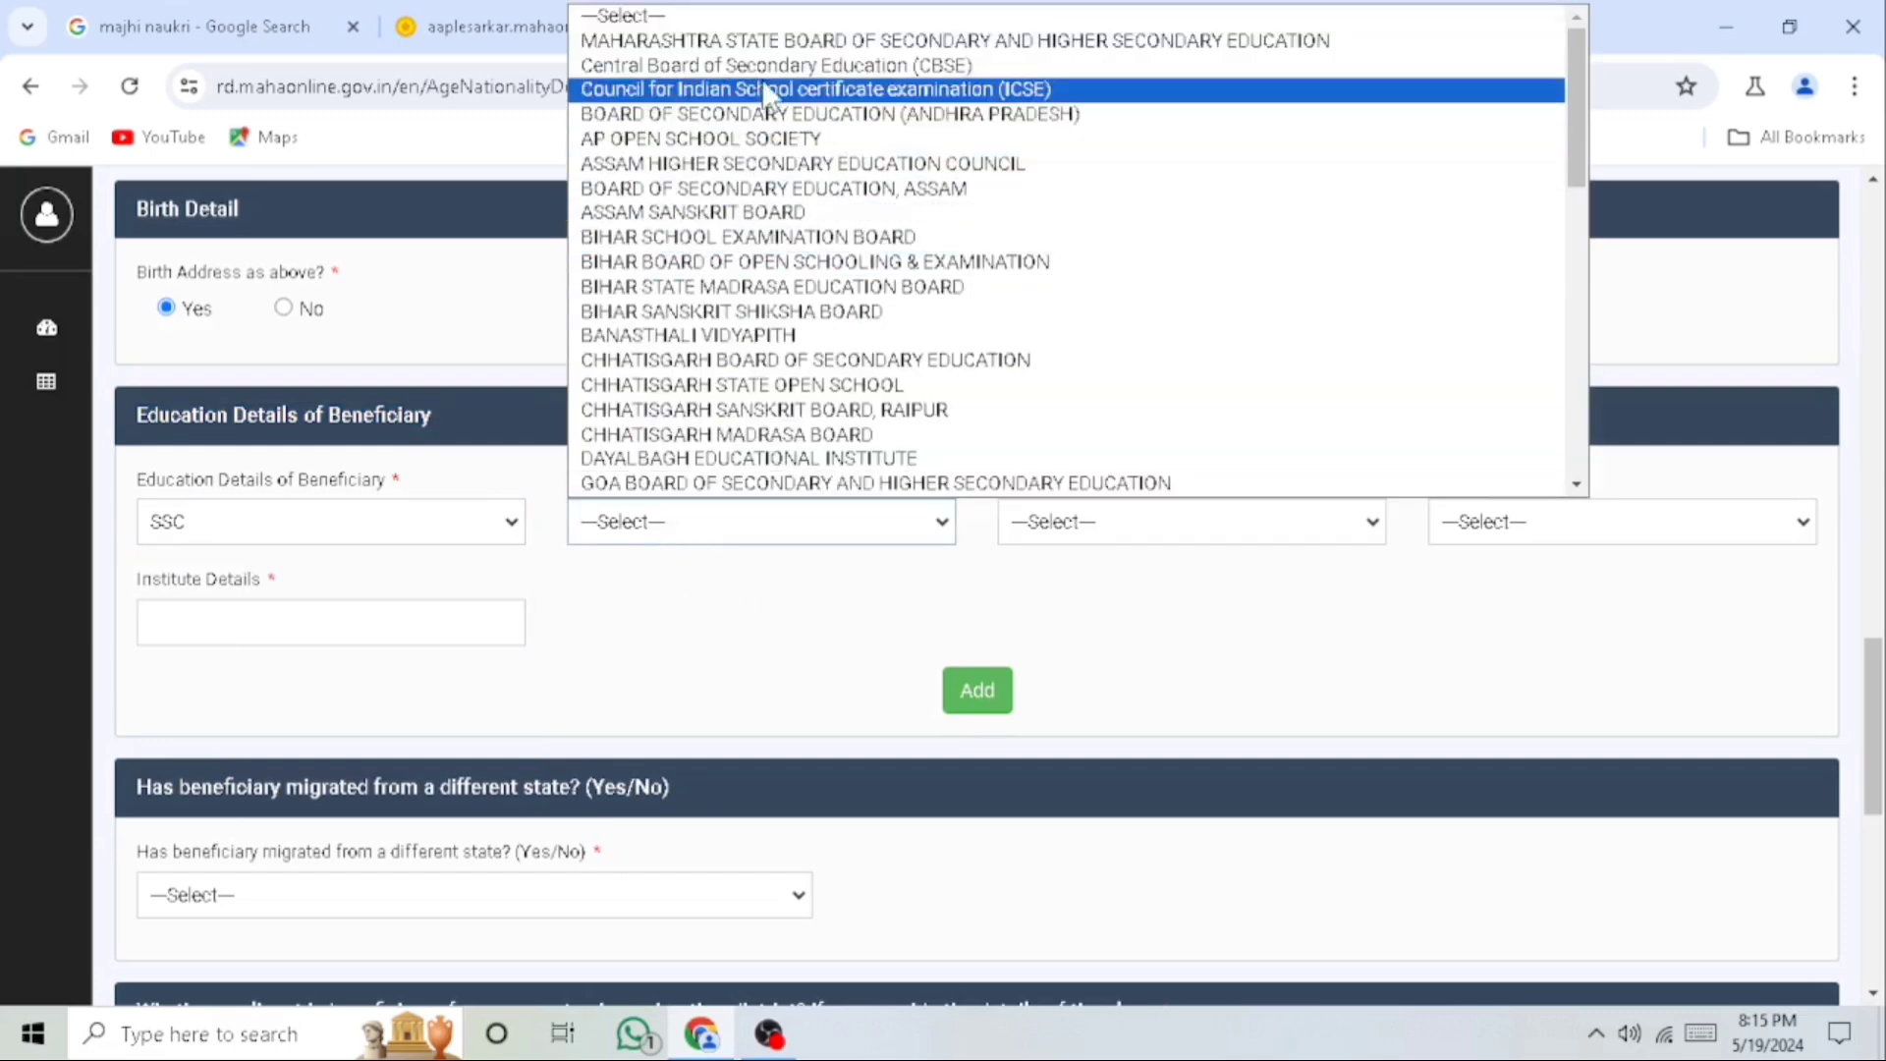
left_click(776, 42)
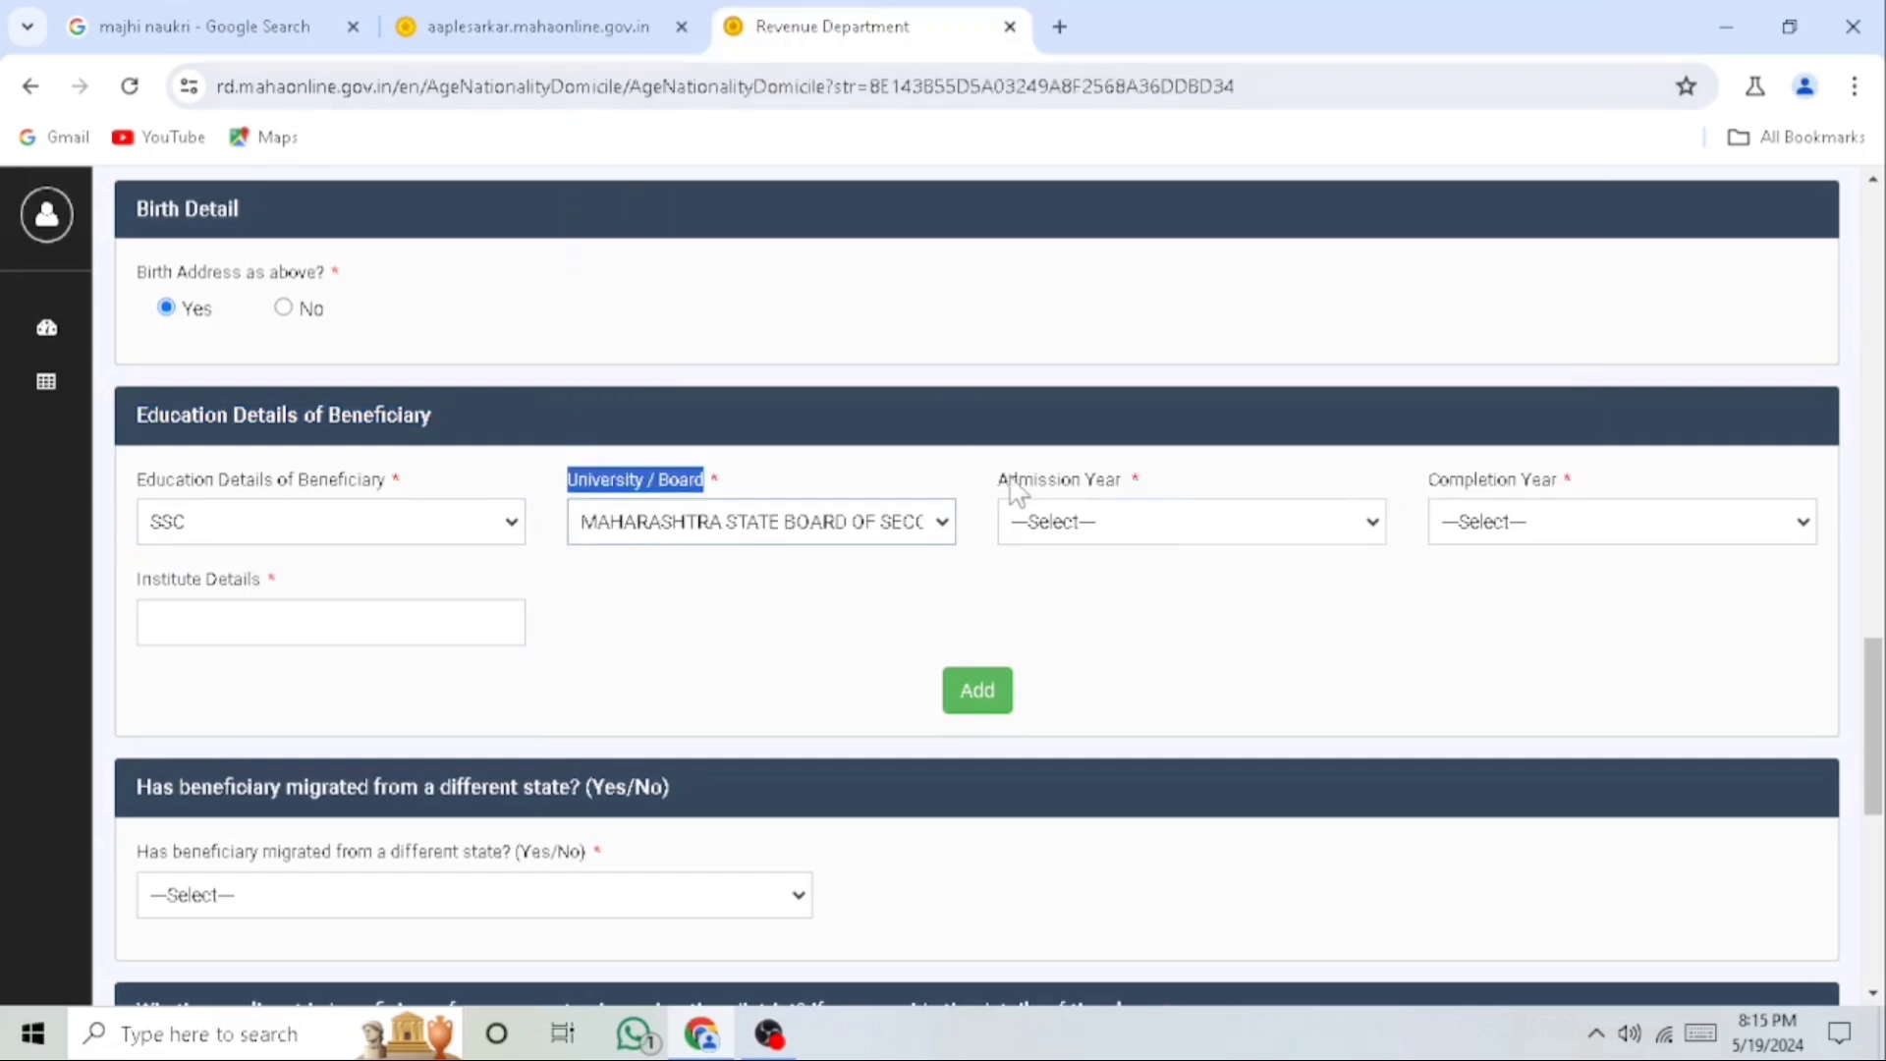
Set the beneficiary's SSC admission year to 2009 and completion year to 2010
left_click_drag(1004, 486, 1154, 488)
left_click(1150, 522)
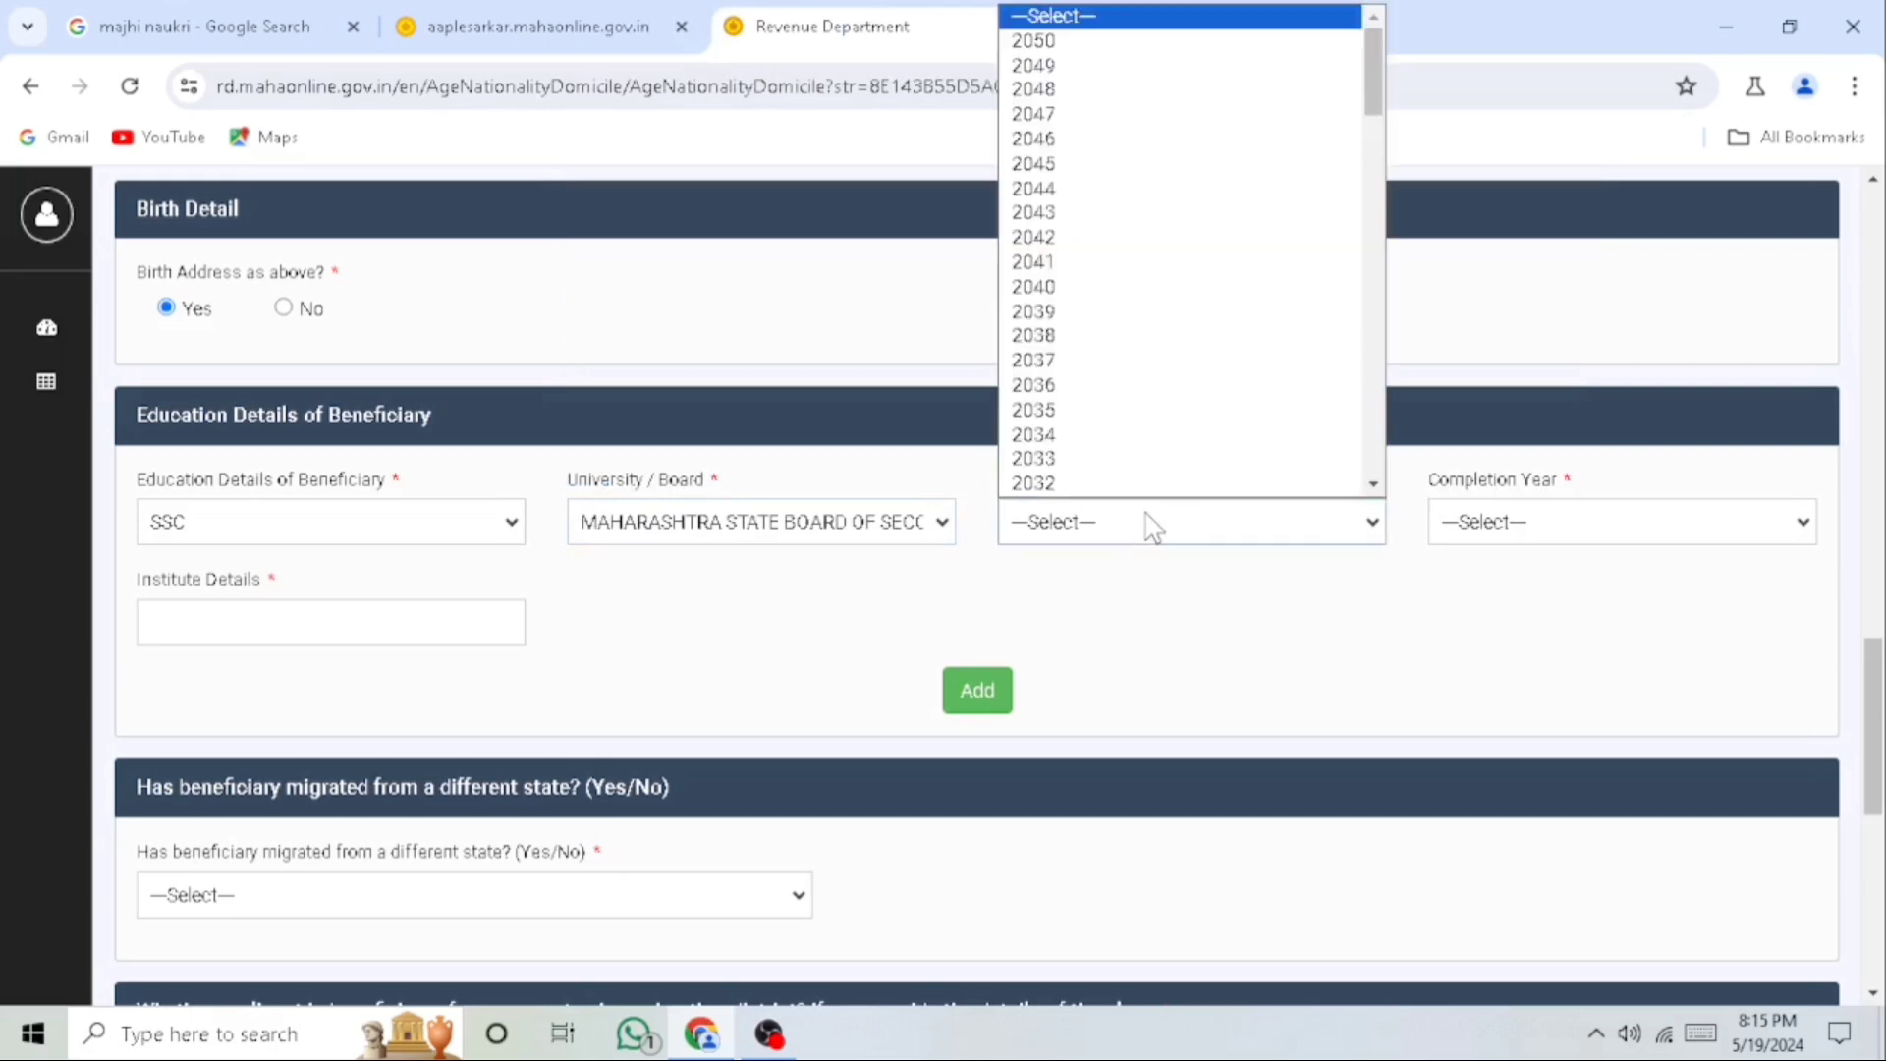
scroll(1130, 314, "down", 5)
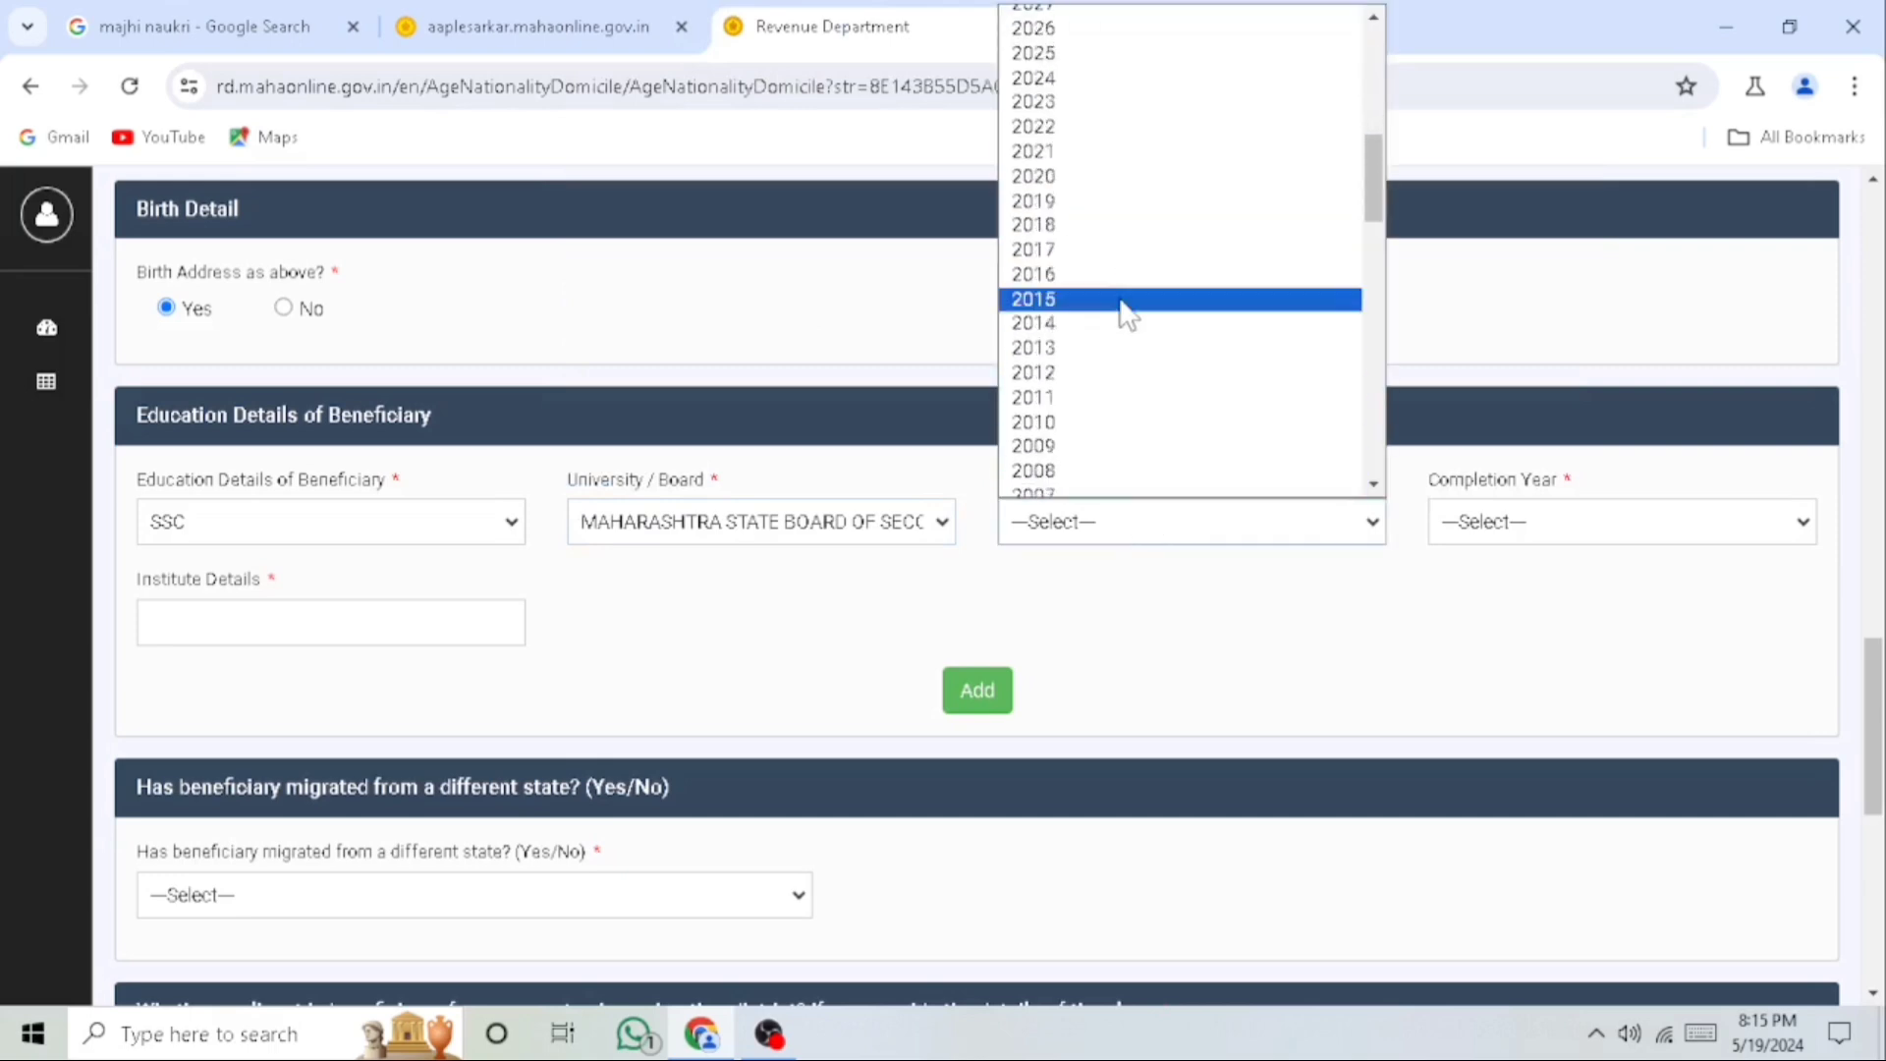
left_click(1101, 445)
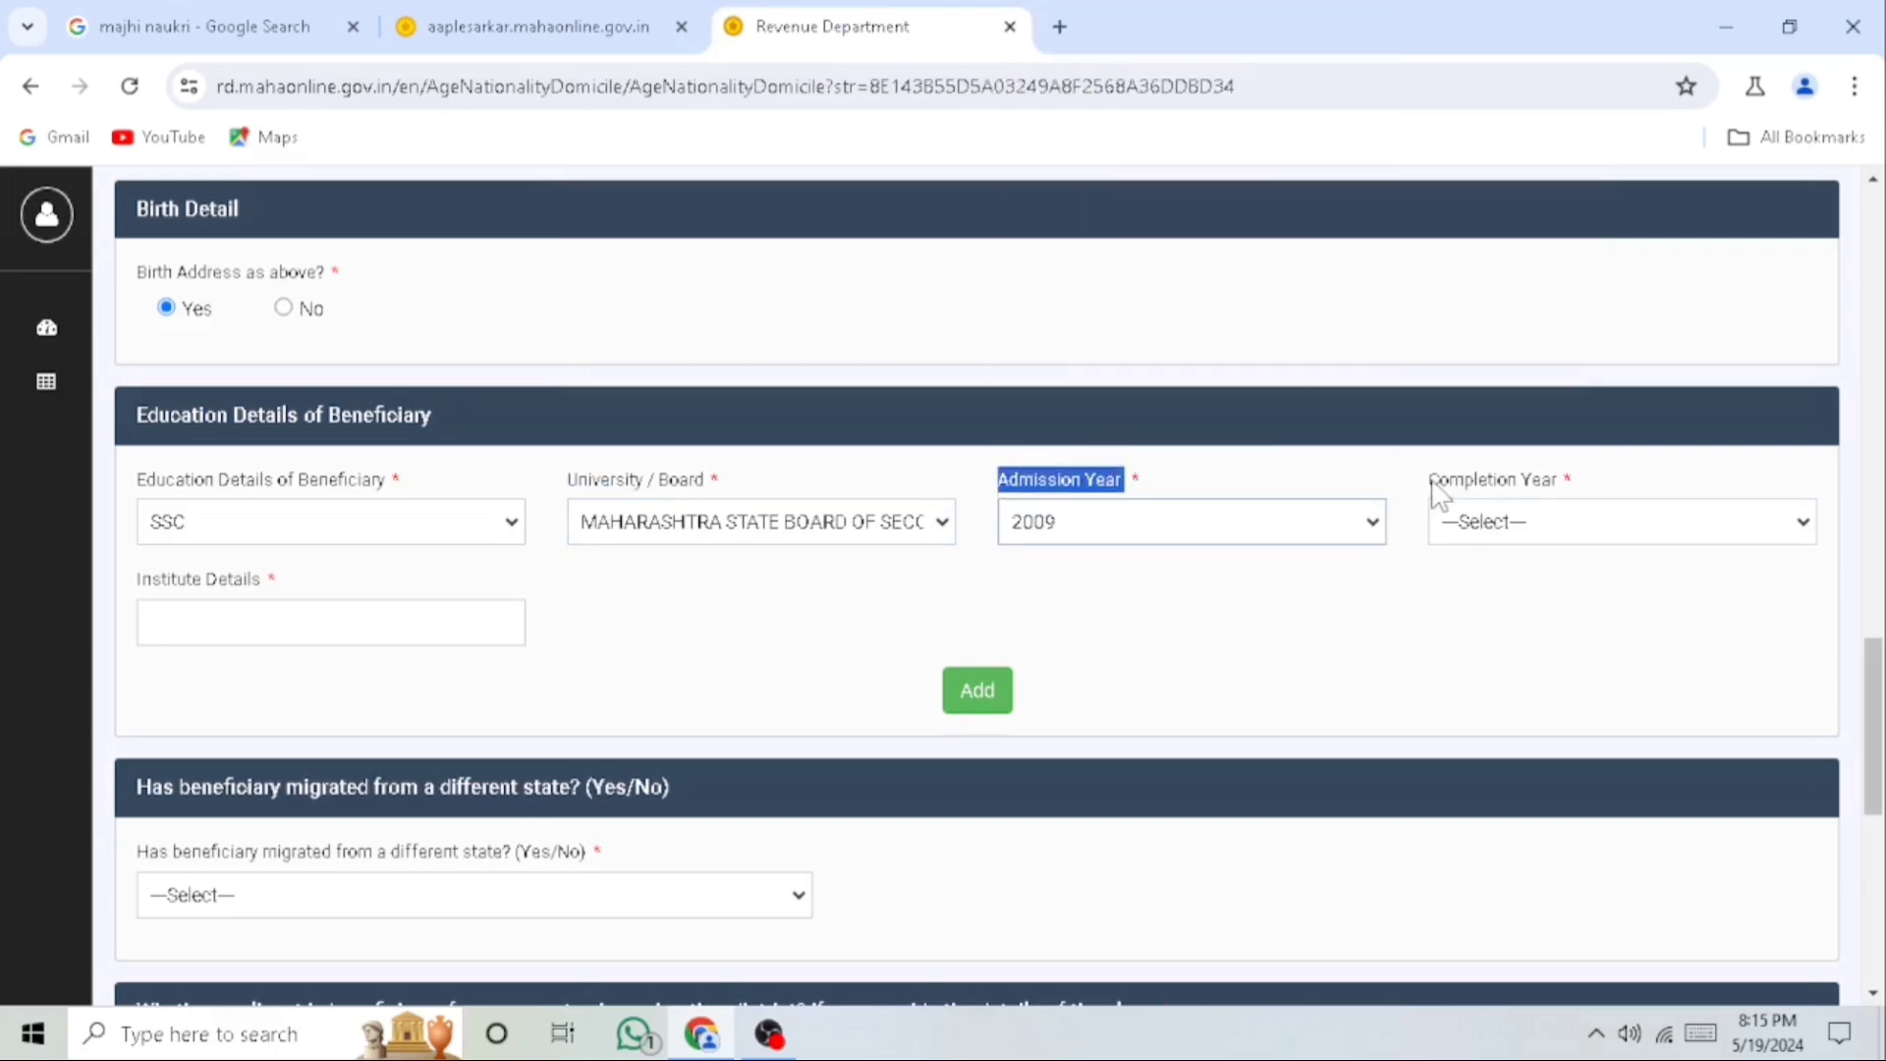
left_click_drag(1431, 482, 1563, 513)
left_click(1524, 521)
scroll(1520, 379, "down", 5)
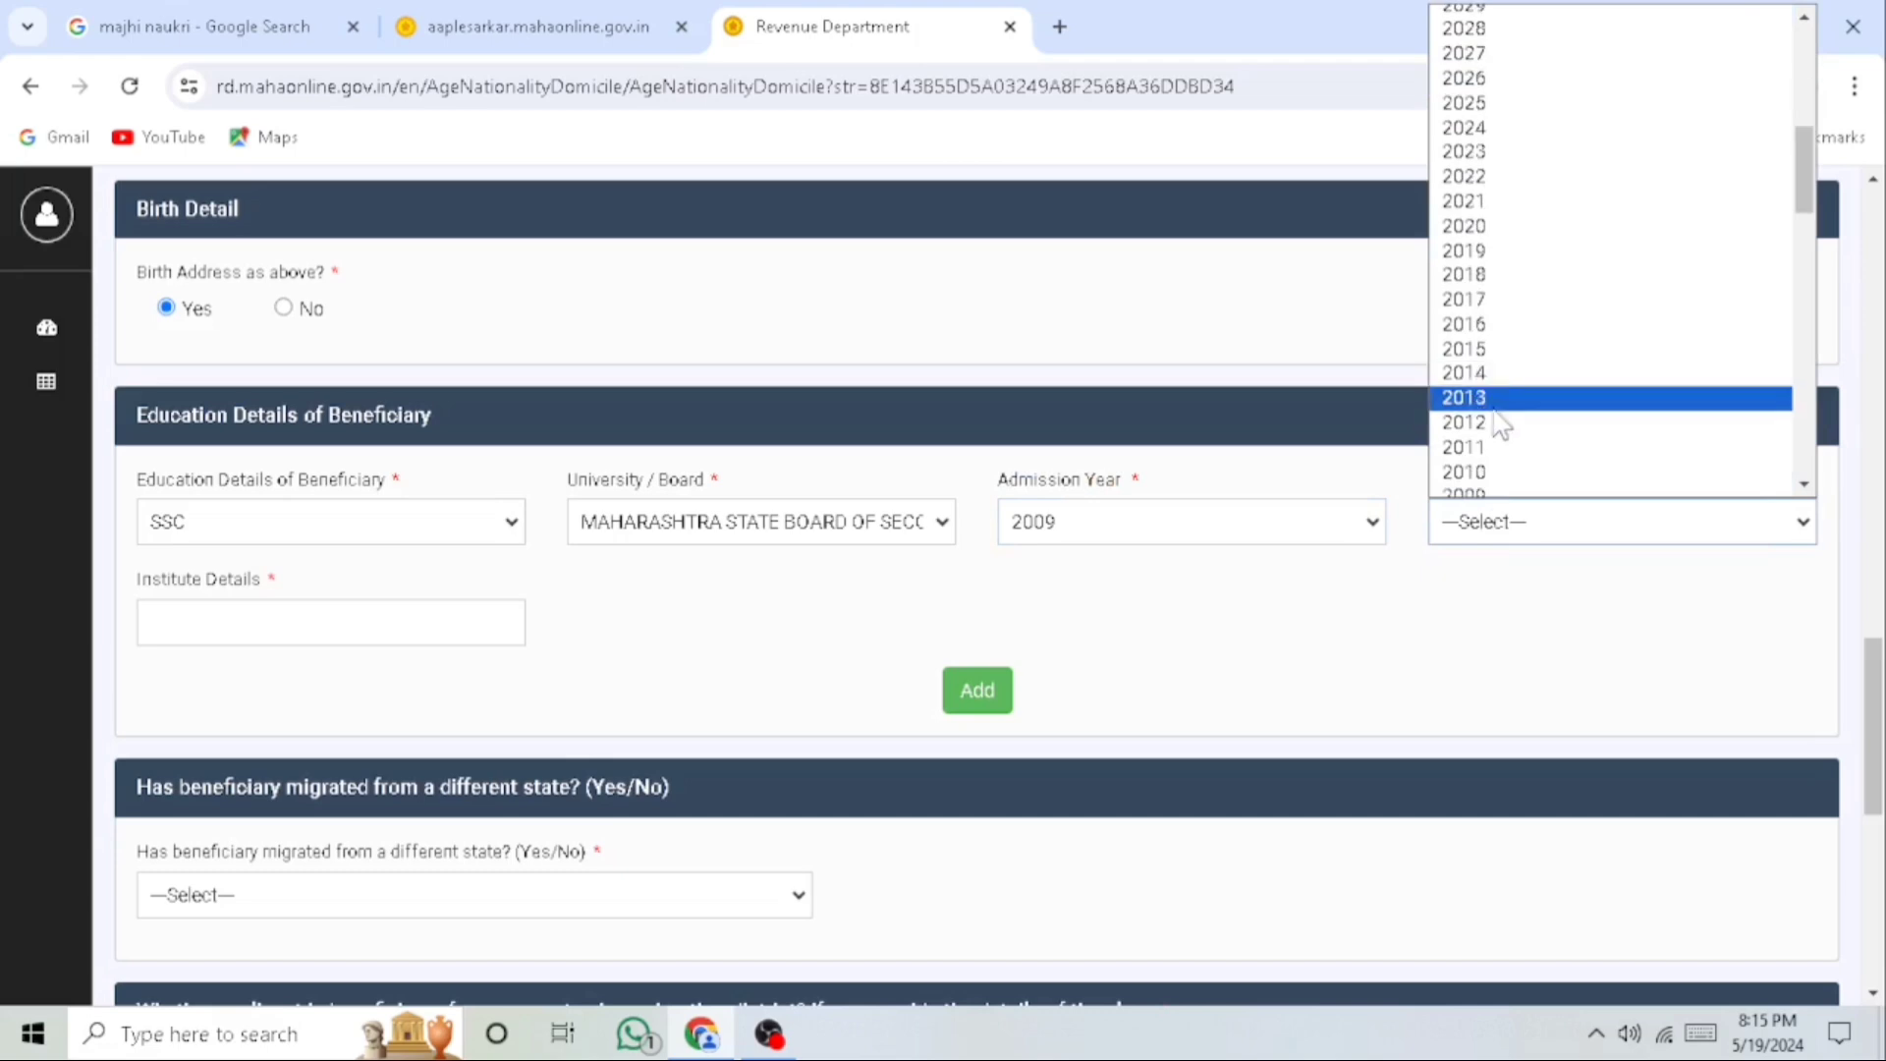
left_click(1459, 470)
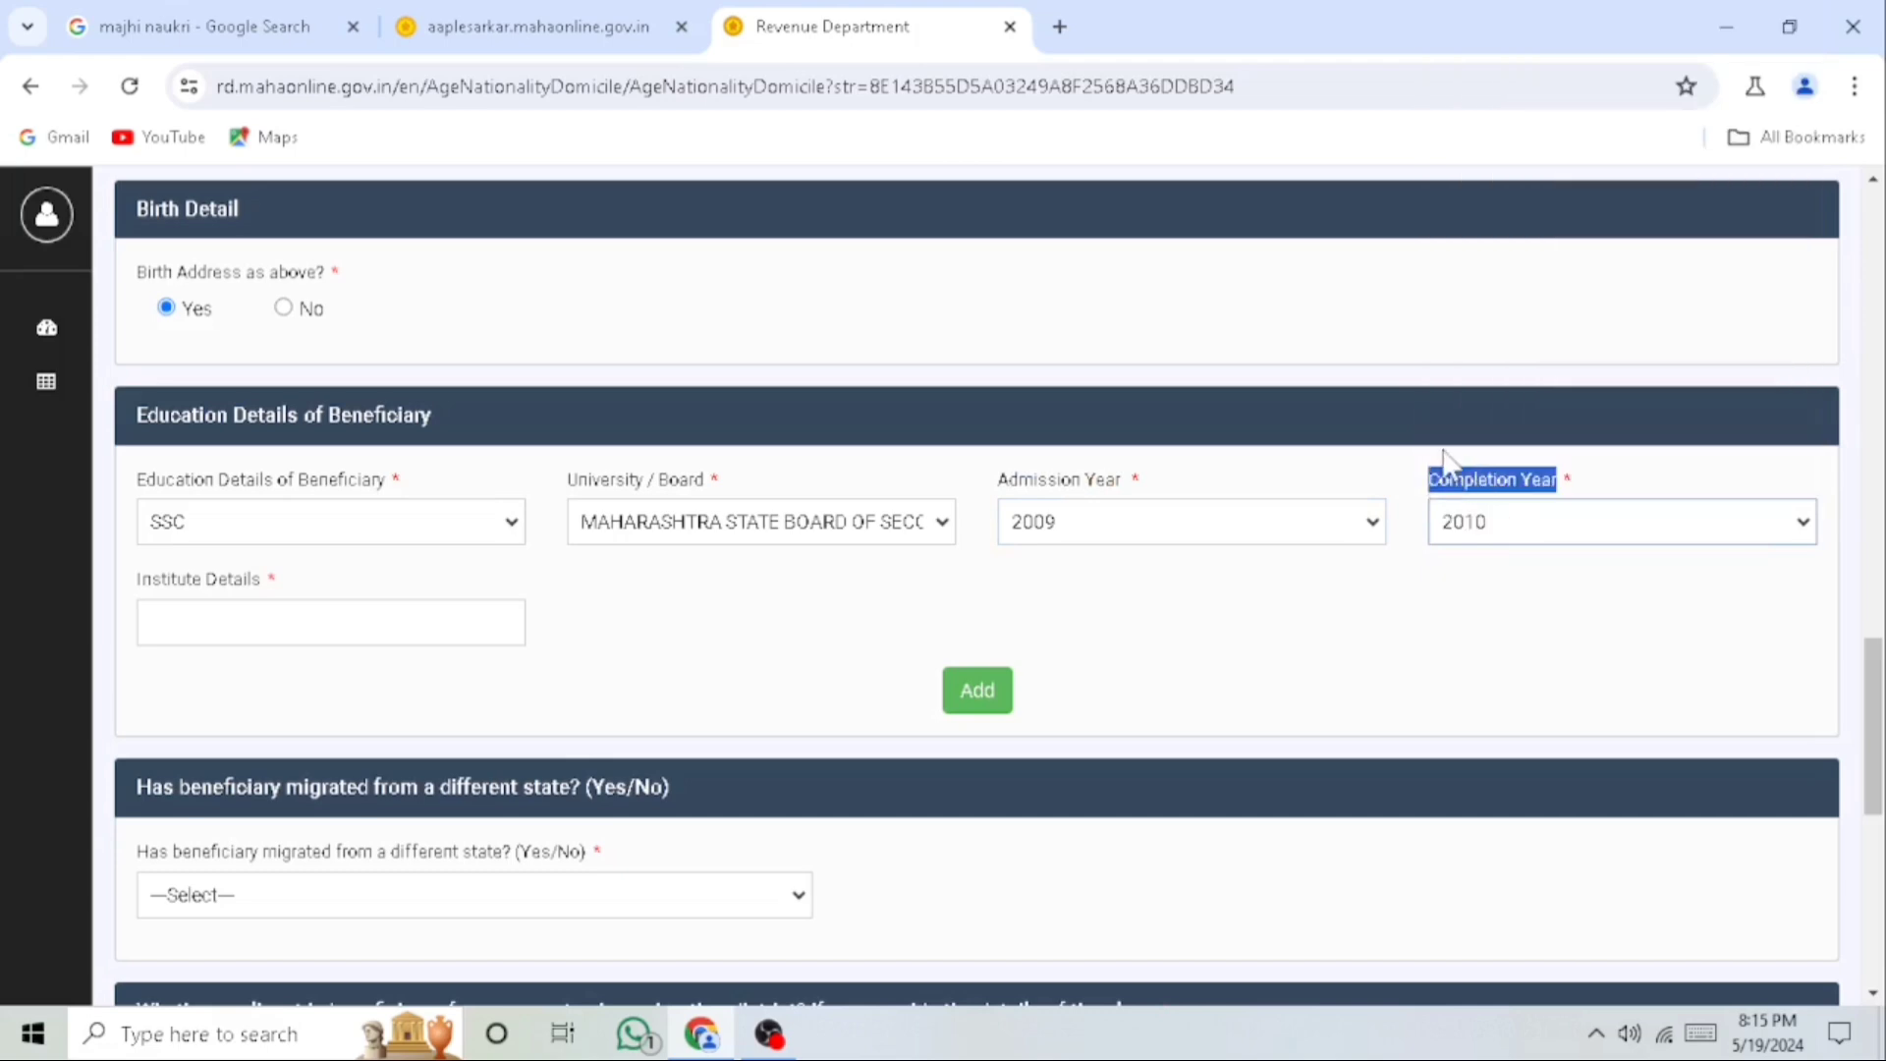
Enter "yesh school parbhani" as the institute details and add the education record to the table
left_click_drag(134, 588, 303, 610)
left_click(302, 624)
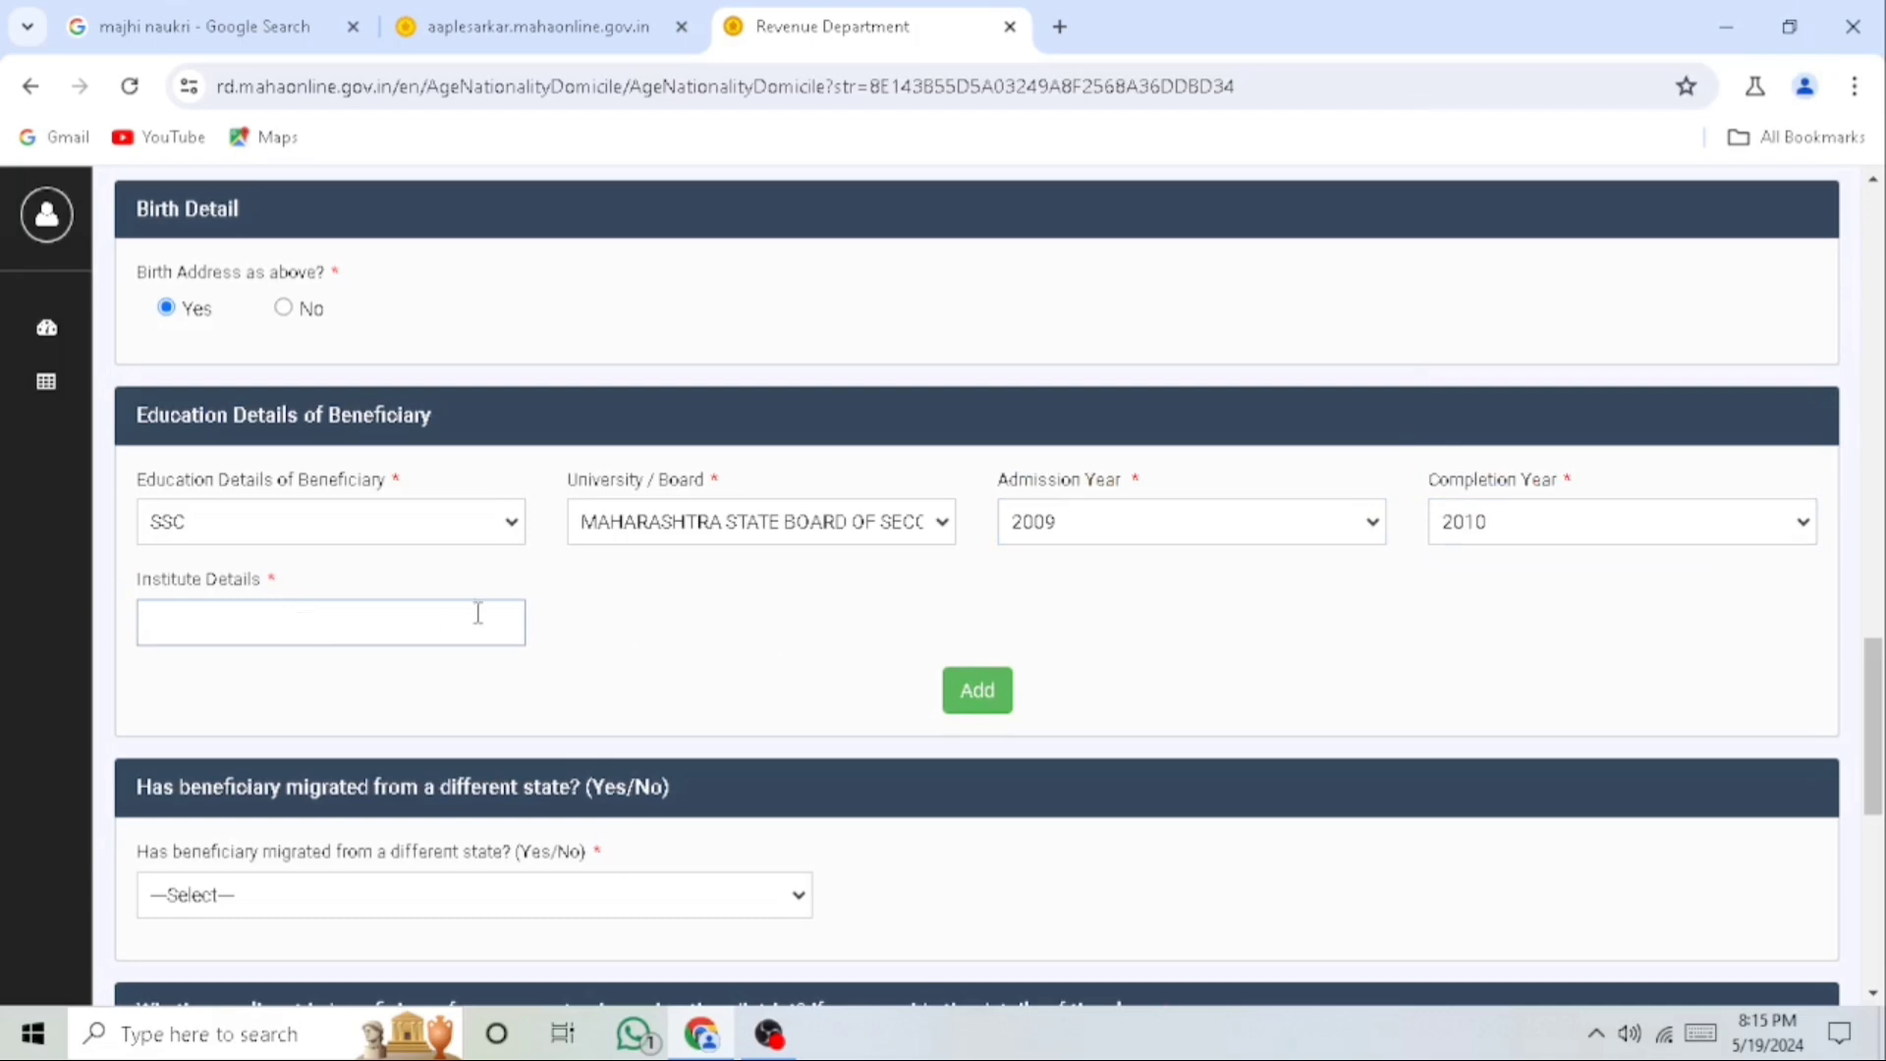
type("yesh school parbhani")
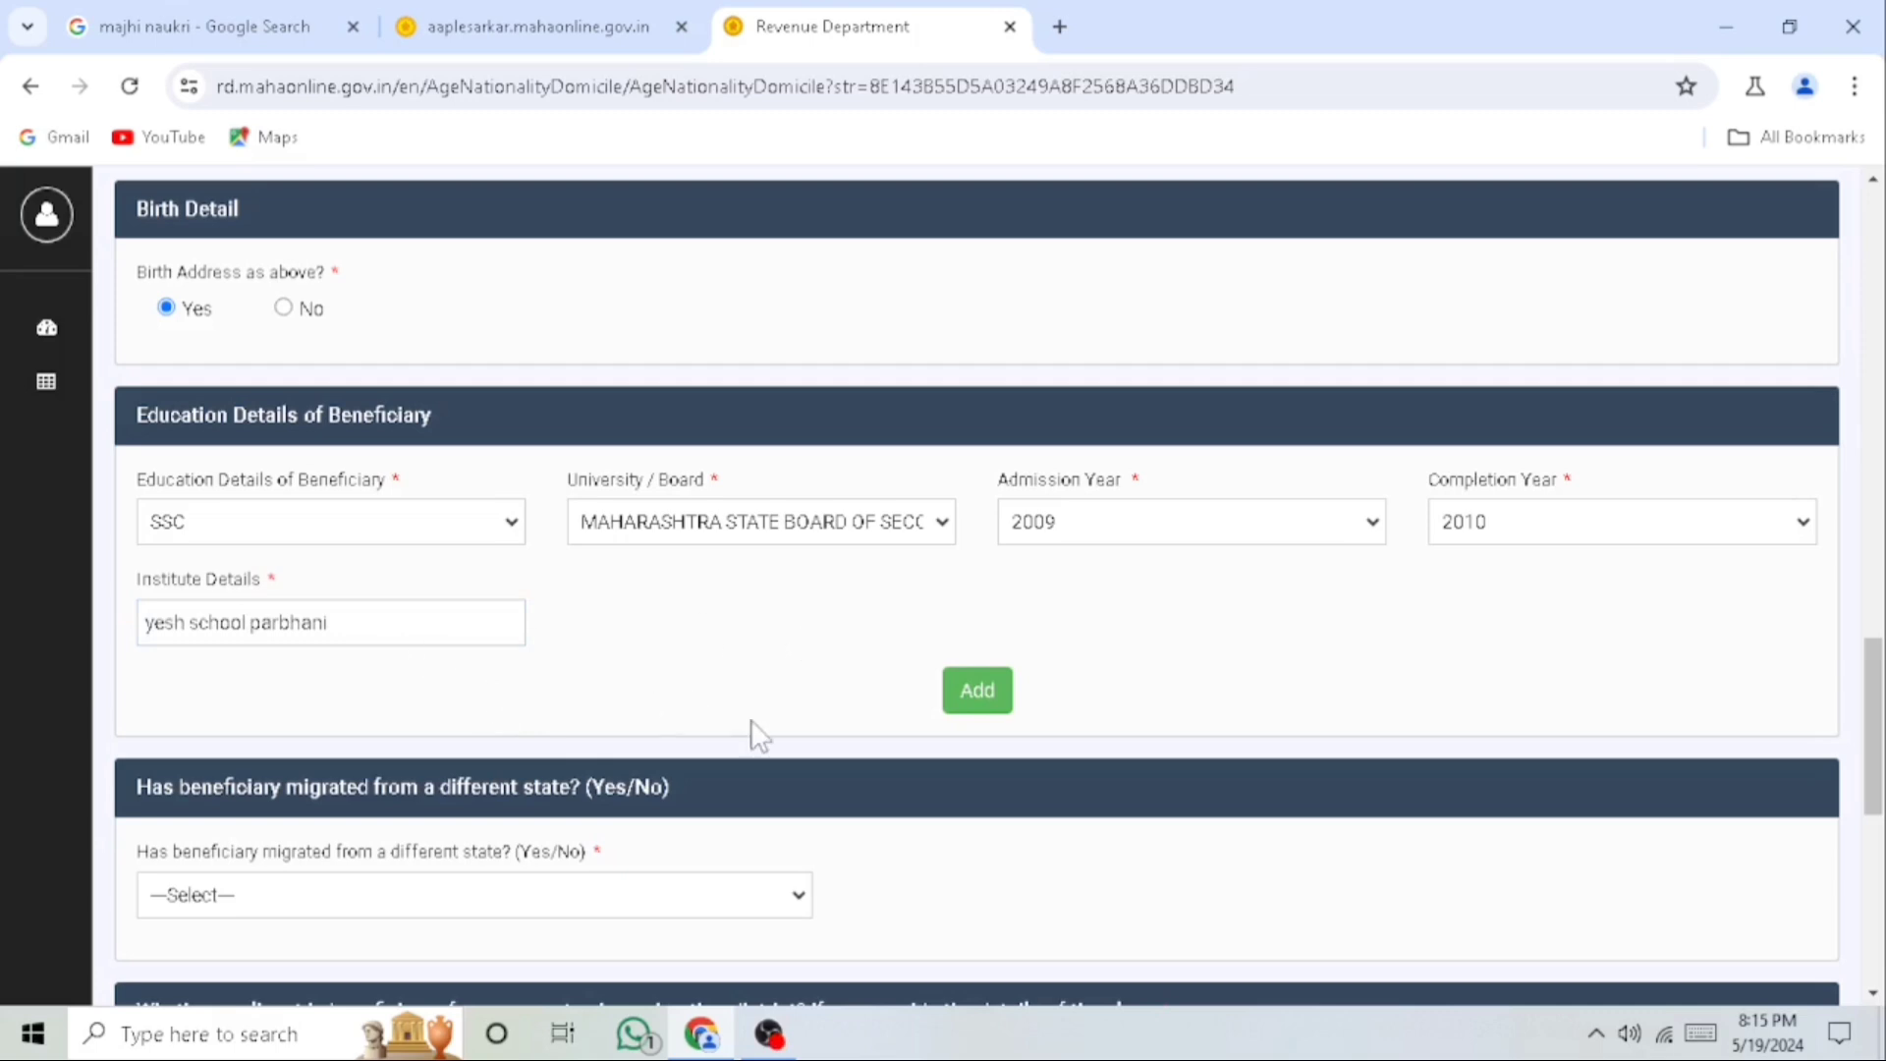
left_click(978, 693)
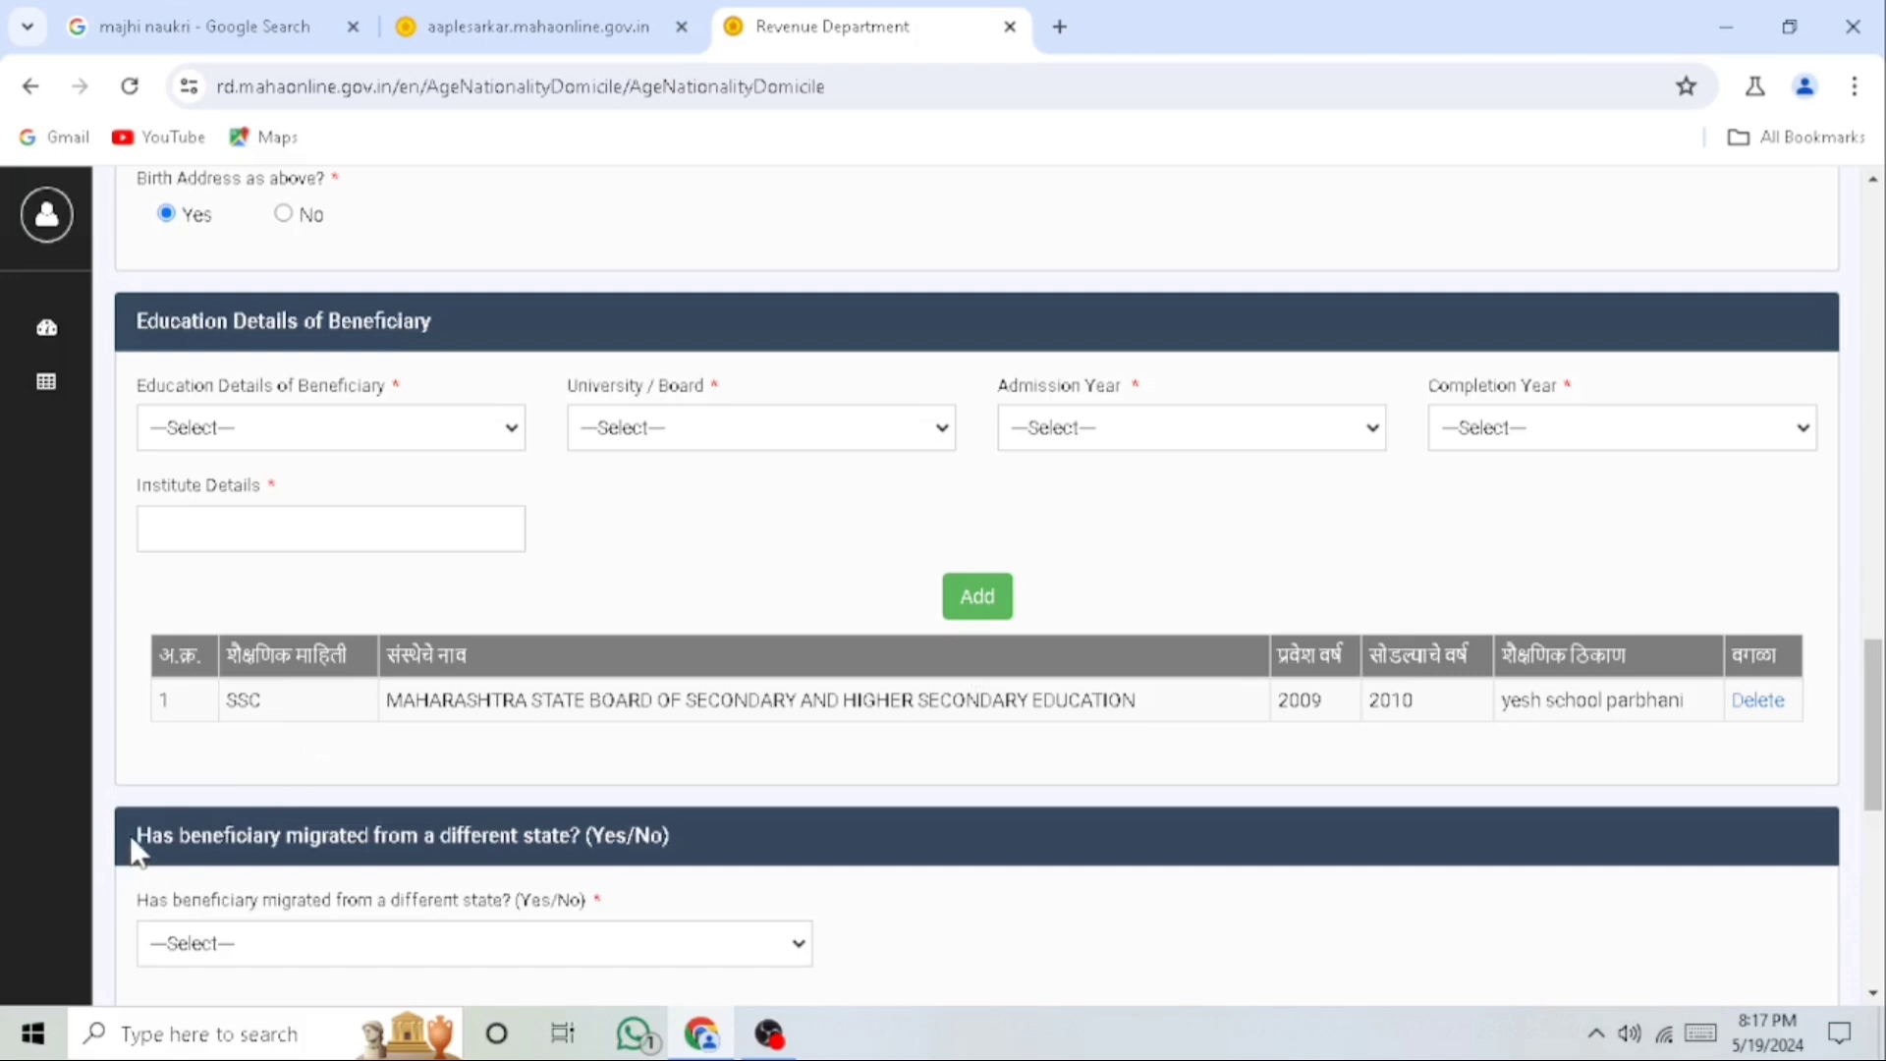
Answer No to the beneficiary having migrated from a different state and No to being a government scheme beneficiary in another district
left_click(521, 948)
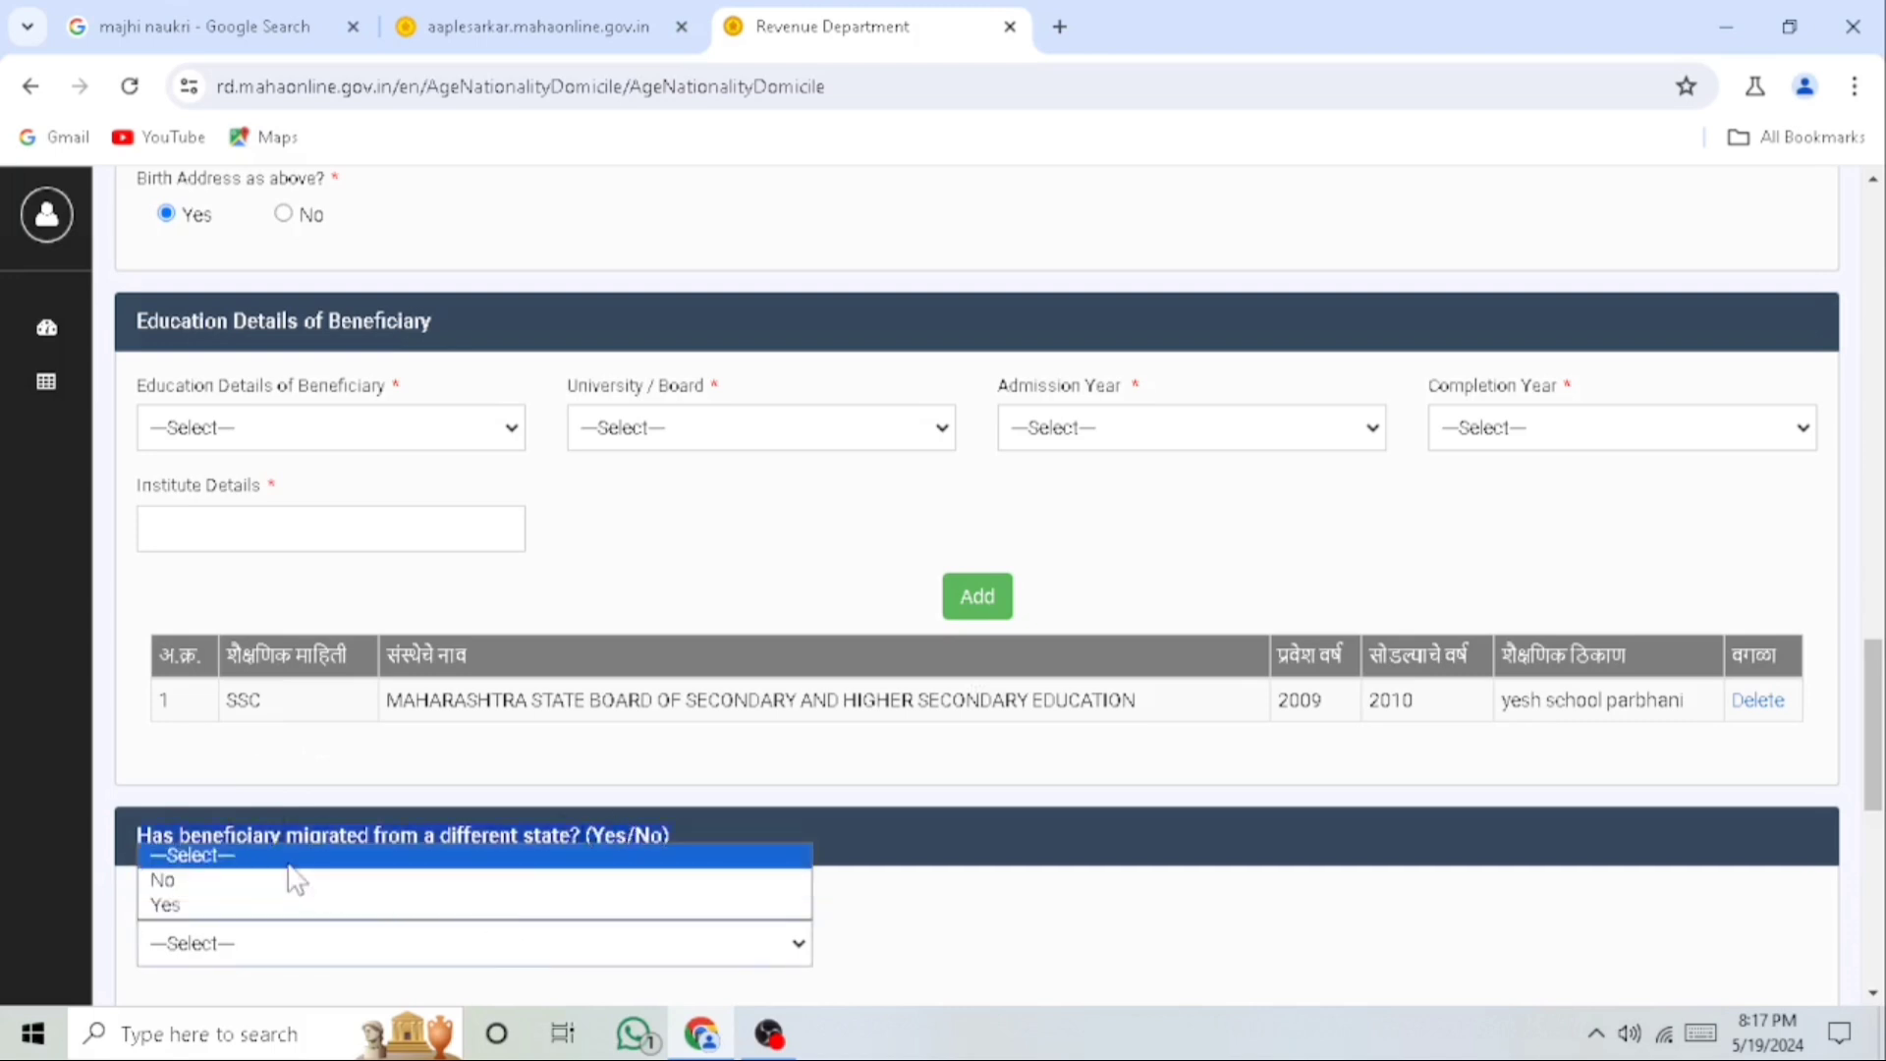
left_click(225, 883)
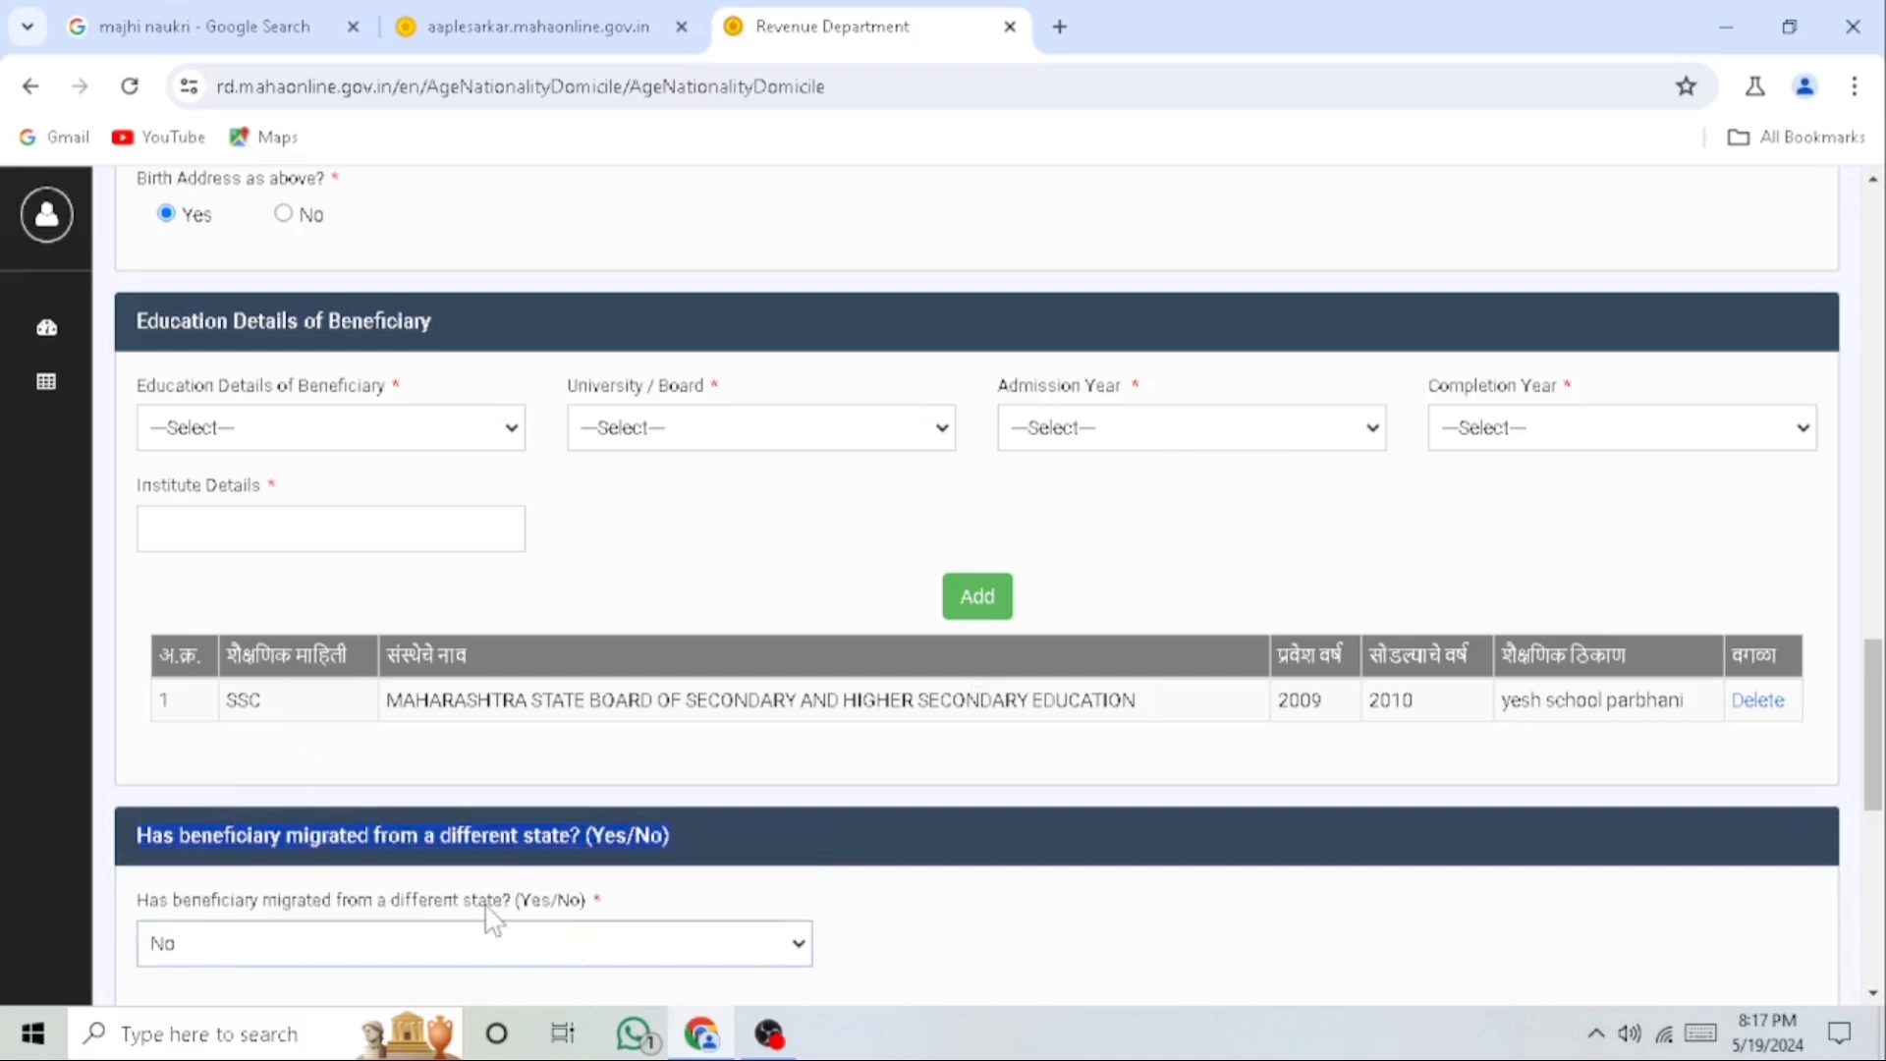
scroll(496, 923, "down", 6)
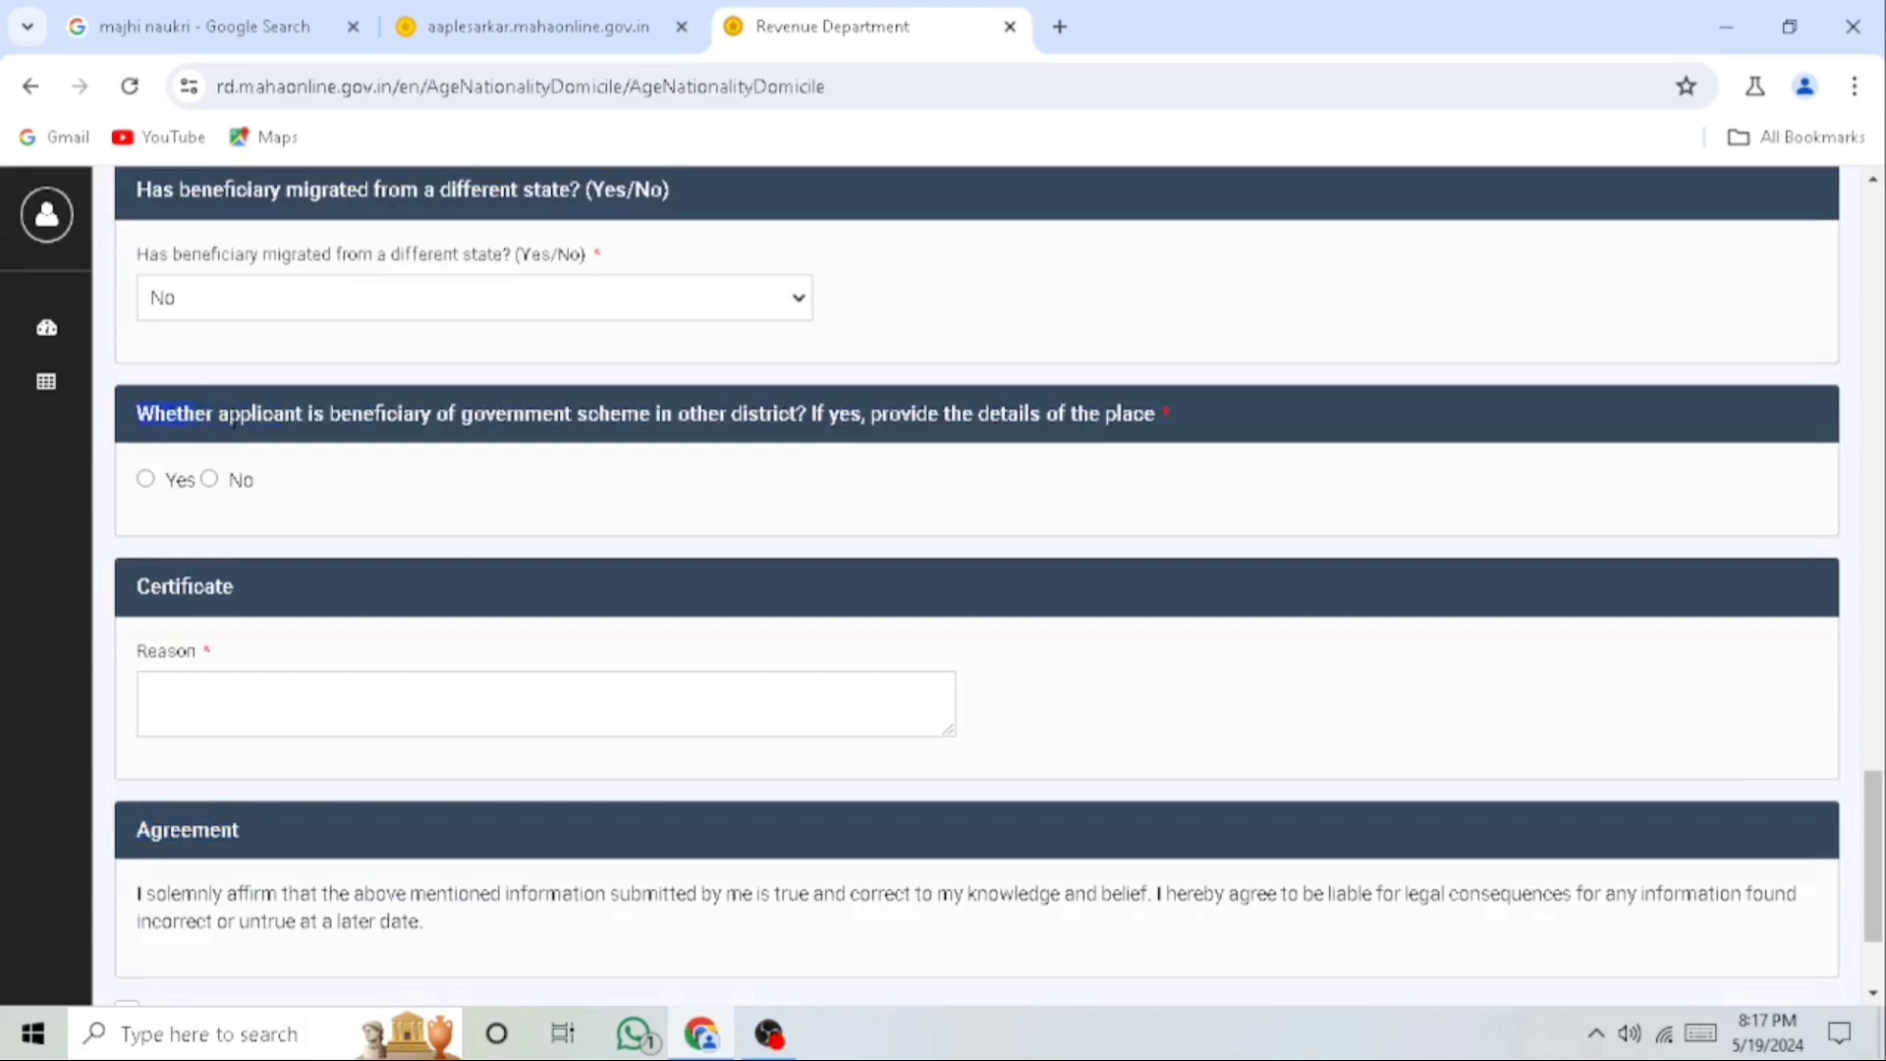
left_click_drag(374, 405, 822, 413)
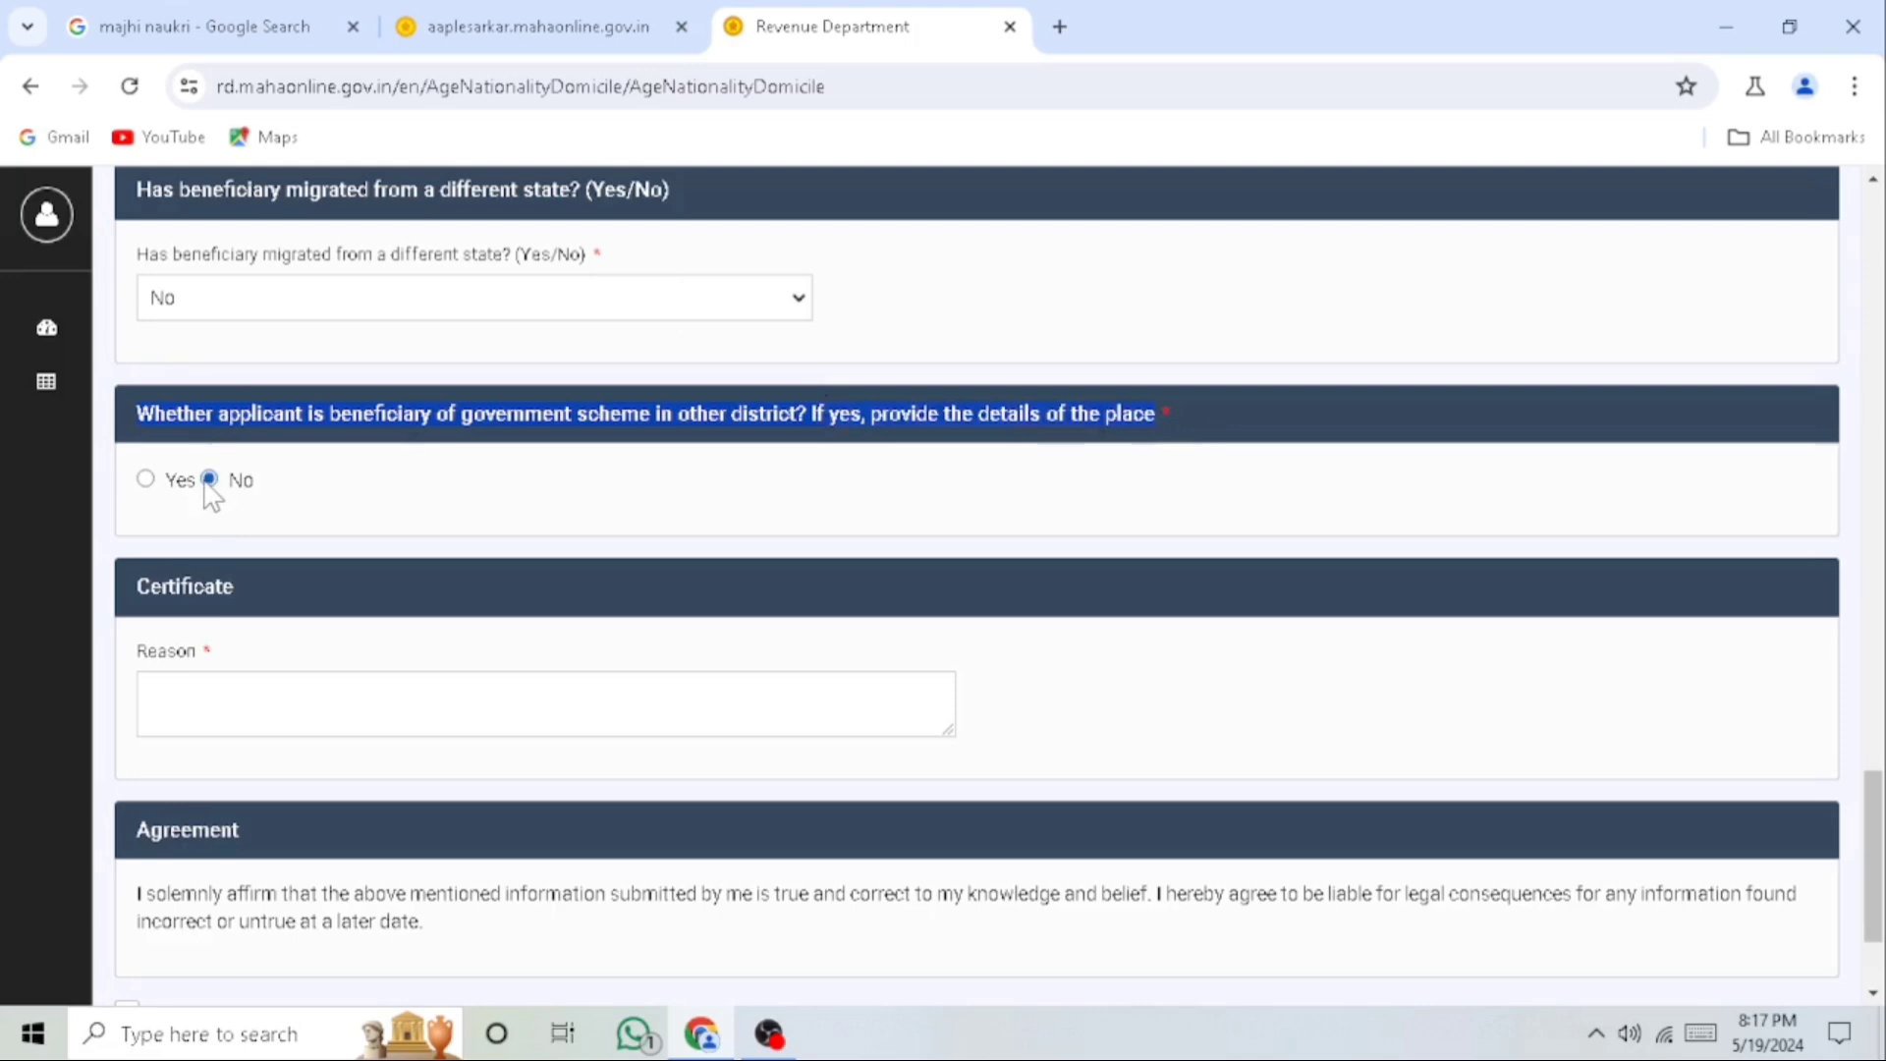
Enter "education" as the reason for the certificate
double_click(143, 589)
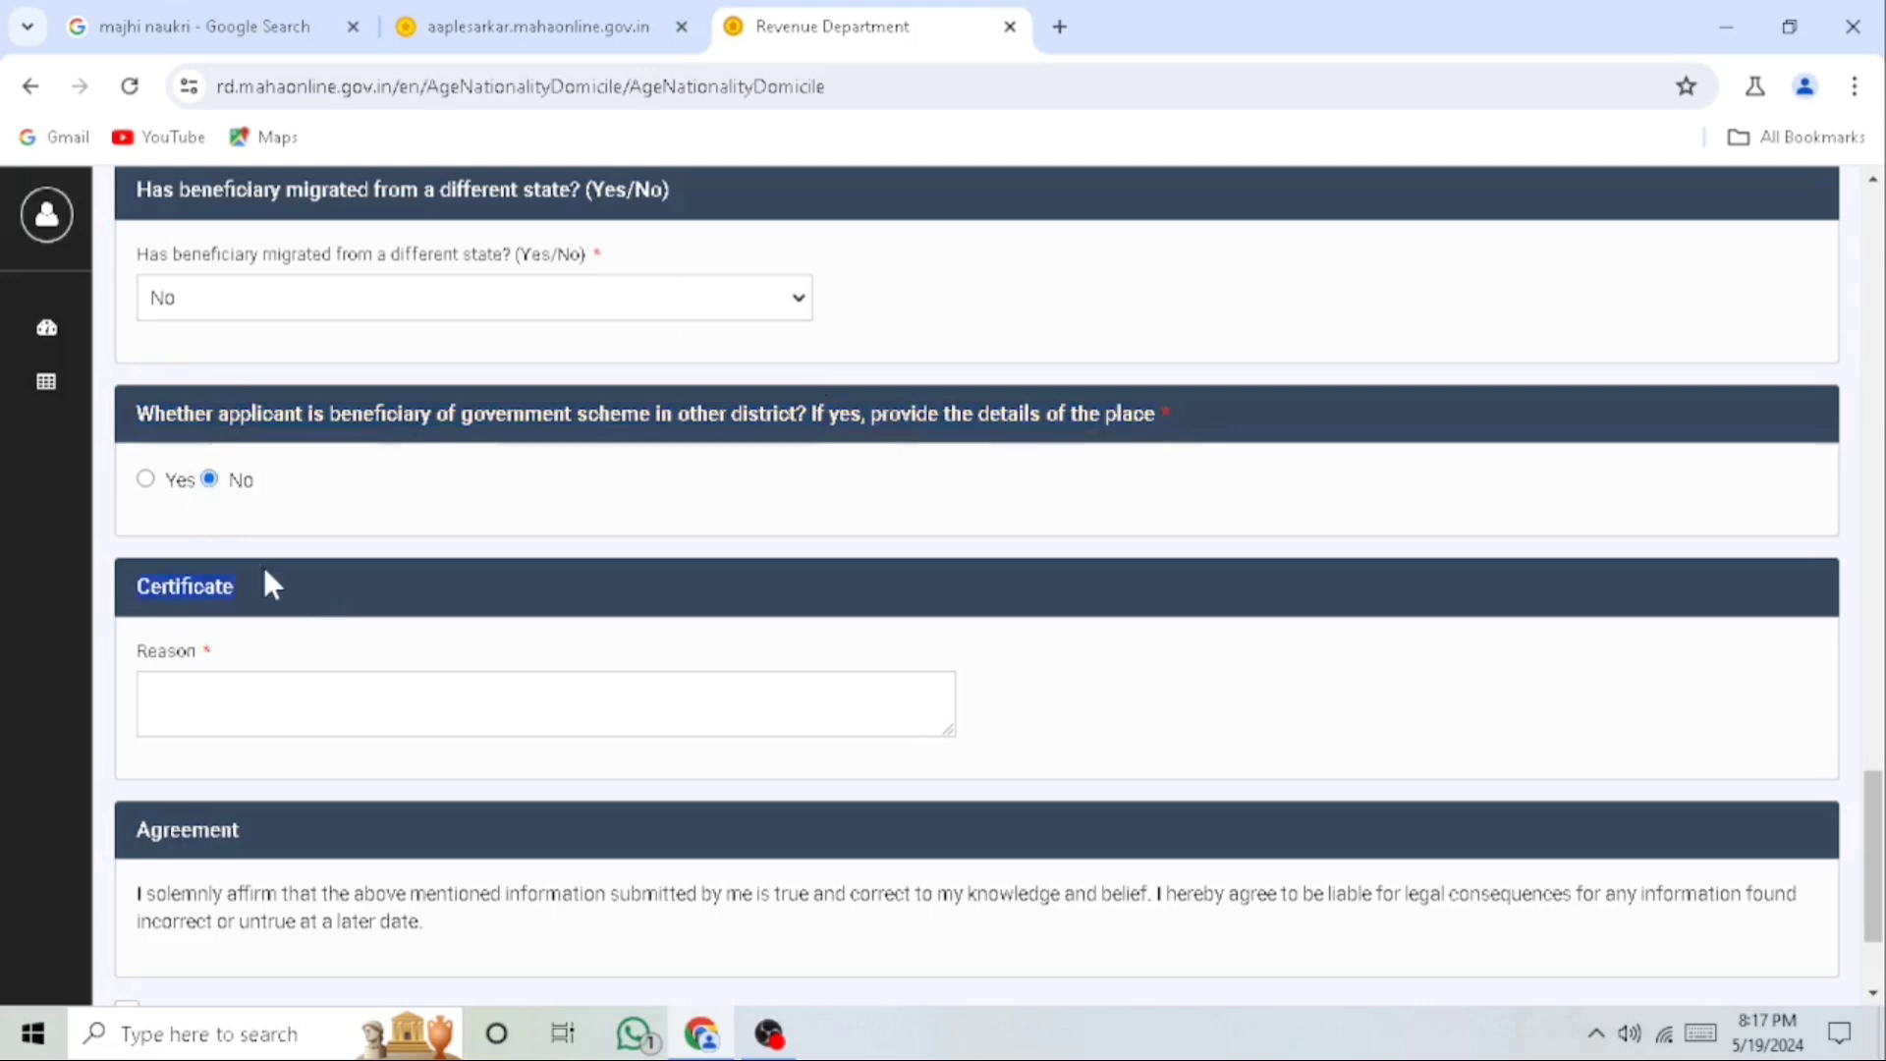
double_click(182, 652)
left_click(253, 697)
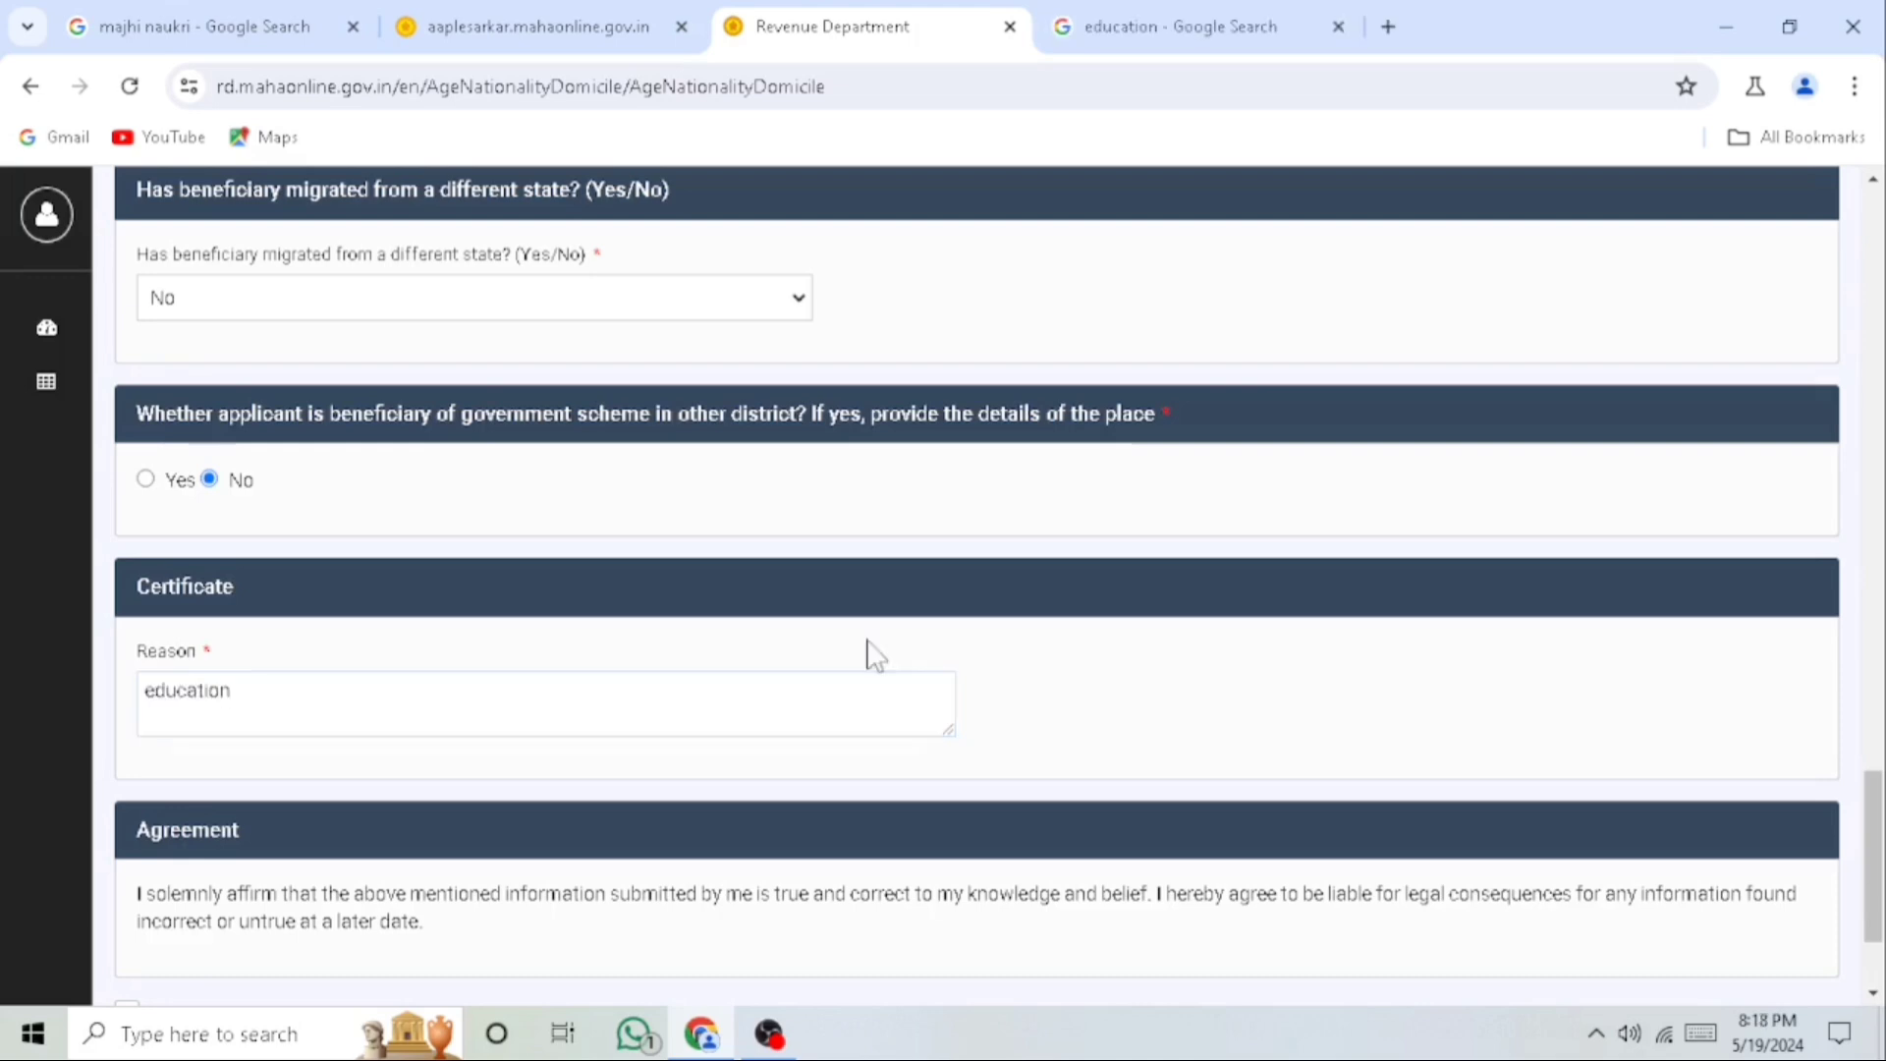
Accept the agreement, save the application form and acknowledge the notices to proceed to the document upload stage
scroll(272, 766, "down", 2)
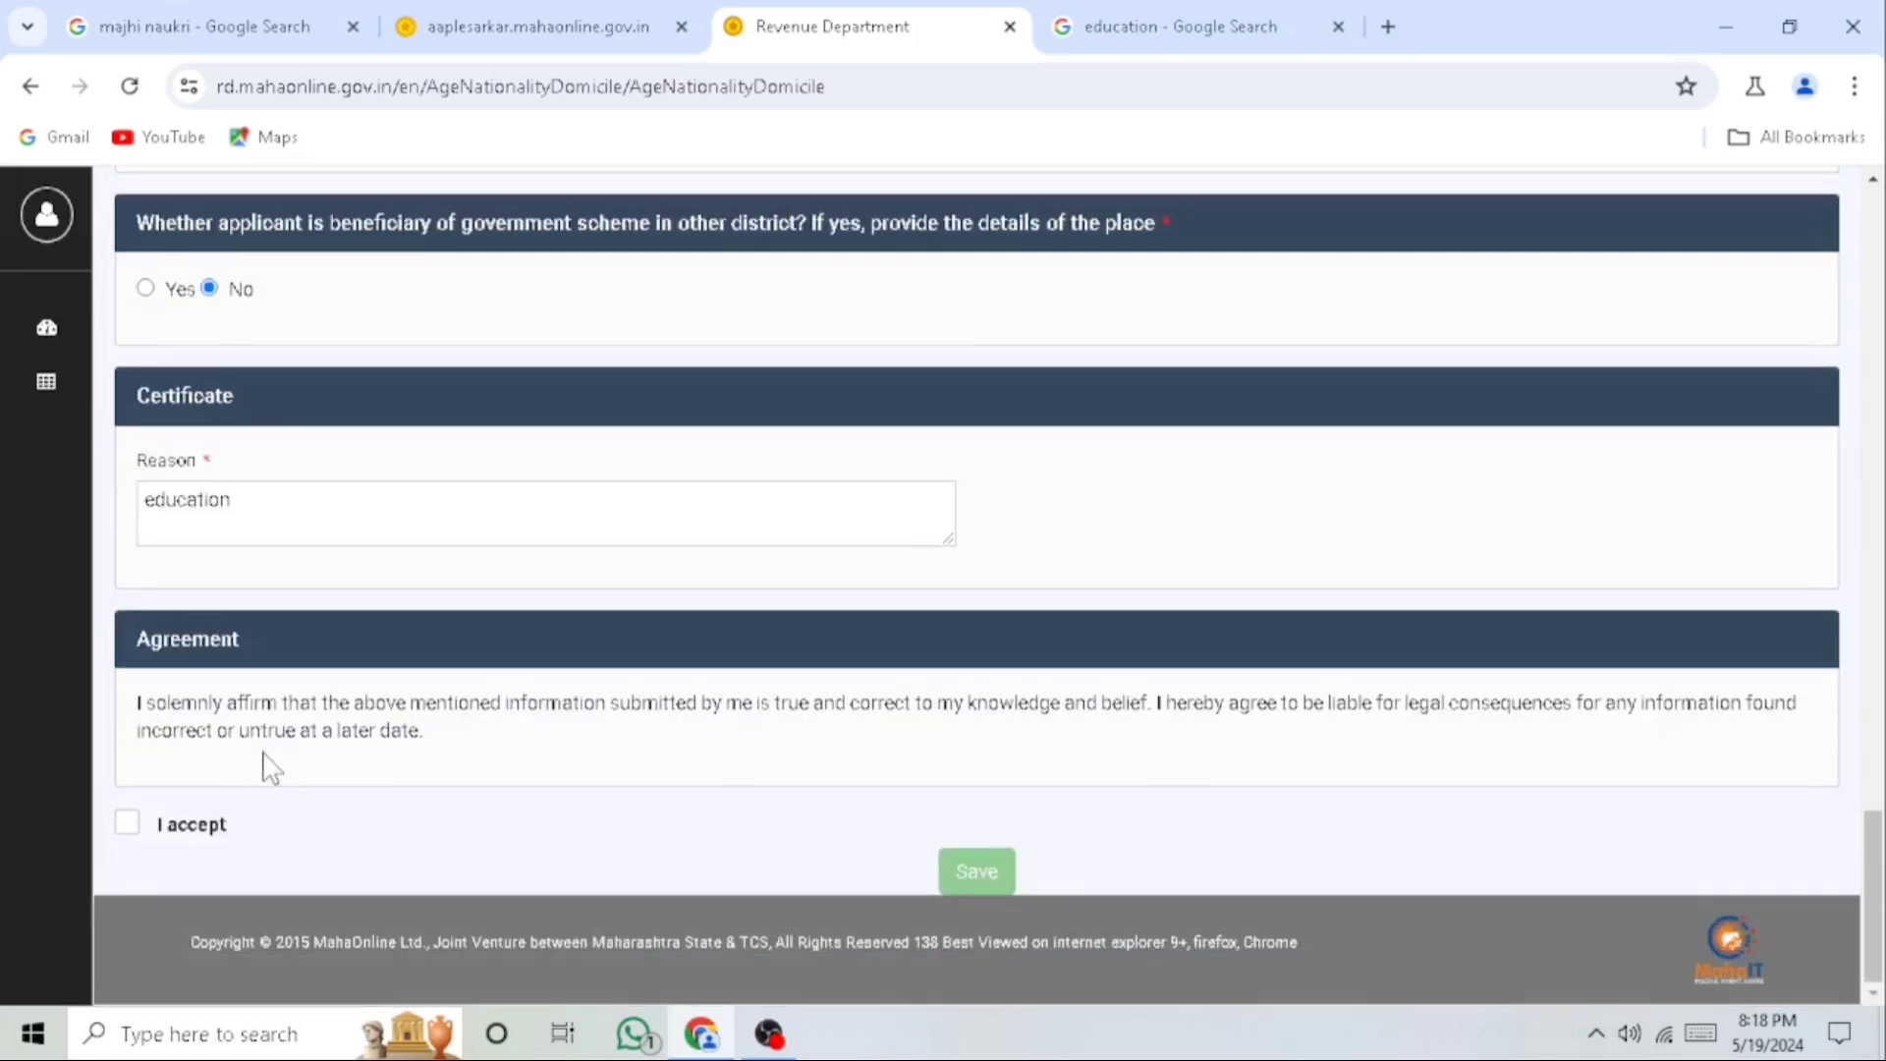
left_click(127, 825)
left_click(975, 880)
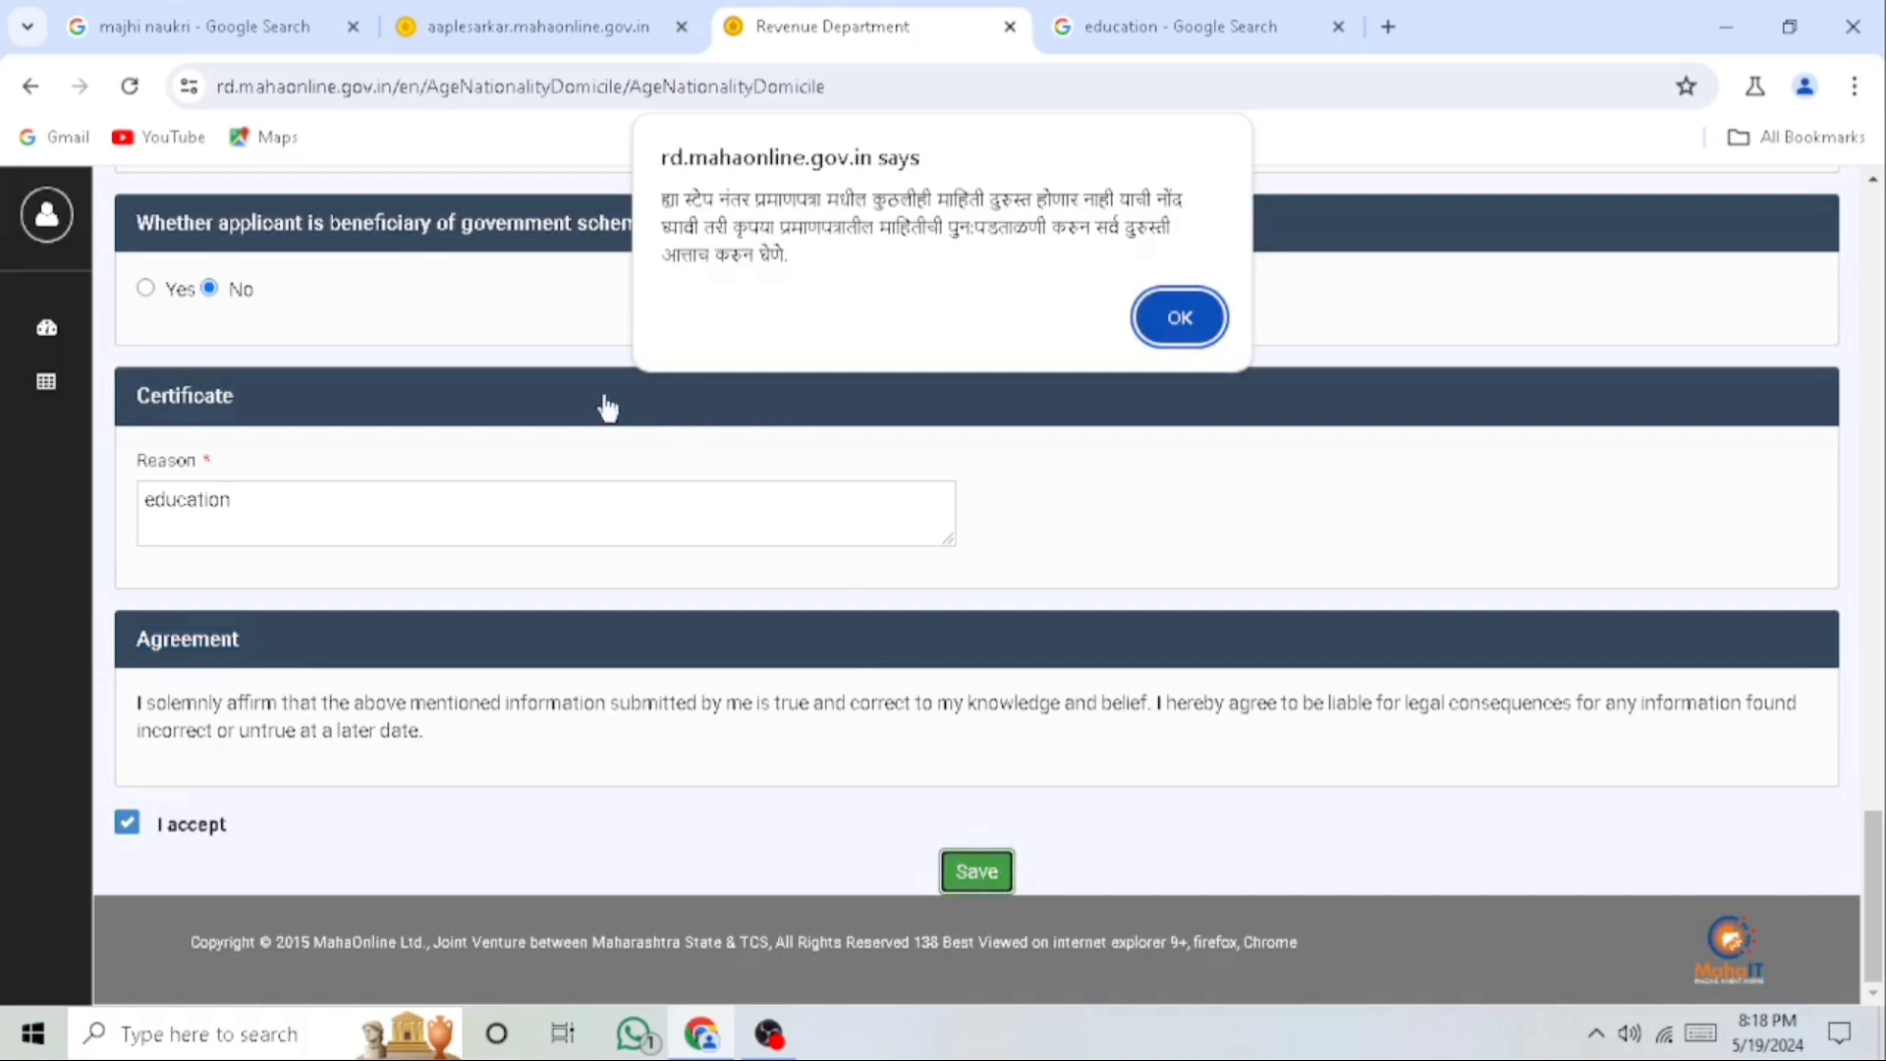
left_click_drag(665, 199, 836, 261)
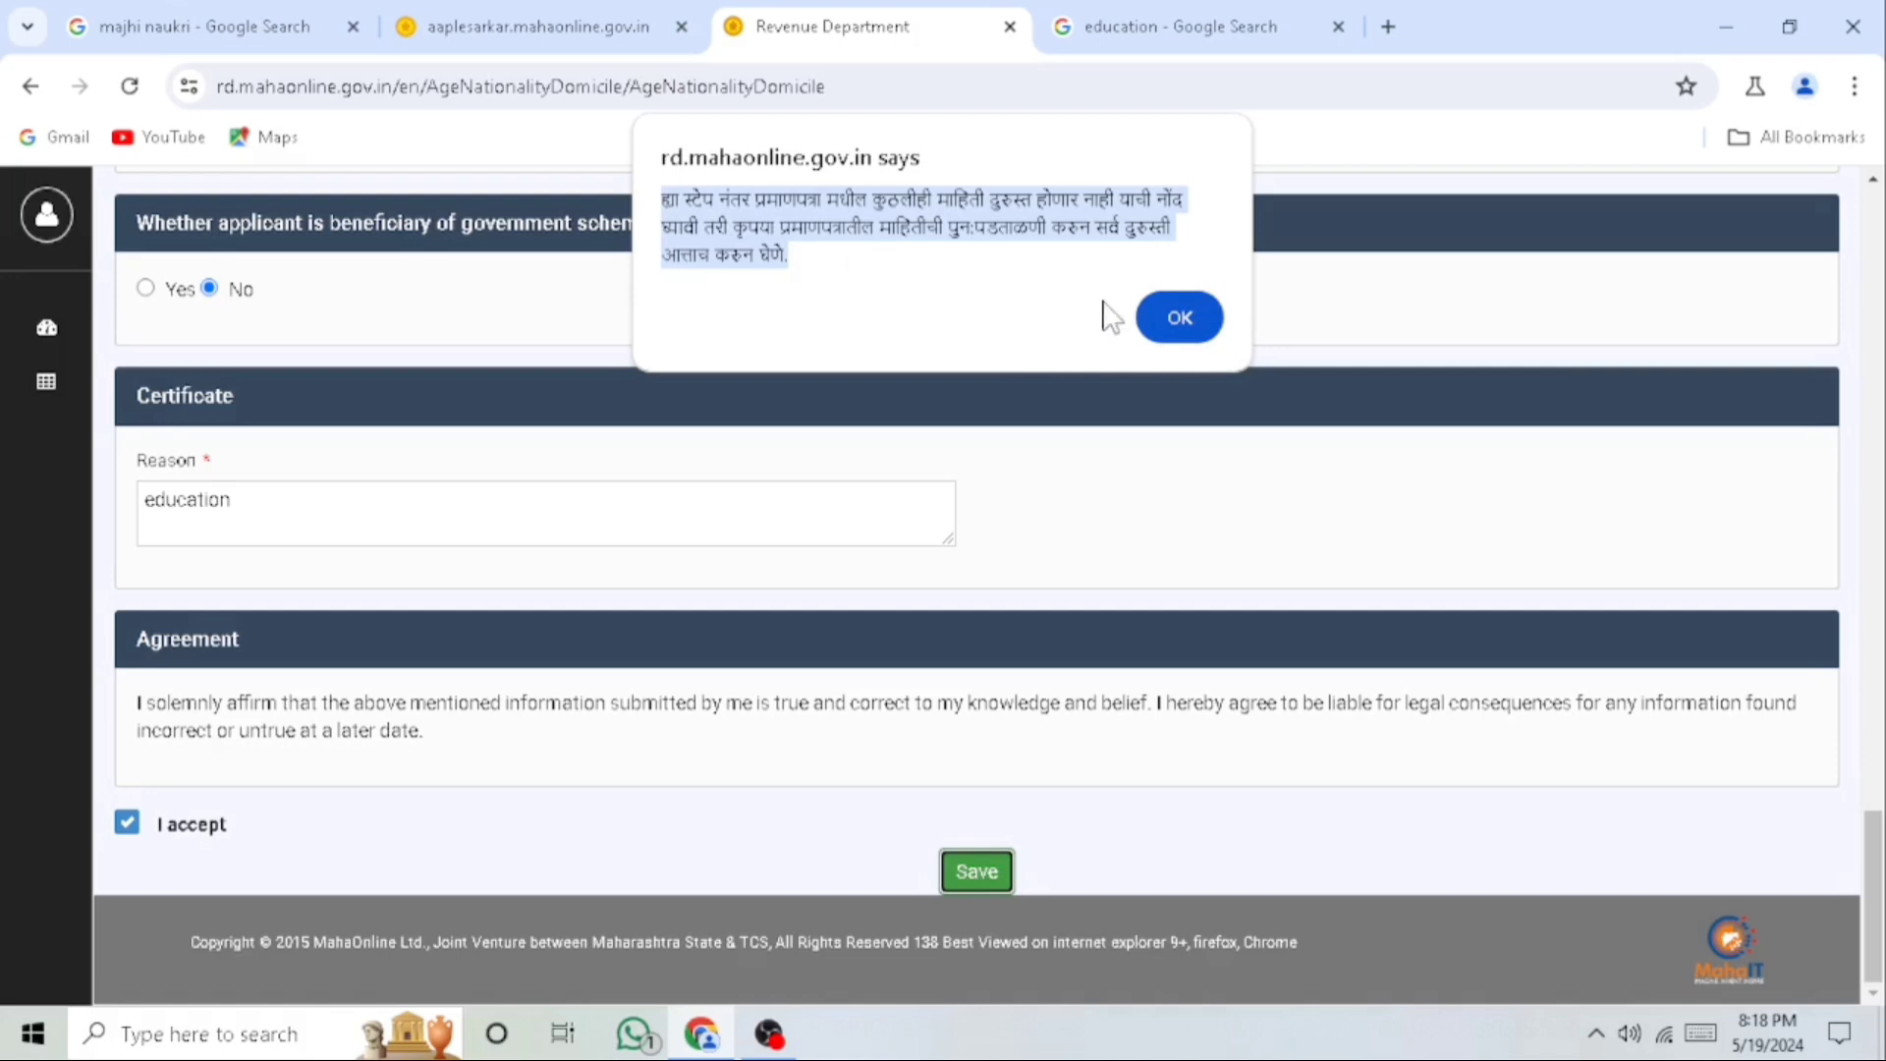
left_click(1172, 332)
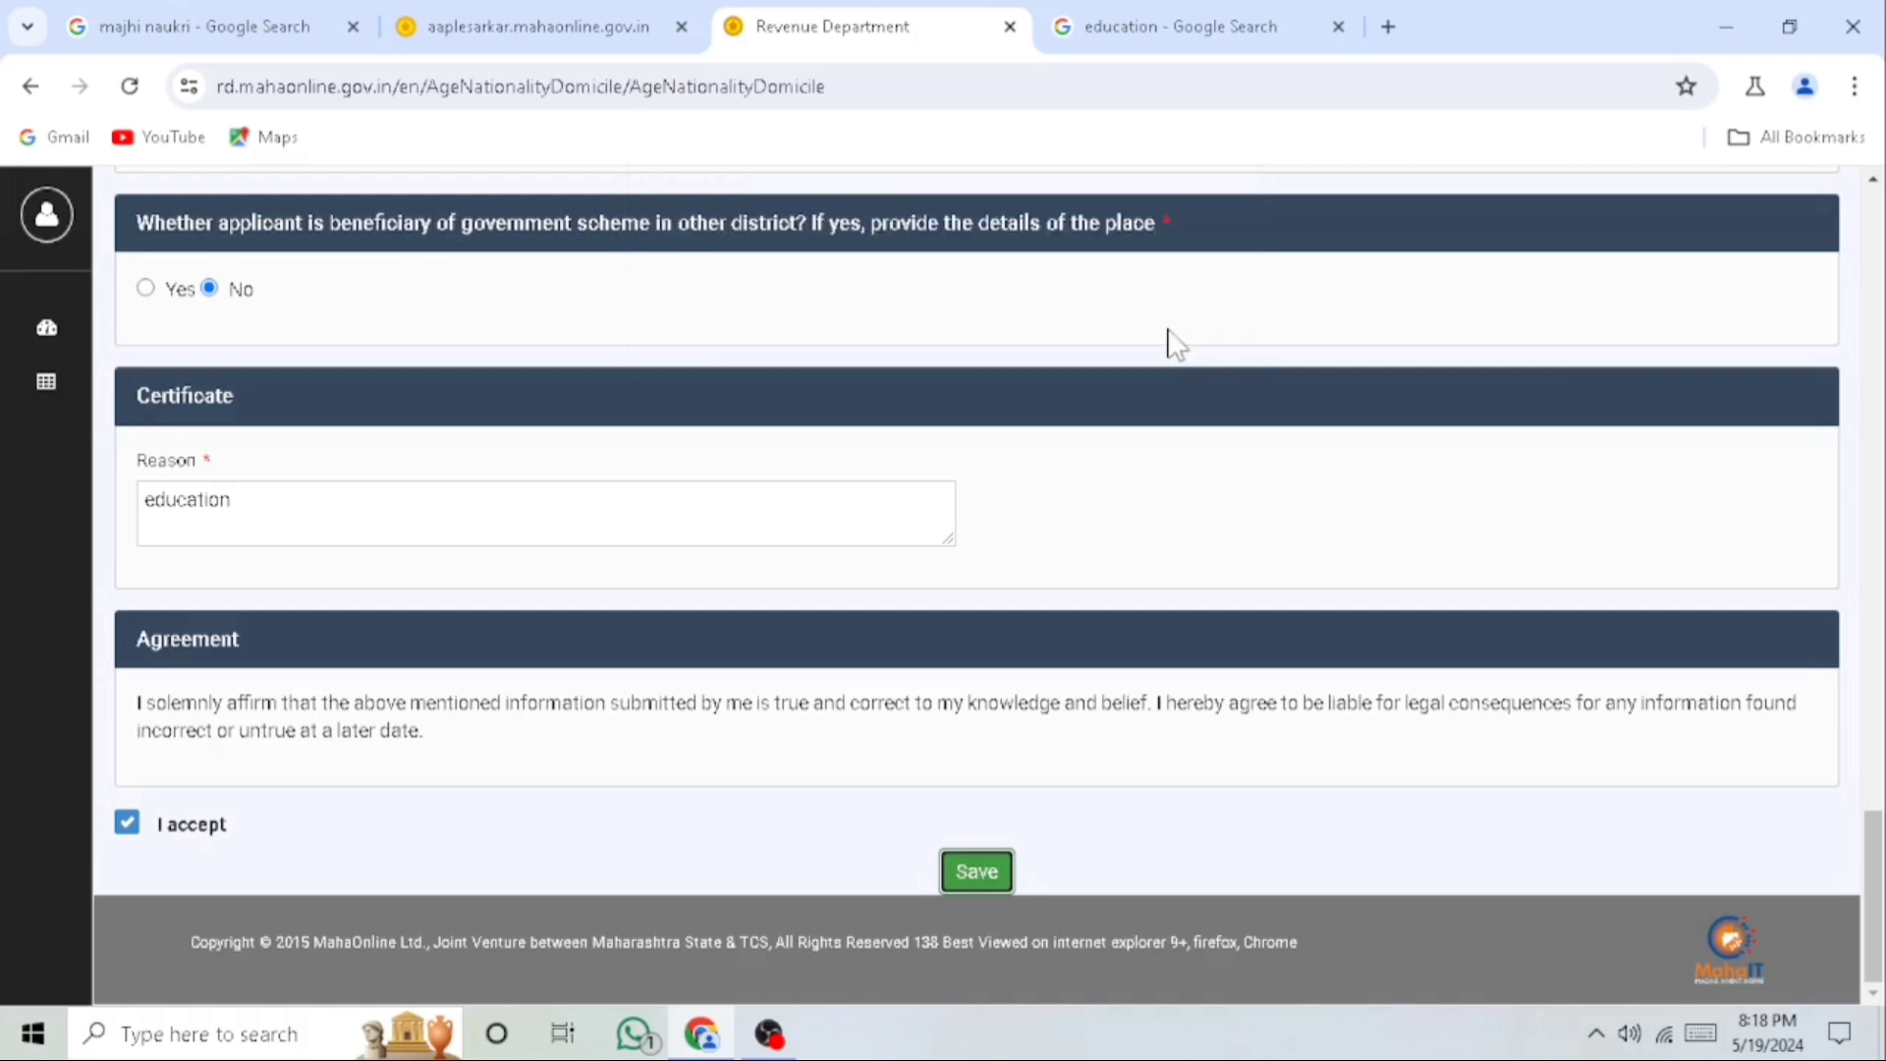
left_click(972, 890)
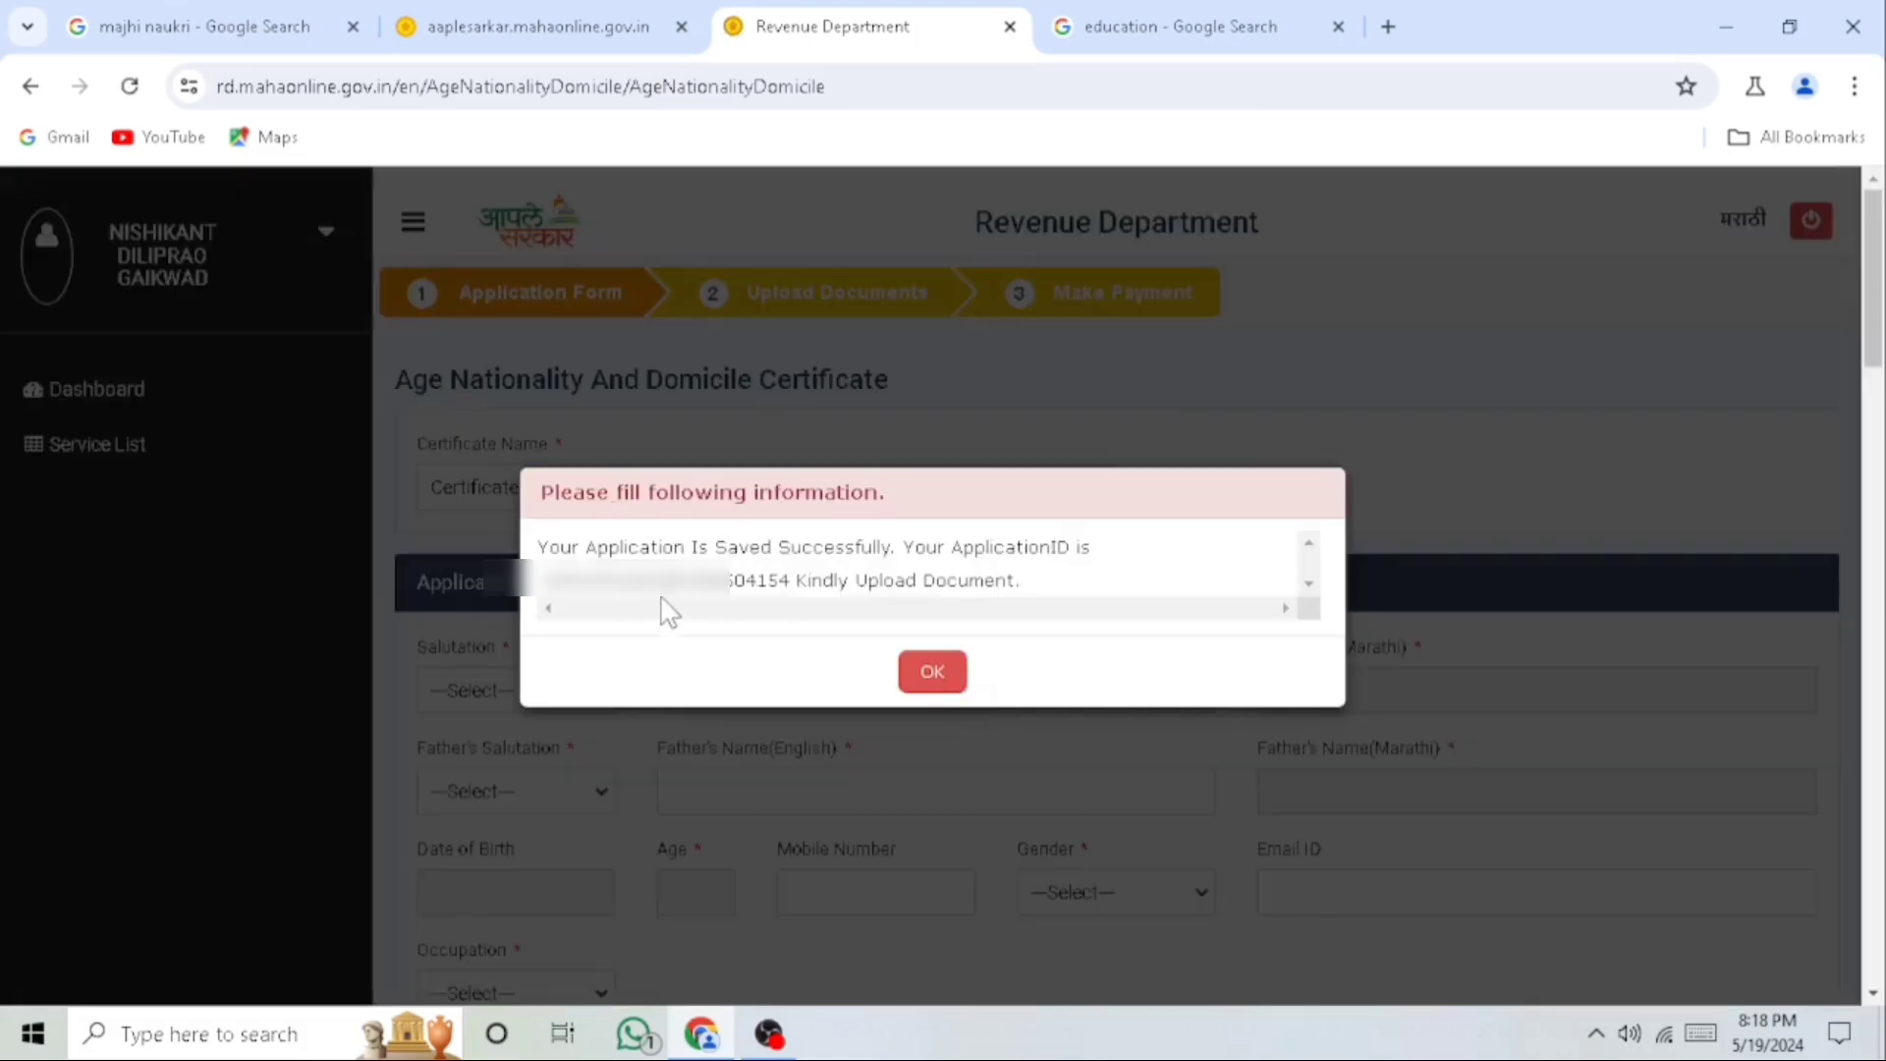
left_click_drag(539, 580, 865, 588)
left_click(933, 673)
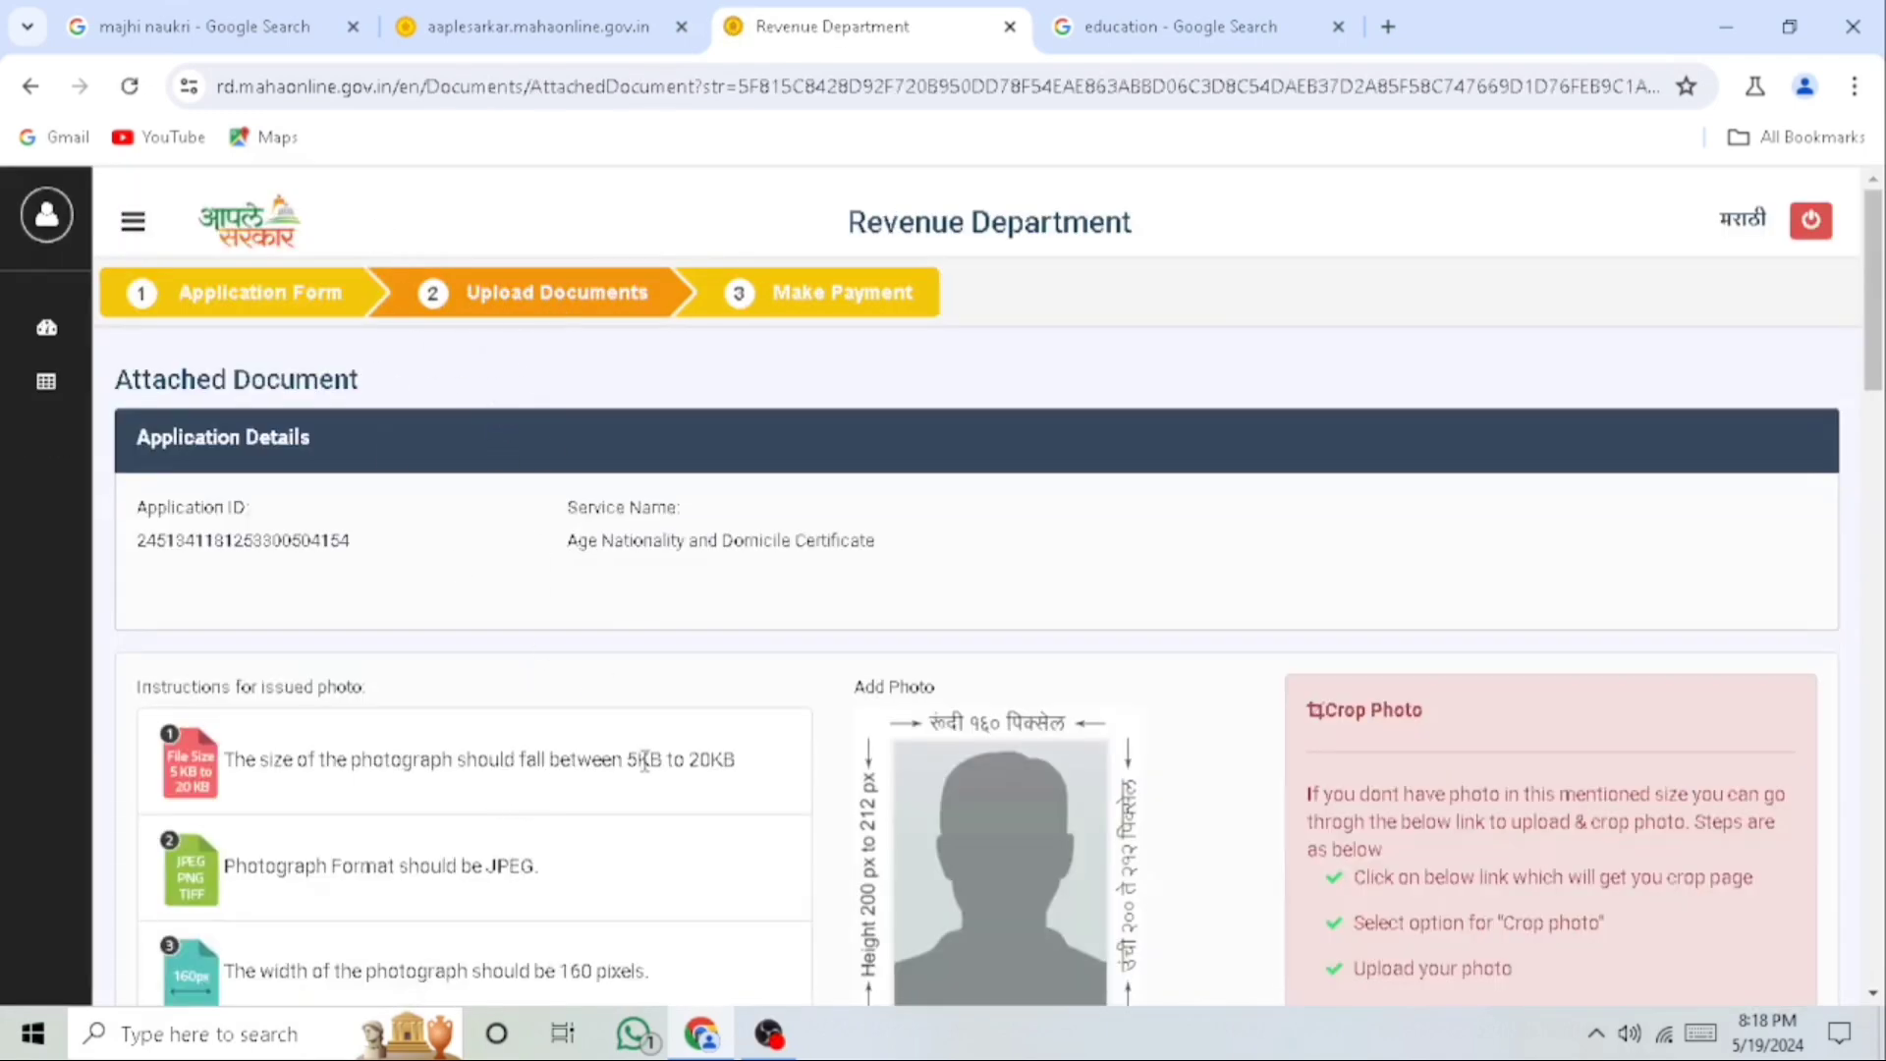
Check the photograph size requirements and upload the applicant's photo
left_click_drag(629, 759, 737, 761)
scroll(812, 724, "down", 3)
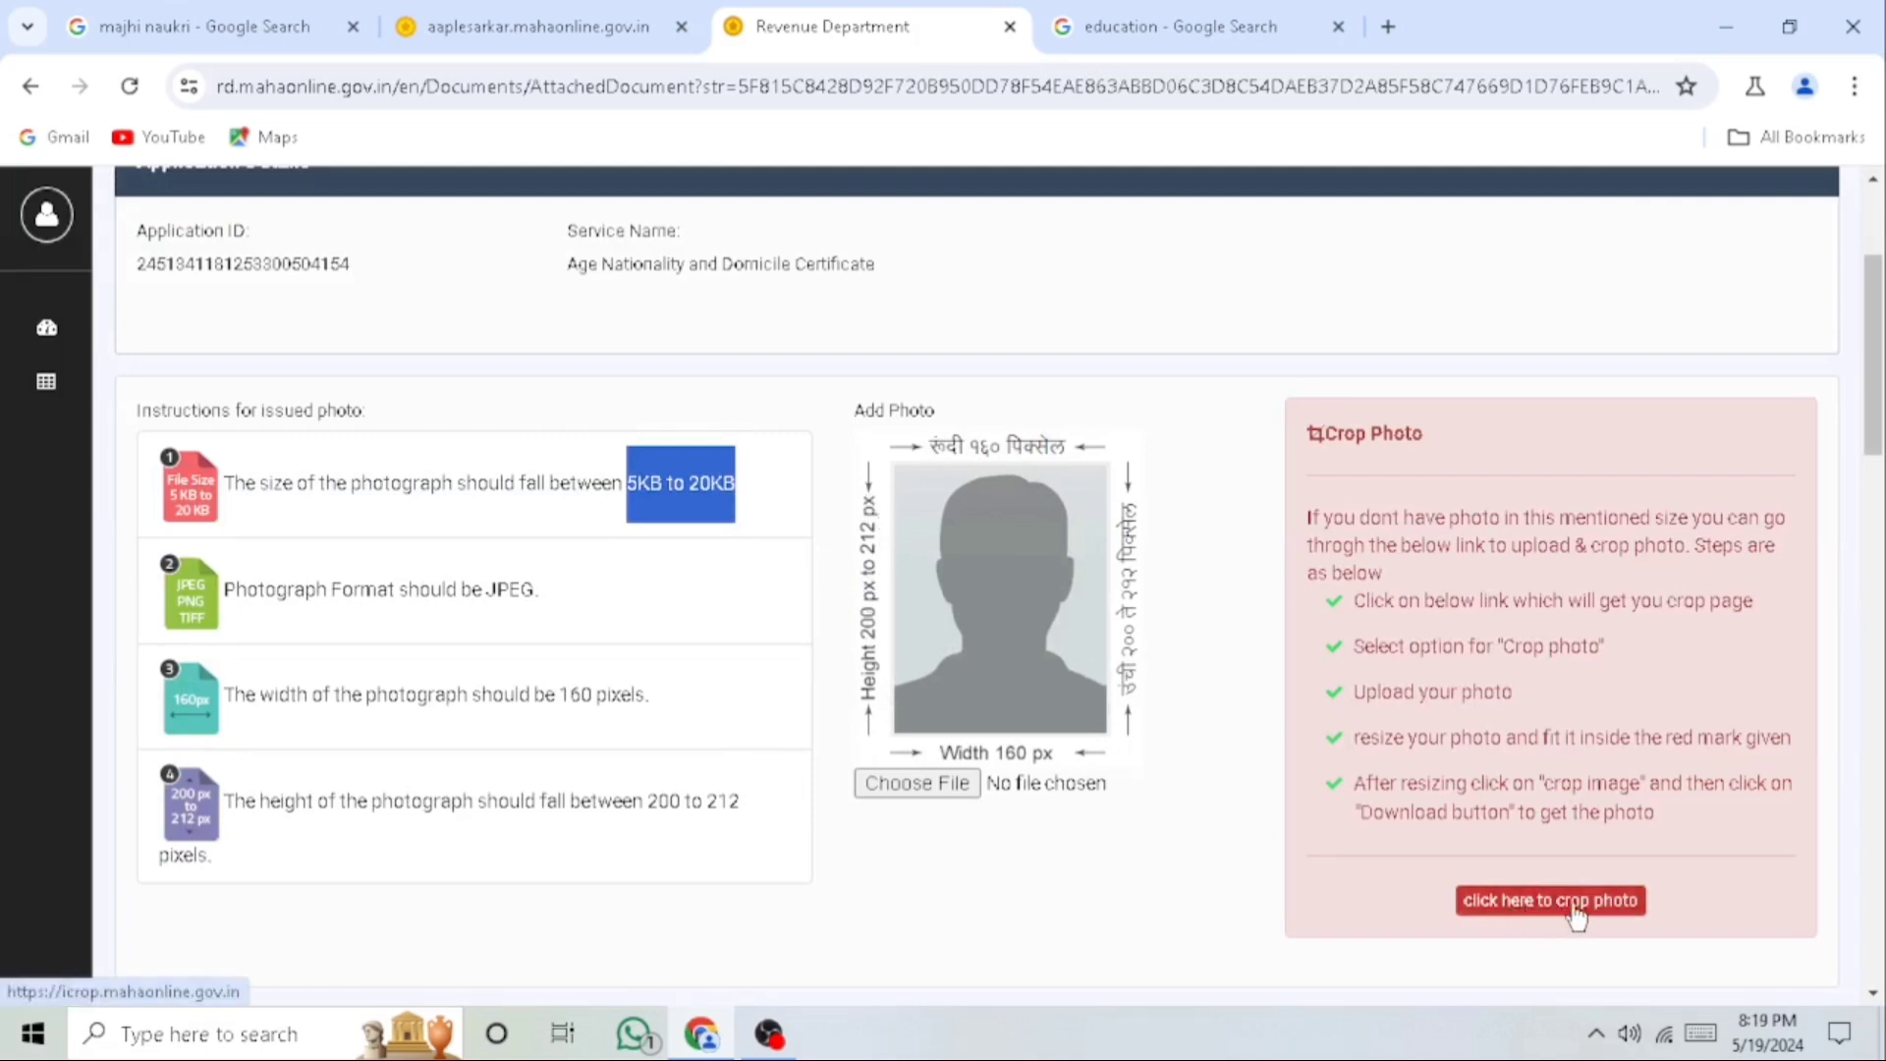
left_click(1488, 909)
left_click(917, 783)
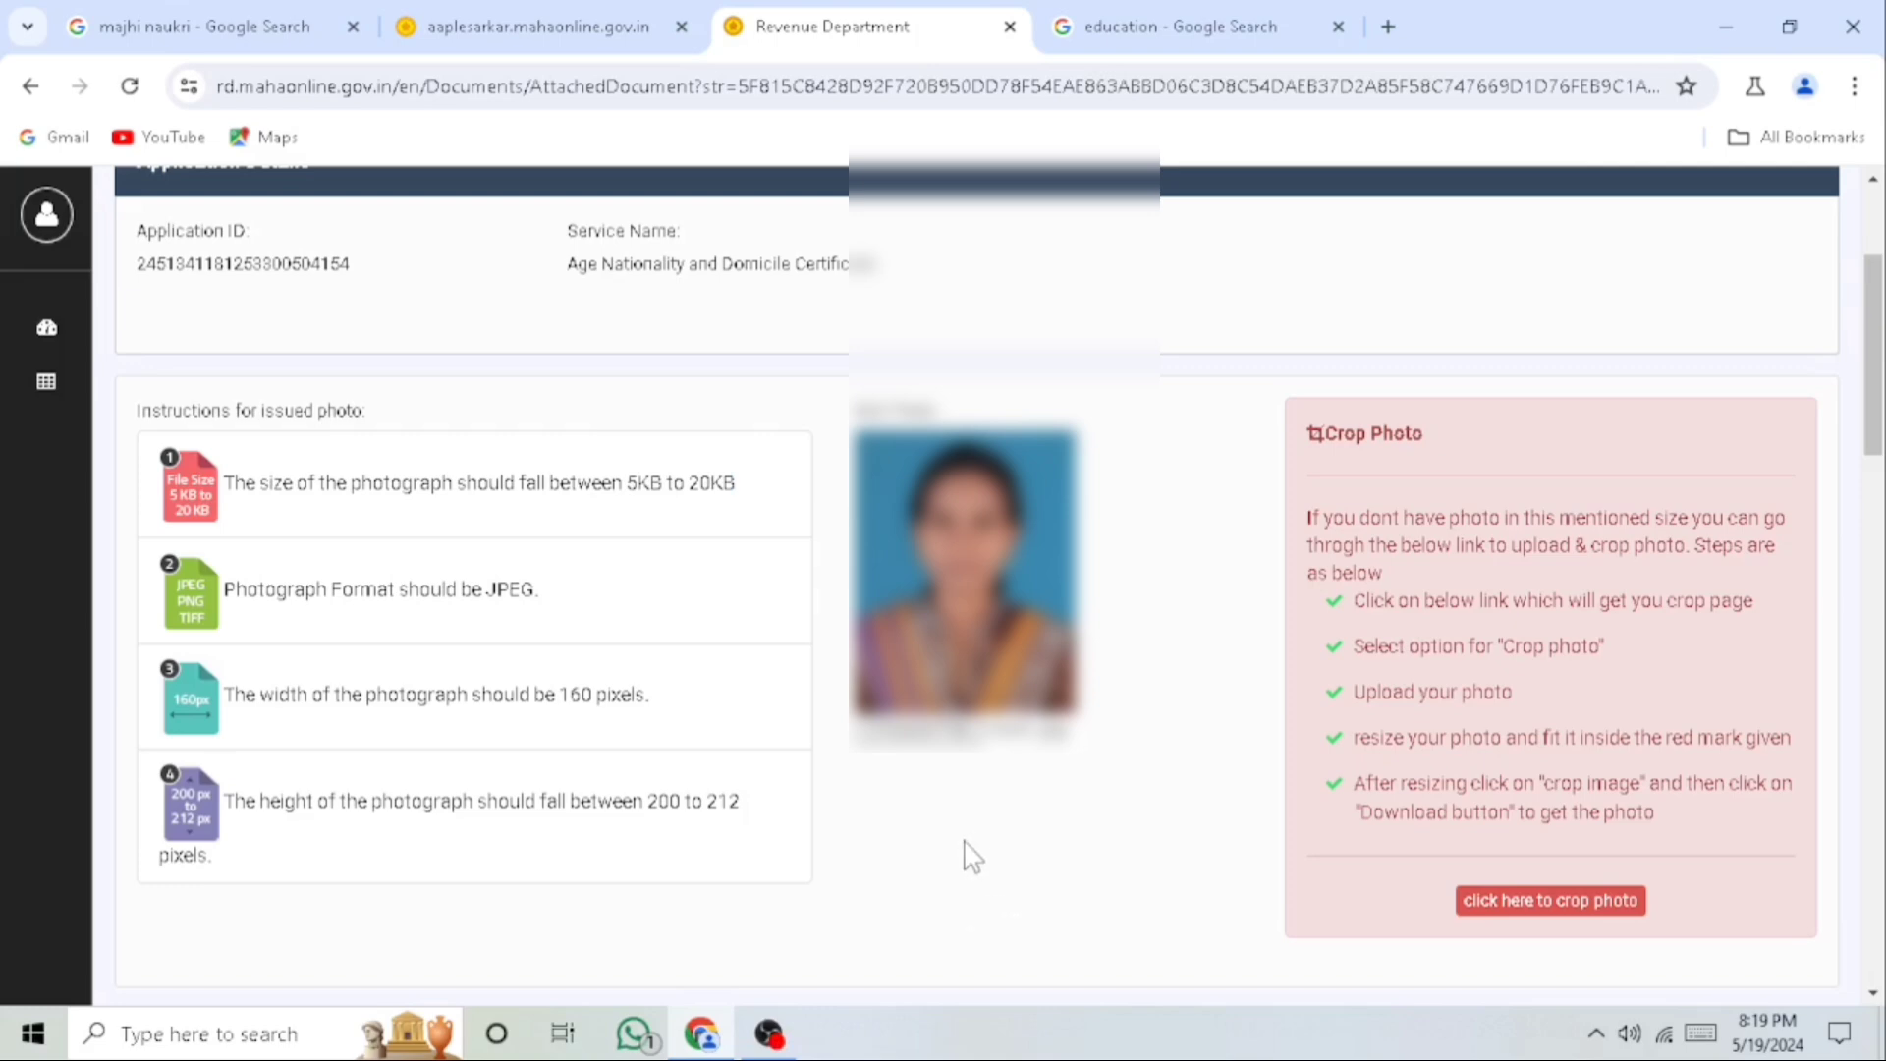
Choose Aadhaar Card as the proof of identity and attach the applicant's Aadhaar card image from the documents folder
scroll(969, 855, "down", 7)
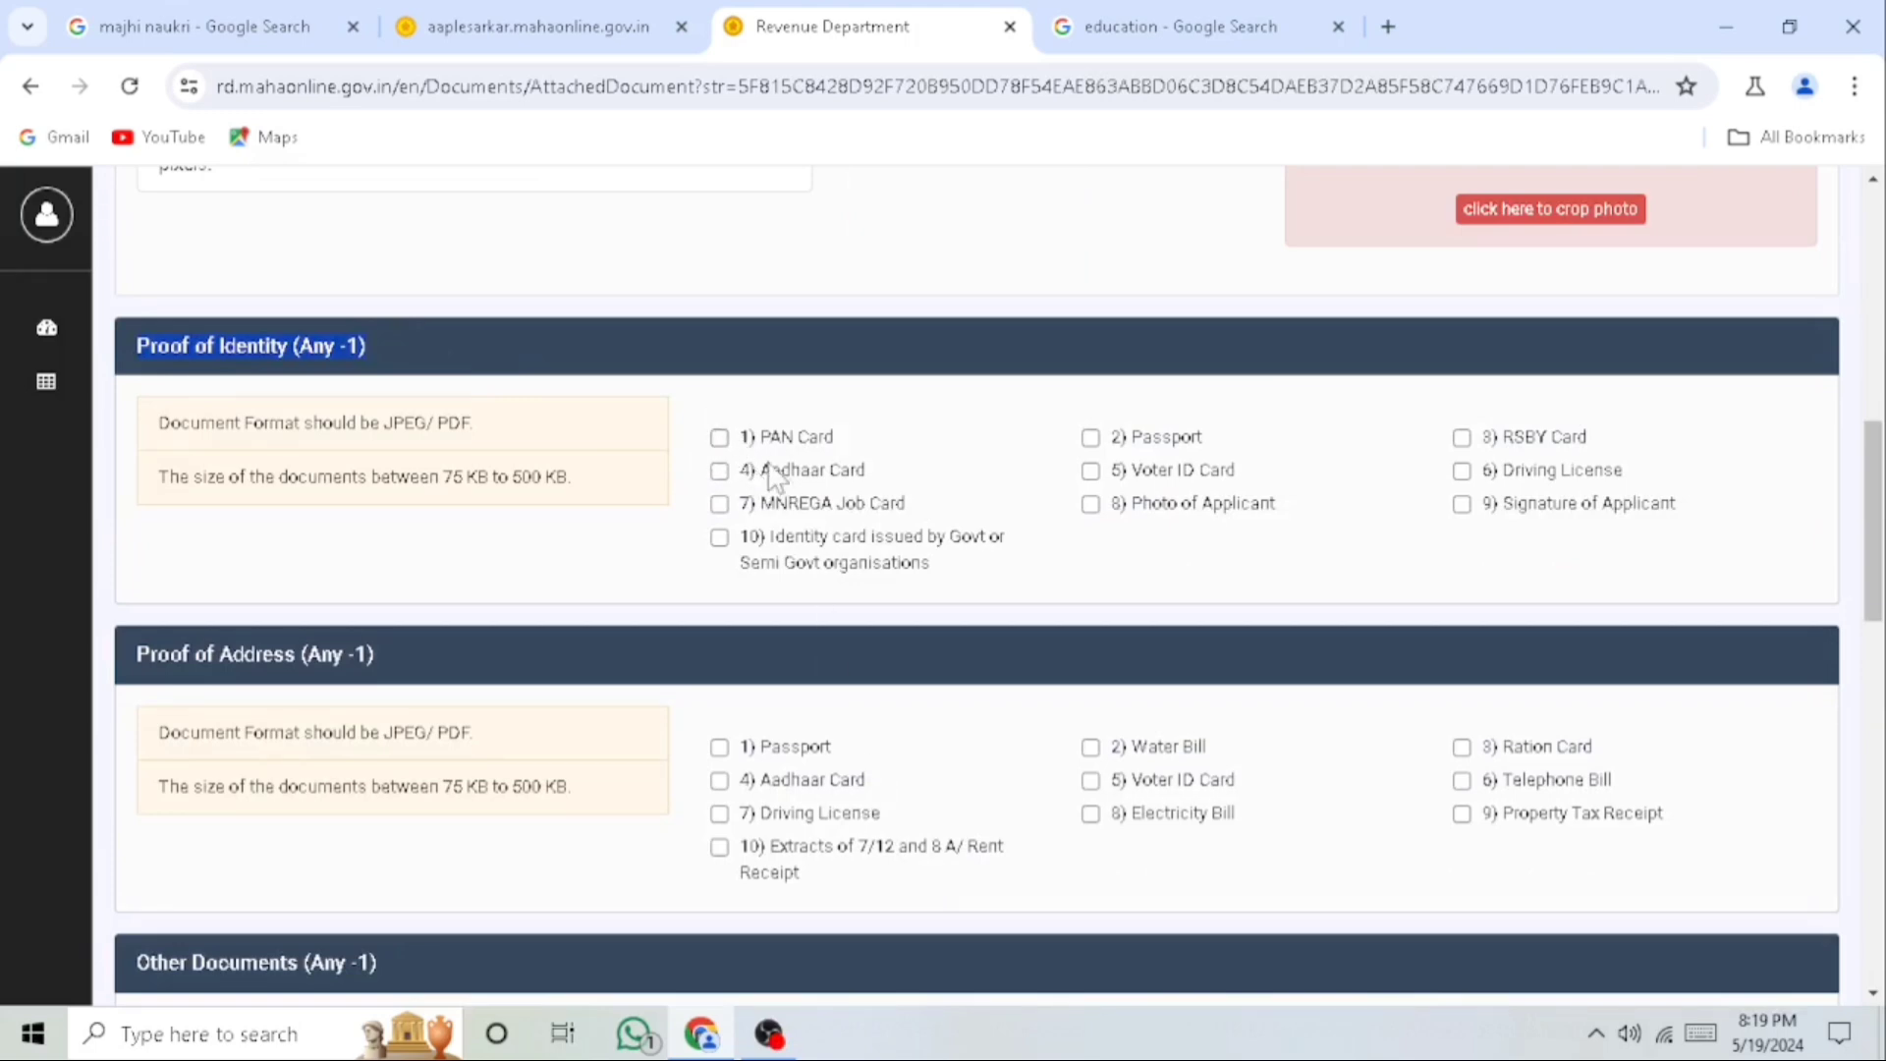
left_click_drag(761, 444, 872, 447)
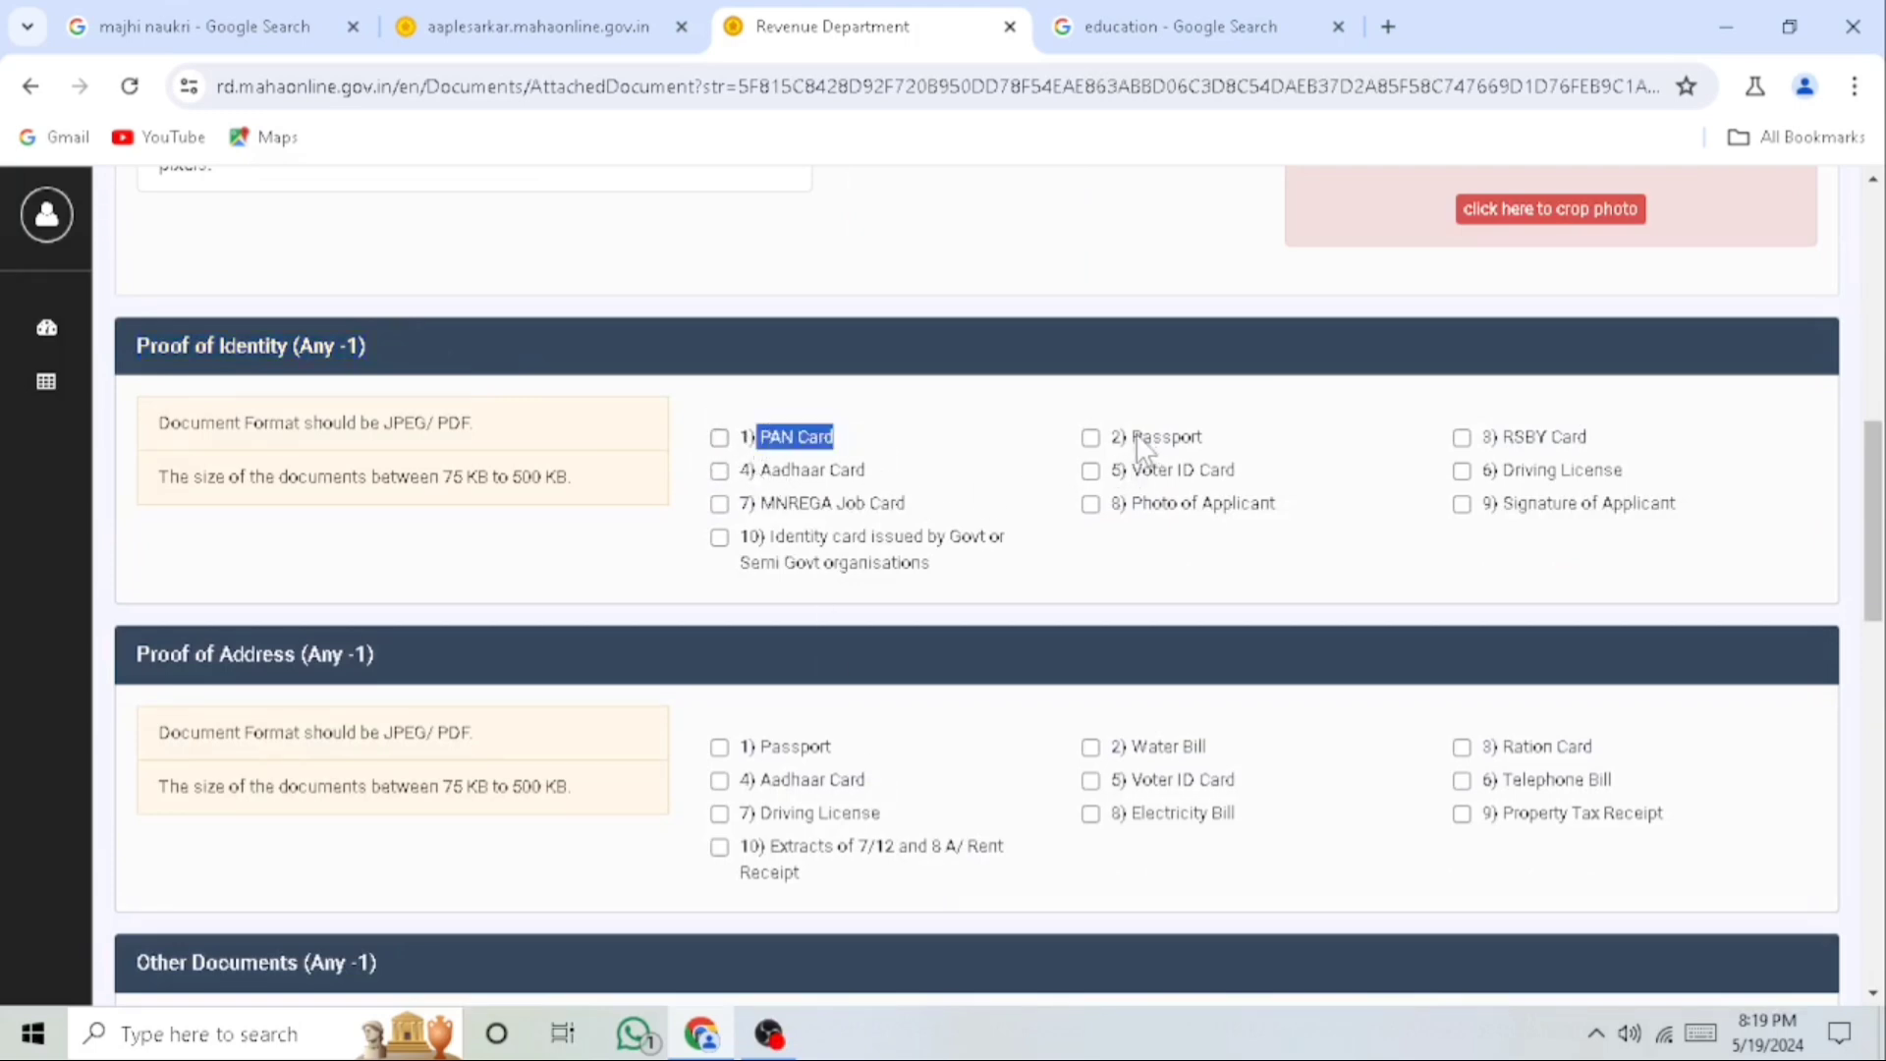
left_click_drag(1137, 439, 1290, 481)
left_click_drag(761, 474, 929, 481)
left_click(719, 474)
left_click(786, 510)
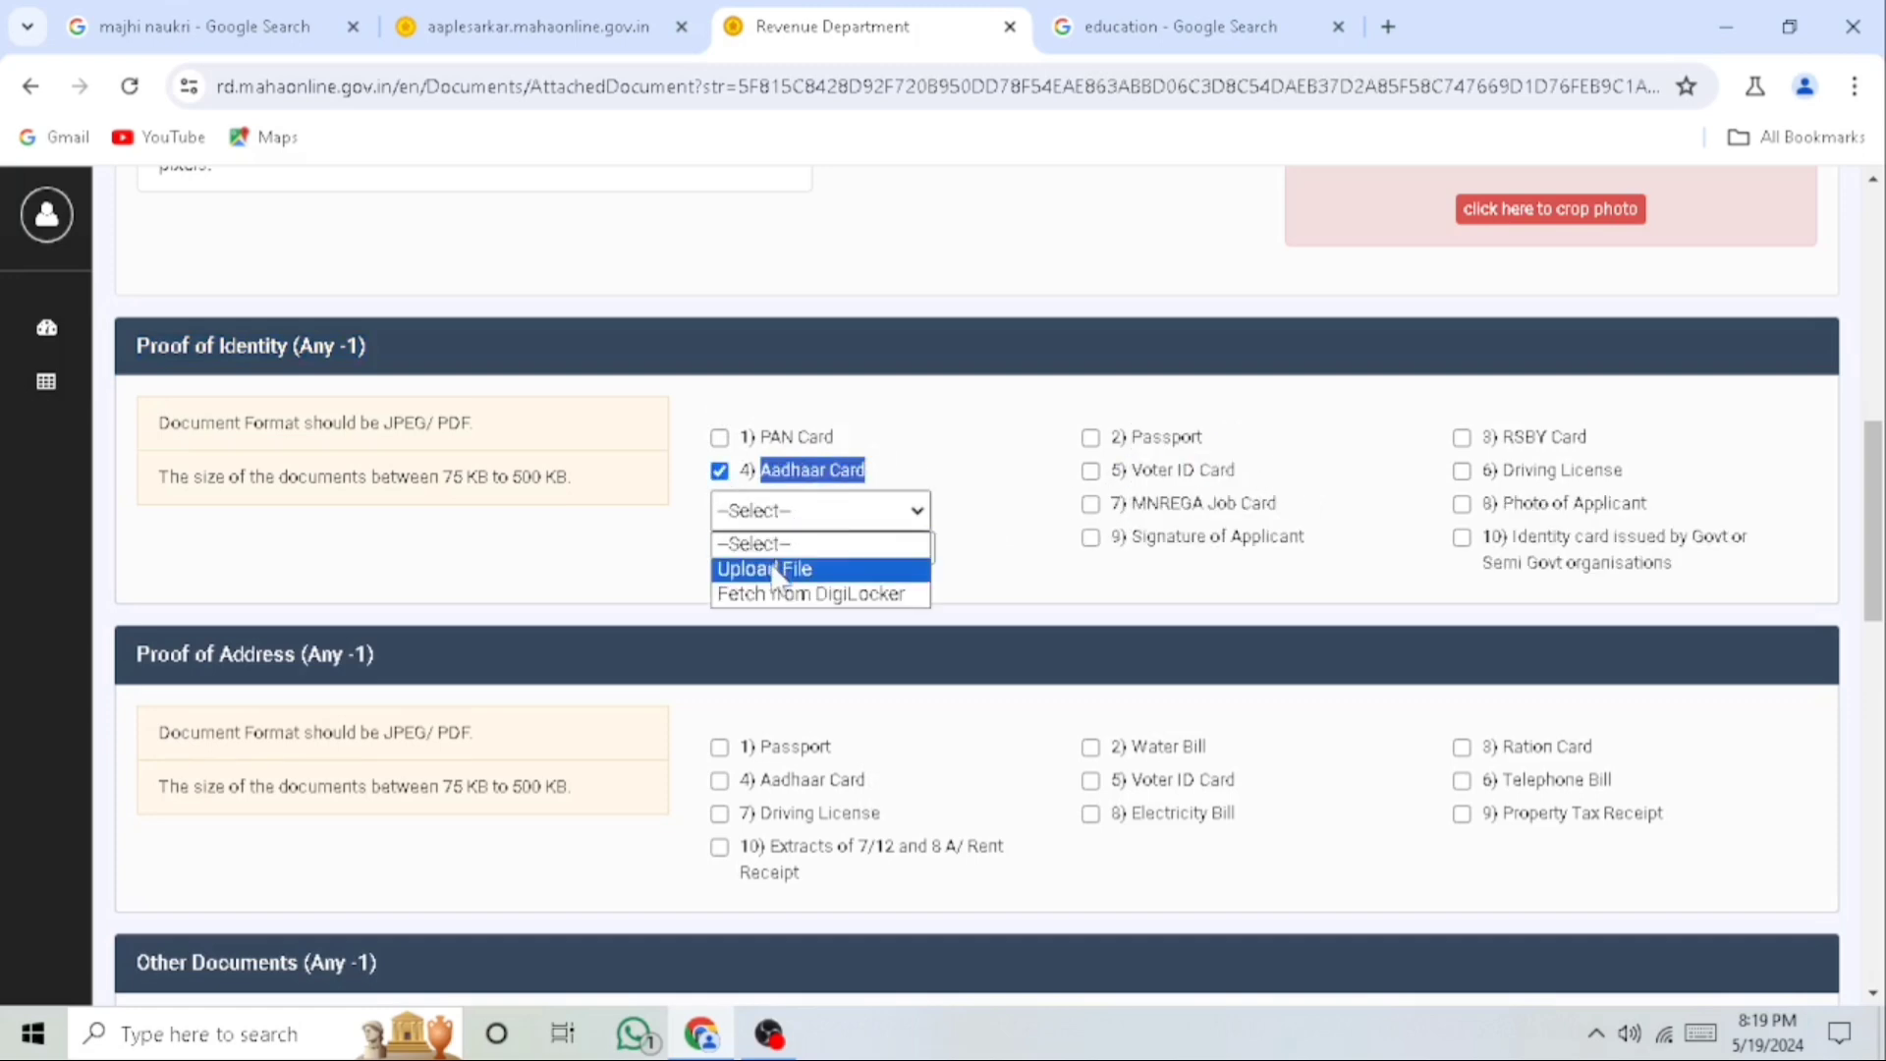
left_click(775, 564)
left_click(780, 552)
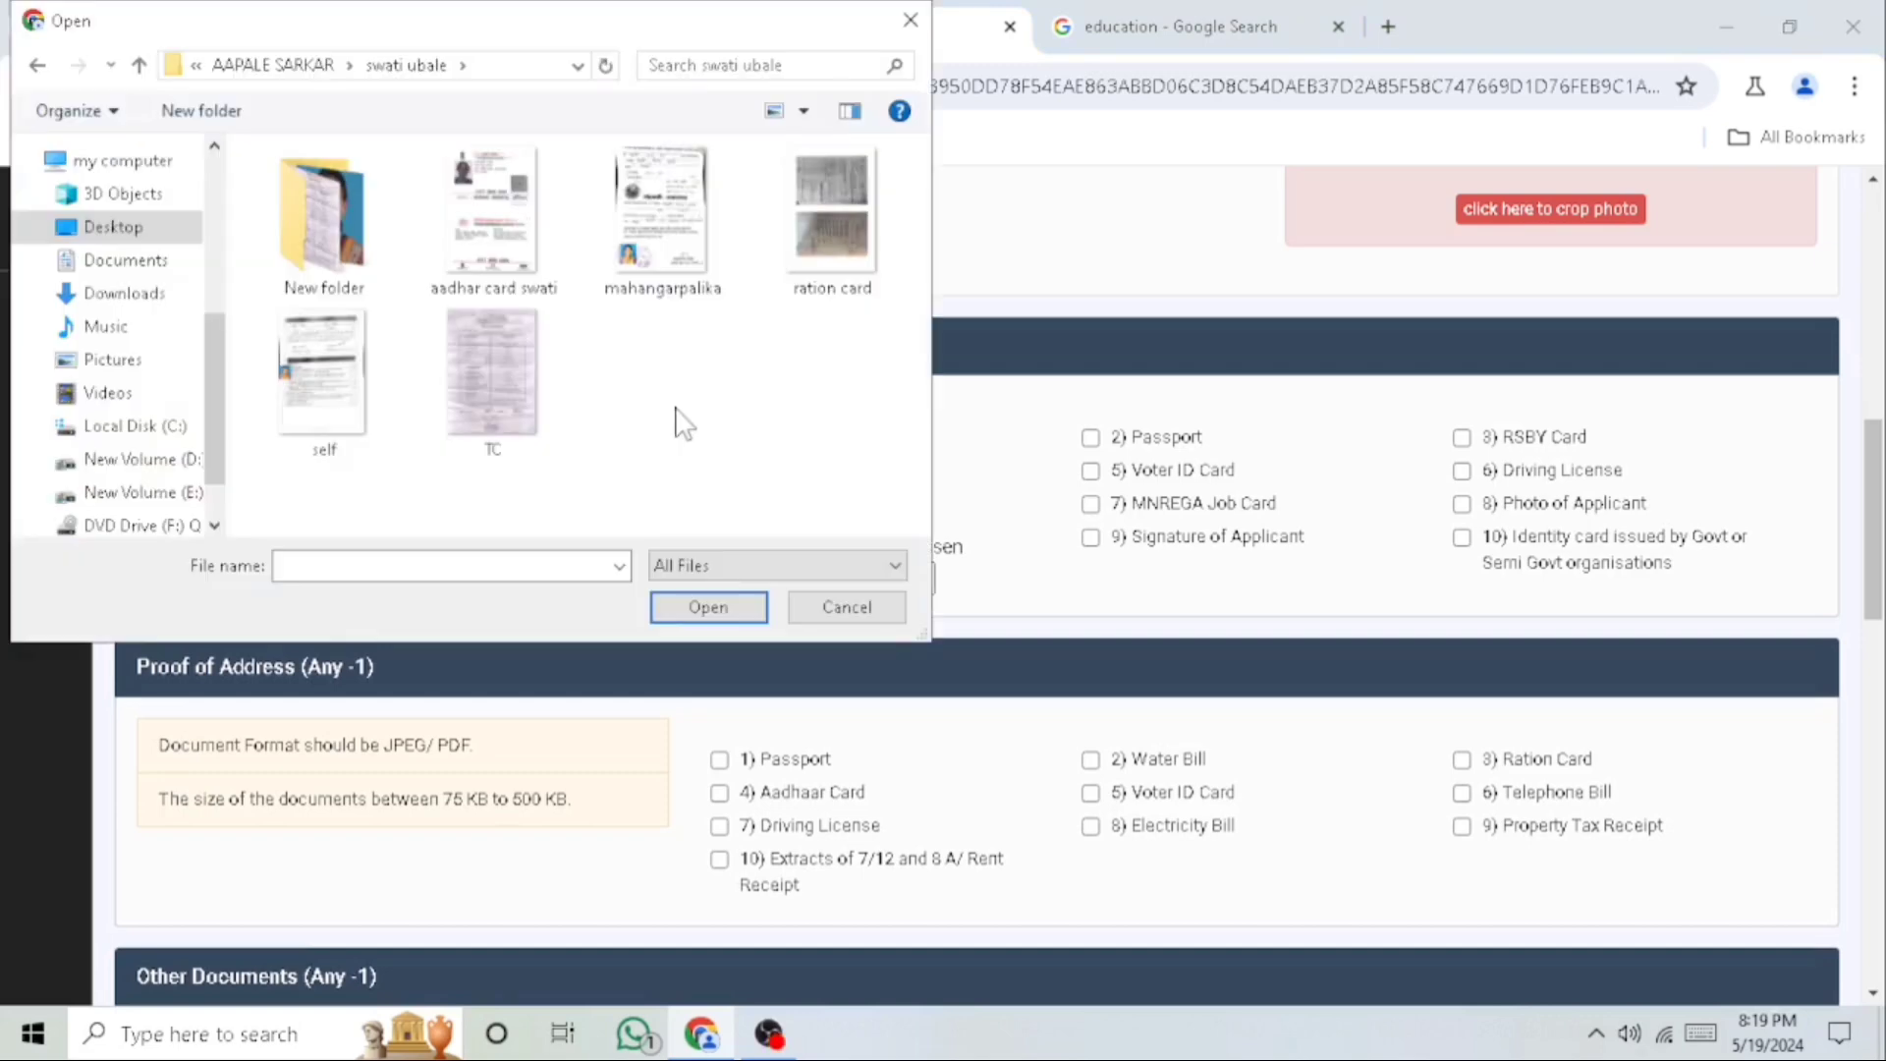
left_click(491, 216)
left_click(709, 608)
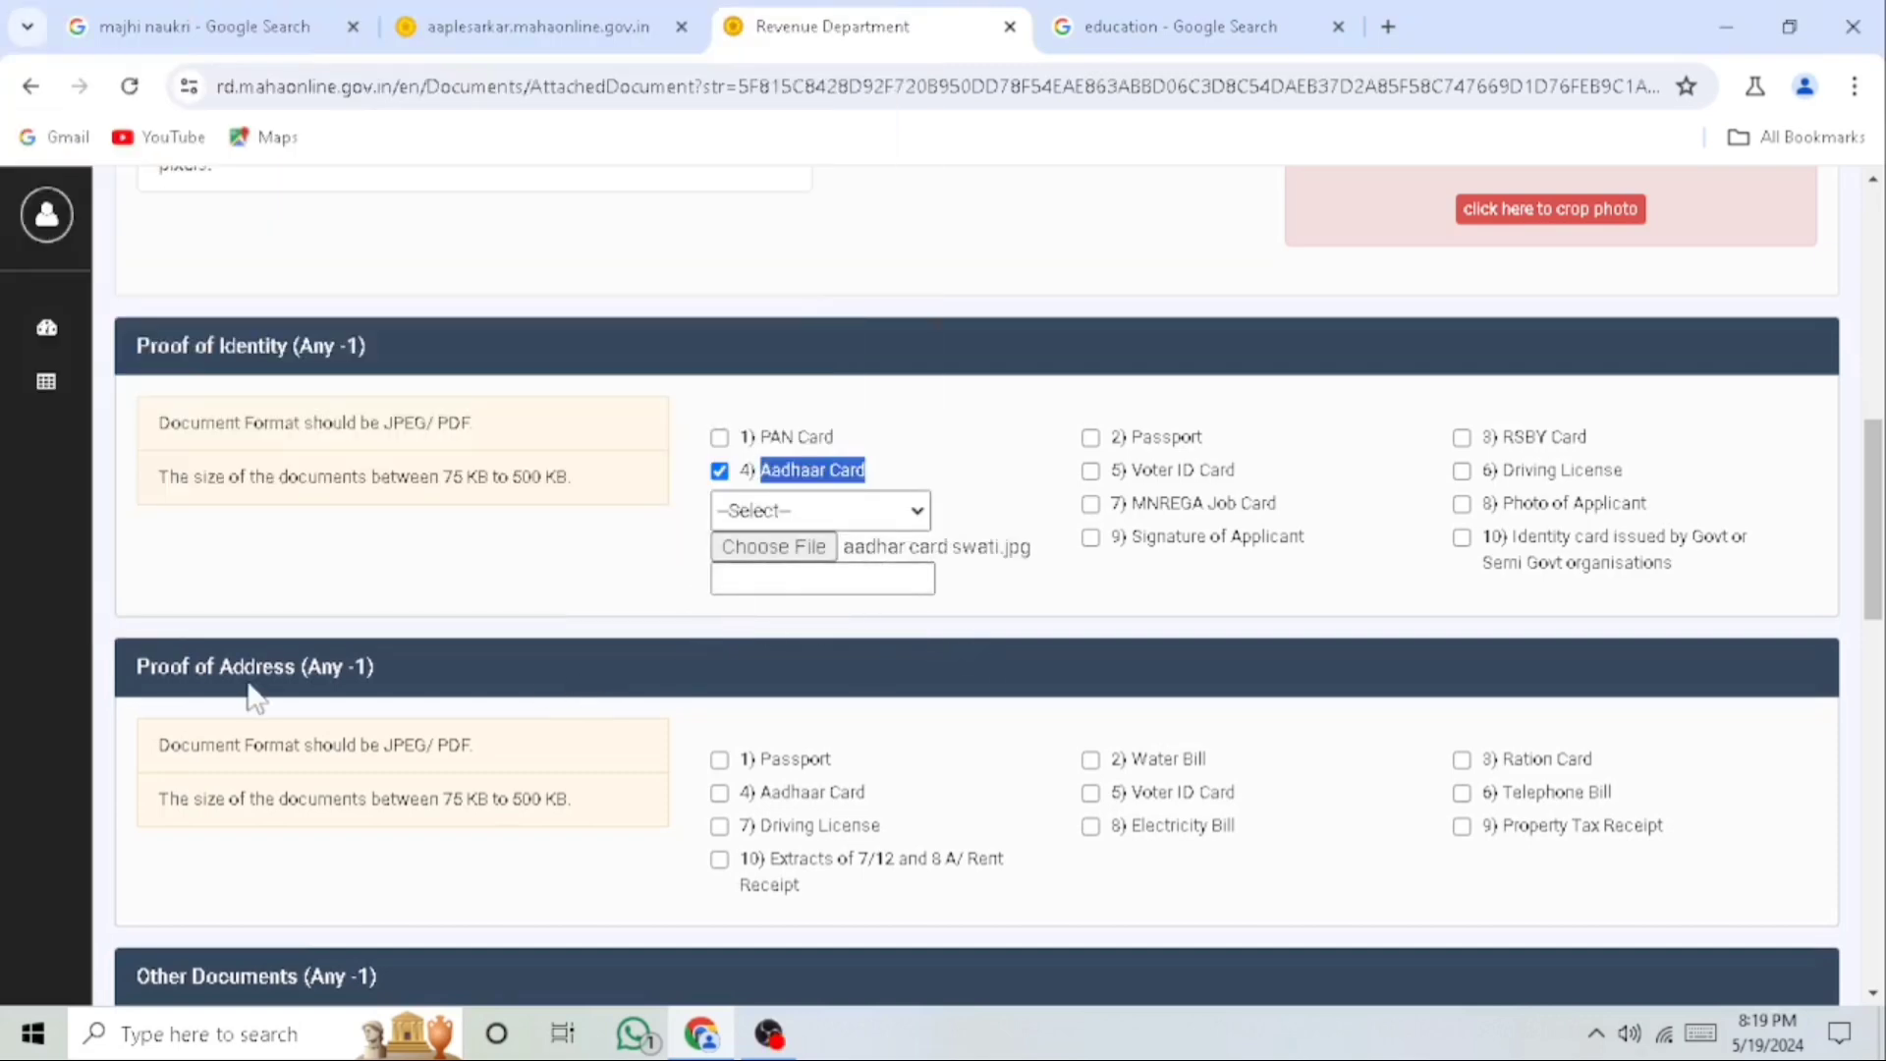
Review the proof of address options, choose Ration Card with the Upload File option, and attach ration card.jpg
left_click_drag(138, 680, 403, 688)
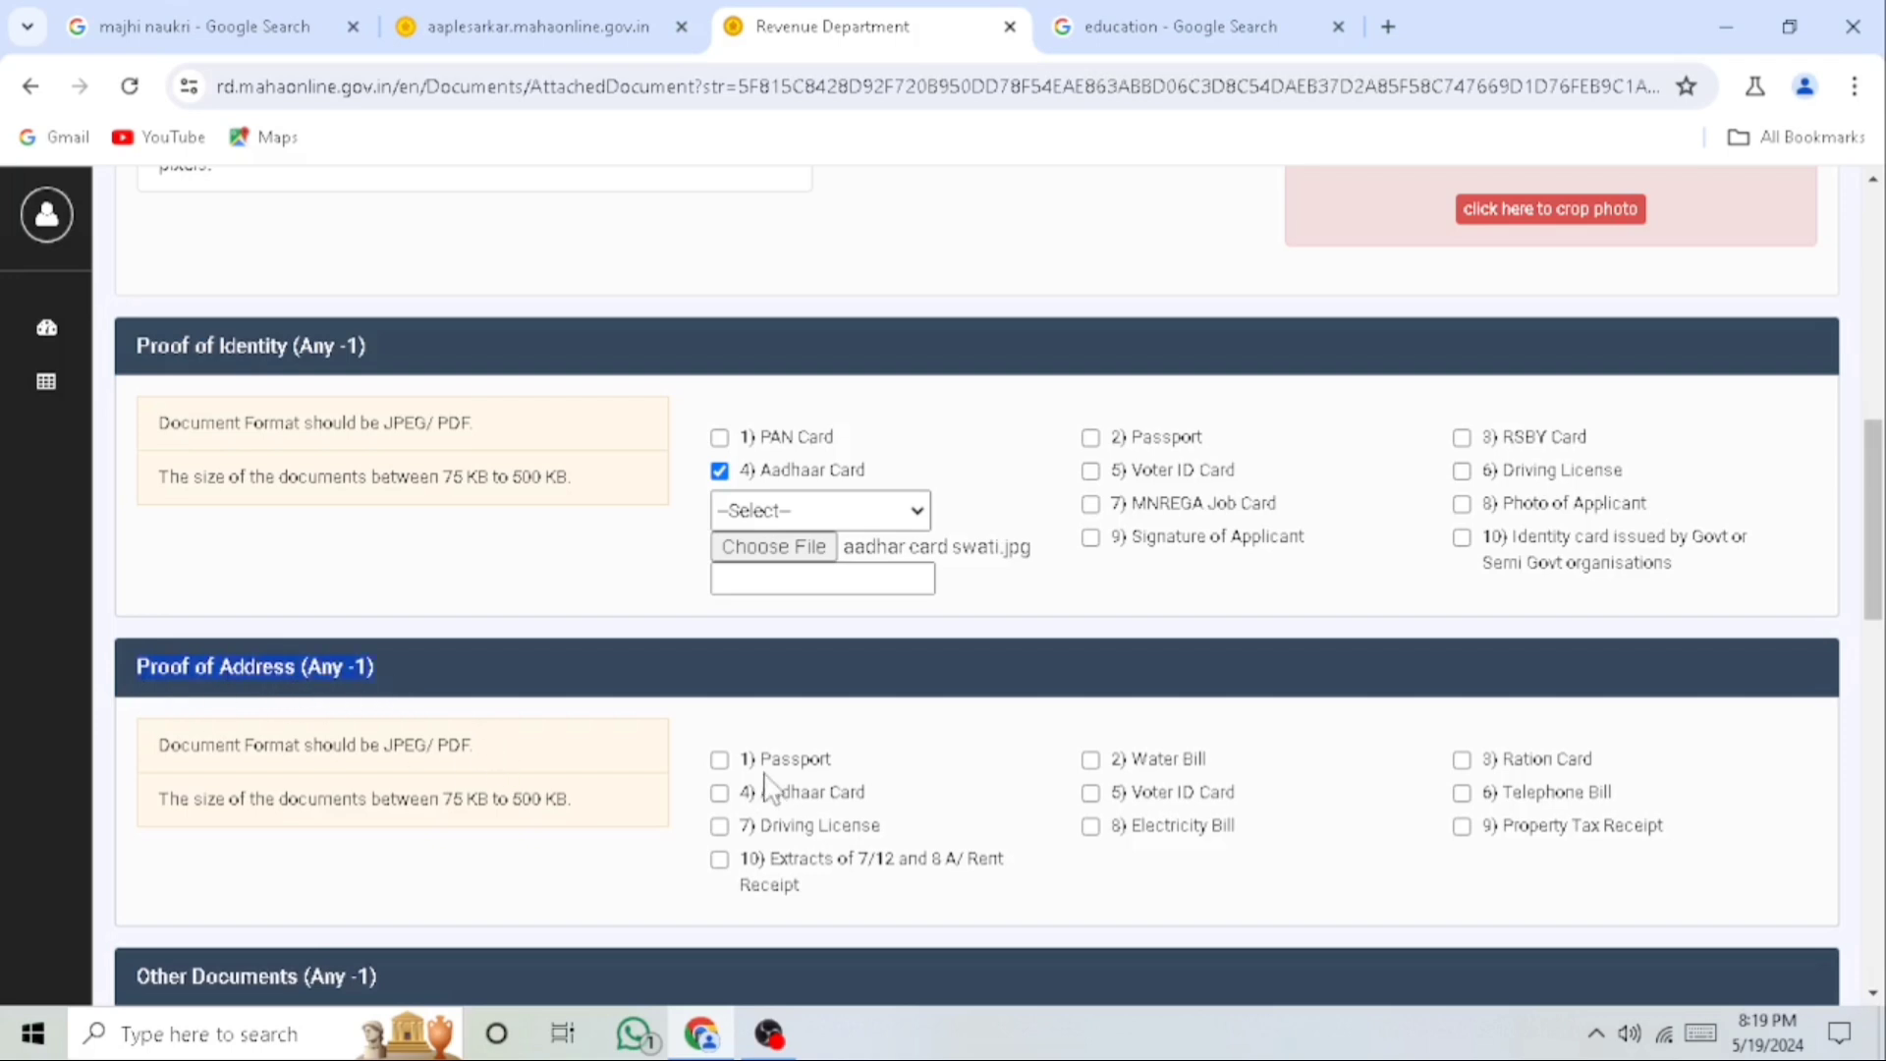
left_click_drag(763, 759, 857, 766)
left_click_drag(1132, 762, 1234, 775)
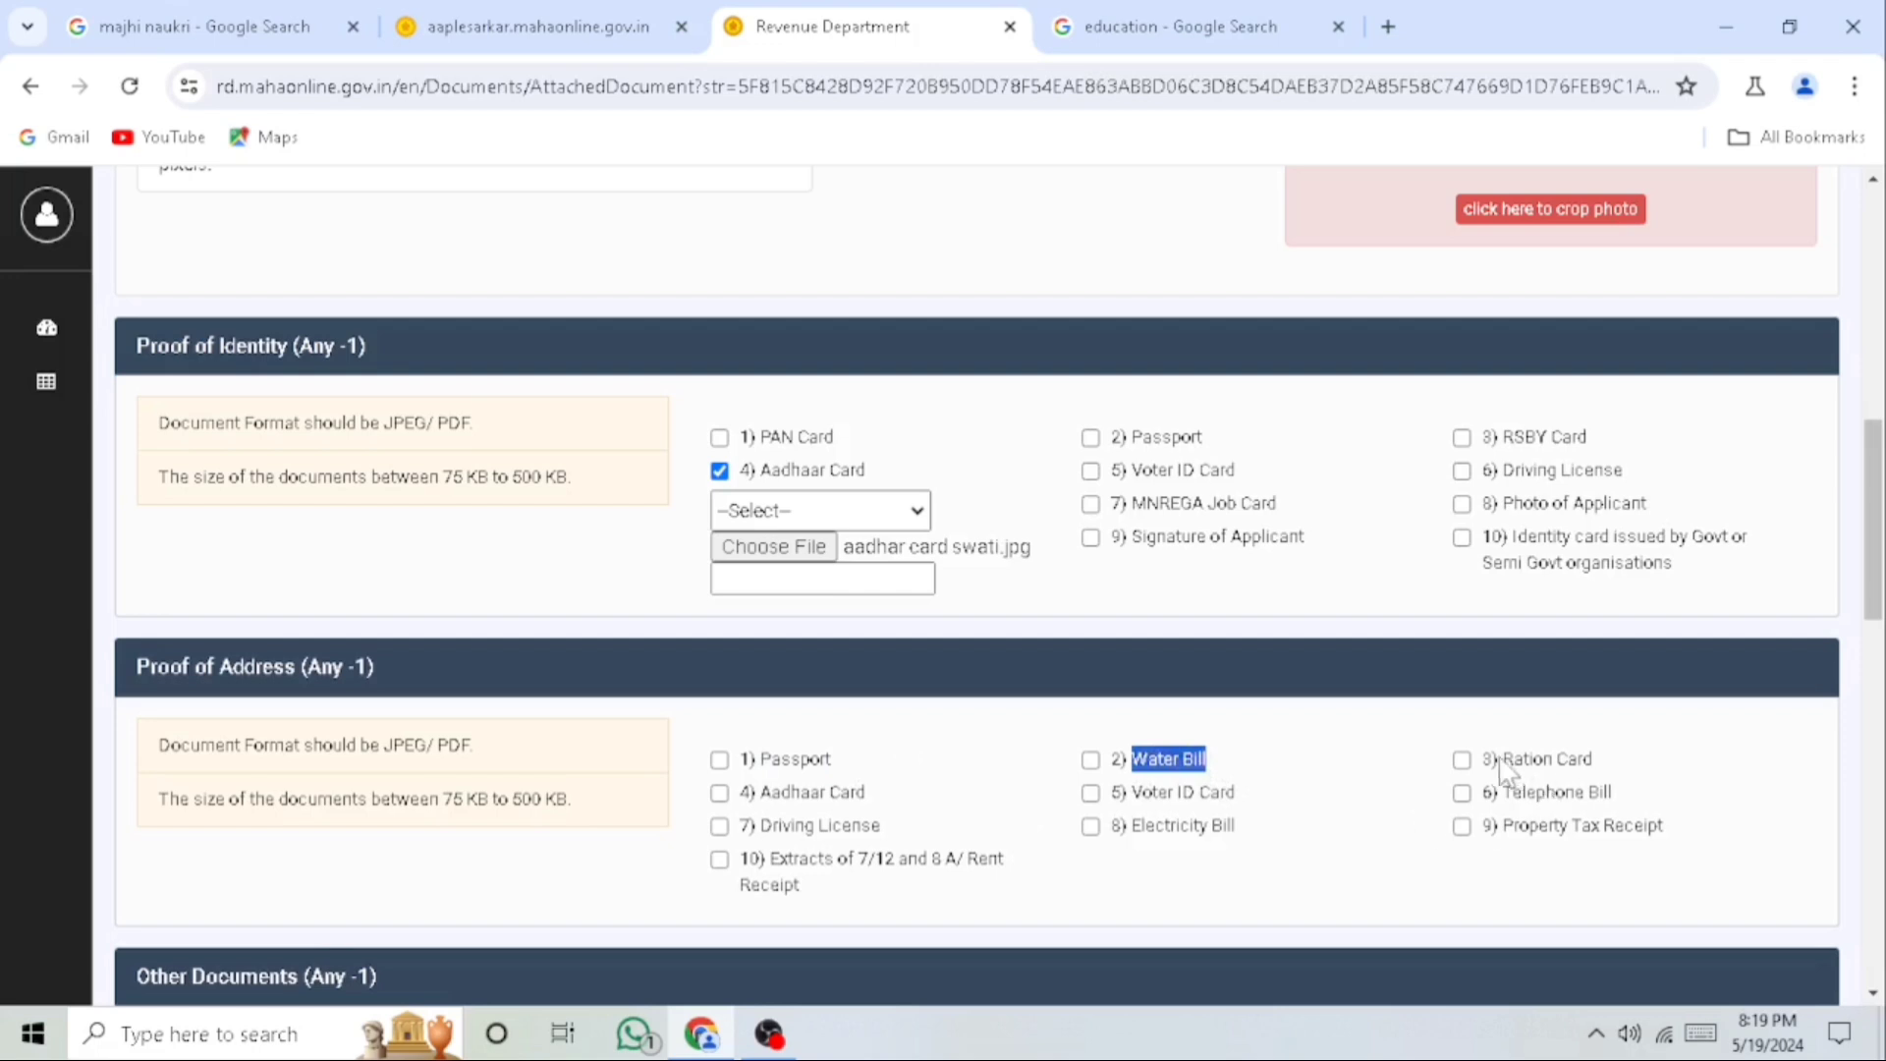
left_click_drag(1508, 765, 1612, 770)
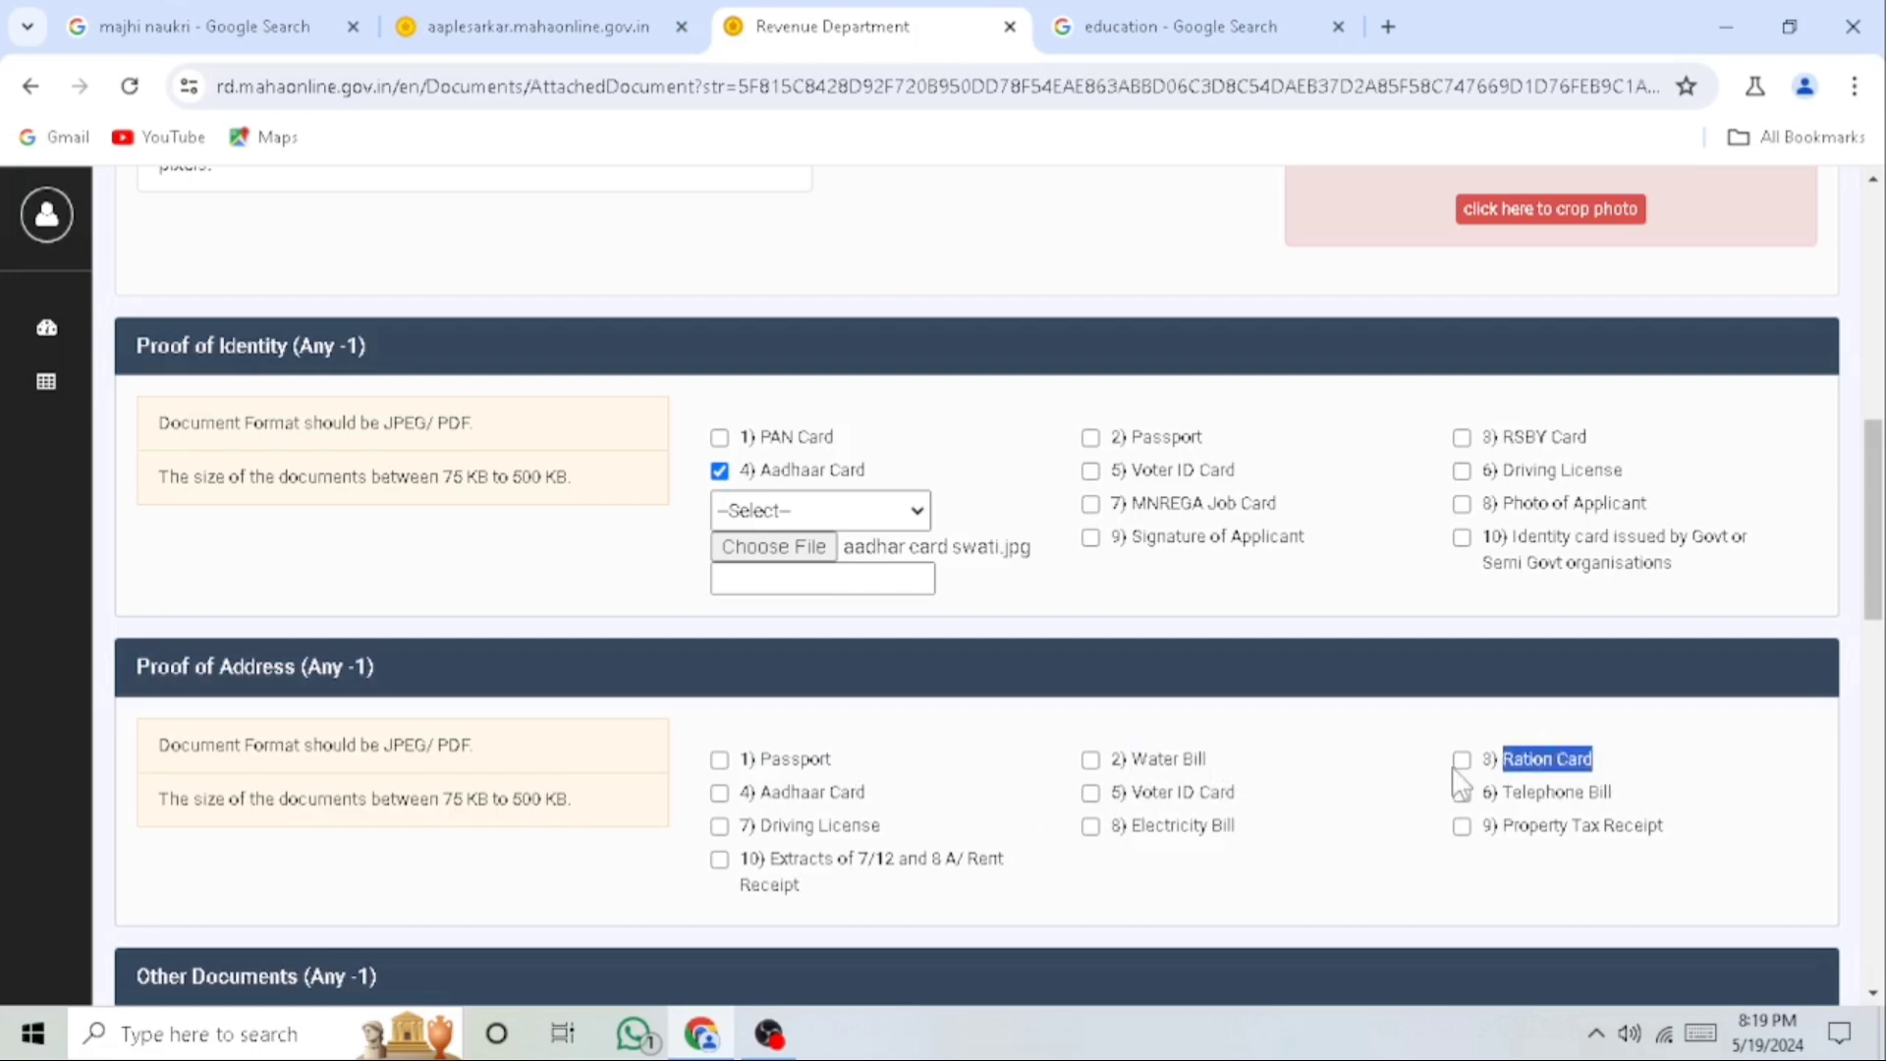
left_click_drag(759, 794, 878, 792)
left_click_drag(1125, 799, 1242, 787)
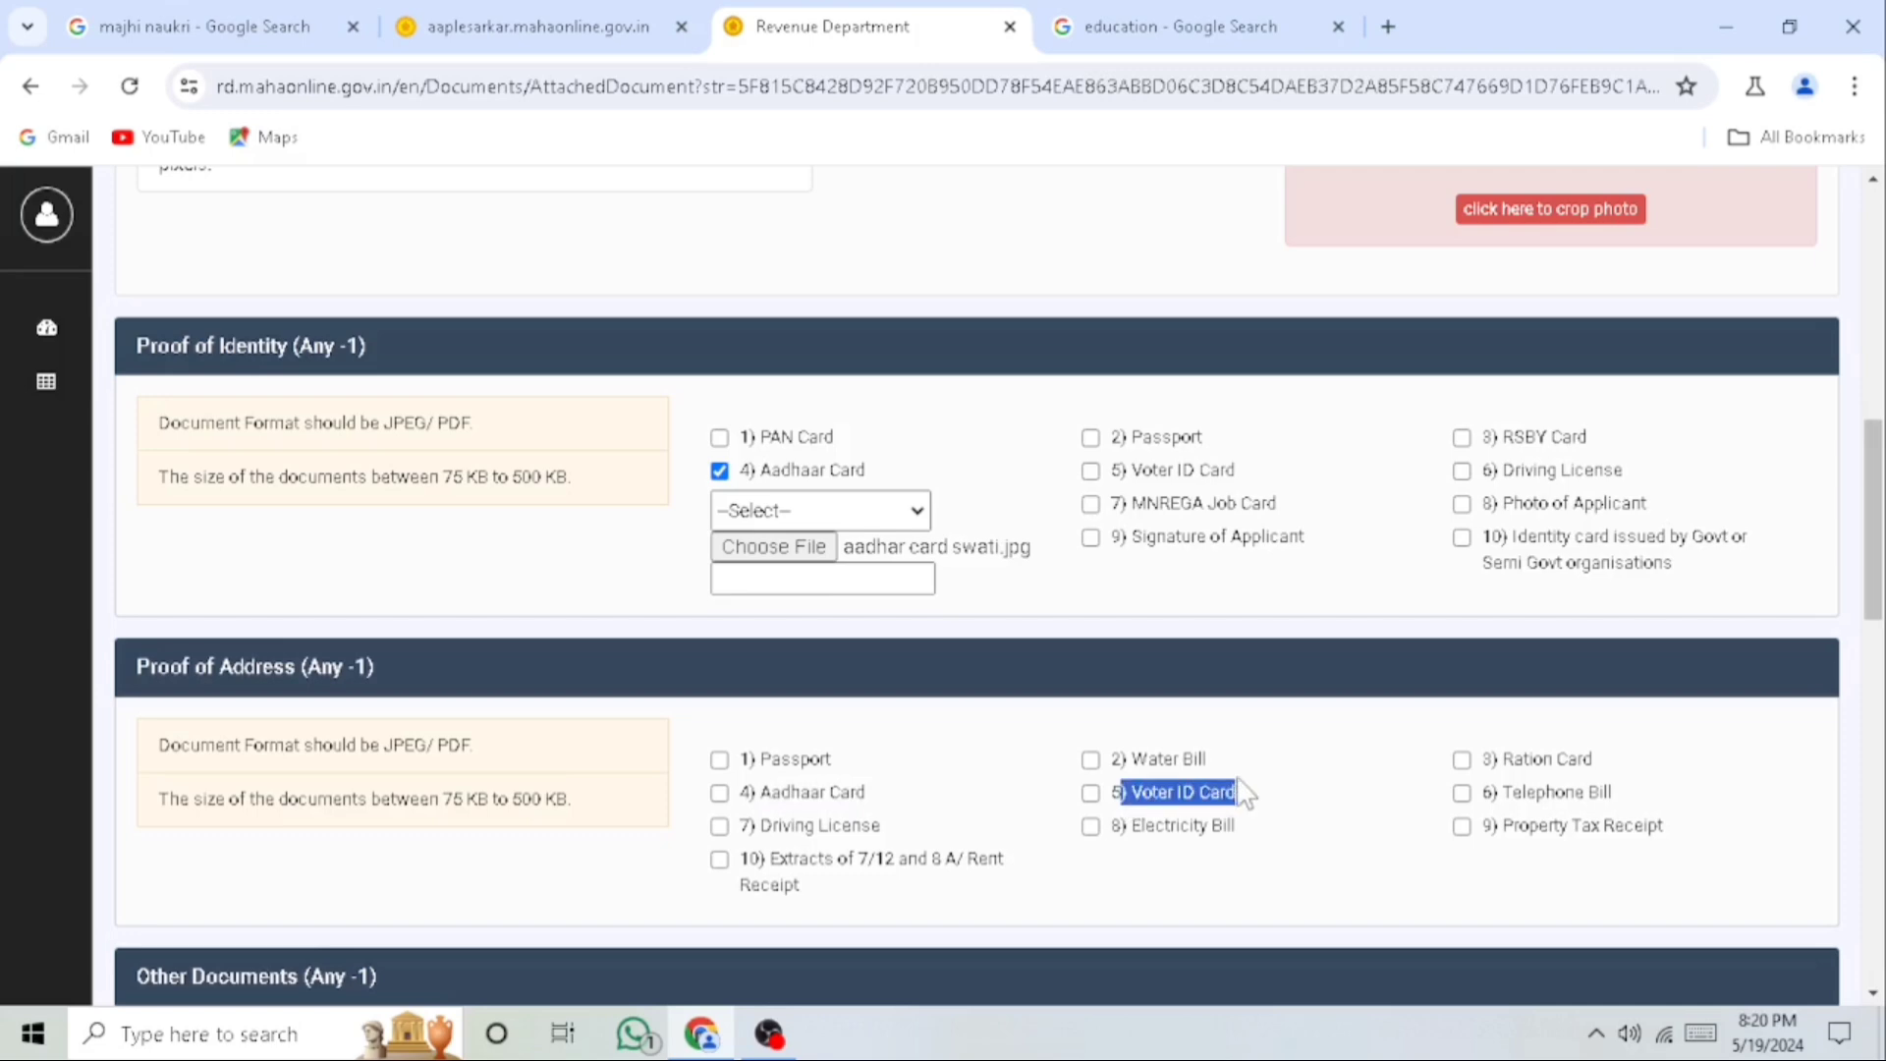
left_click(1462, 759)
left_click(1484, 797)
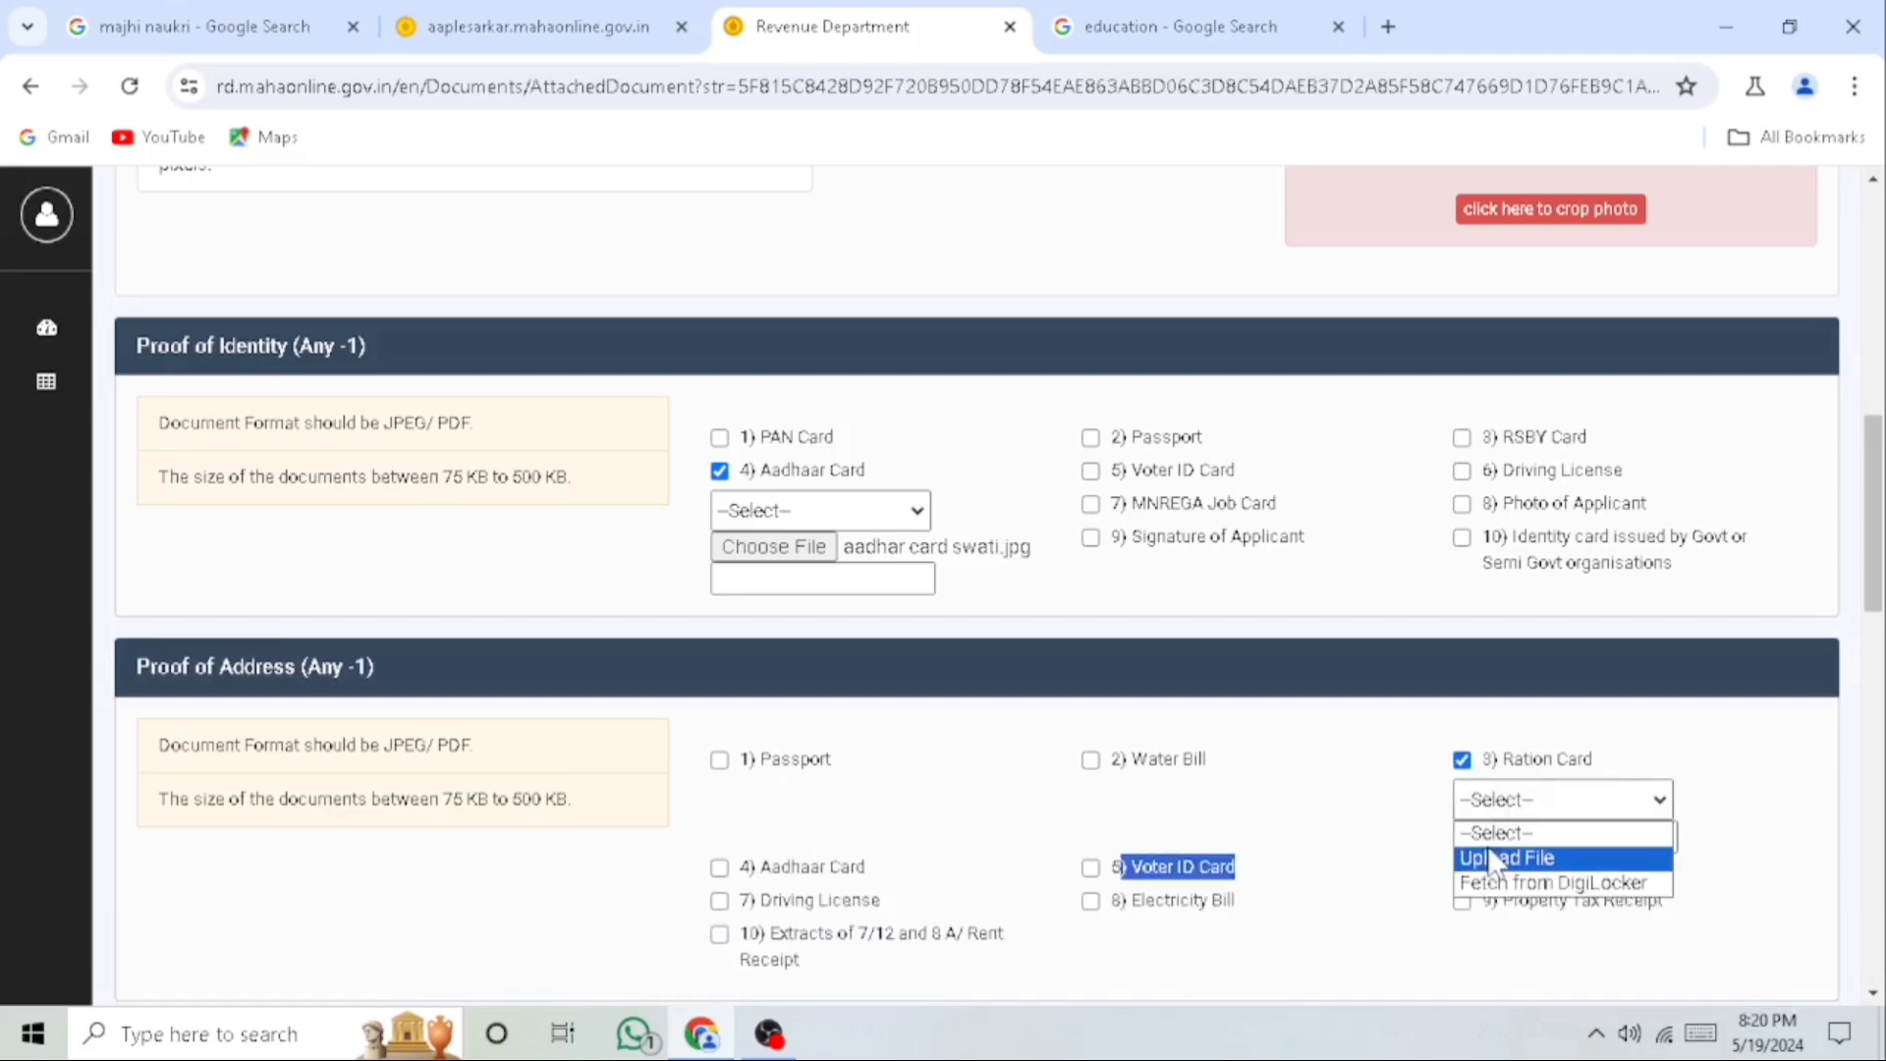
left_click(1499, 853)
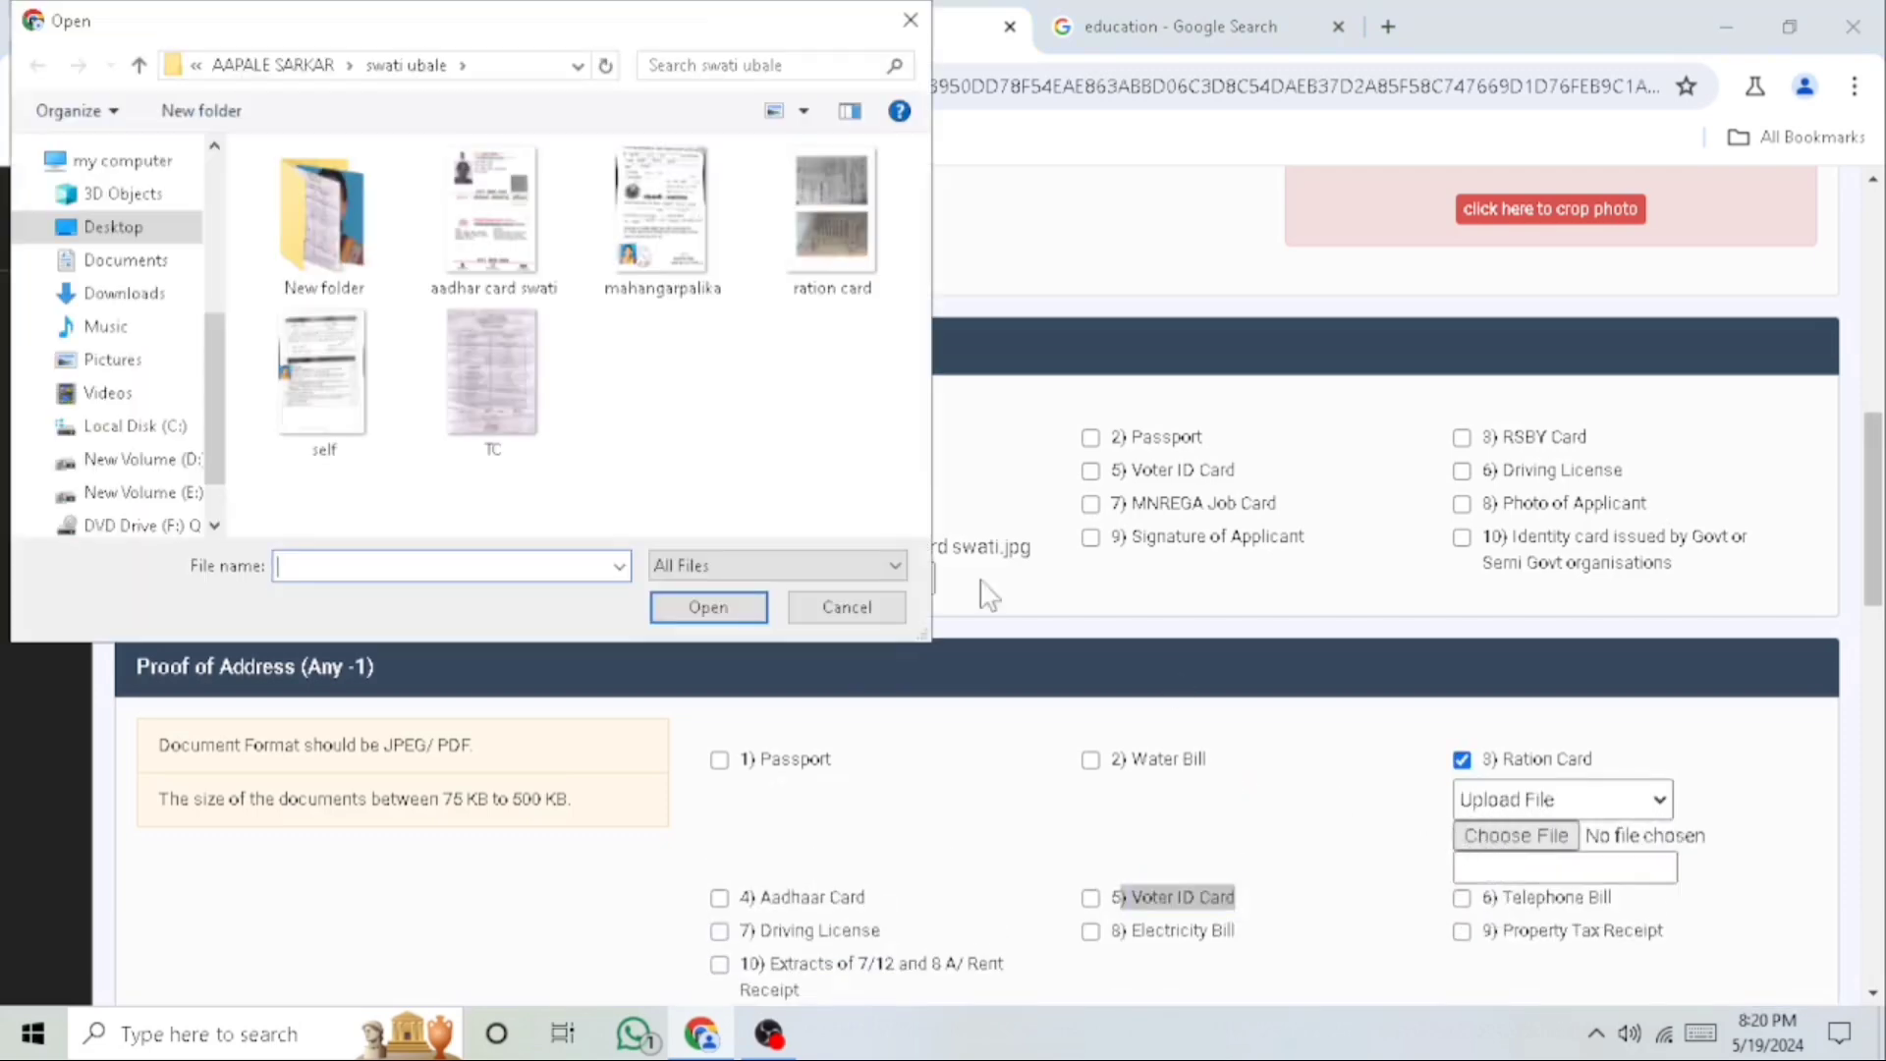
left_click(832, 217)
left_click(742, 617)
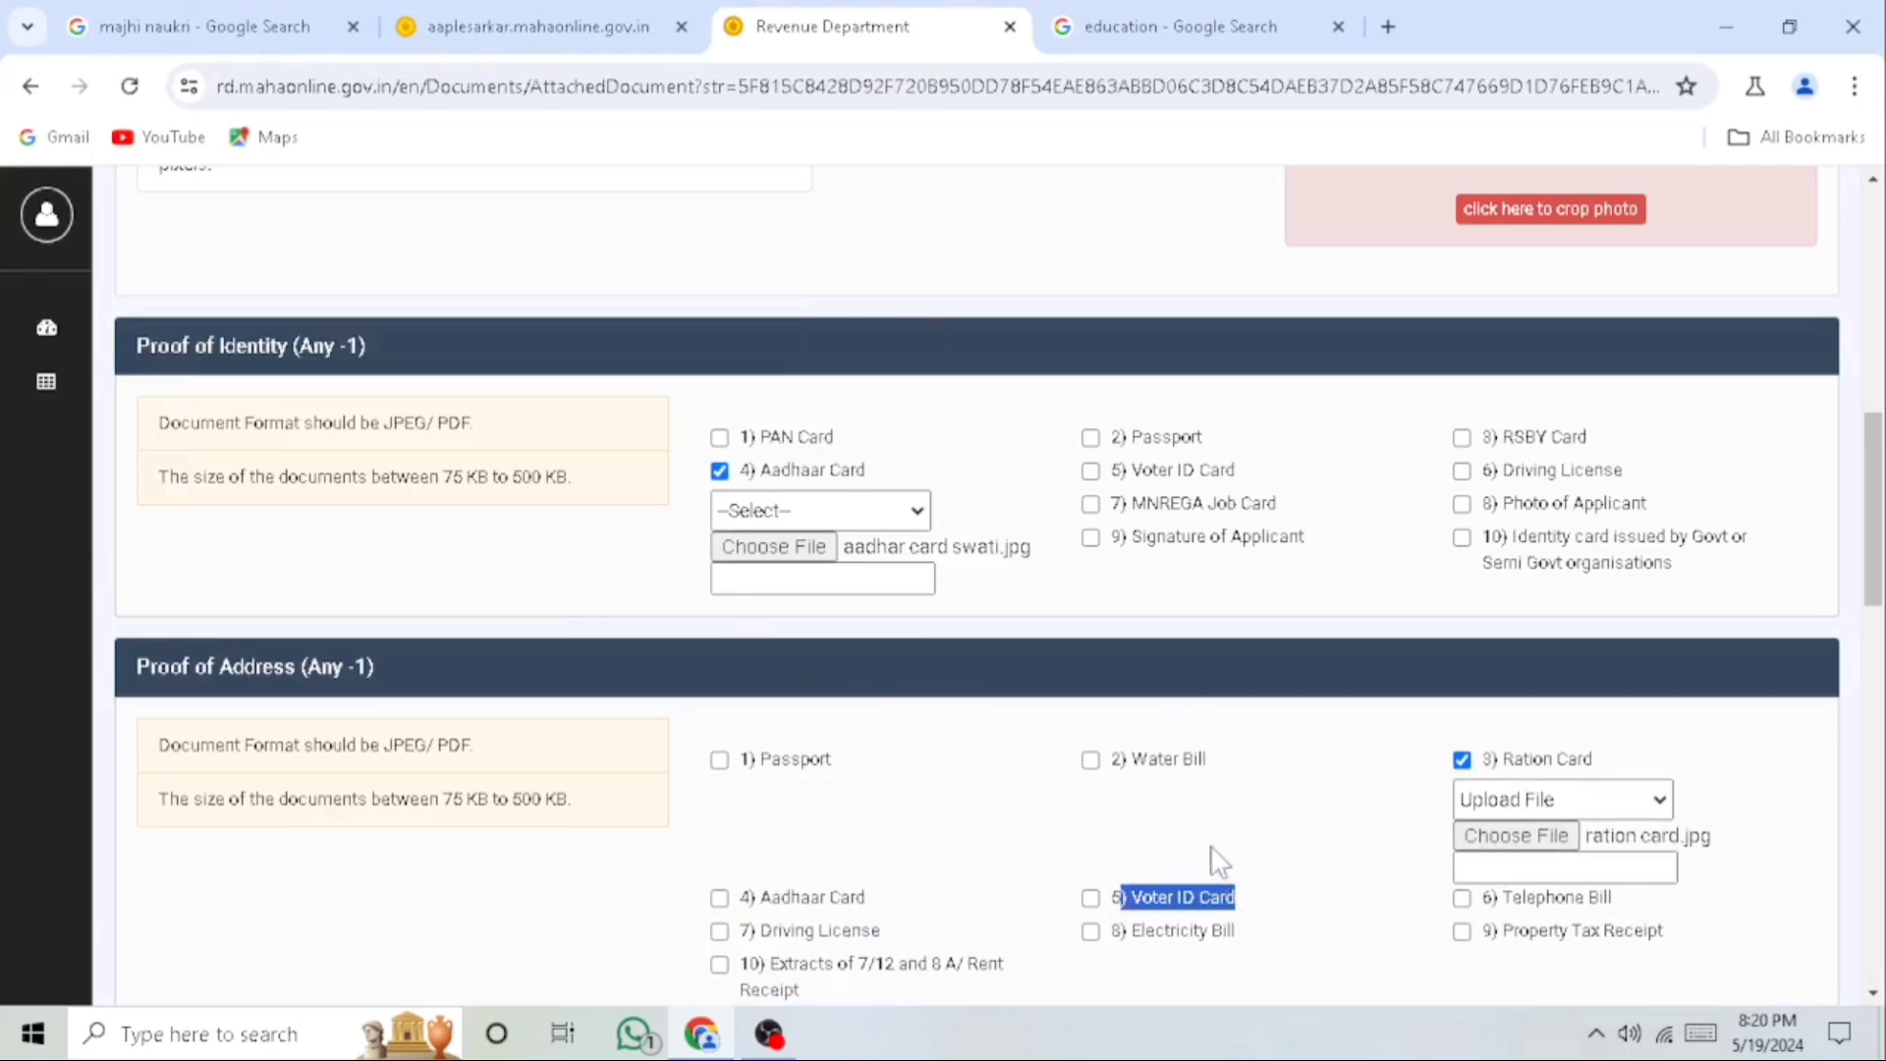
Select Ration Card under Other Documents, attach ration card.jpg as an uploaded file, and review the alternative documents
scroll(947, 829, "down", 5)
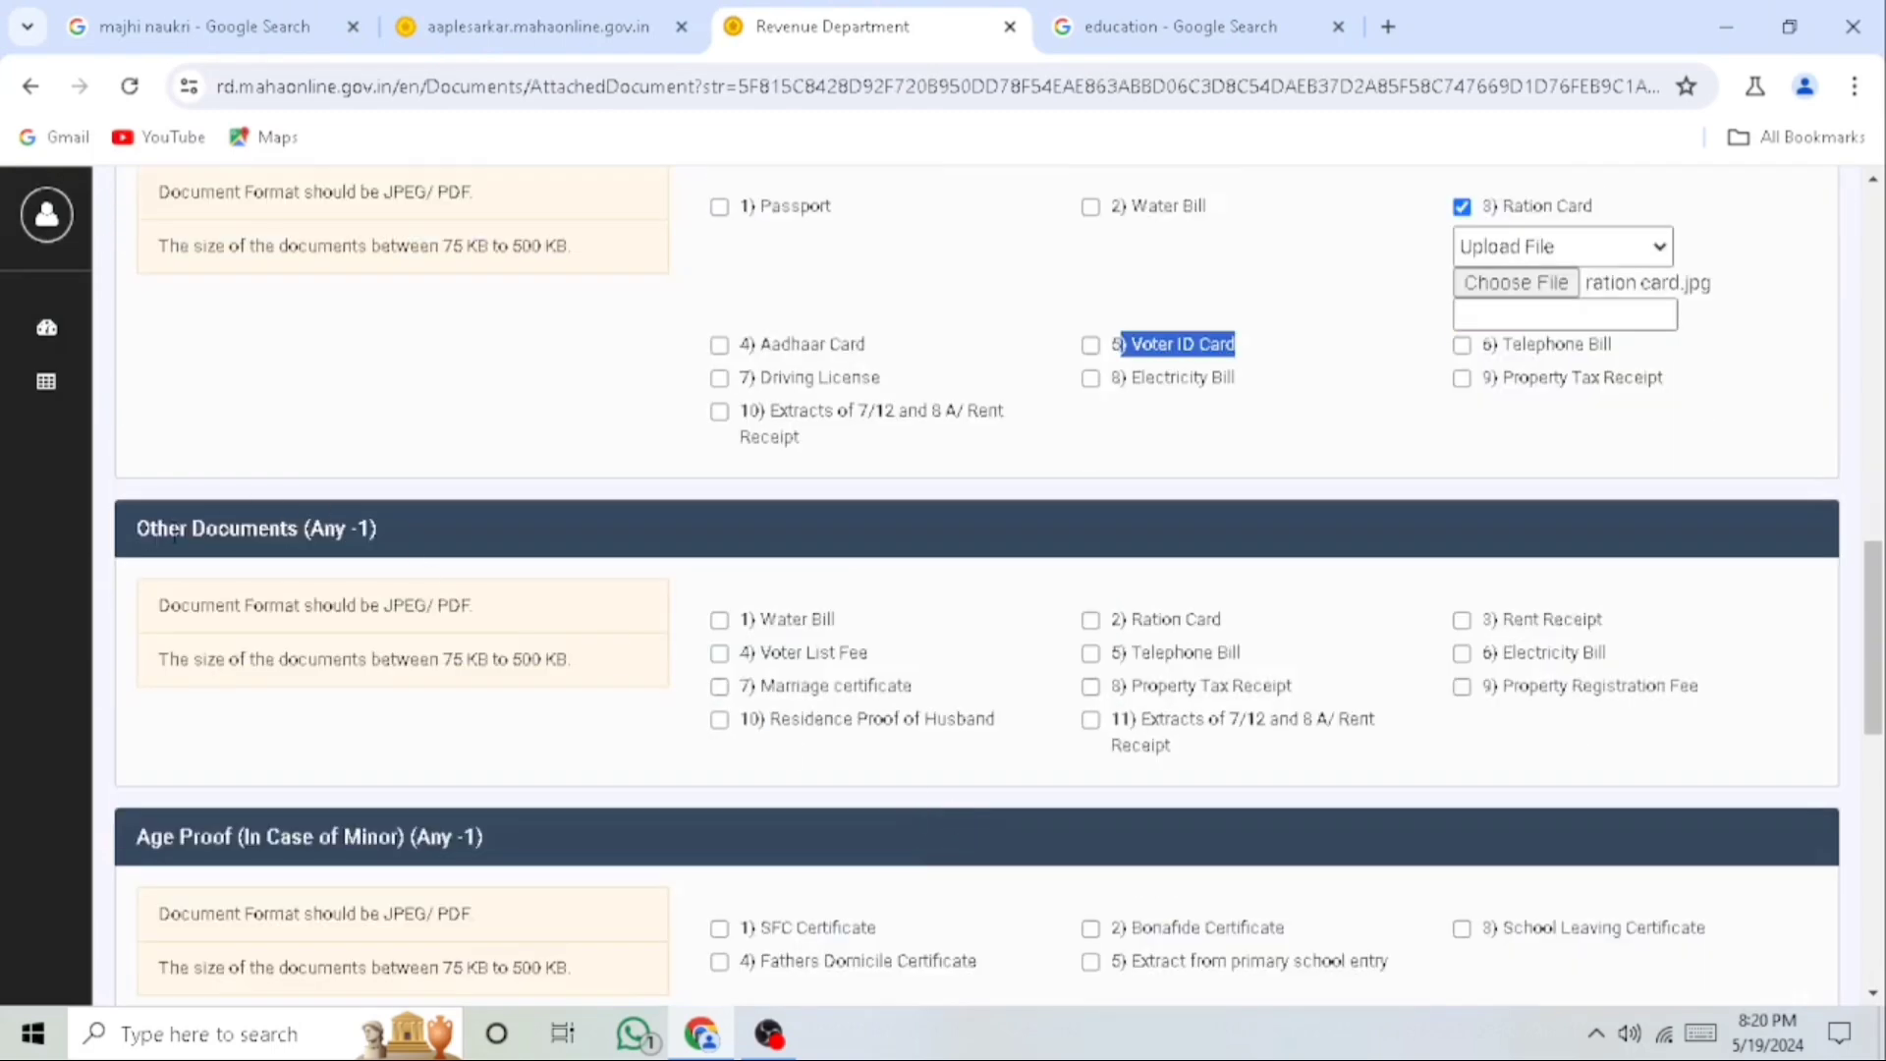
left_click(147, 533)
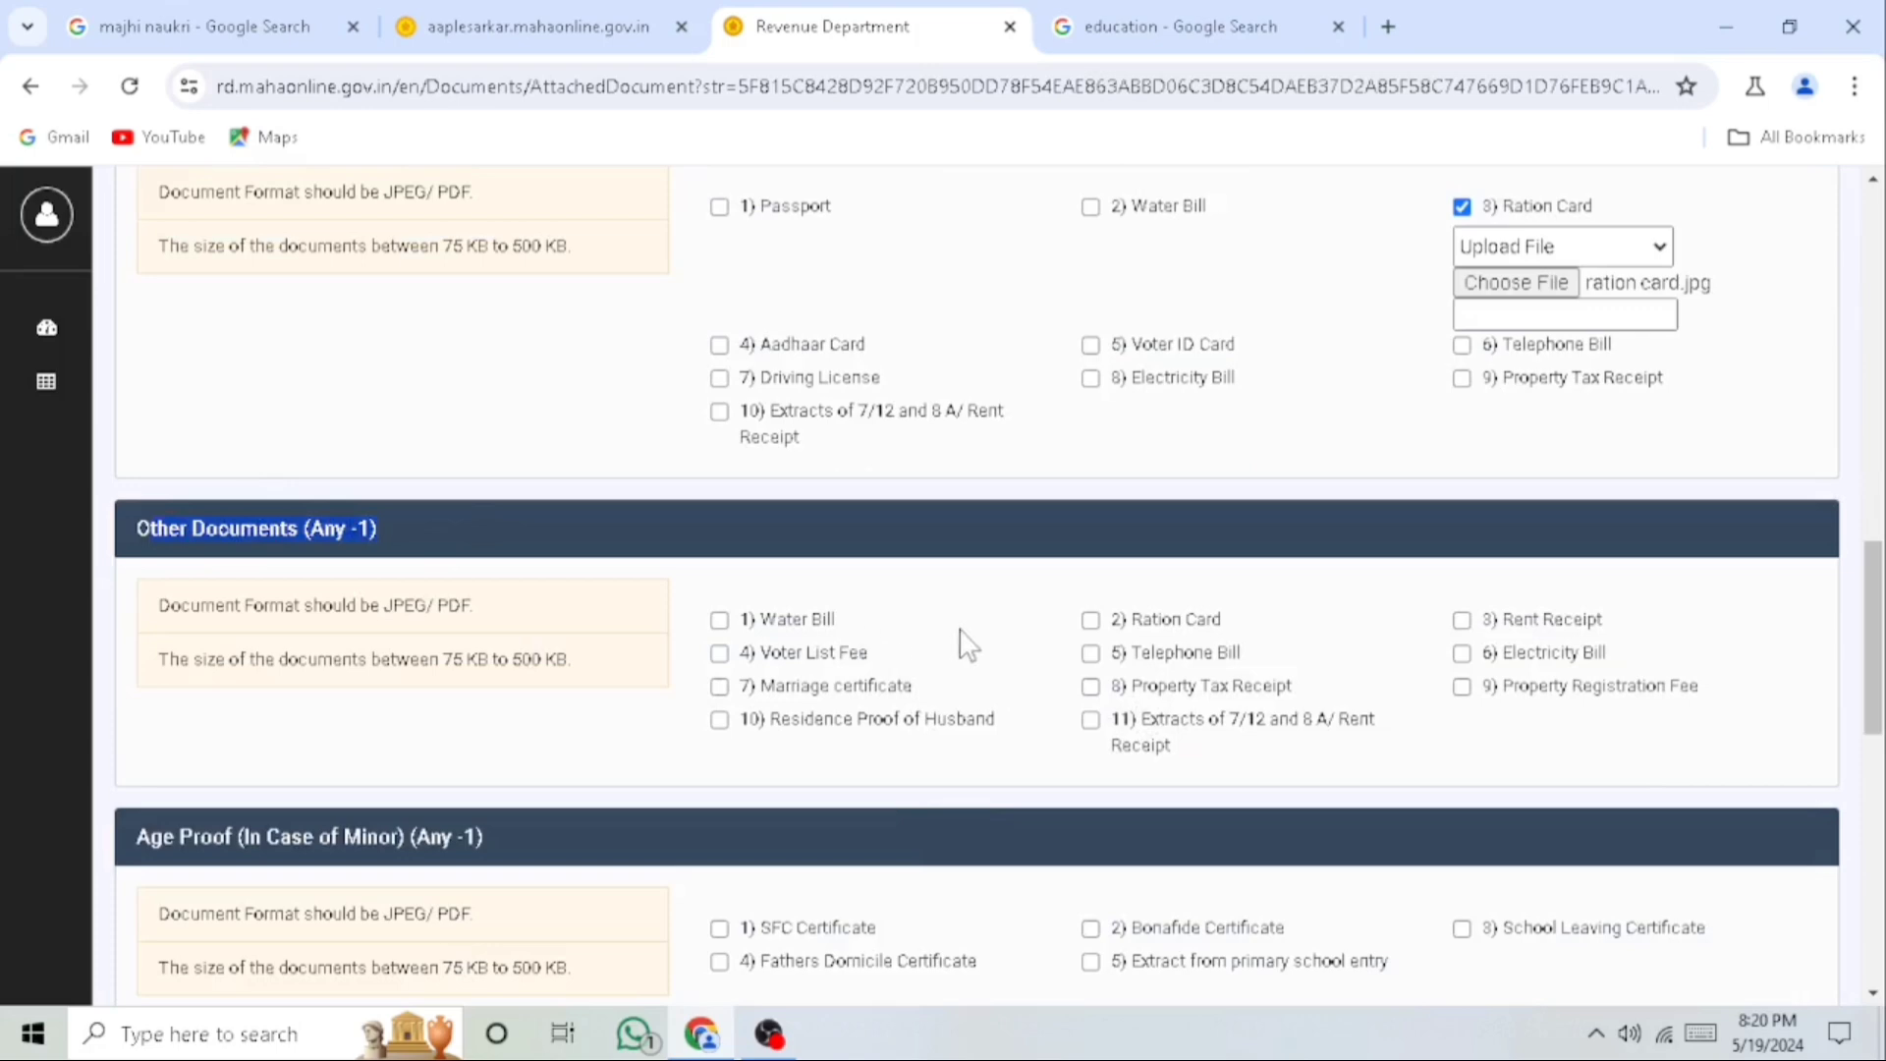
left_click(1091, 620)
left_click(1115, 660)
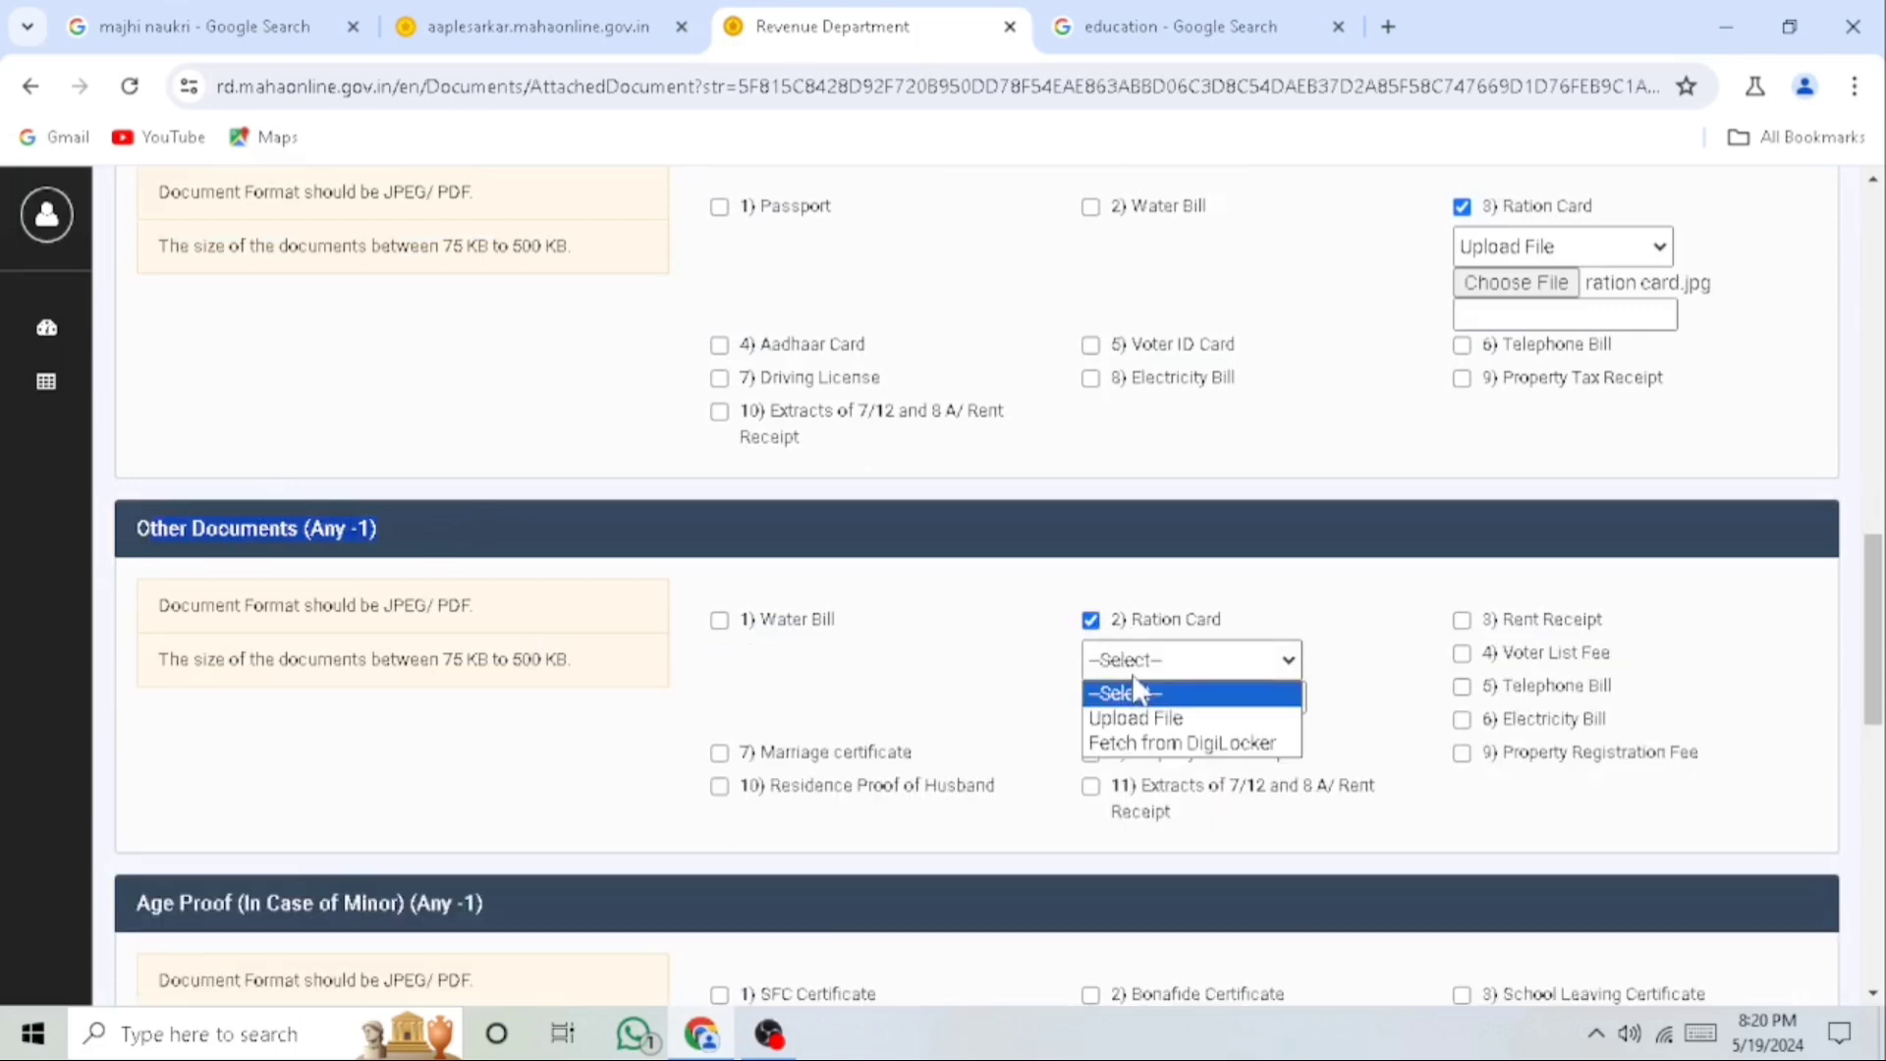
left_click(1130, 717)
left_click(1131, 699)
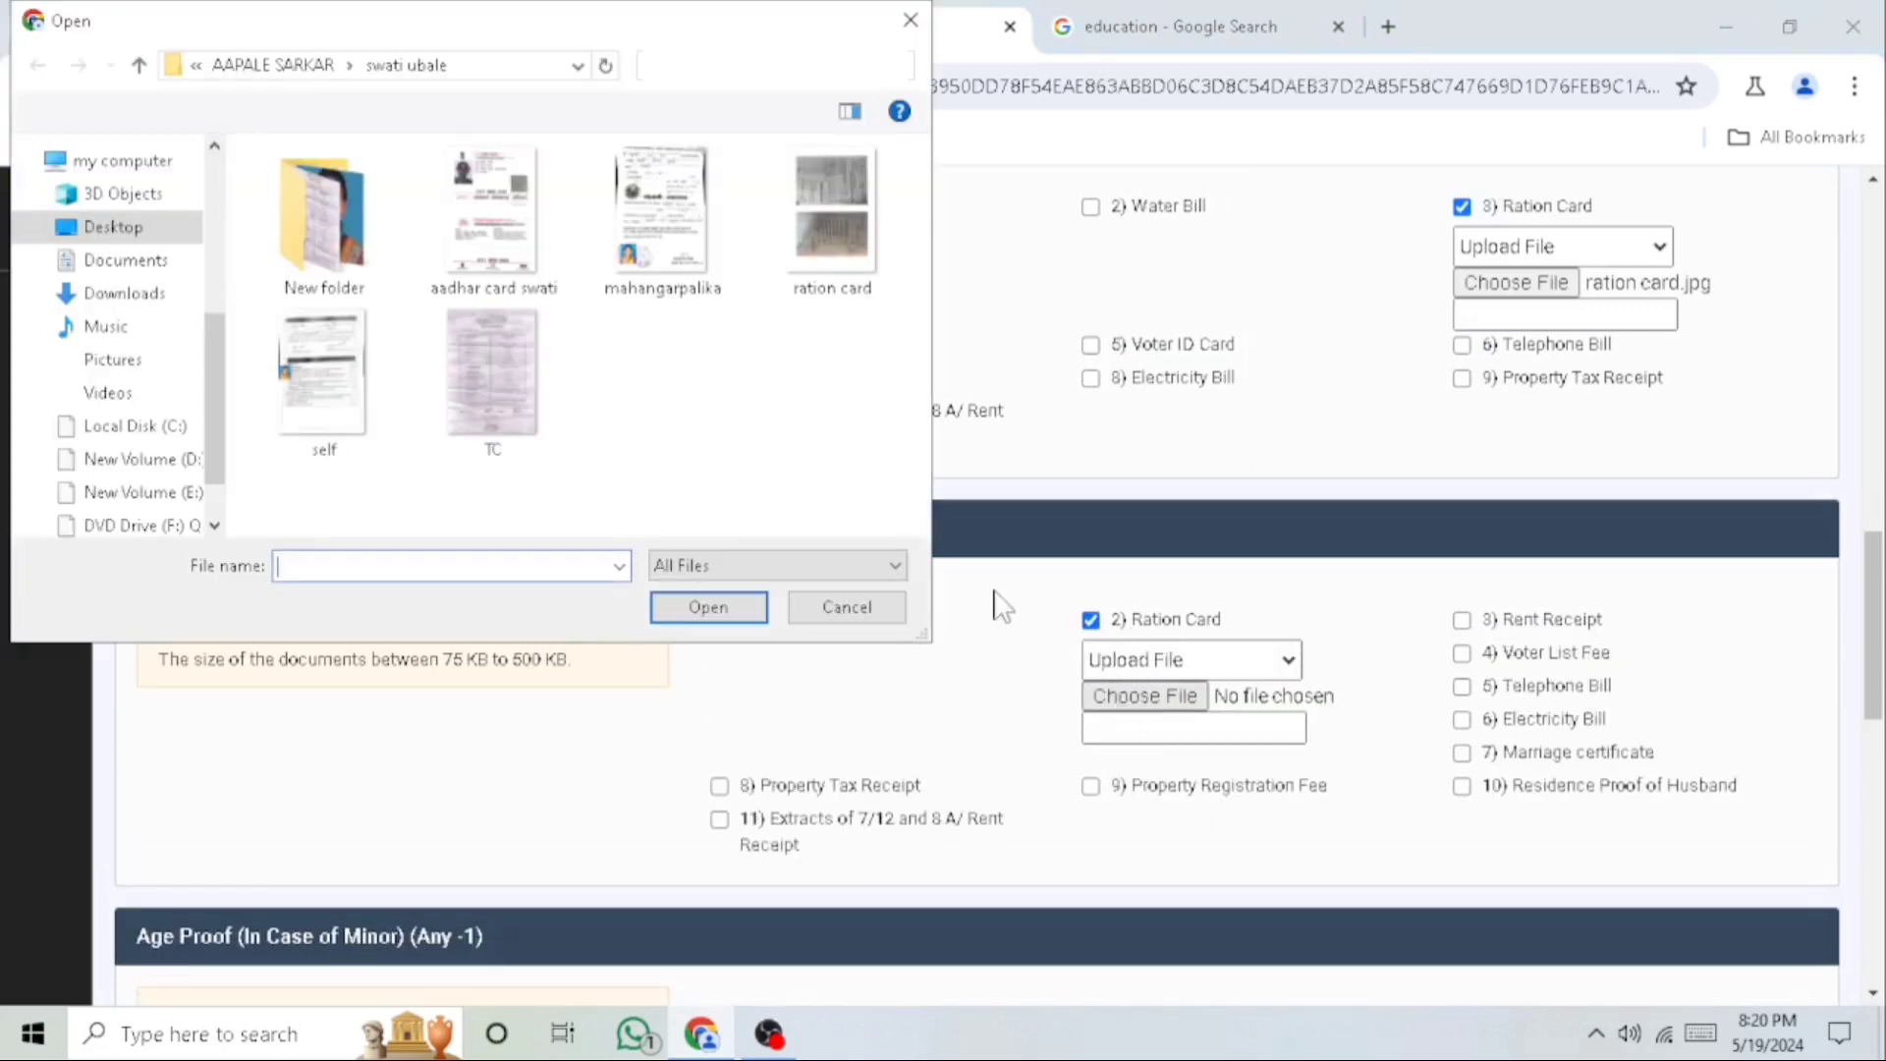
left_click(832, 218)
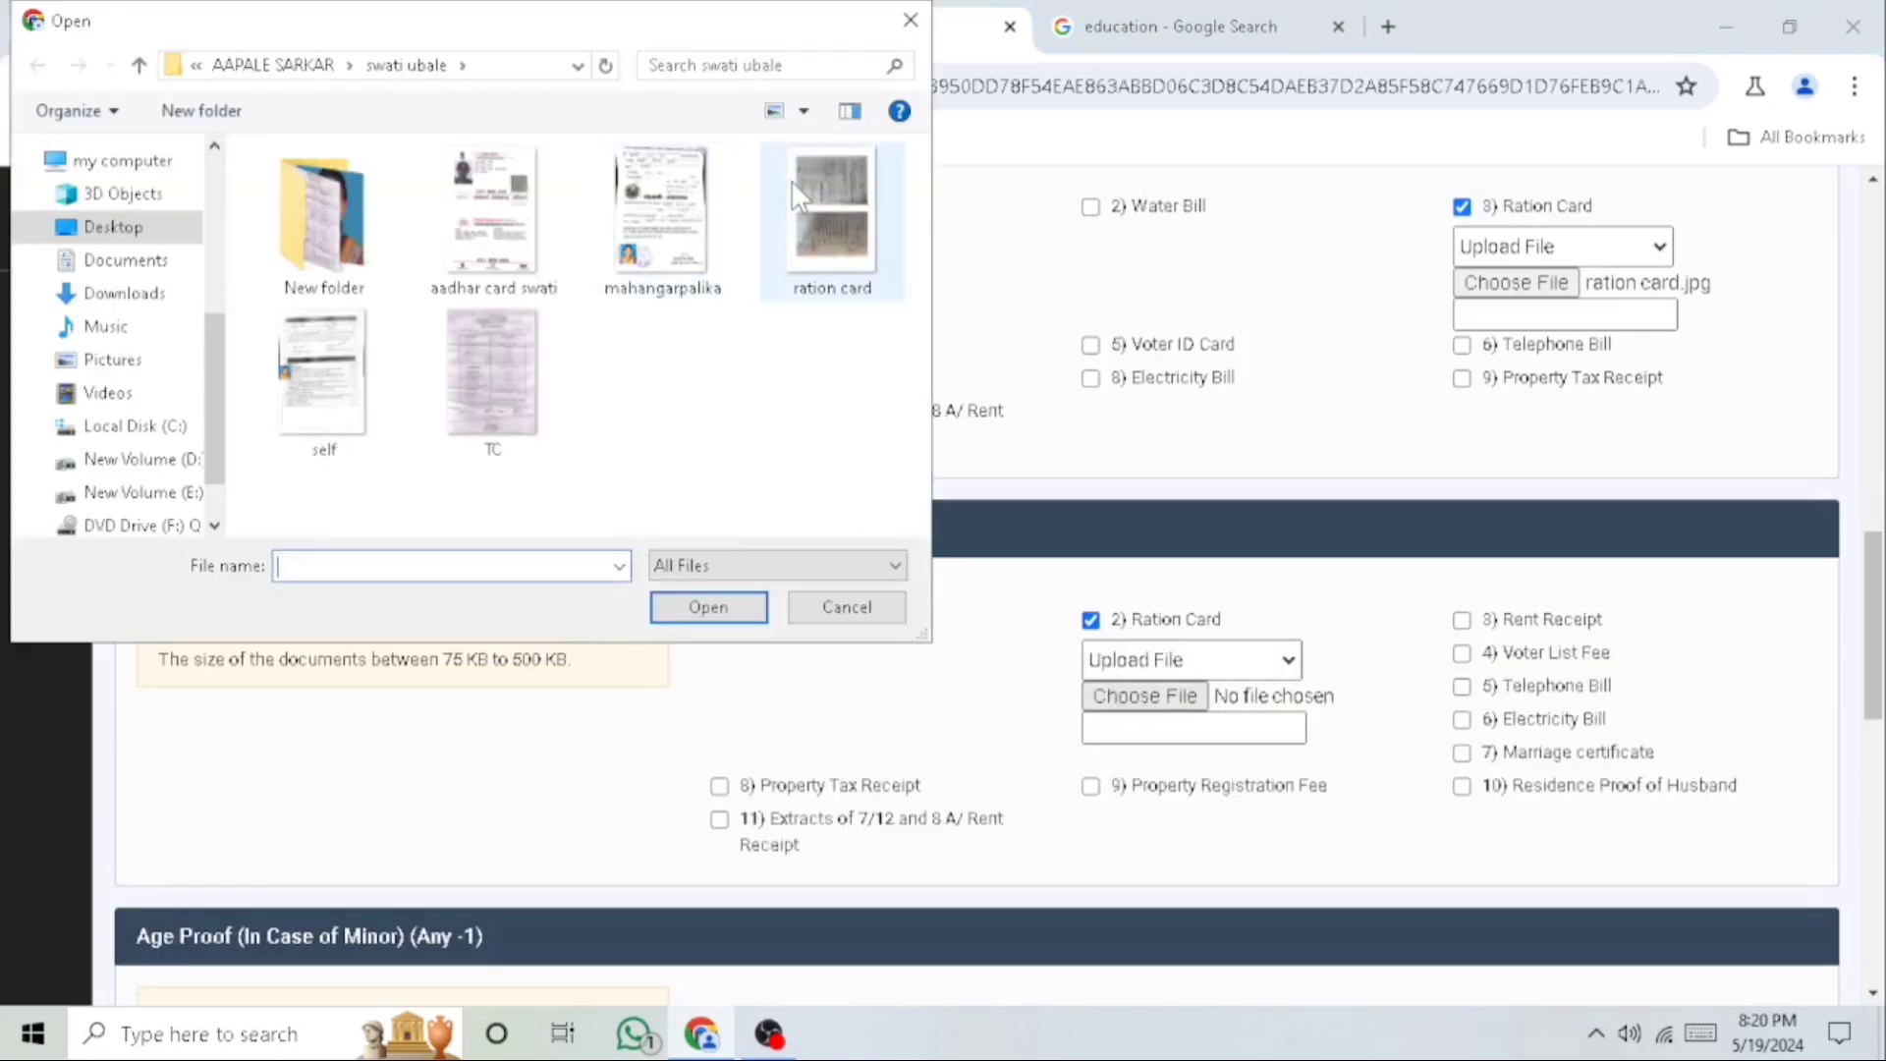
left_click(710, 608)
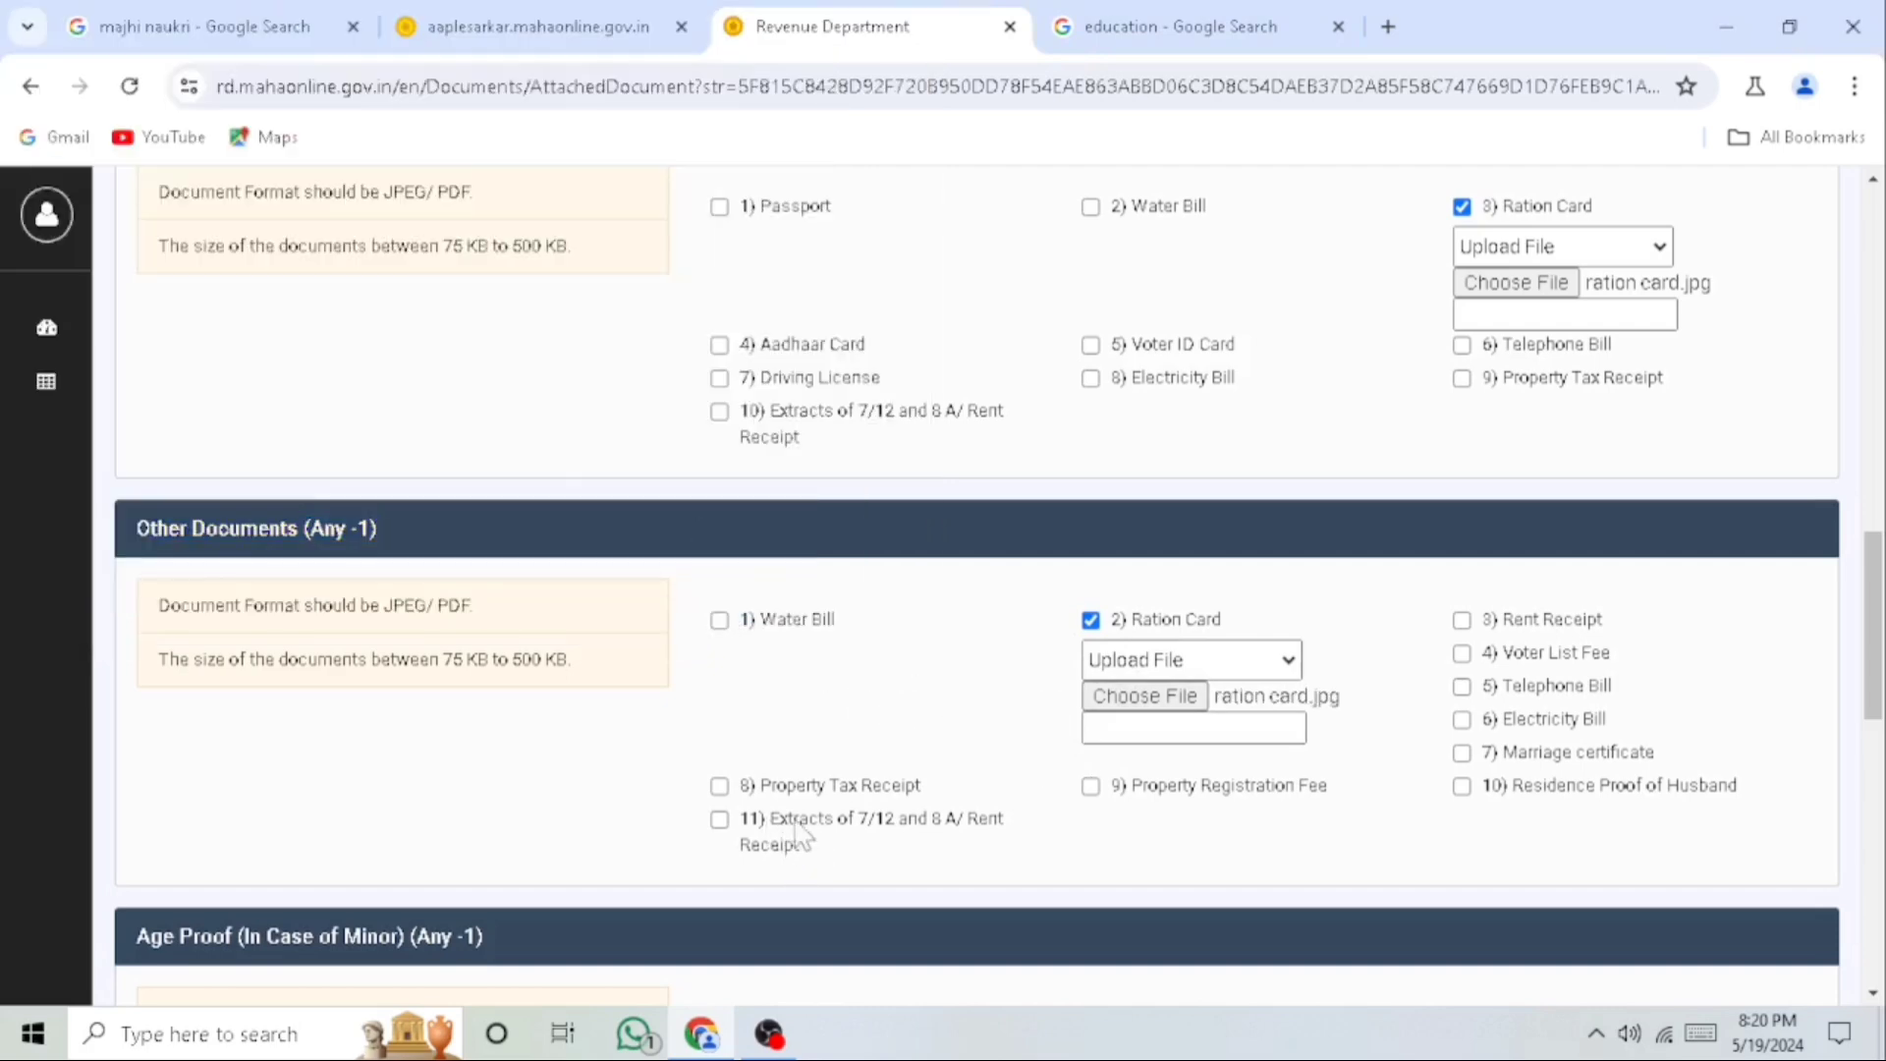
left_click_drag(798, 825, 1044, 826)
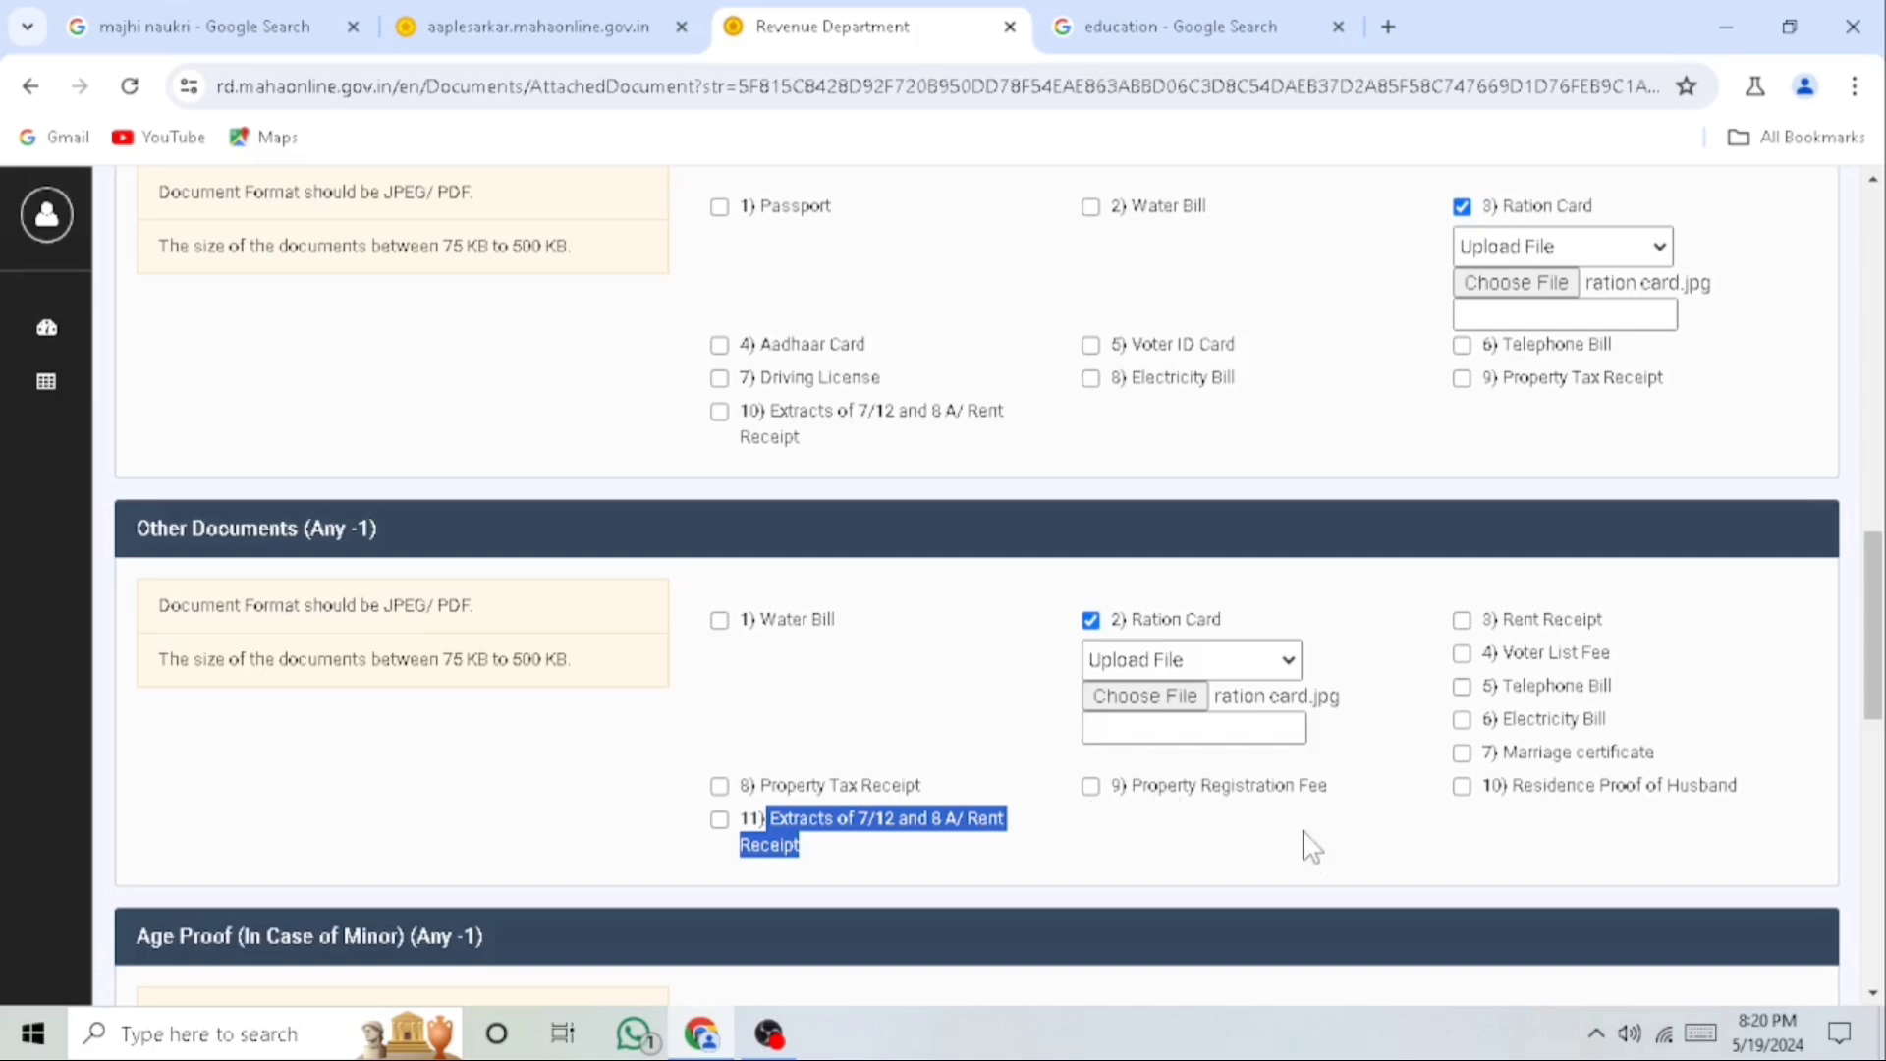
left_click_drag(1503, 688, 1633, 689)
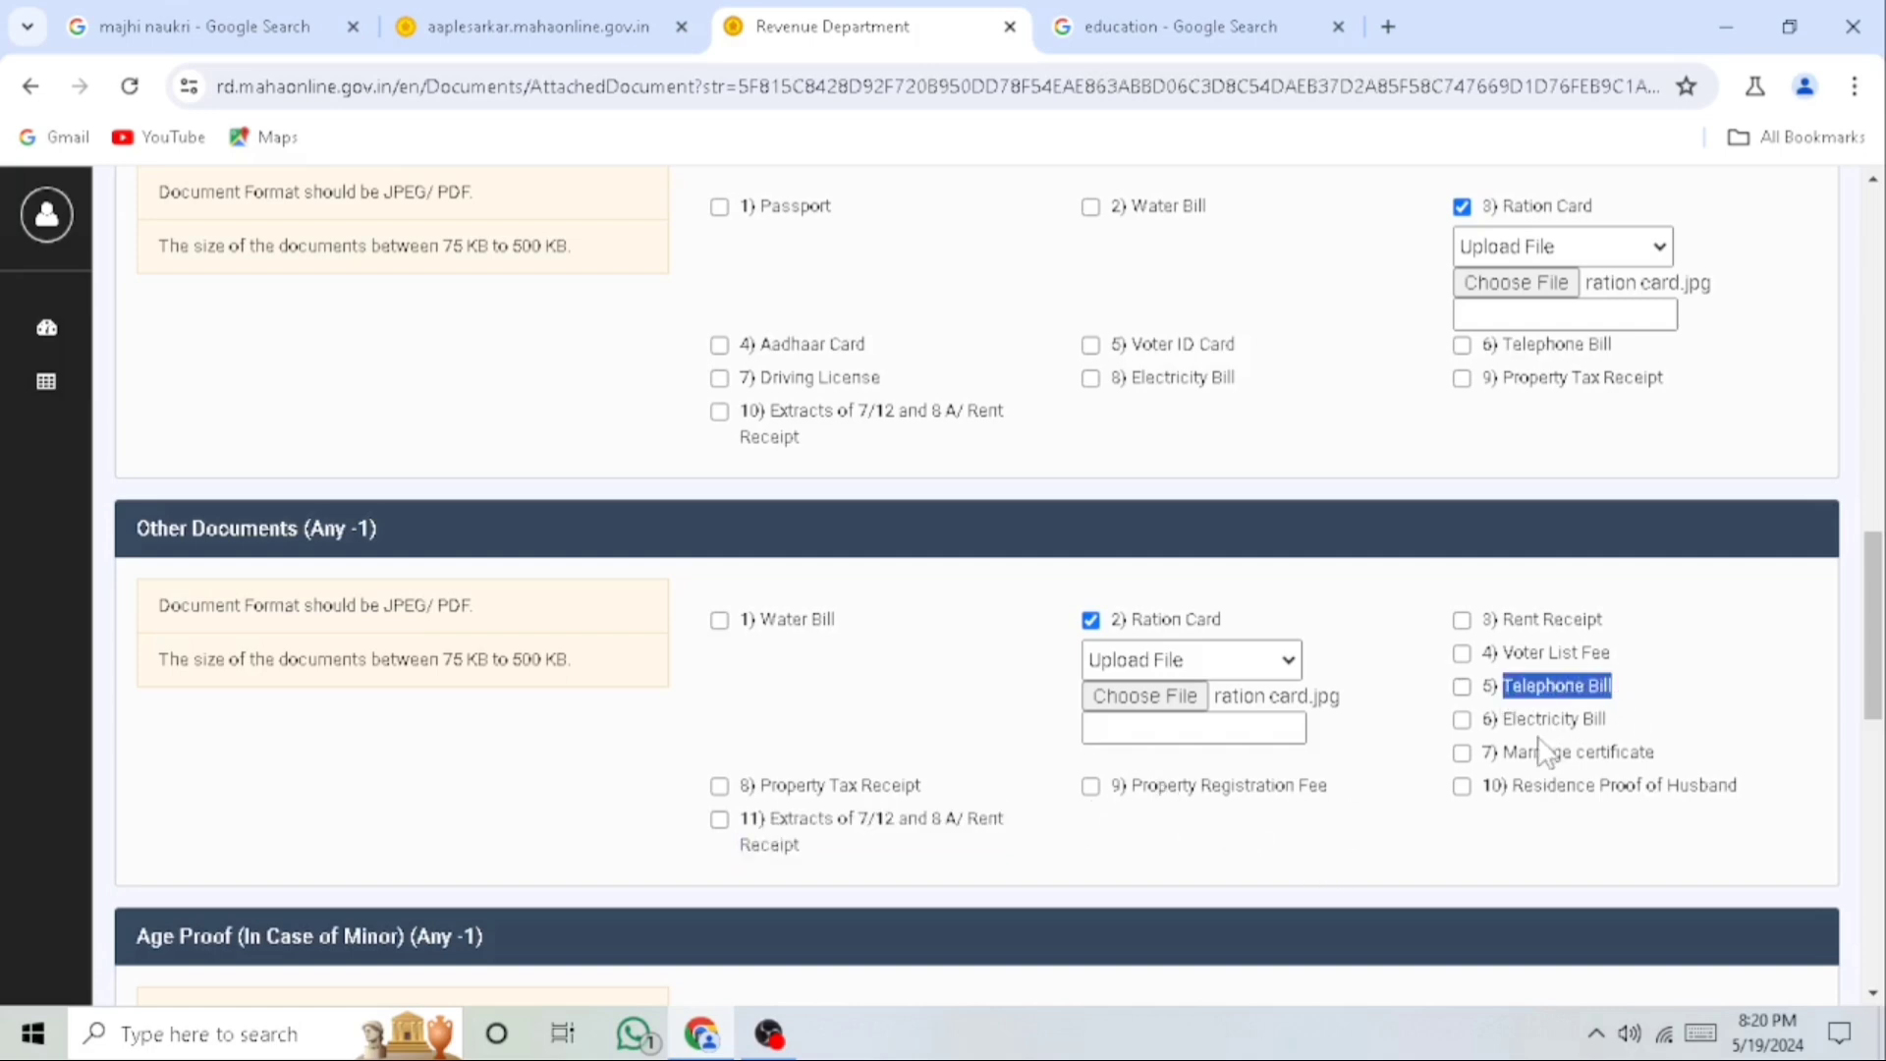
left_click_drag(1501, 720, 1633, 725)
Choose School Leaving Certificate as the age proof for a minor and attach TC.jpg as an uploaded file
scroll(864, 757, "down", 5)
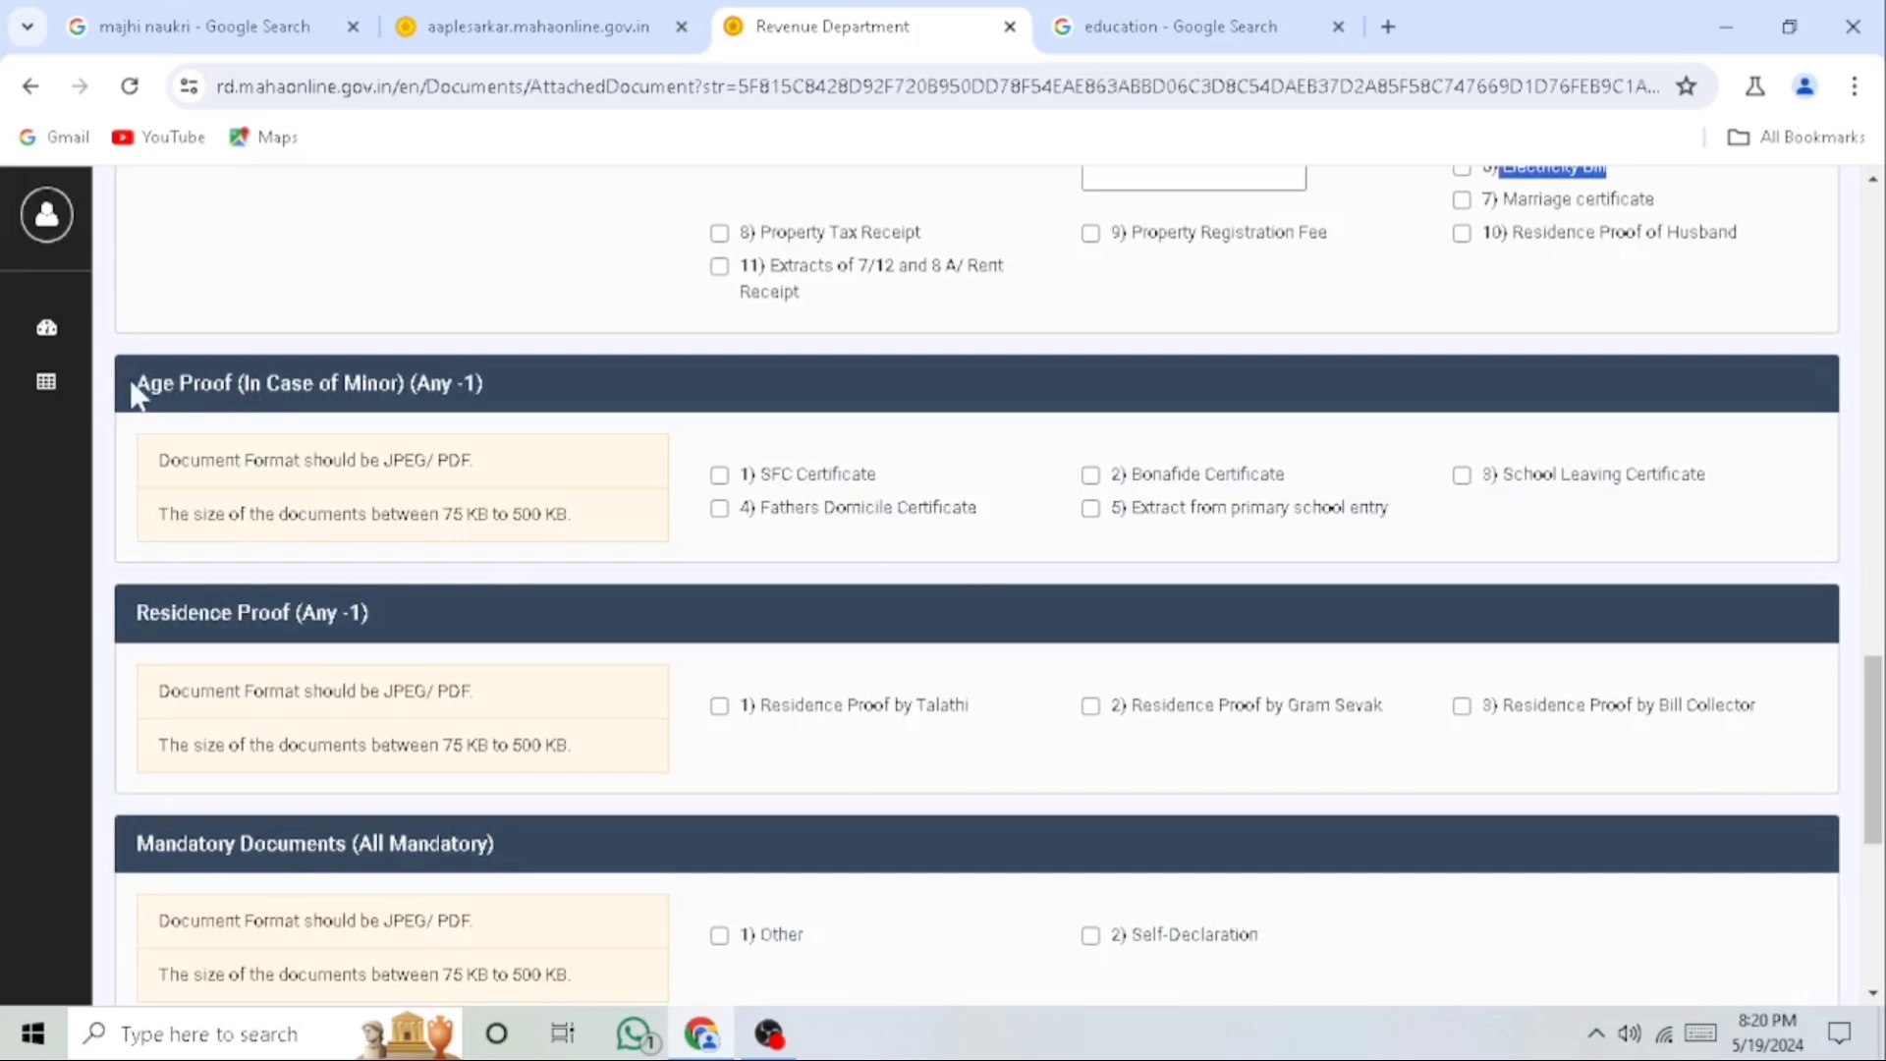
left_click_drag(132, 385, 482, 375)
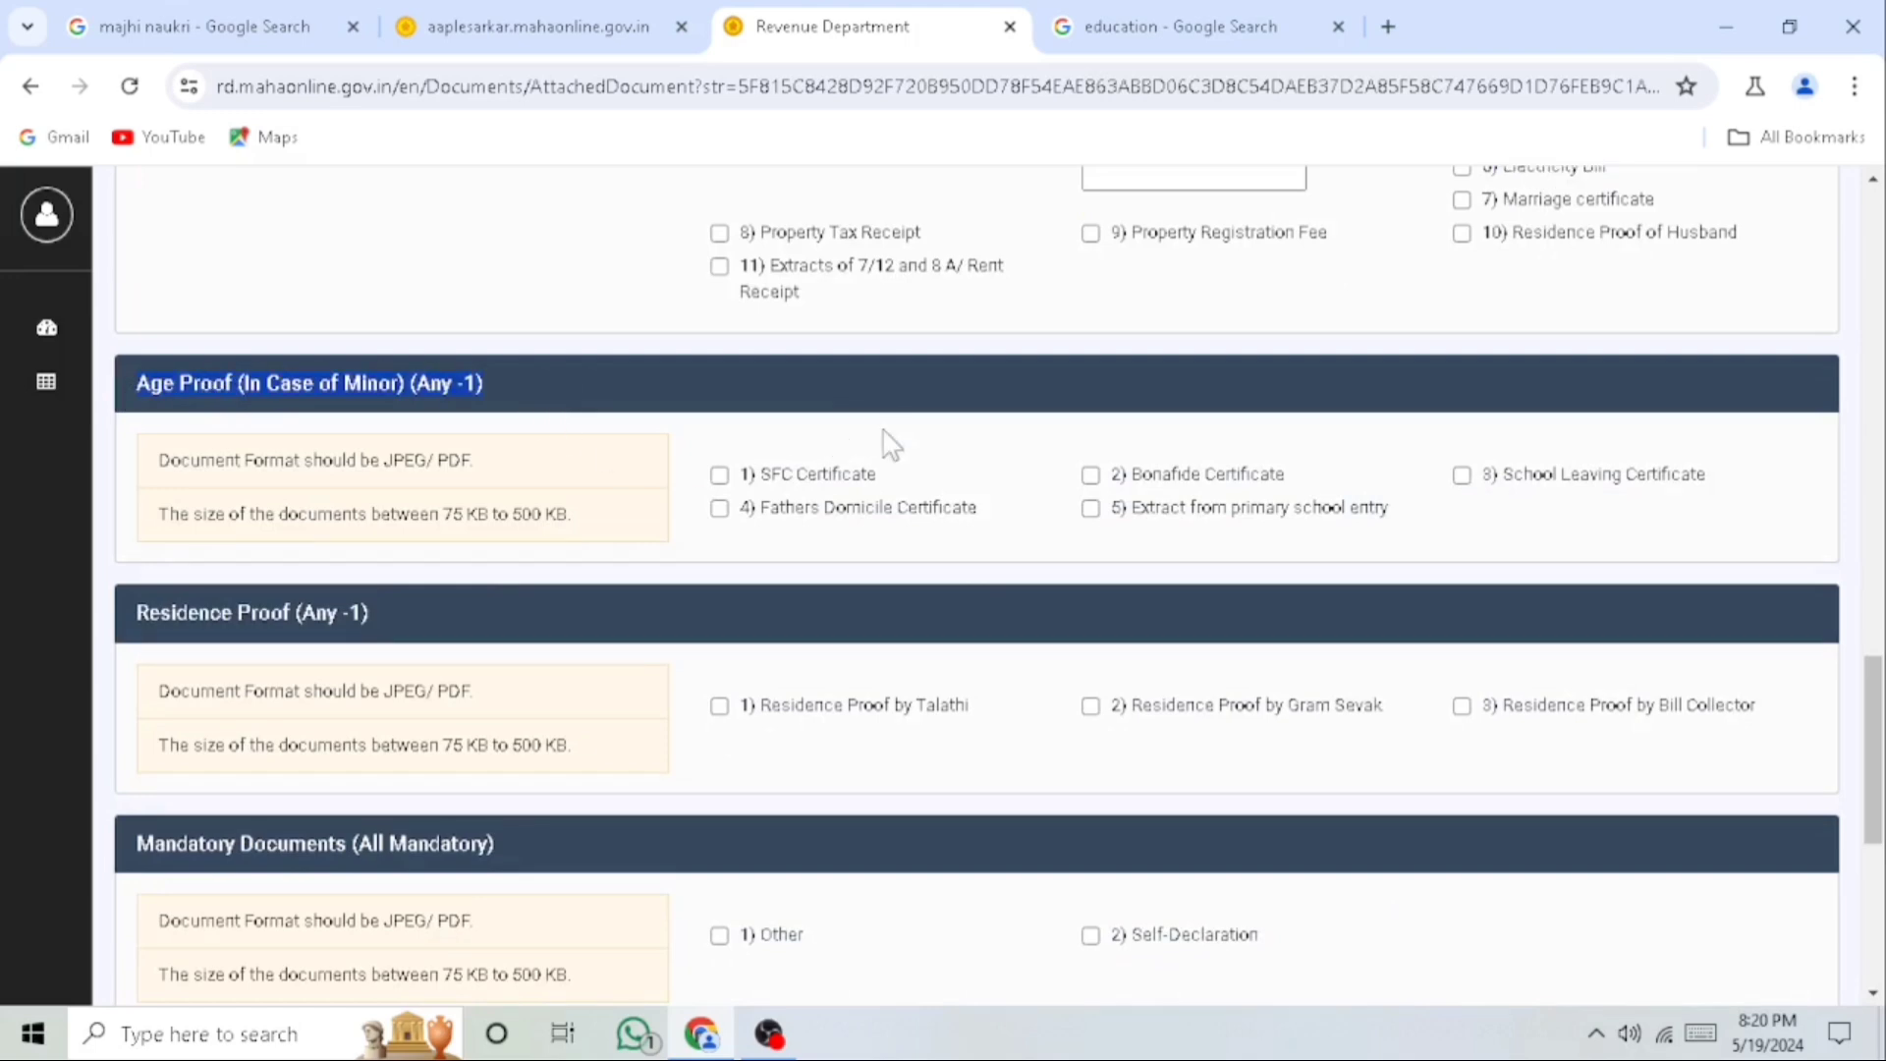
left_click(1462, 475)
left_click(1530, 516)
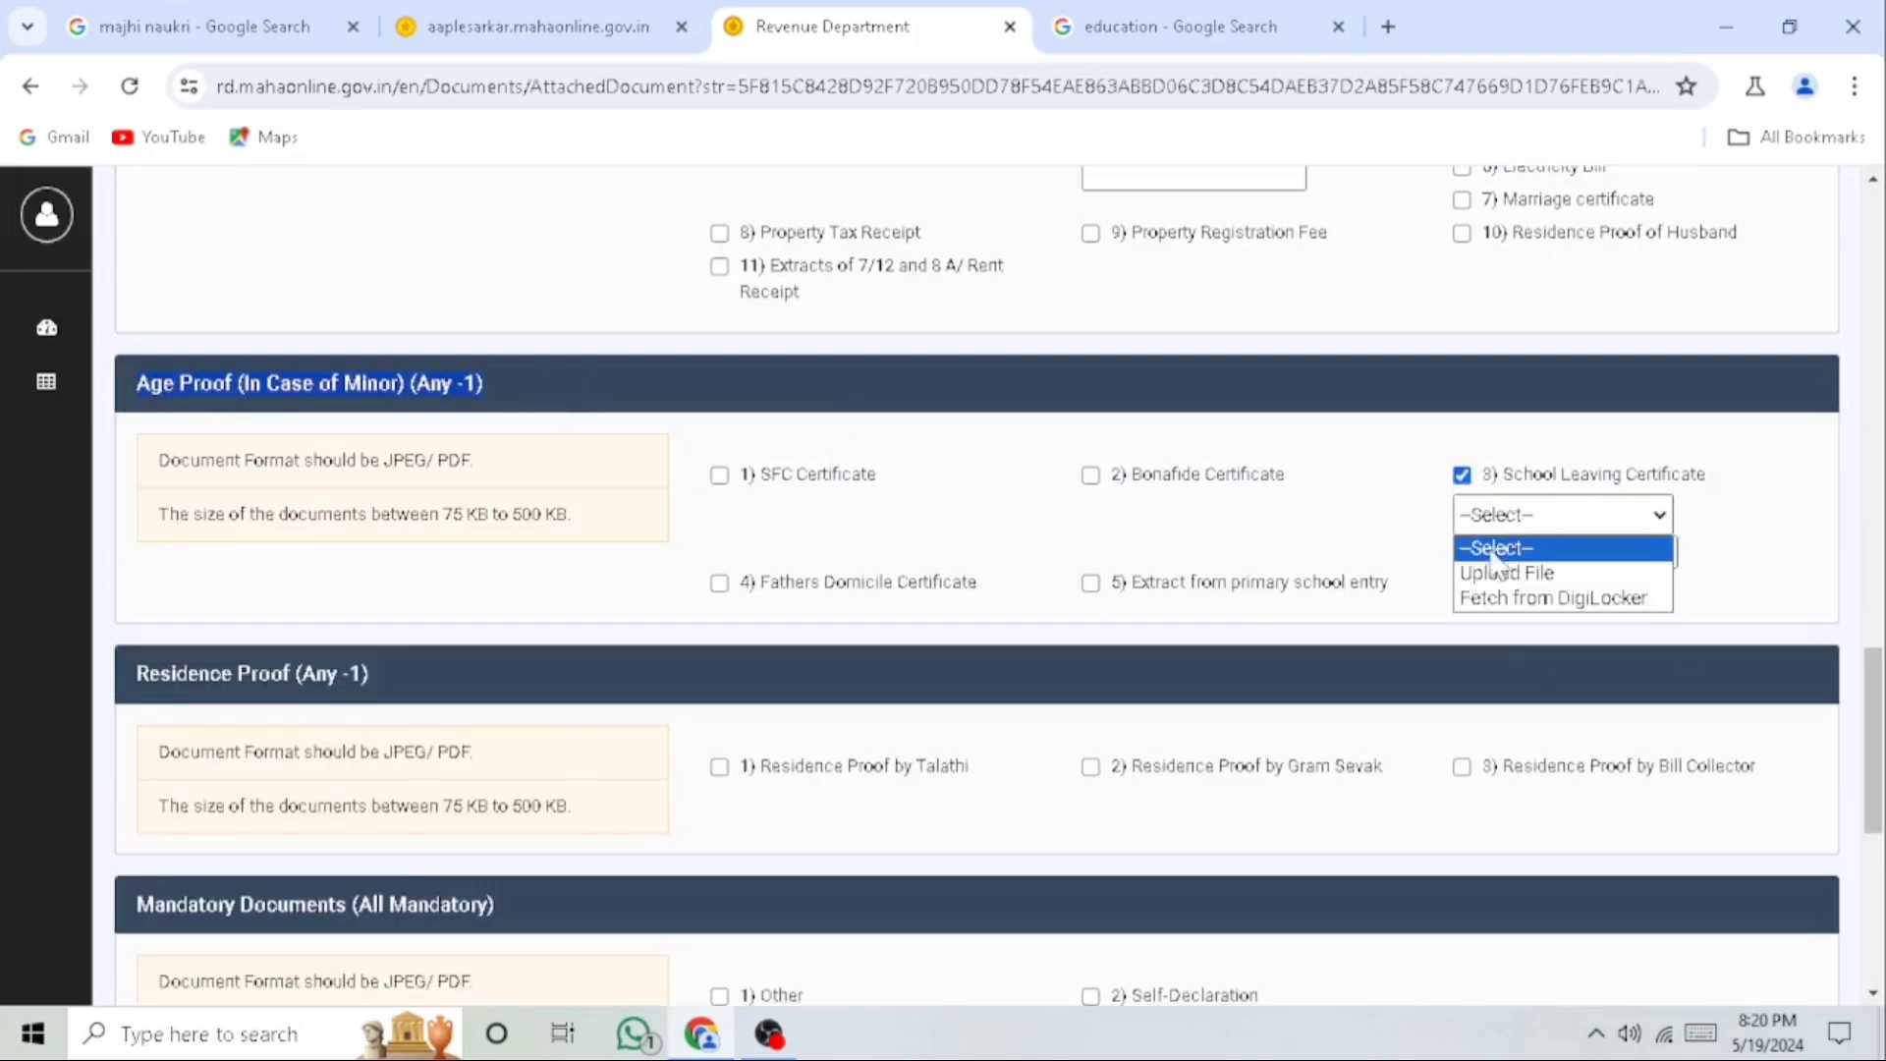
left_click(1499, 573)
left_click(1514, 551)
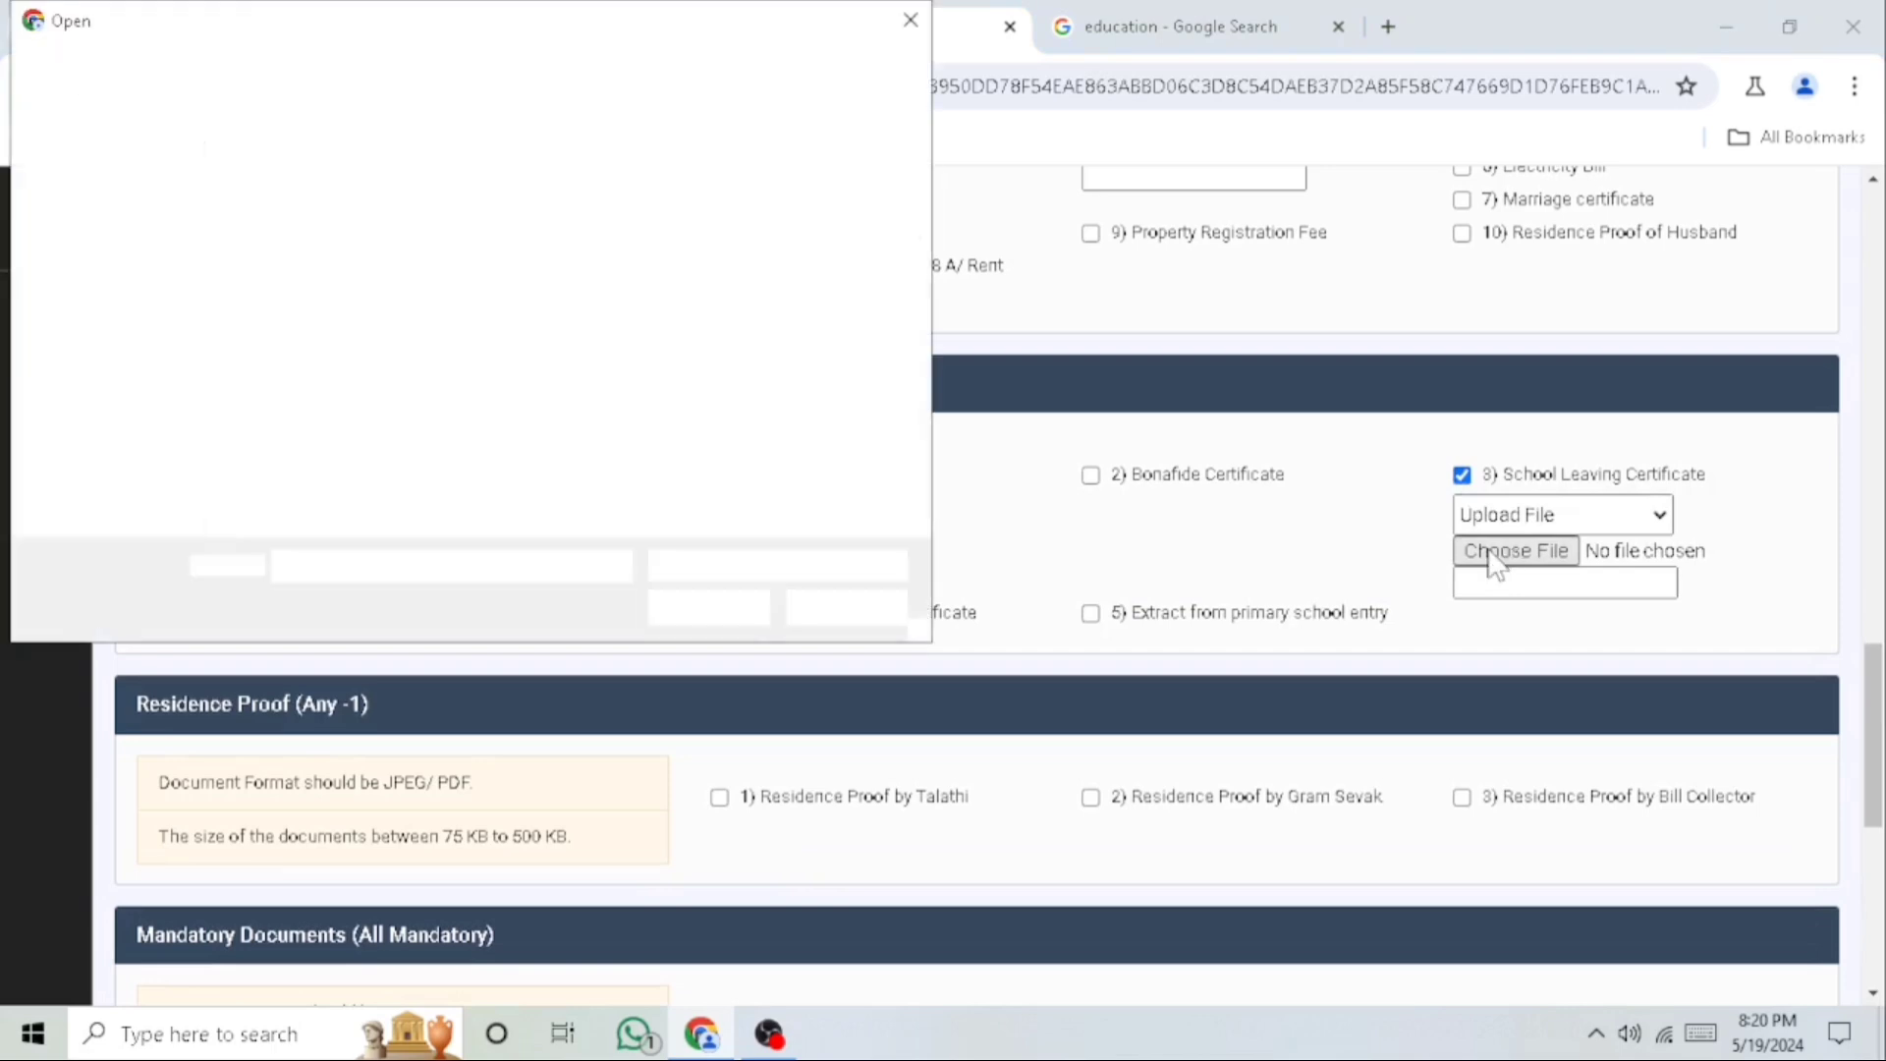
left_click(468, 340)
left_click(708, 607)
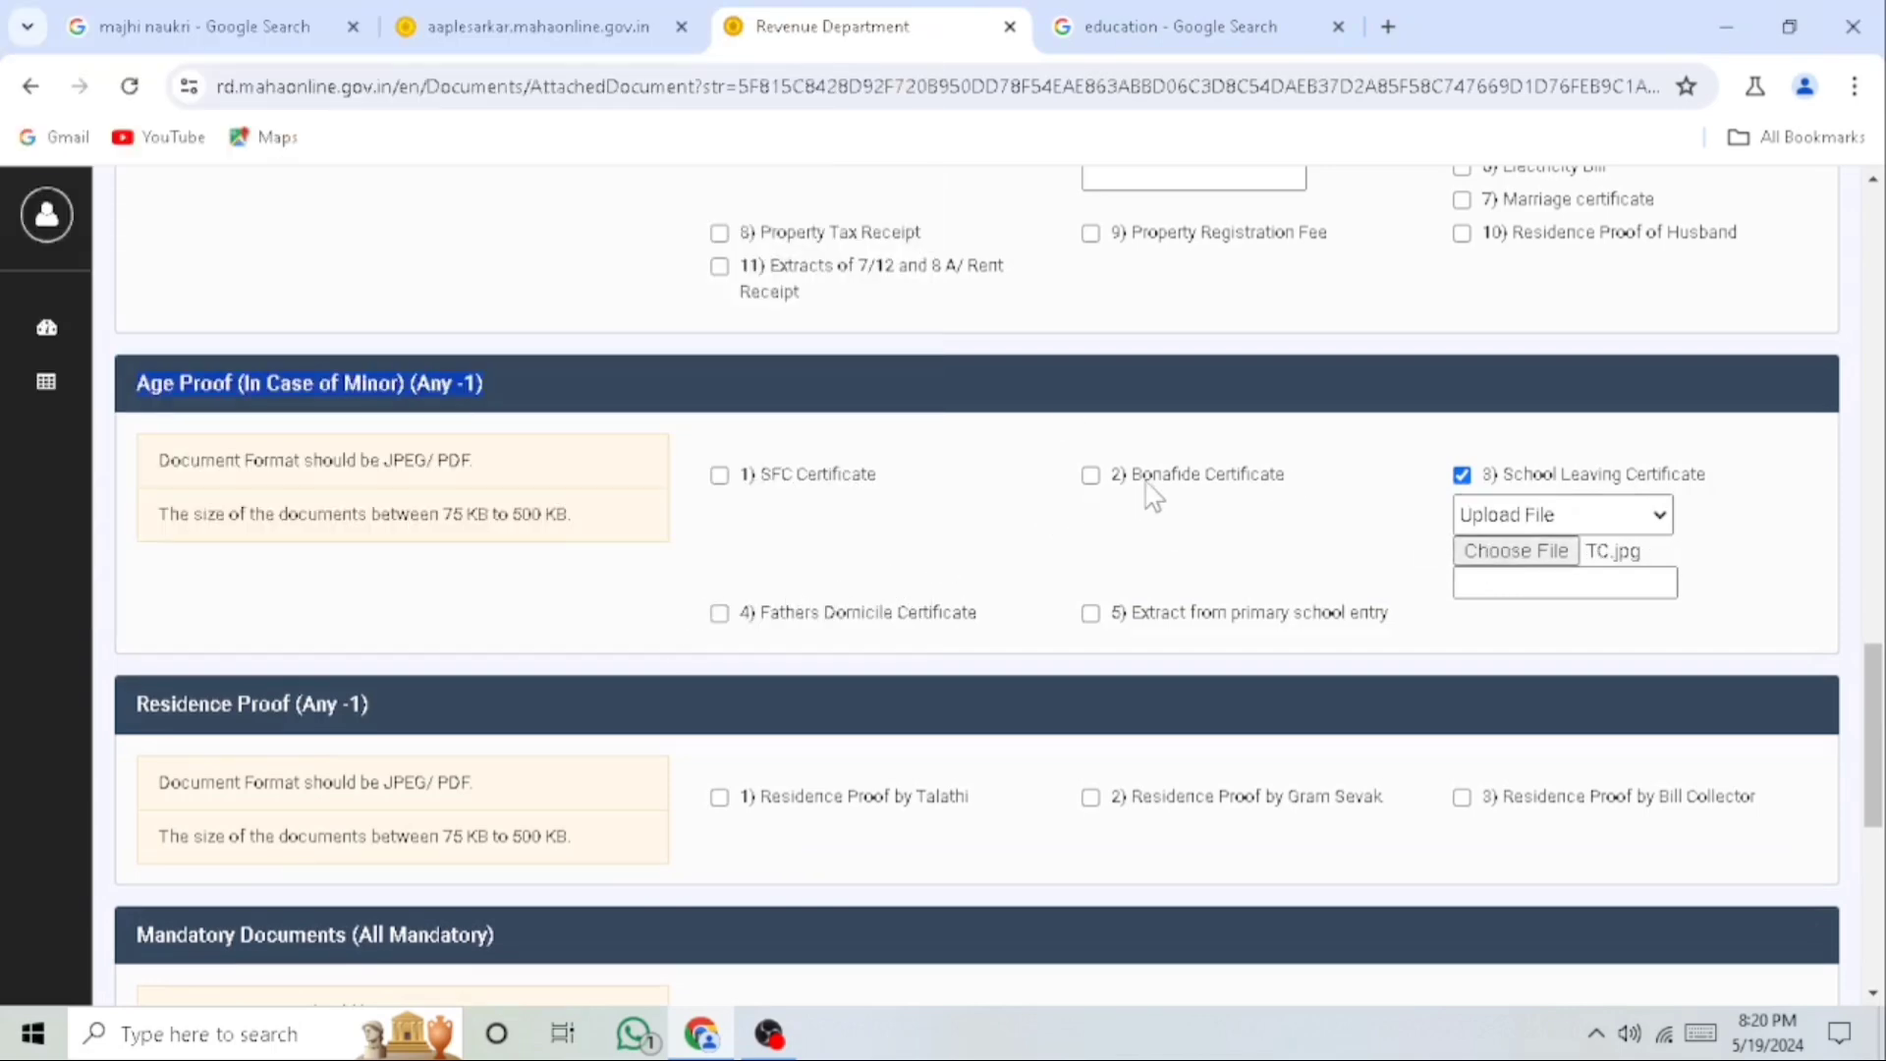
left_click_drag(1139, 482, 1290, 493)
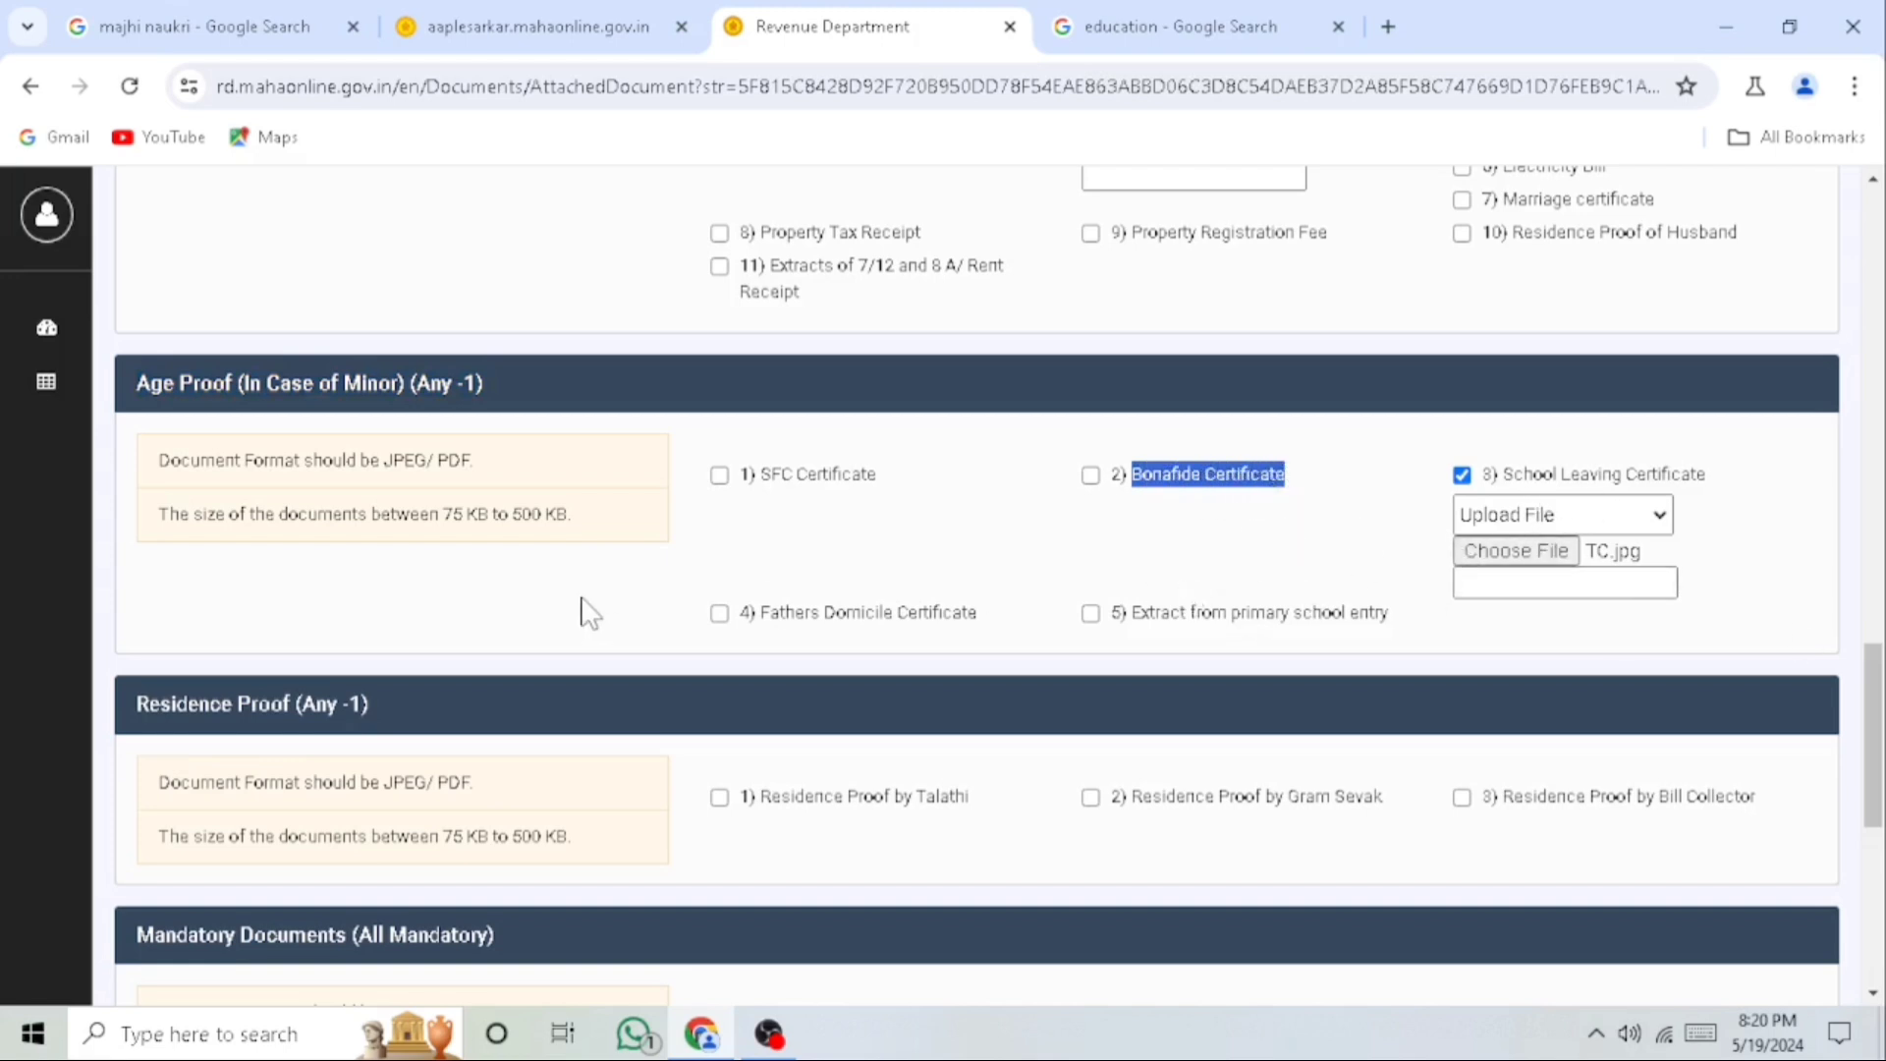
Review the residence proof options, choose Residence Proof by Bill Collector, and attach tahashil rahivashi.jpg
left_click(136, 705)
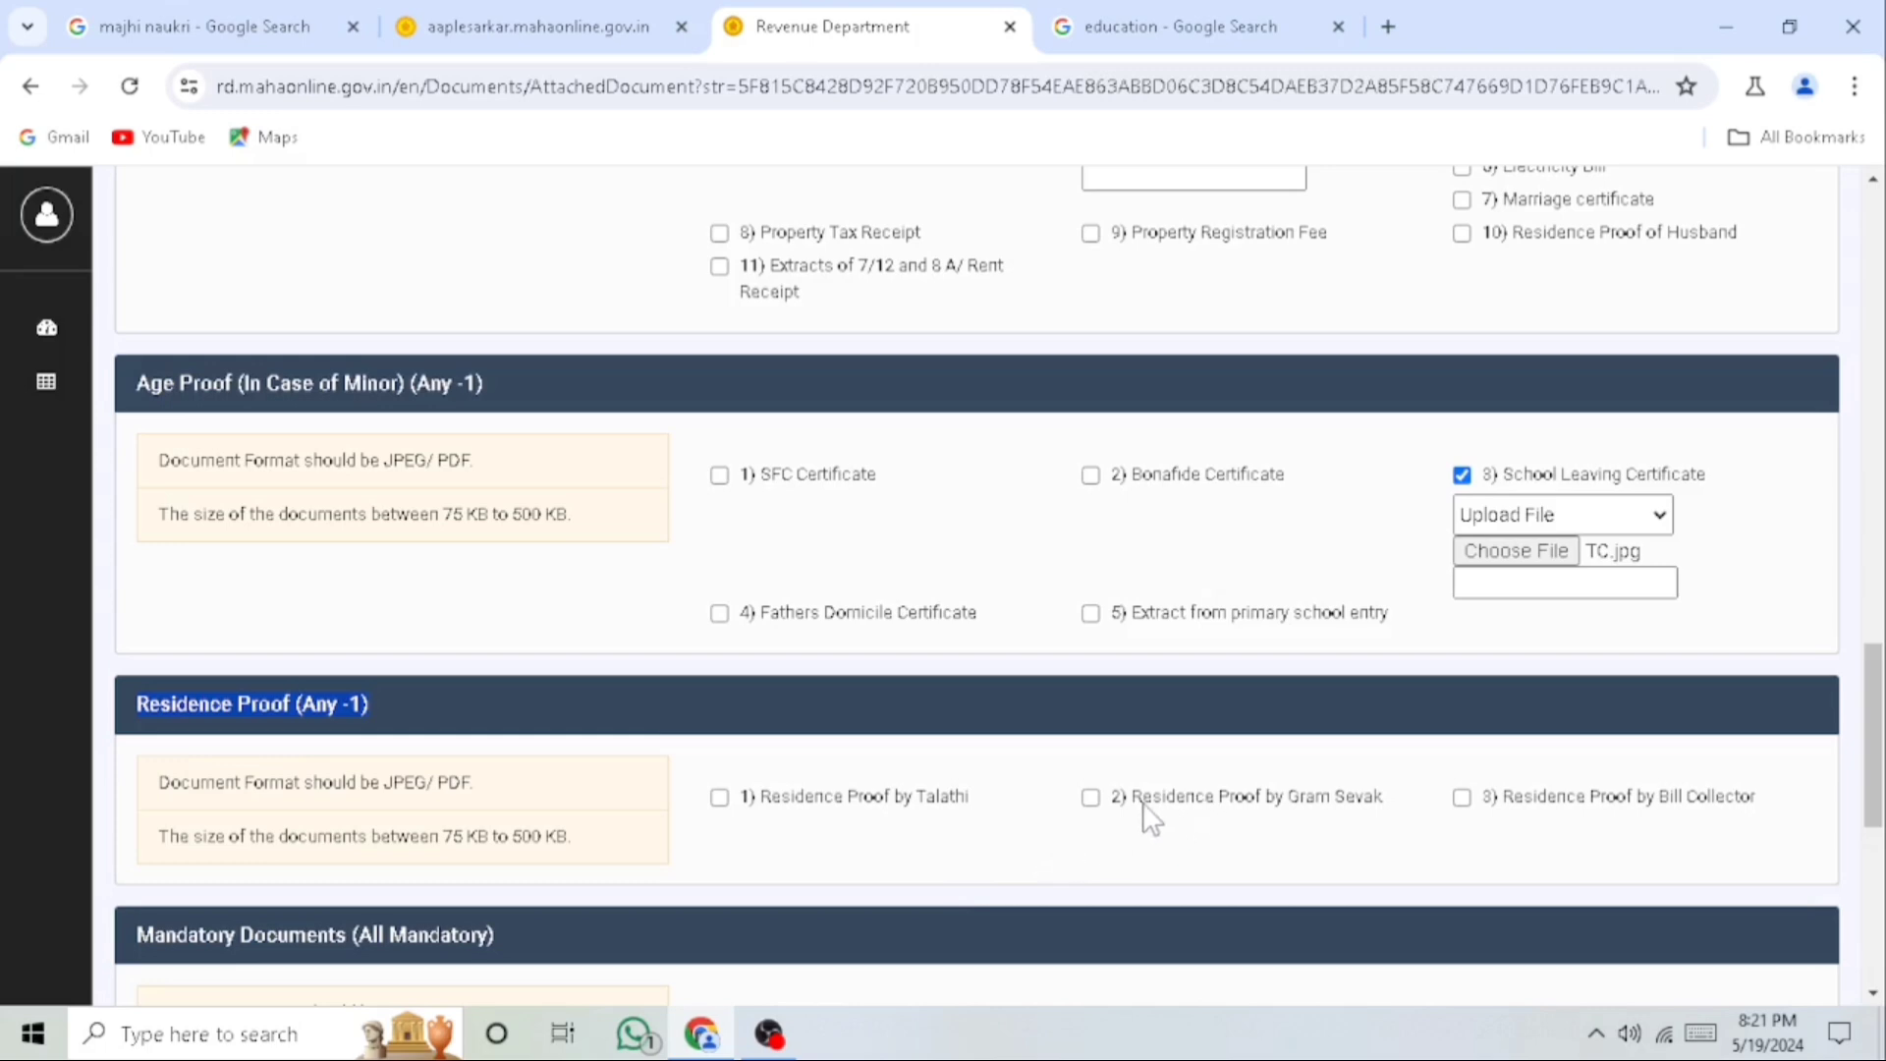
left_click_drag(1136, 798, 1636, 830)
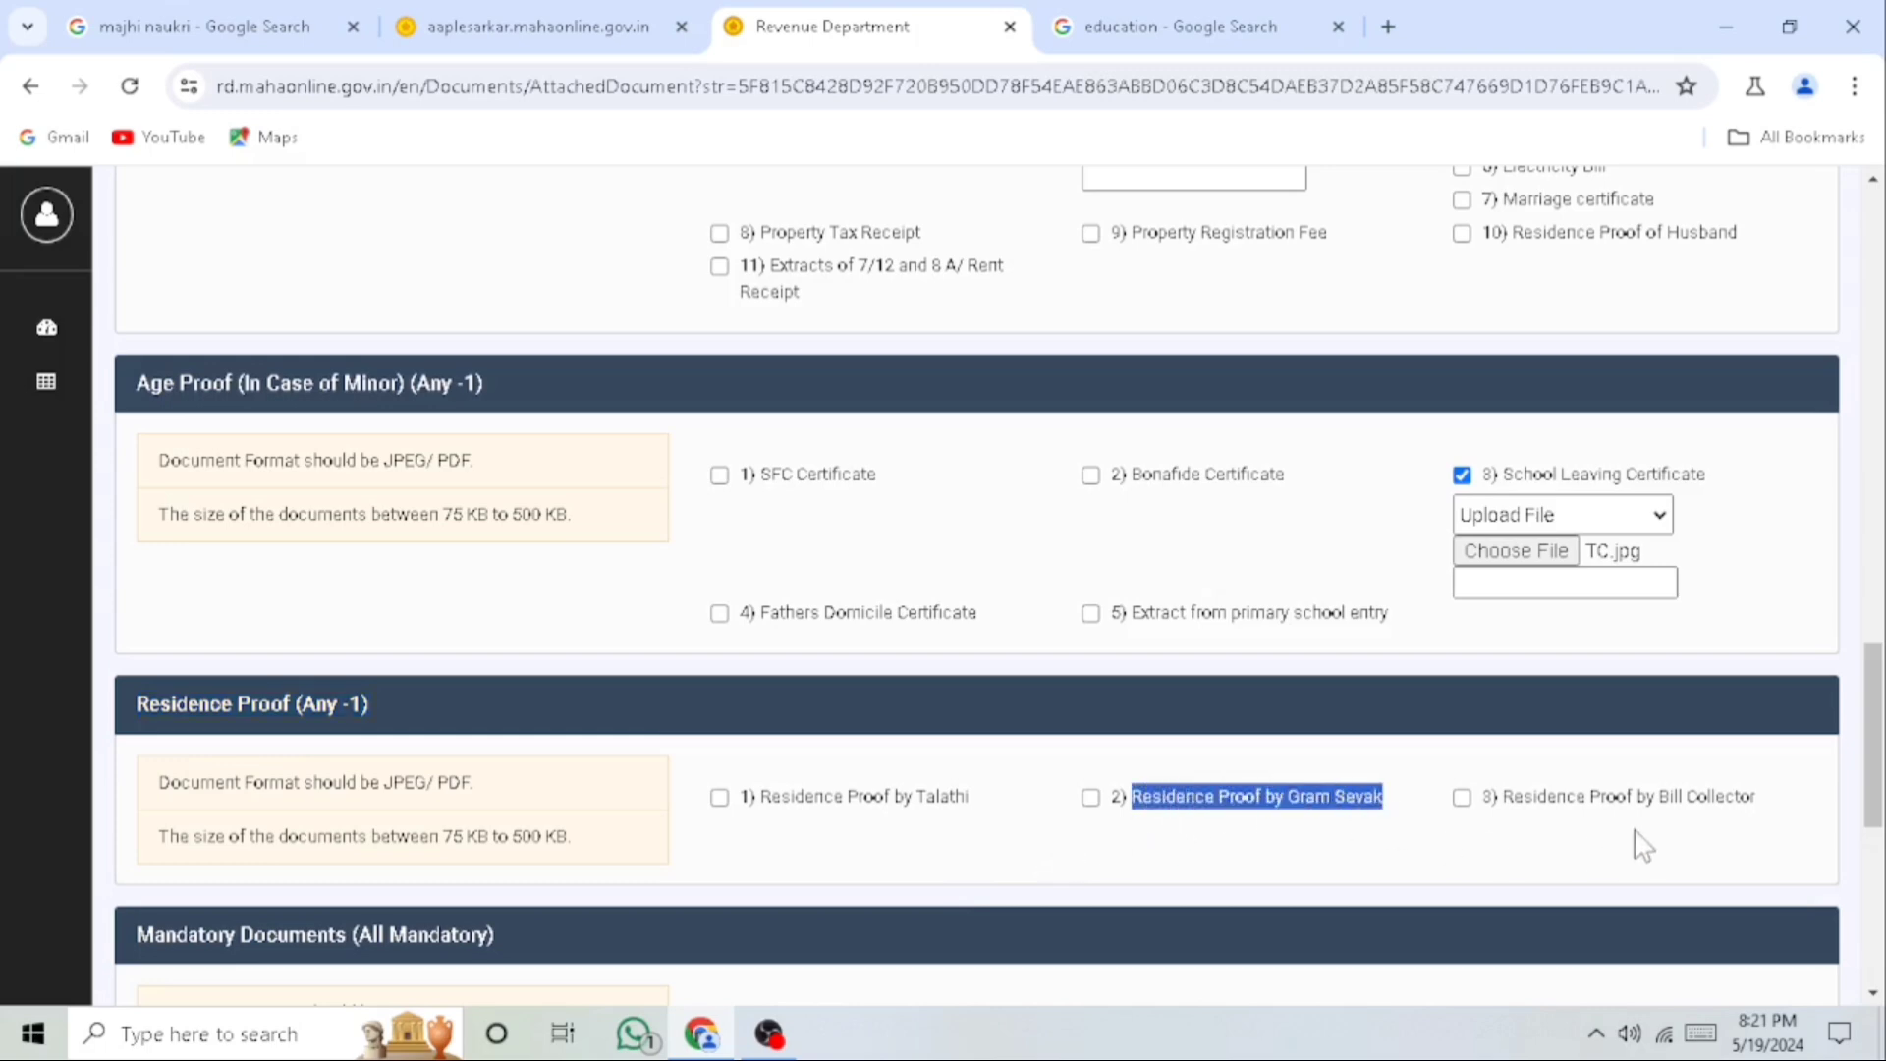
left_click(1545, 828)
left_click_drag(1495, 812, 1814, 817)
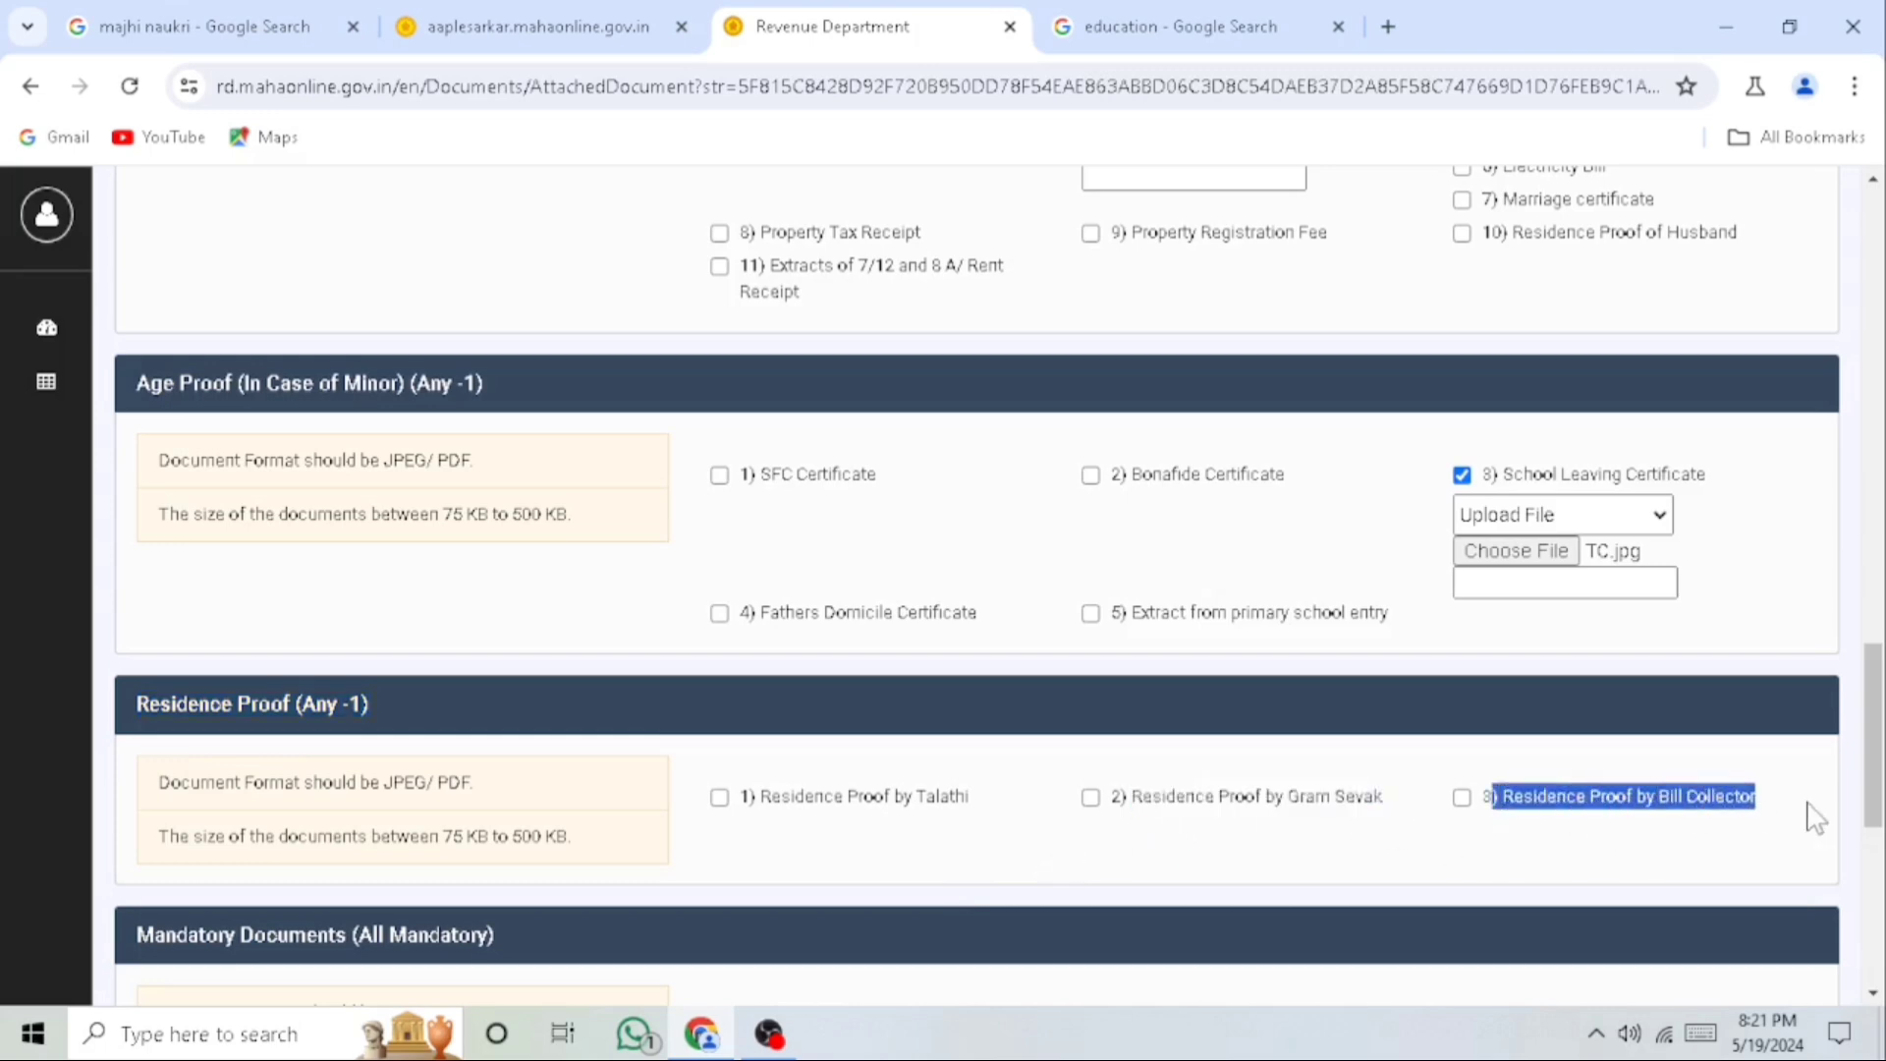
left_click(1462, 797)
left_click(1499, 843)
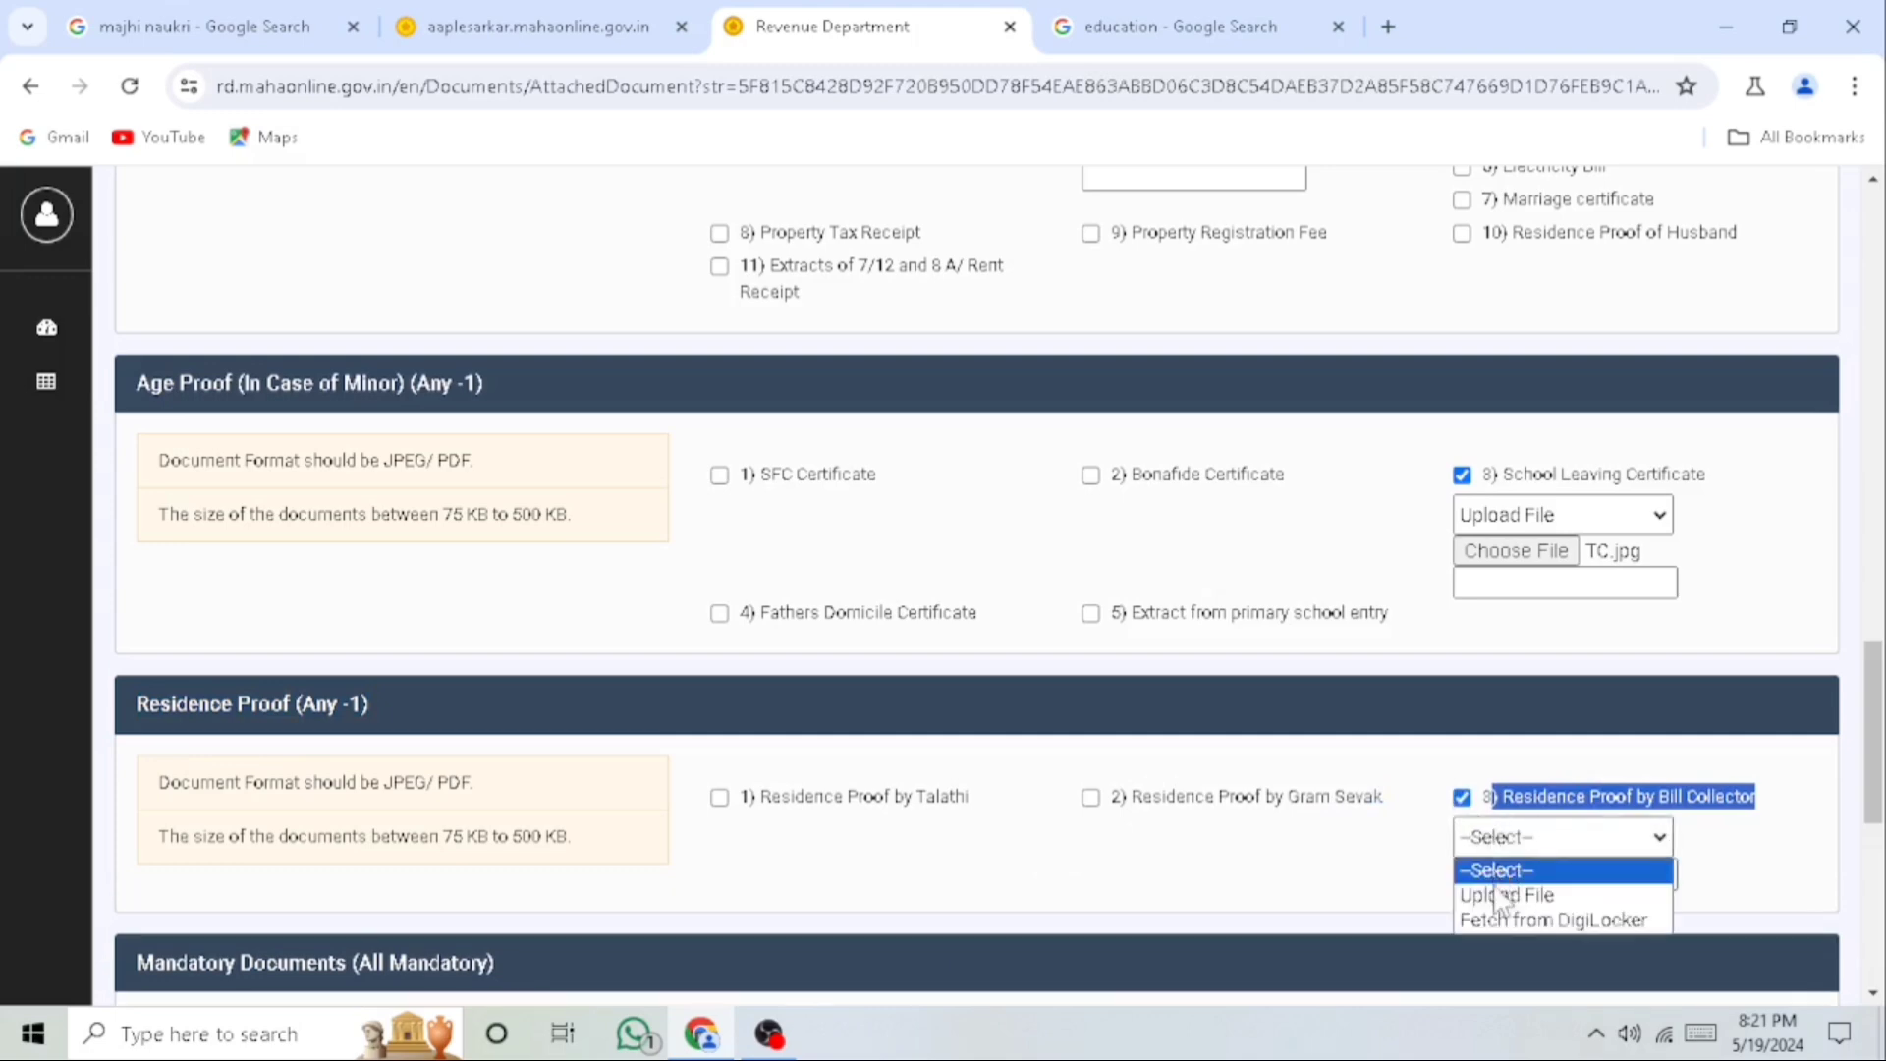
left_click(1496, 892)
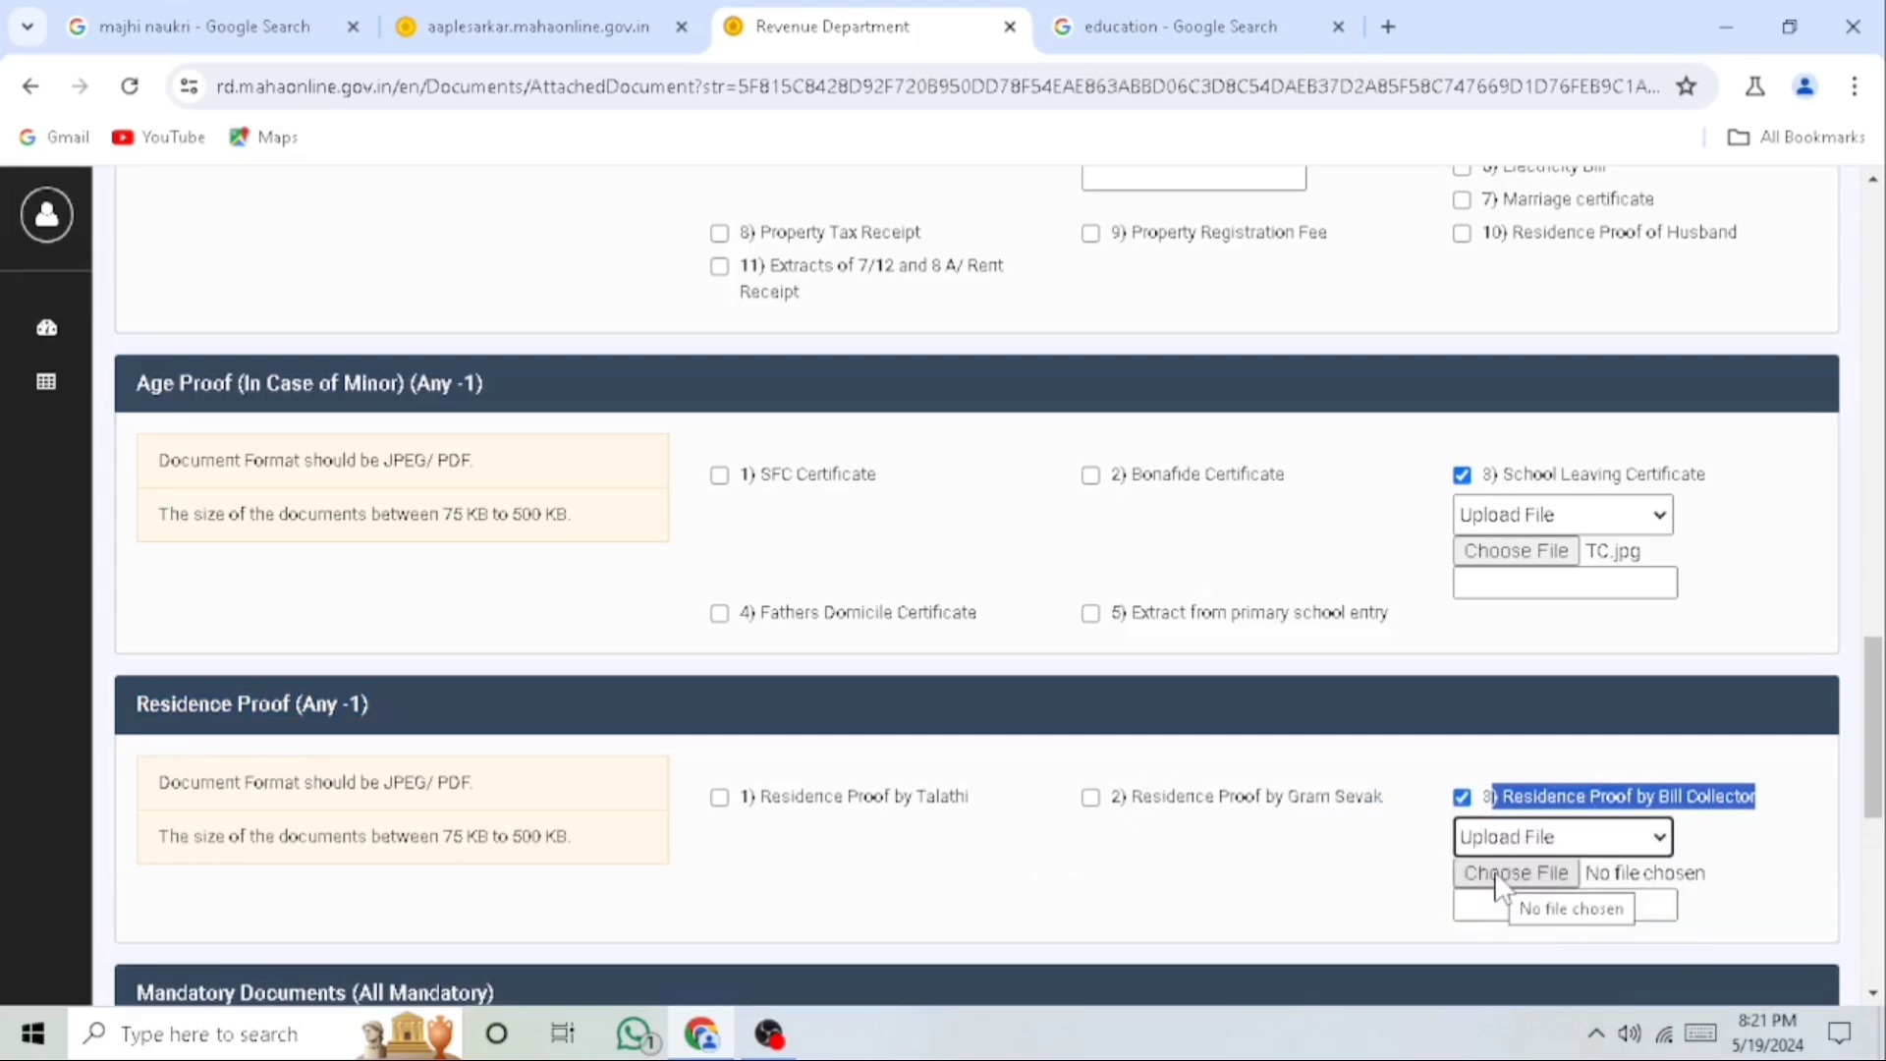
left_click(1500, 889)
left_click(653, 215)
left_click(711, 606)
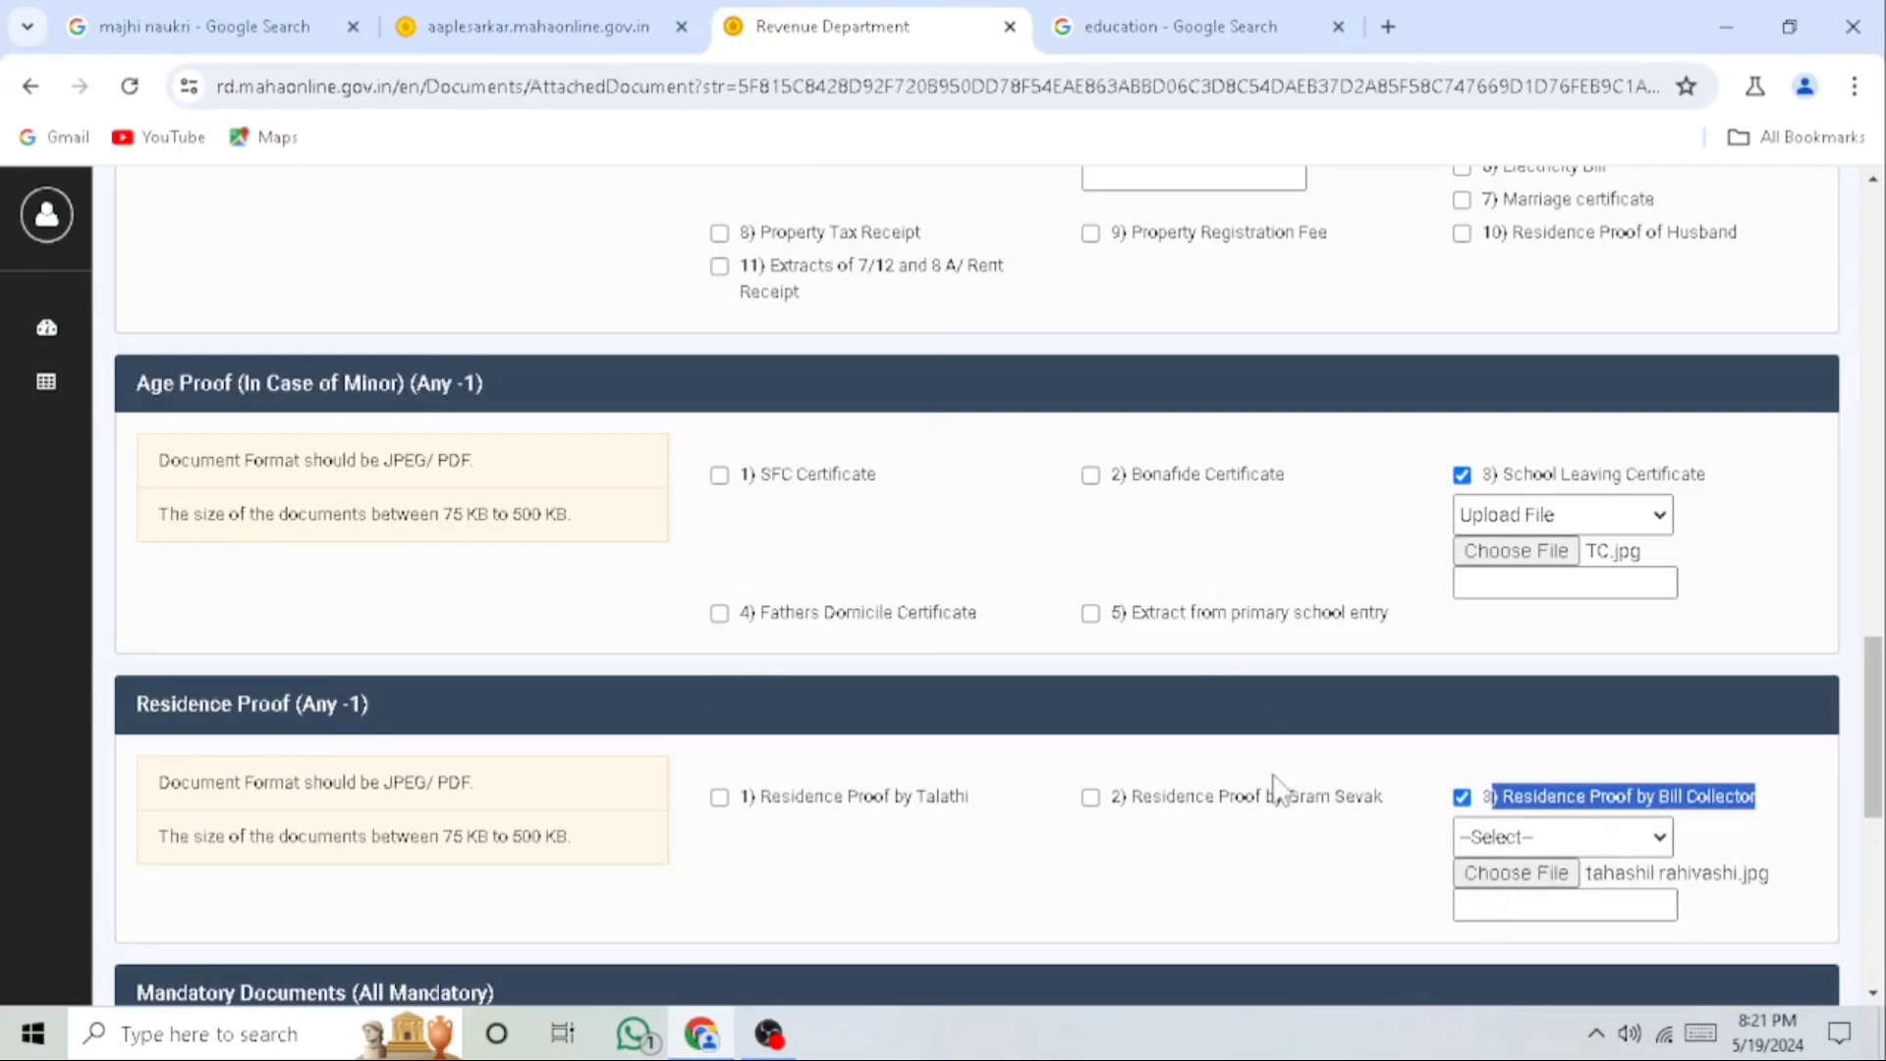
Select Other under Mandatory Documents and attach the applicant's Aadhaar card image as an uploaded file
scroll(1271, 787, "down", 4)
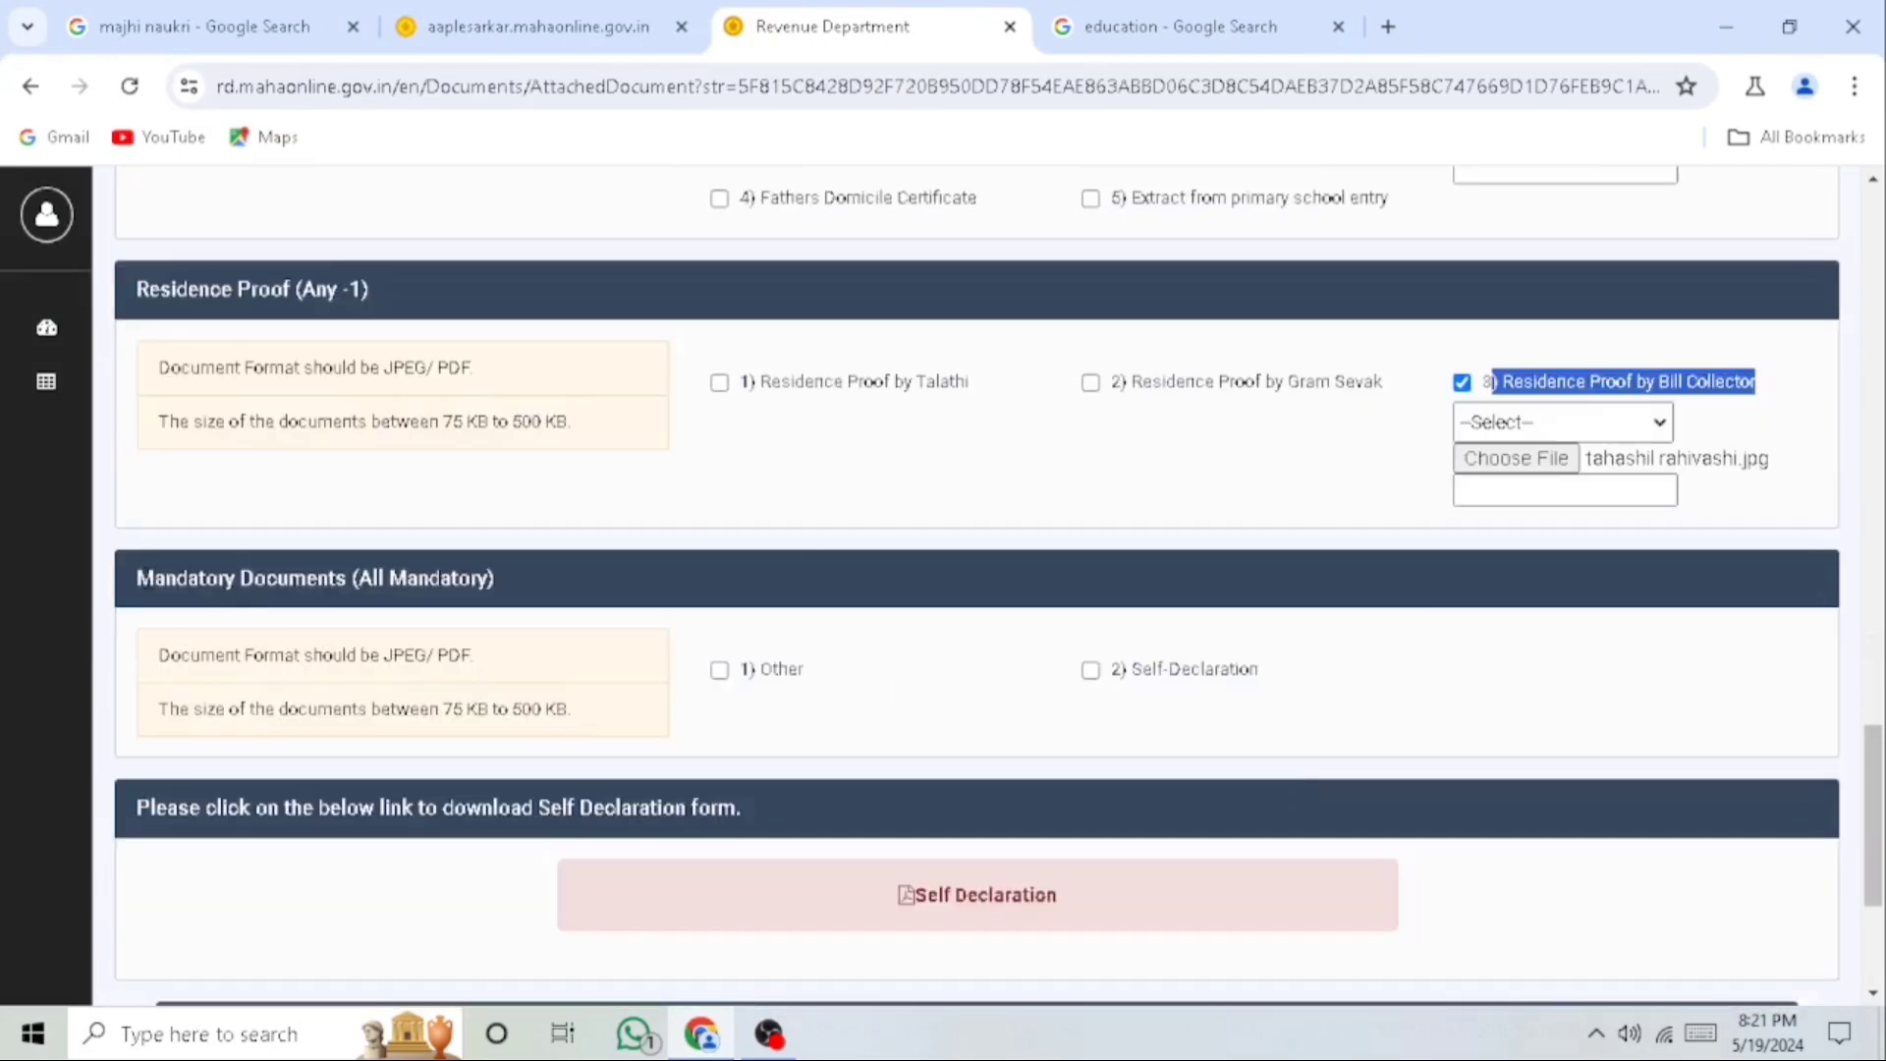
left_click_drag(139, 578, 303, 587)
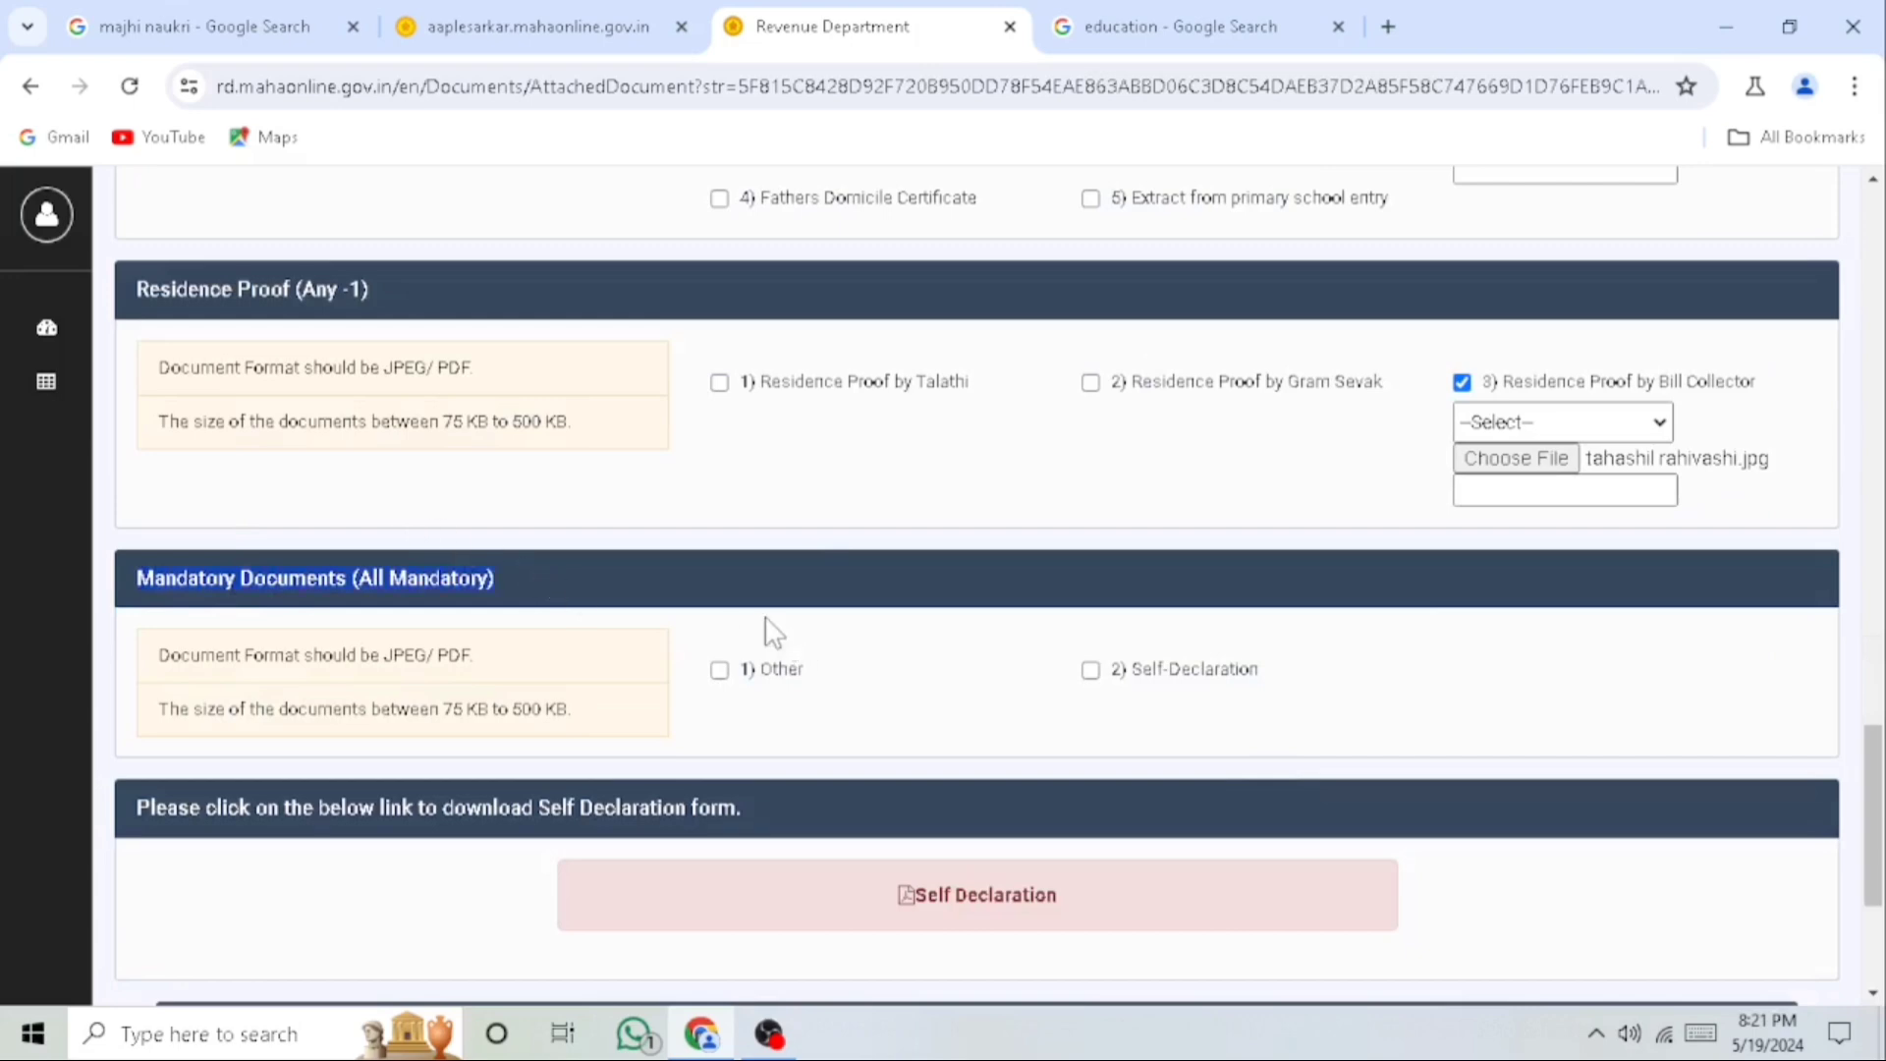
left_click(720, 670)
left_click(757, 720)
left_click(756, 764)
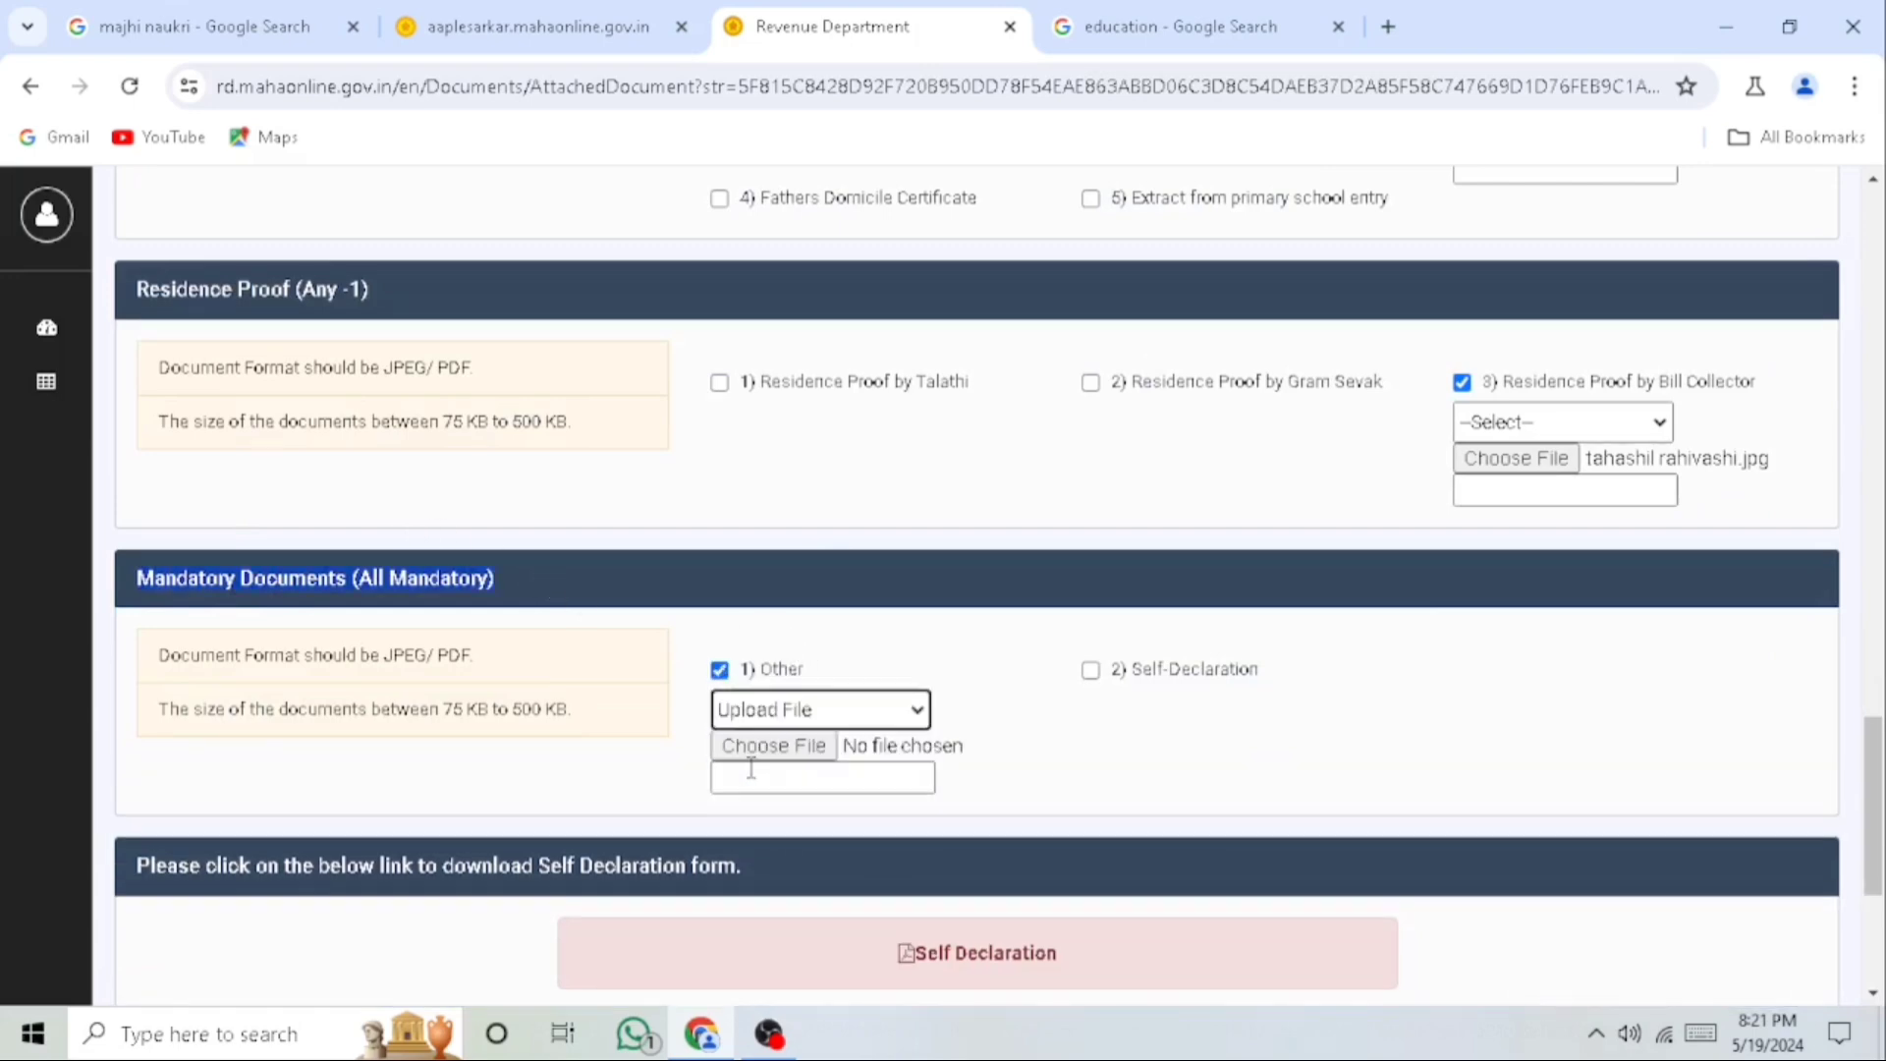
left_click(775, 747)
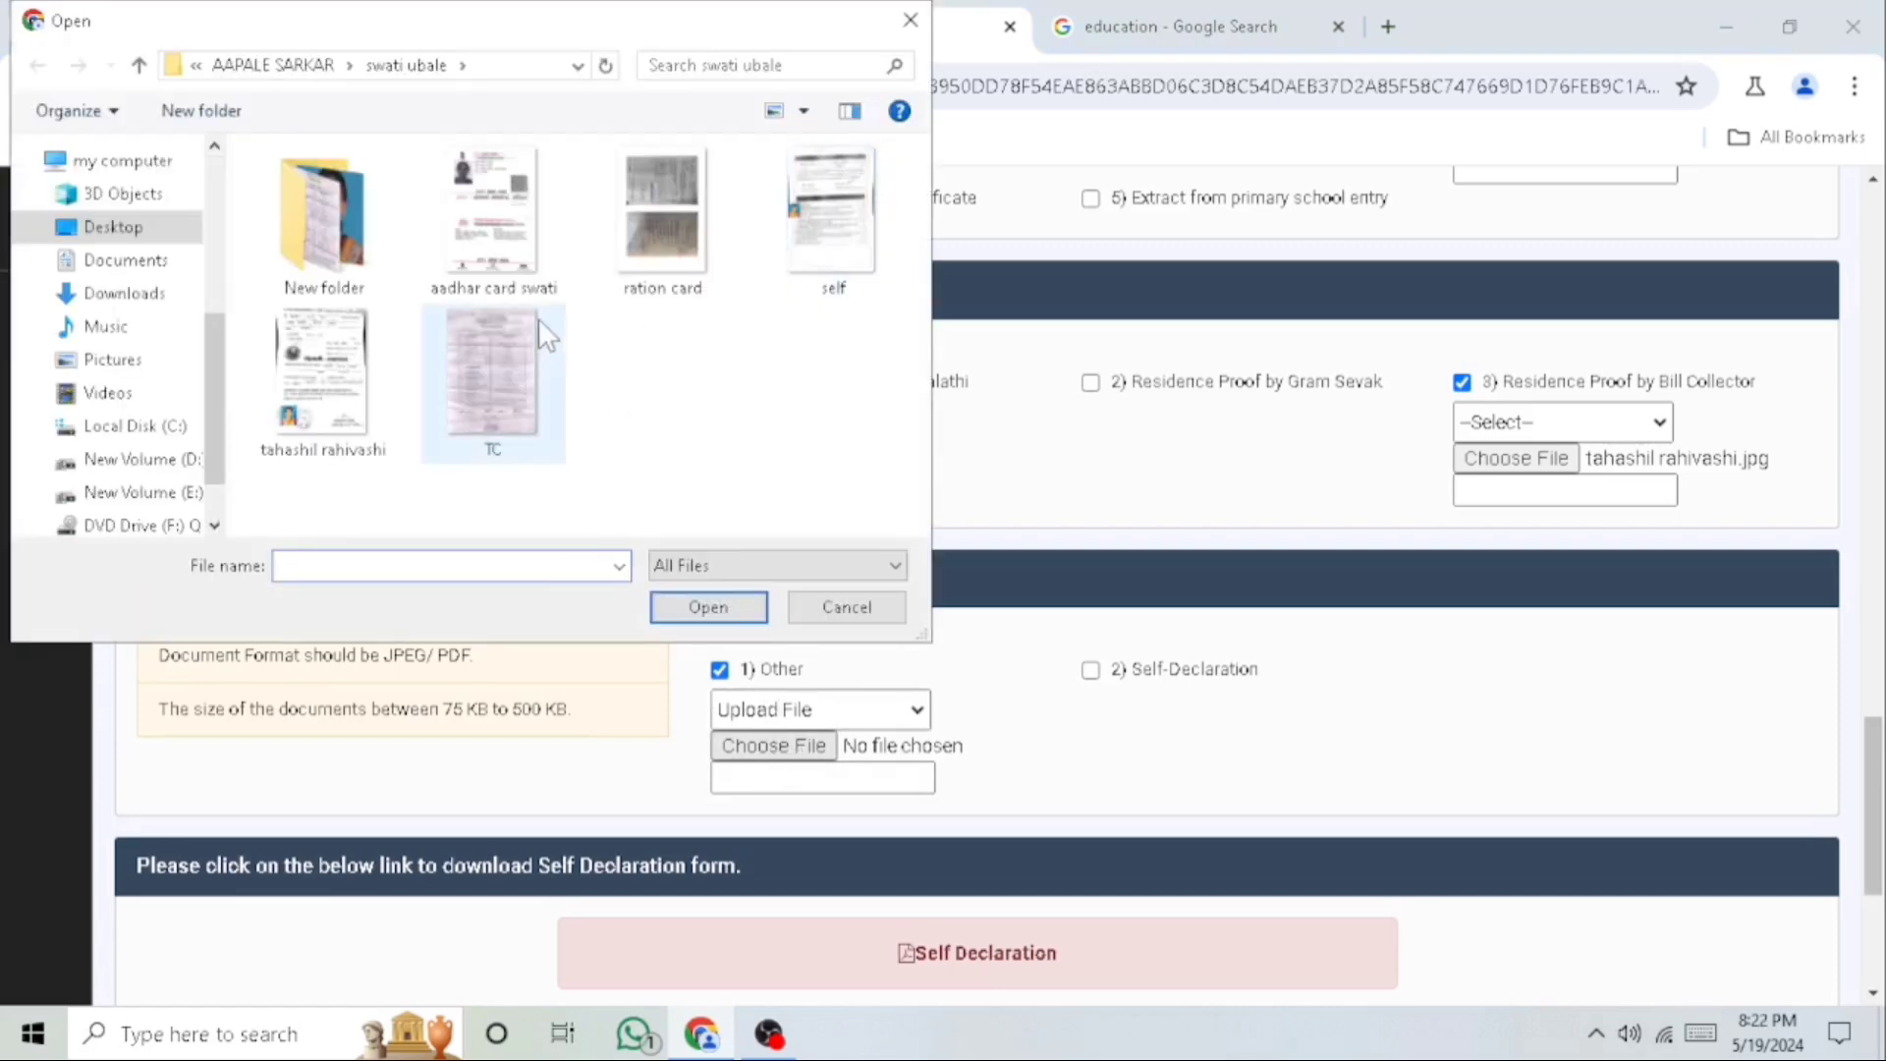
left_click(516, 257)
left_click(711, 606)
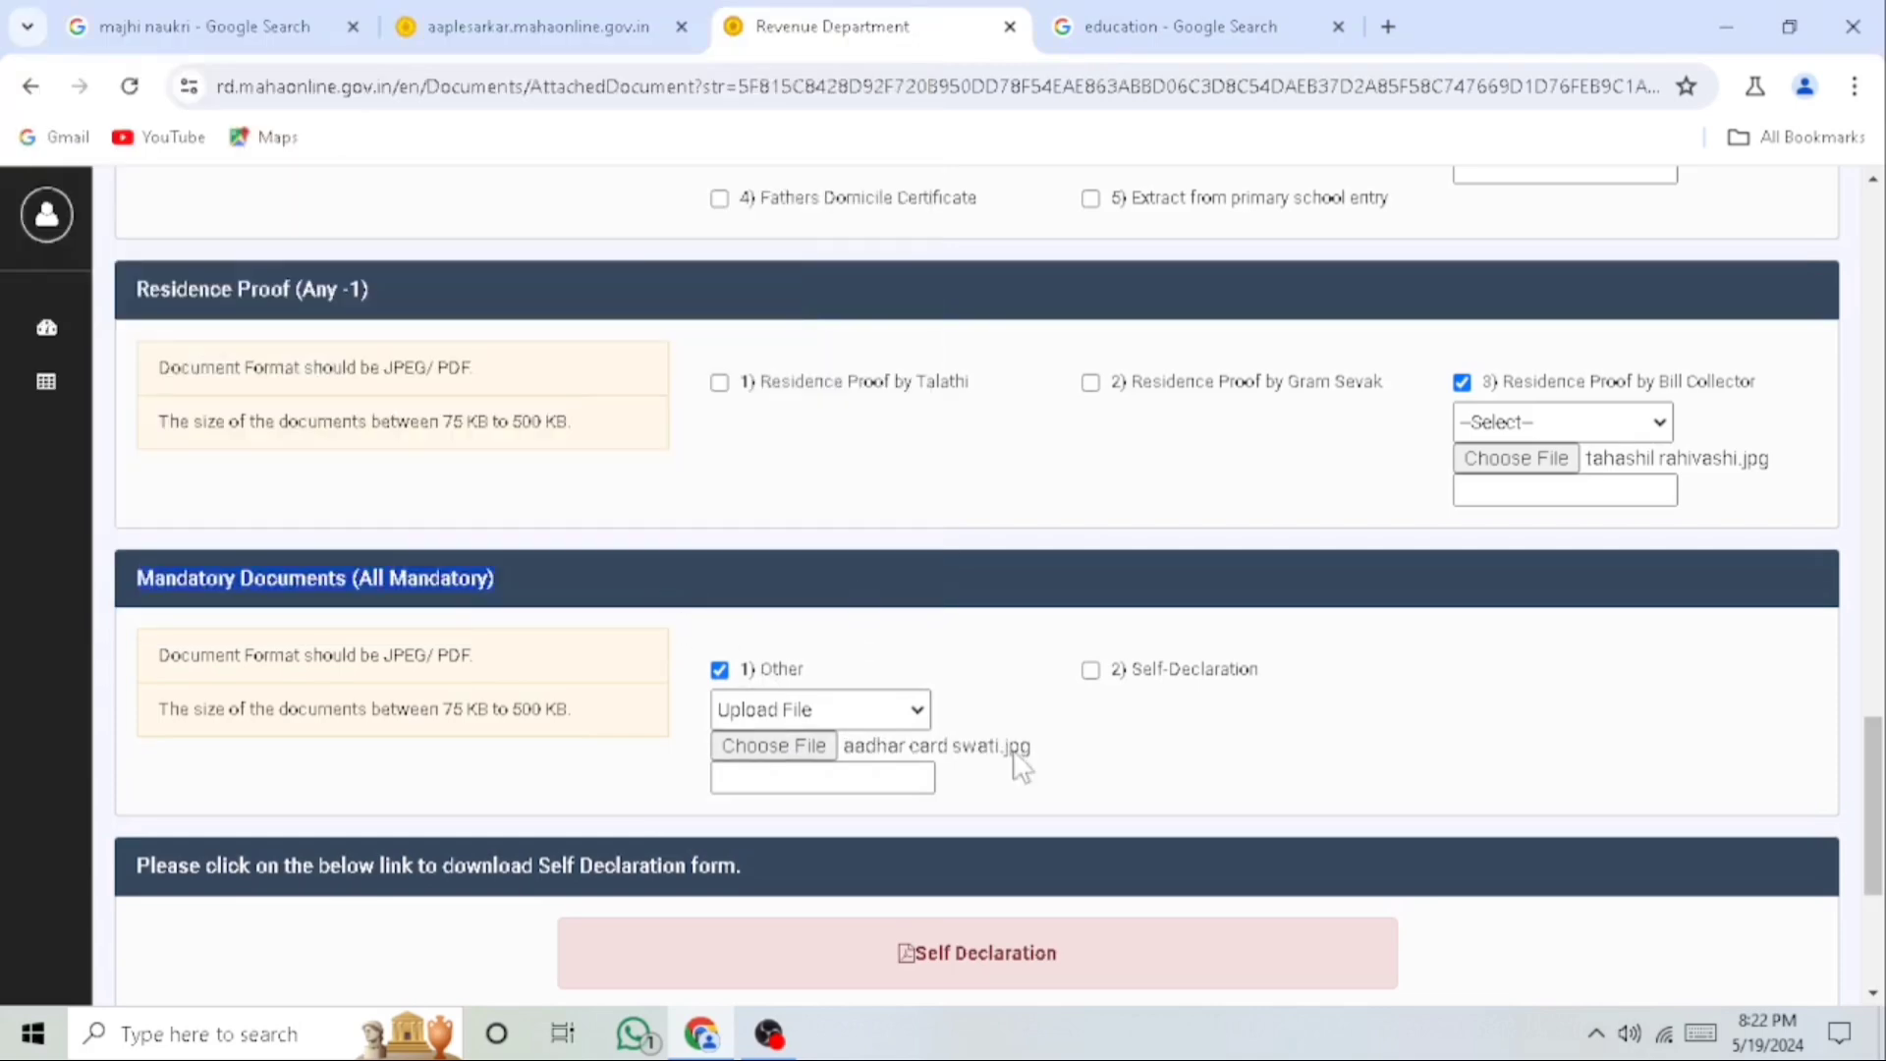
Select Self-Declaration under Mandatory Documents and set its source to Upload File
left_click(1092, 671)
left_click(1130, 710)
left_click(1125, 768)
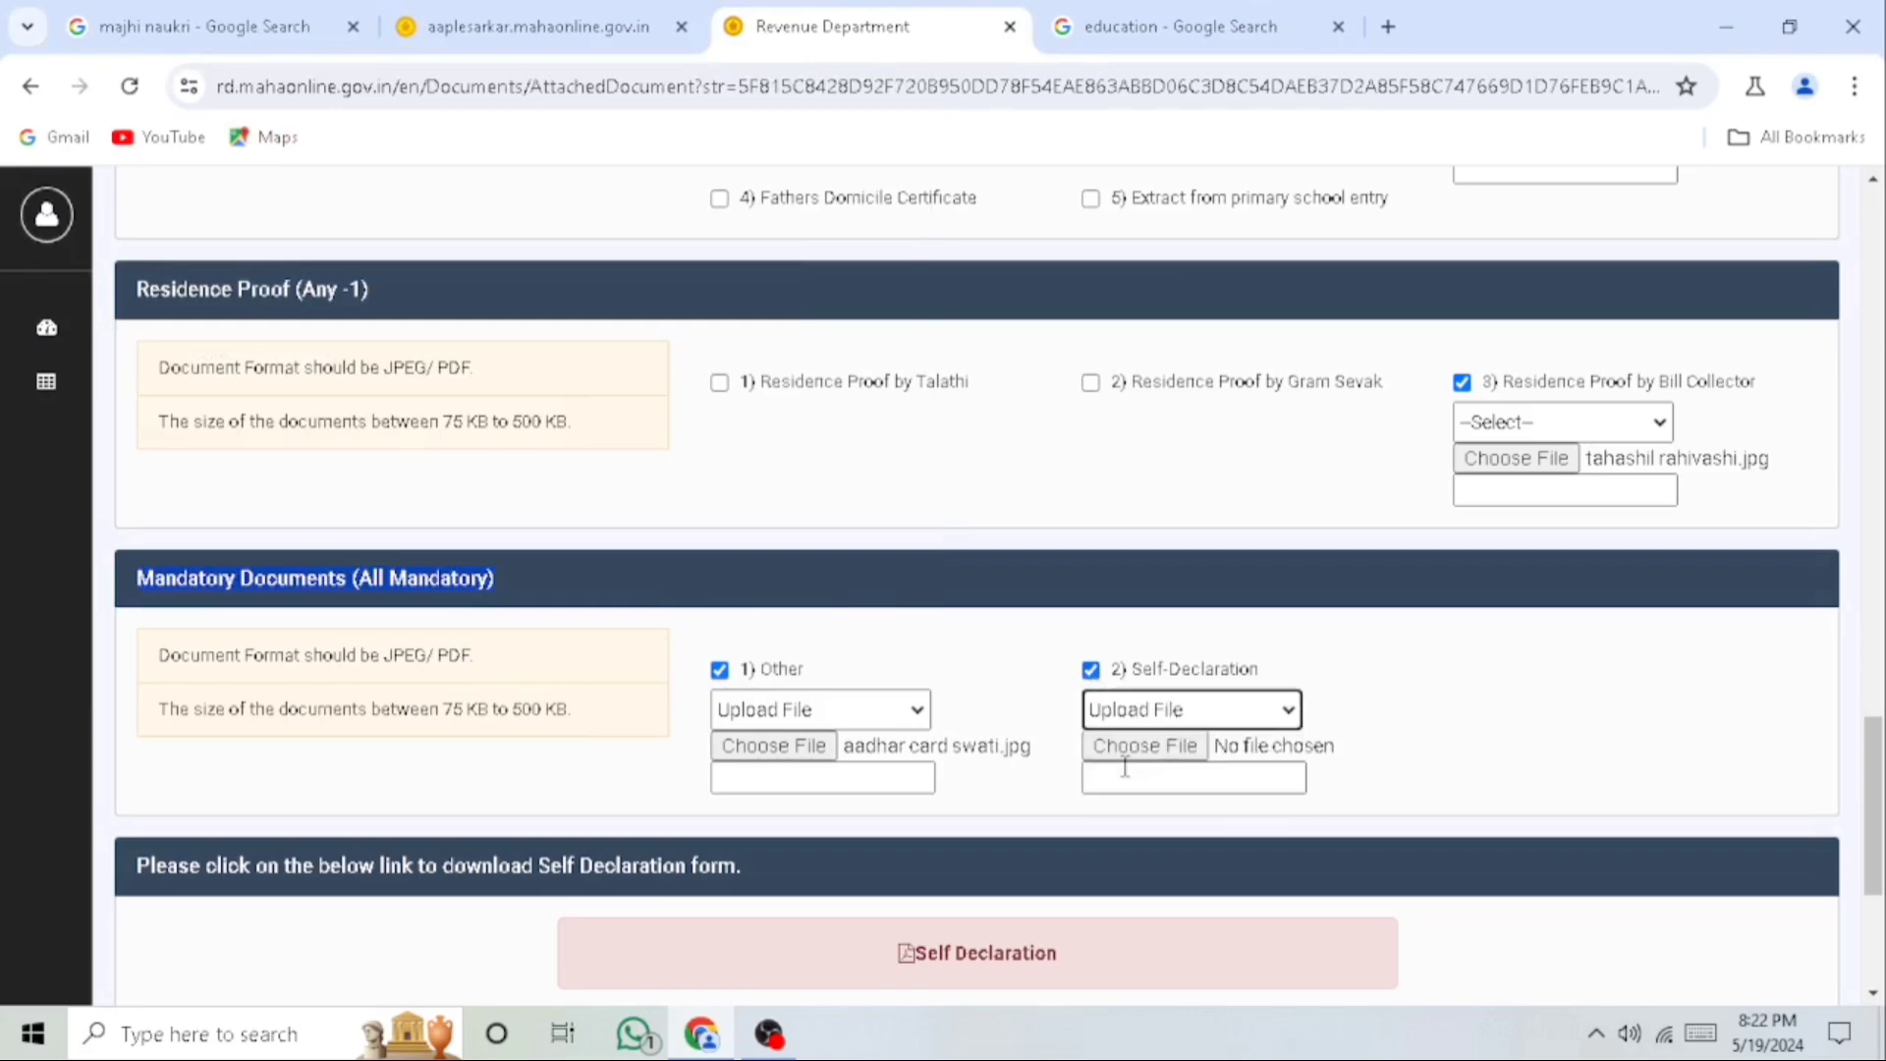
Switch to the Photos viewer and examine the self-declaration form page, including its declaration text and list of attached documents
scroll(976, 674, "down", 3)
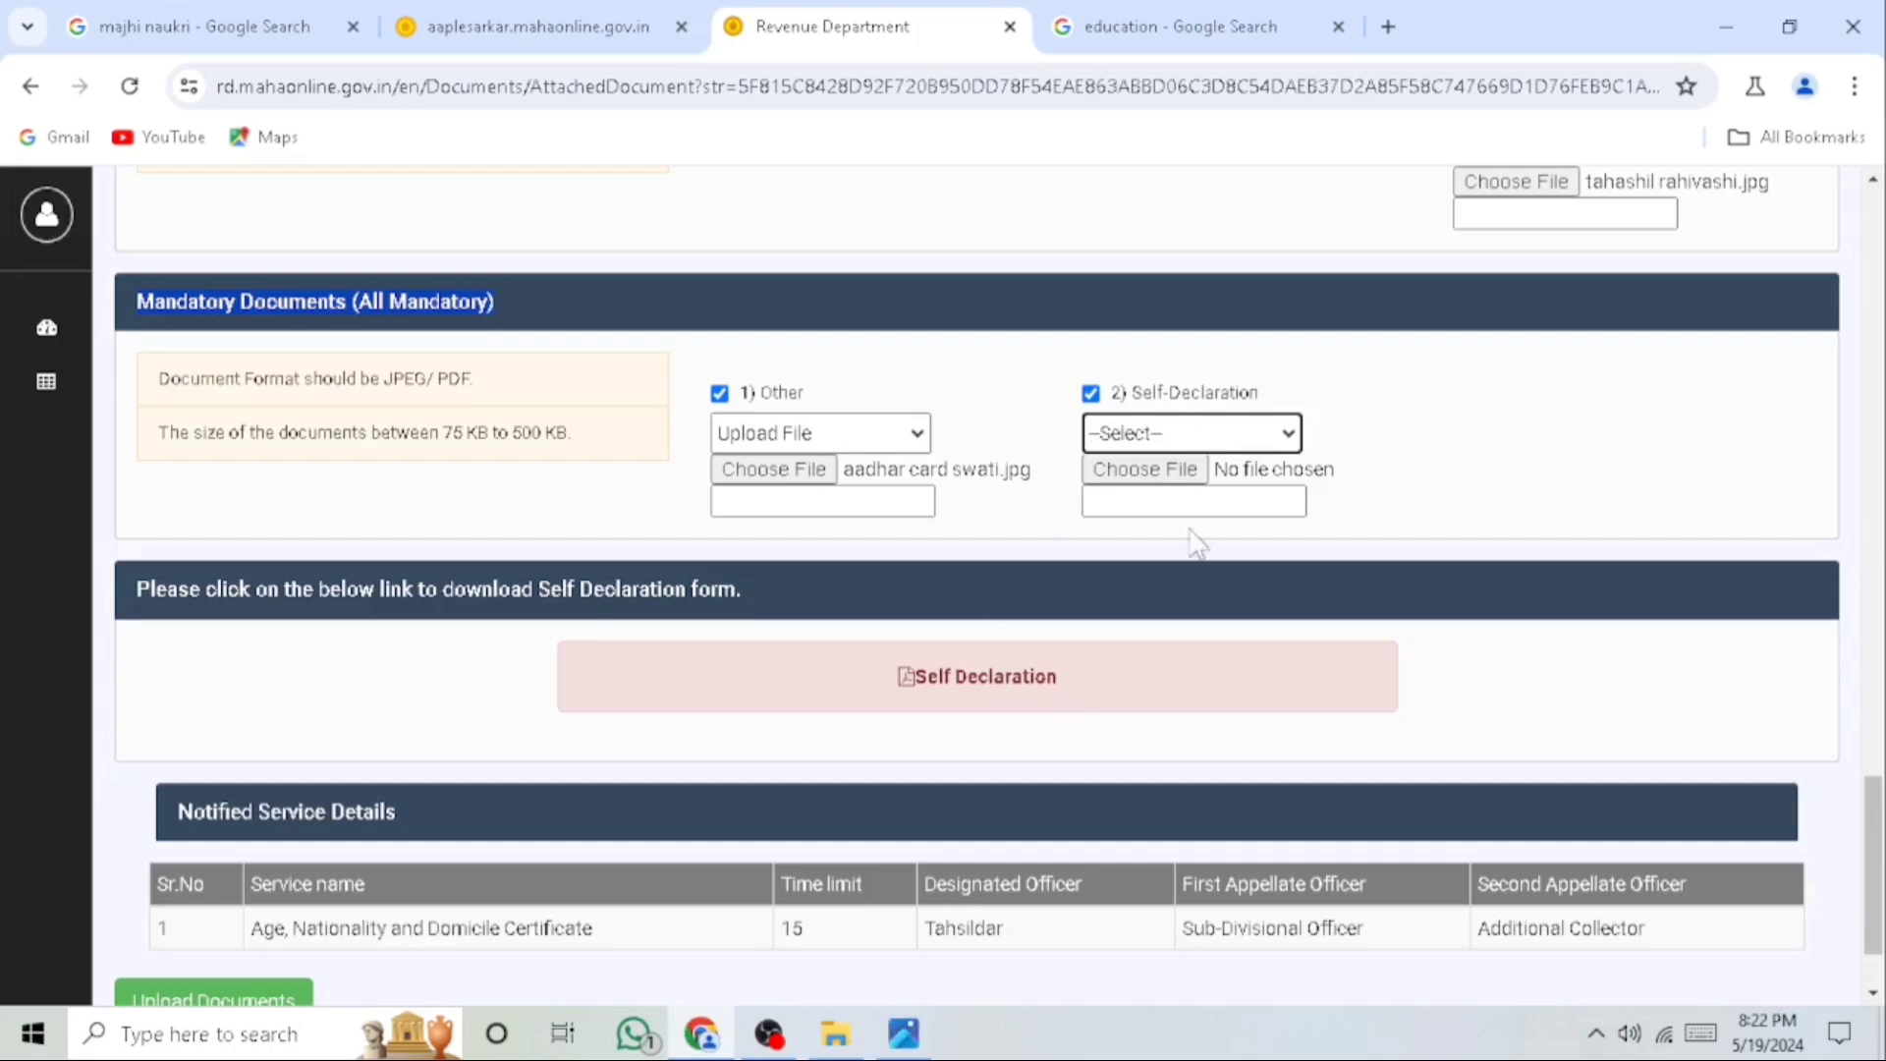
left_click(904, 1034)
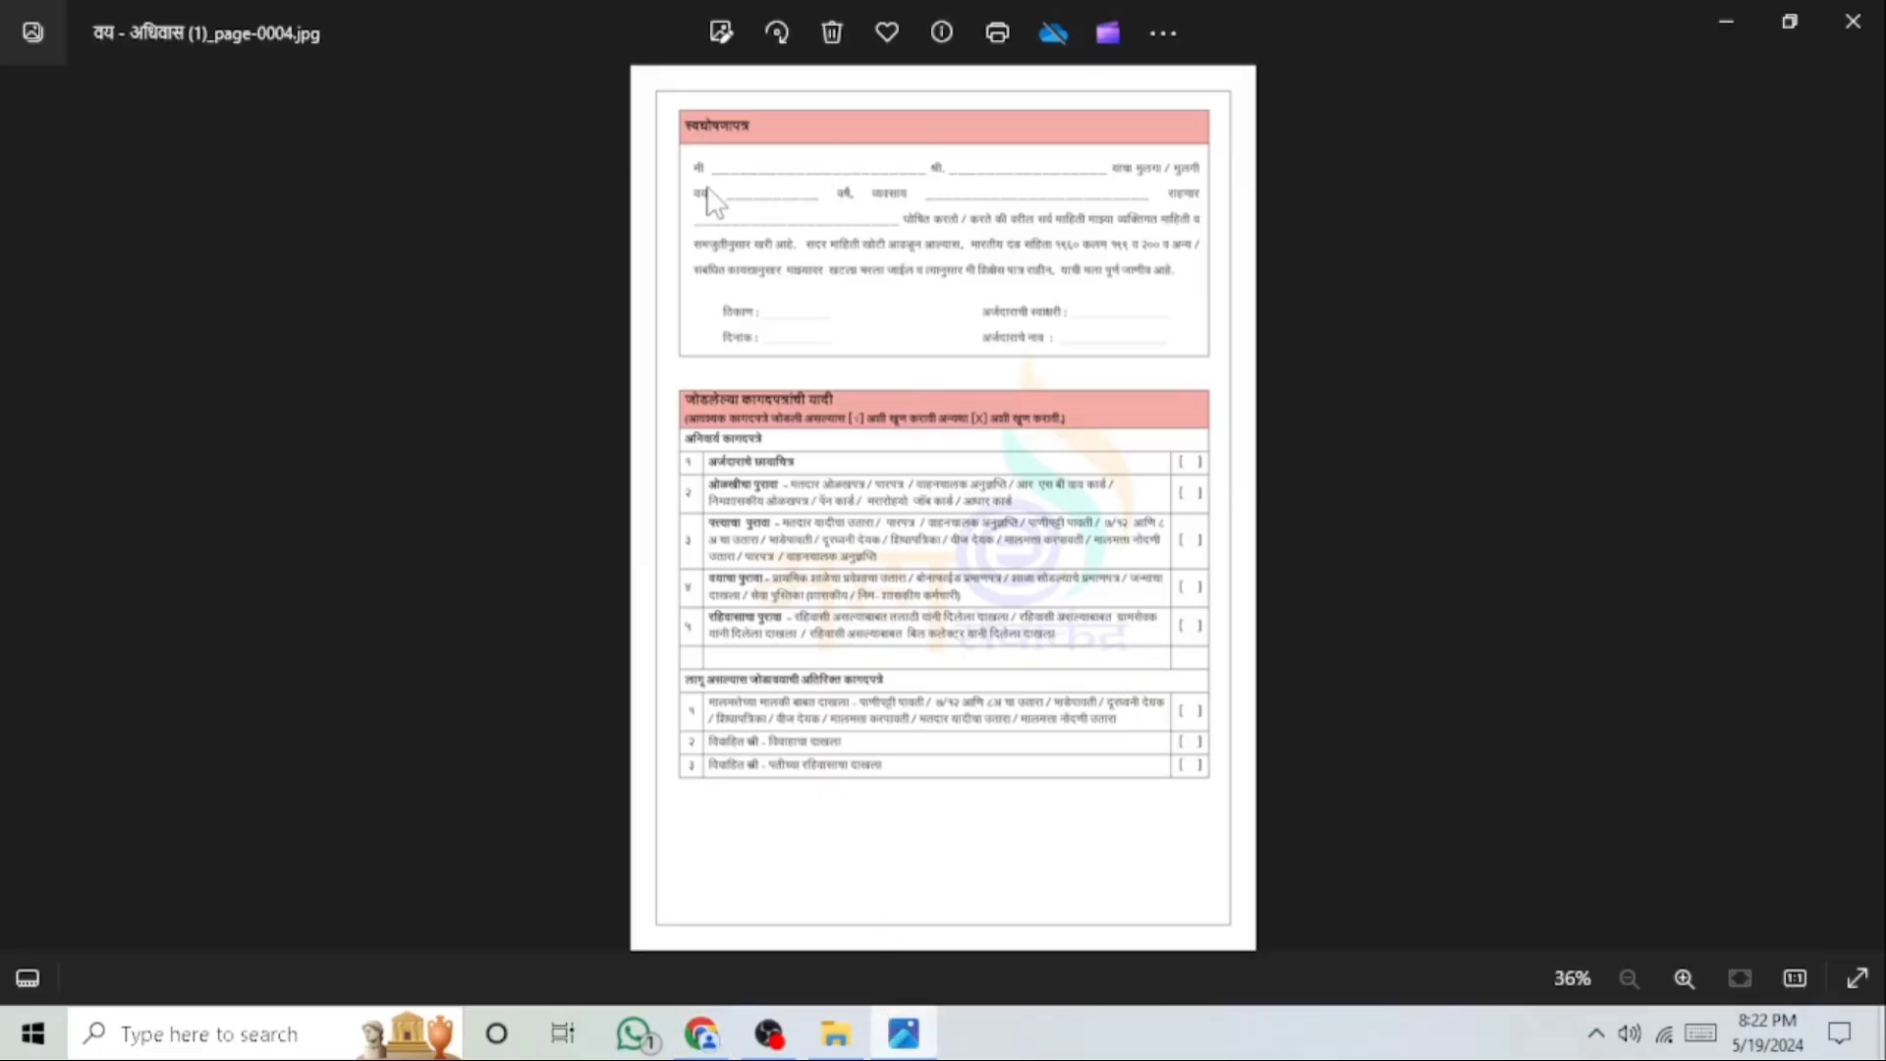
scroll(710, 196, "up", 4)
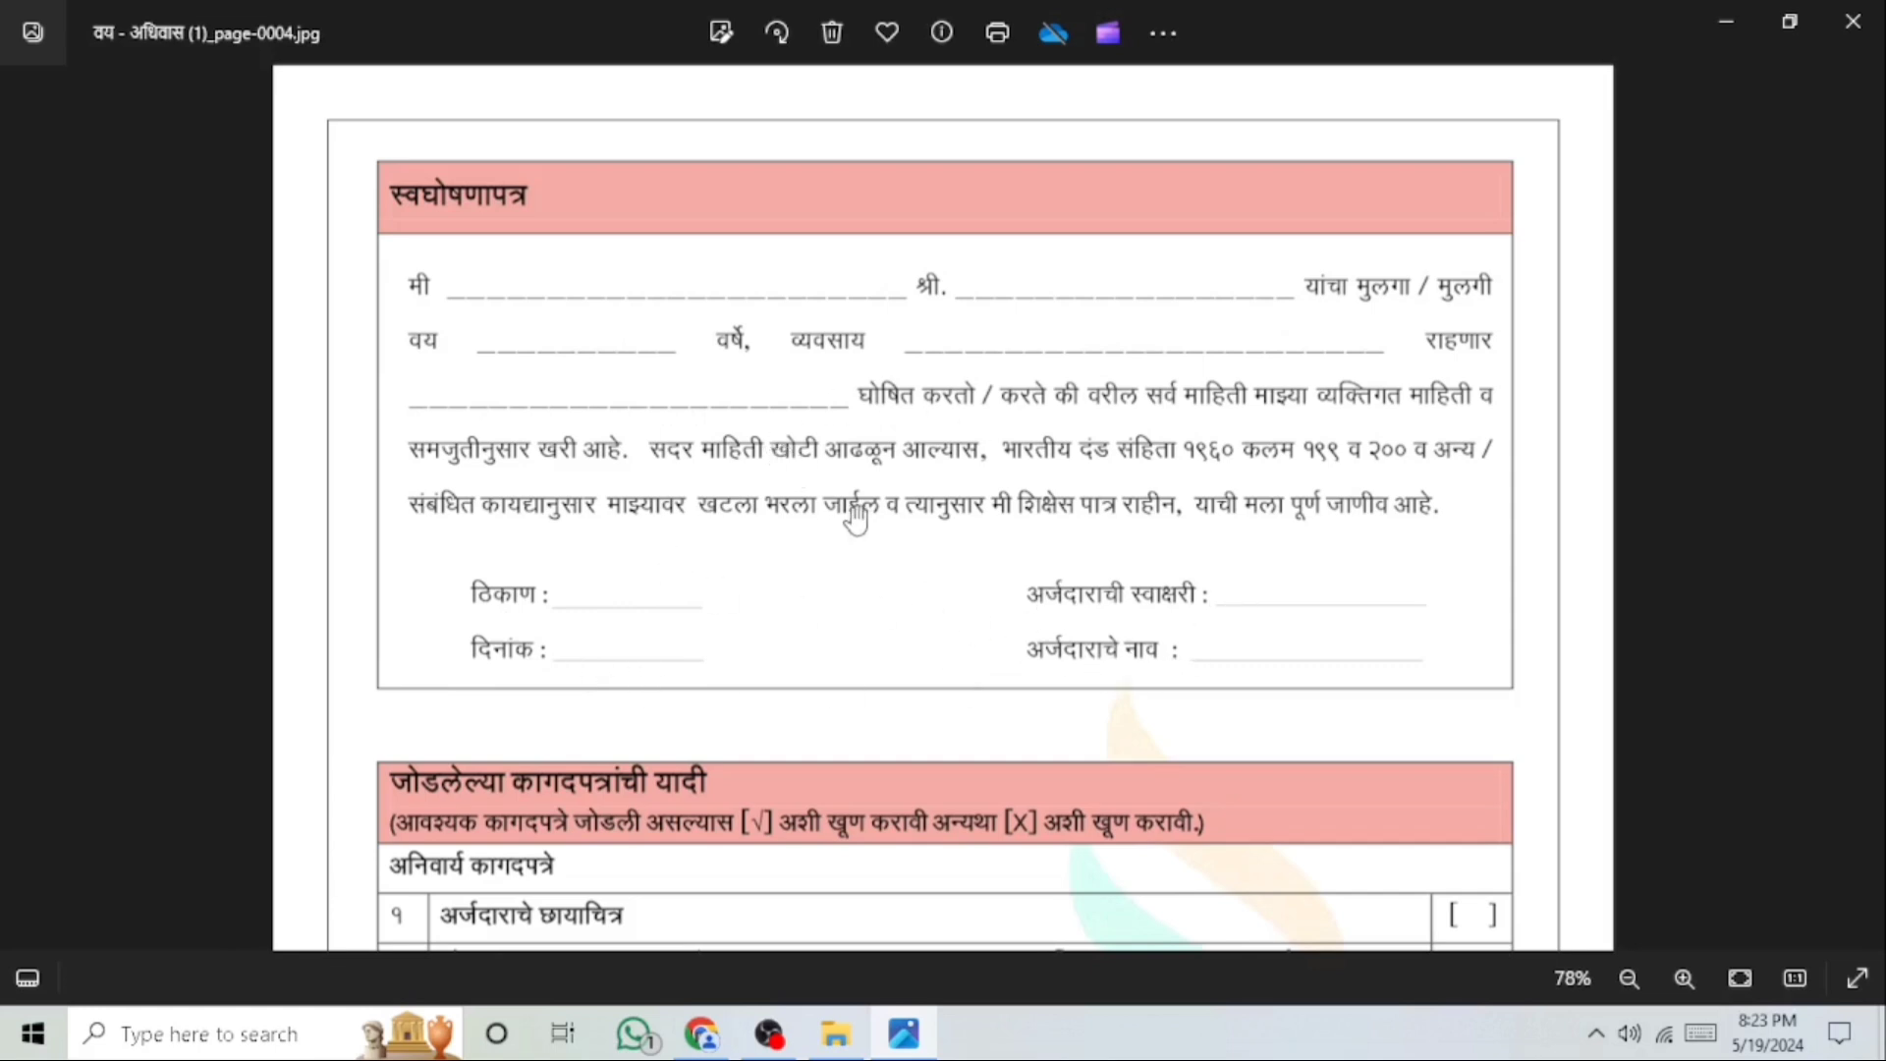
left_click_drag(771, 674, 693, 272)
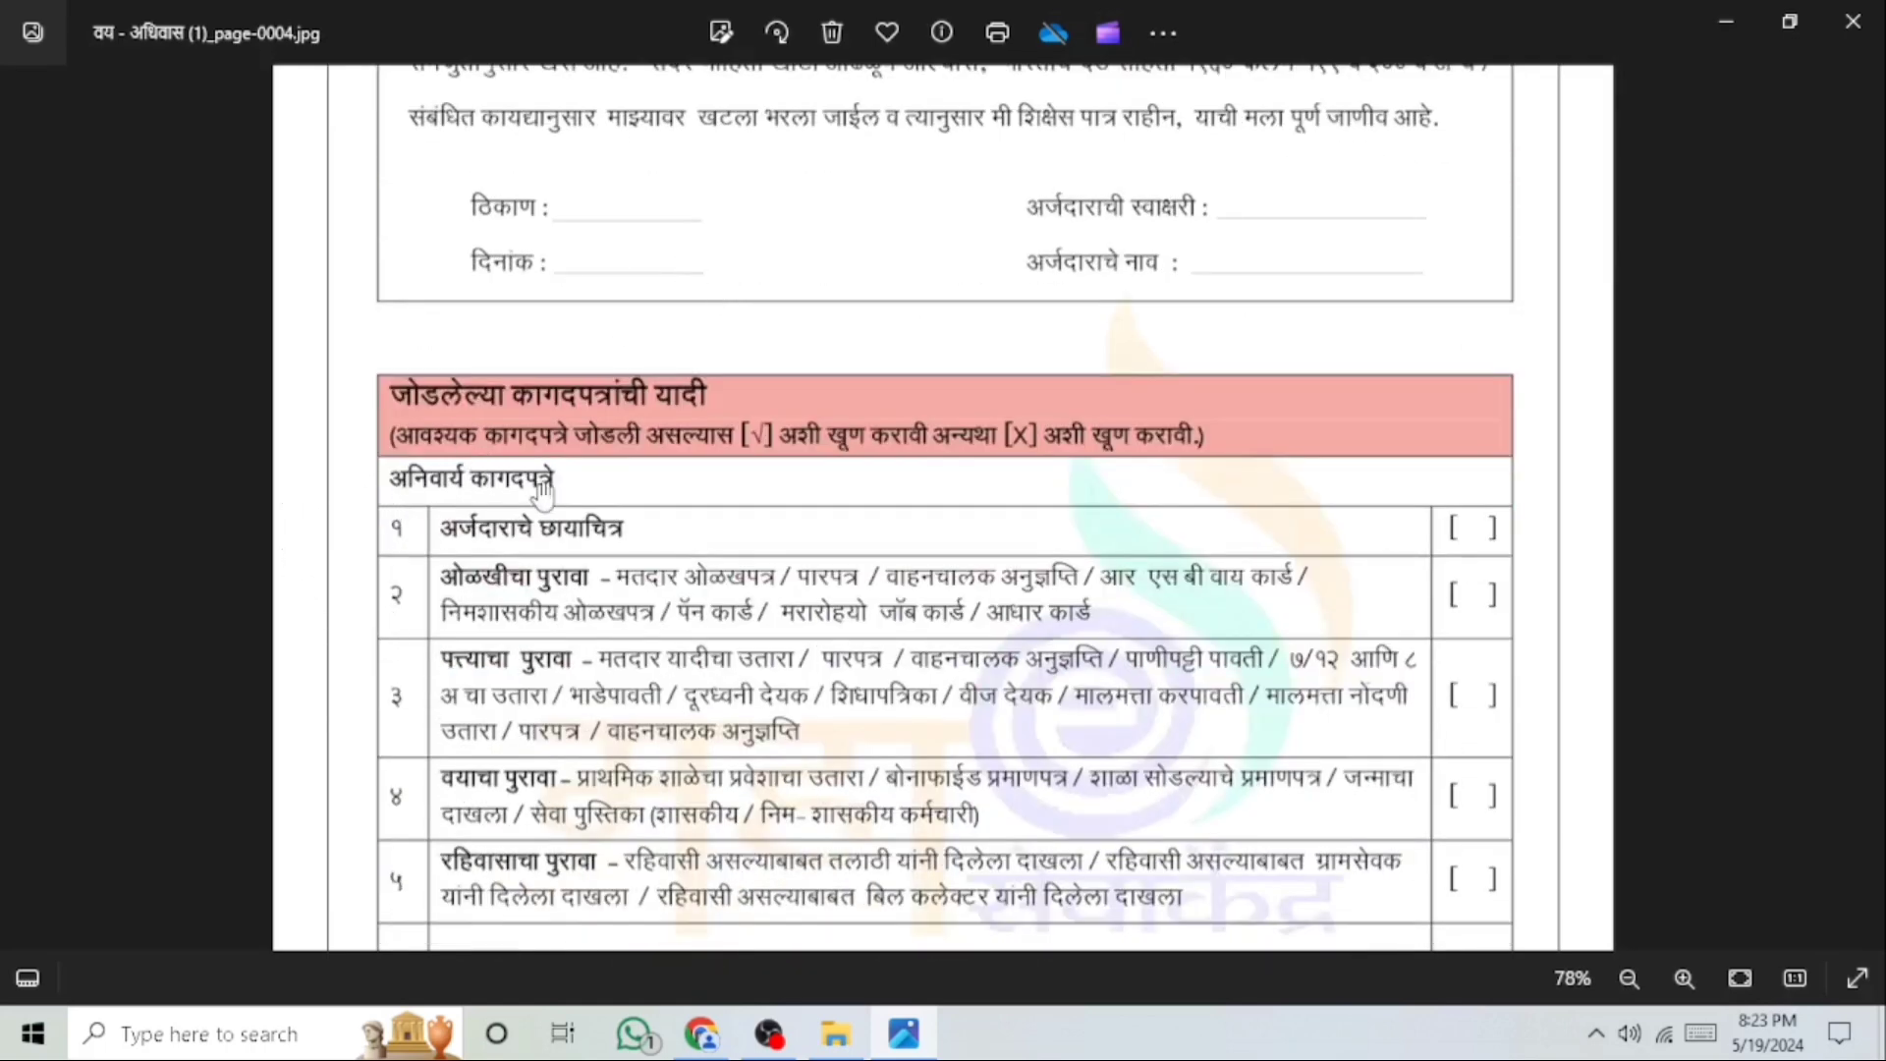
scroll(781, 475, "down", 2)
scroll(781, 474, "down", 3)
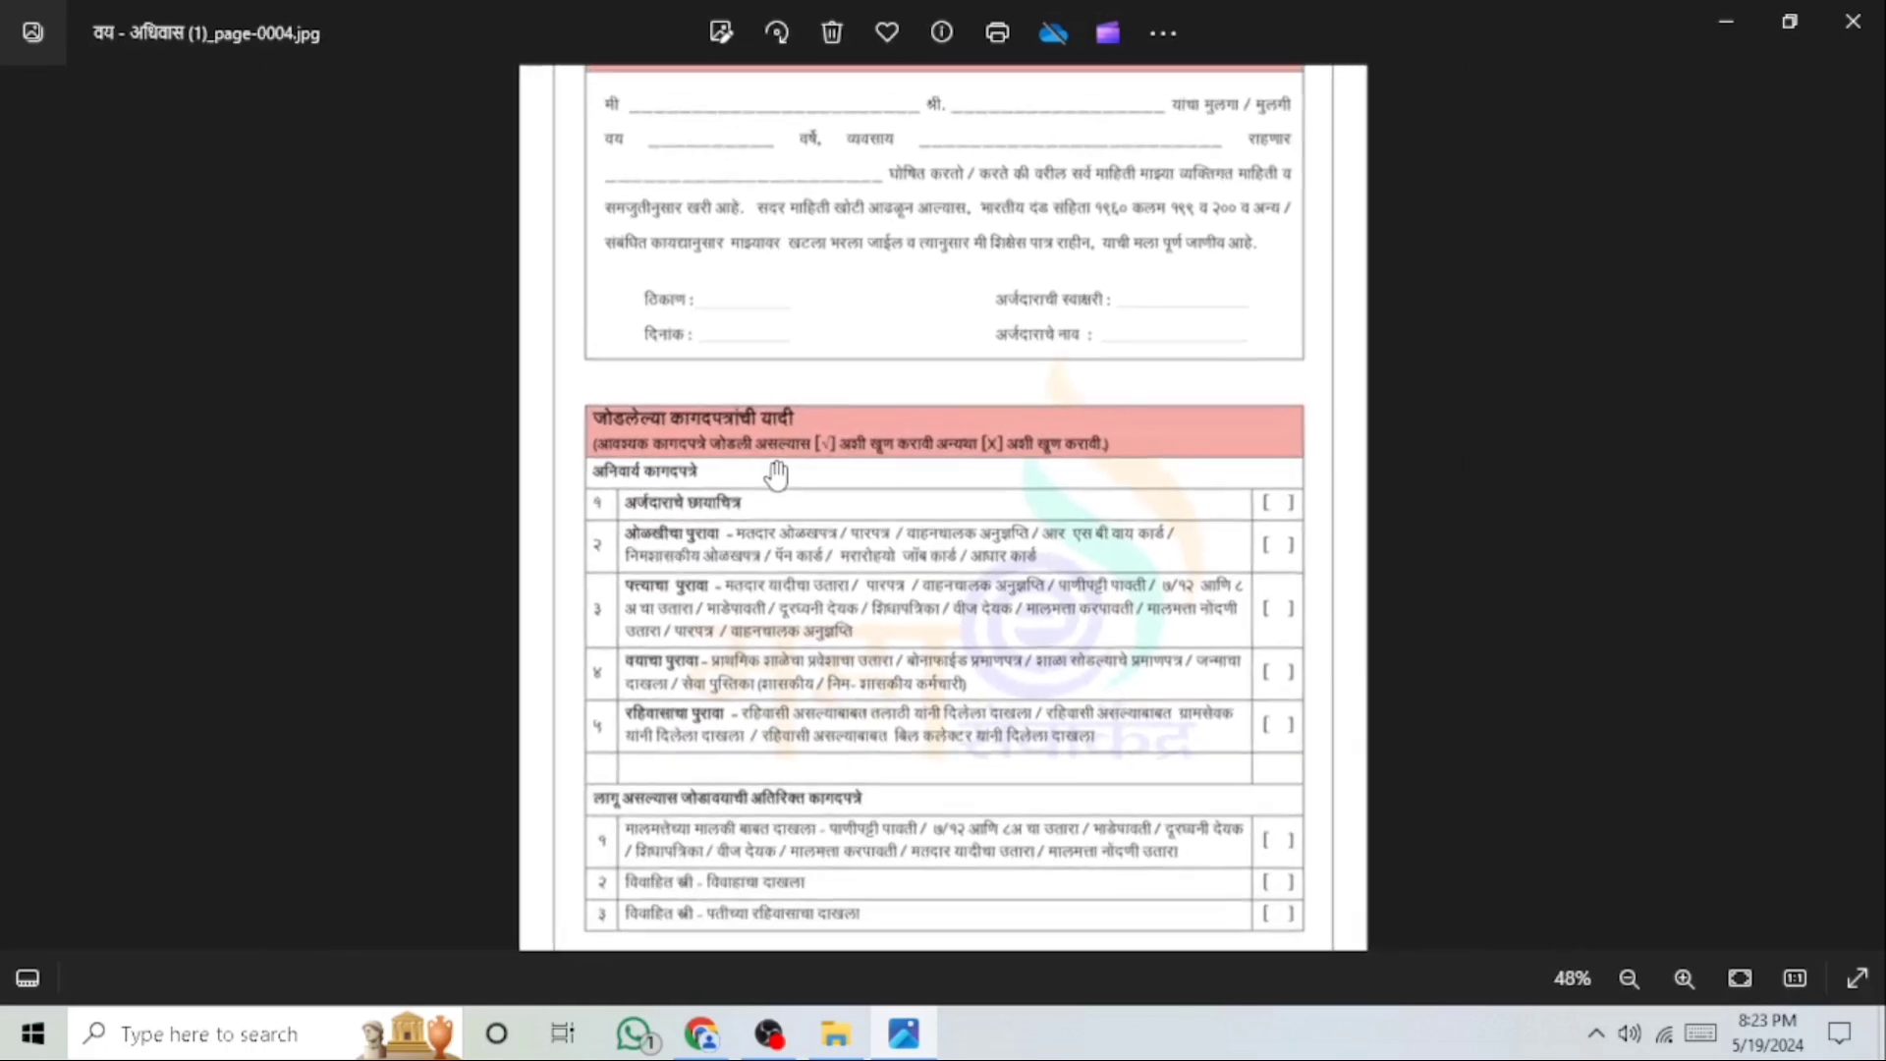
Return to the Chrome application page and attach self.jpg as the Self-Declaration under Mandatory Documents
left_click(699, 1044)
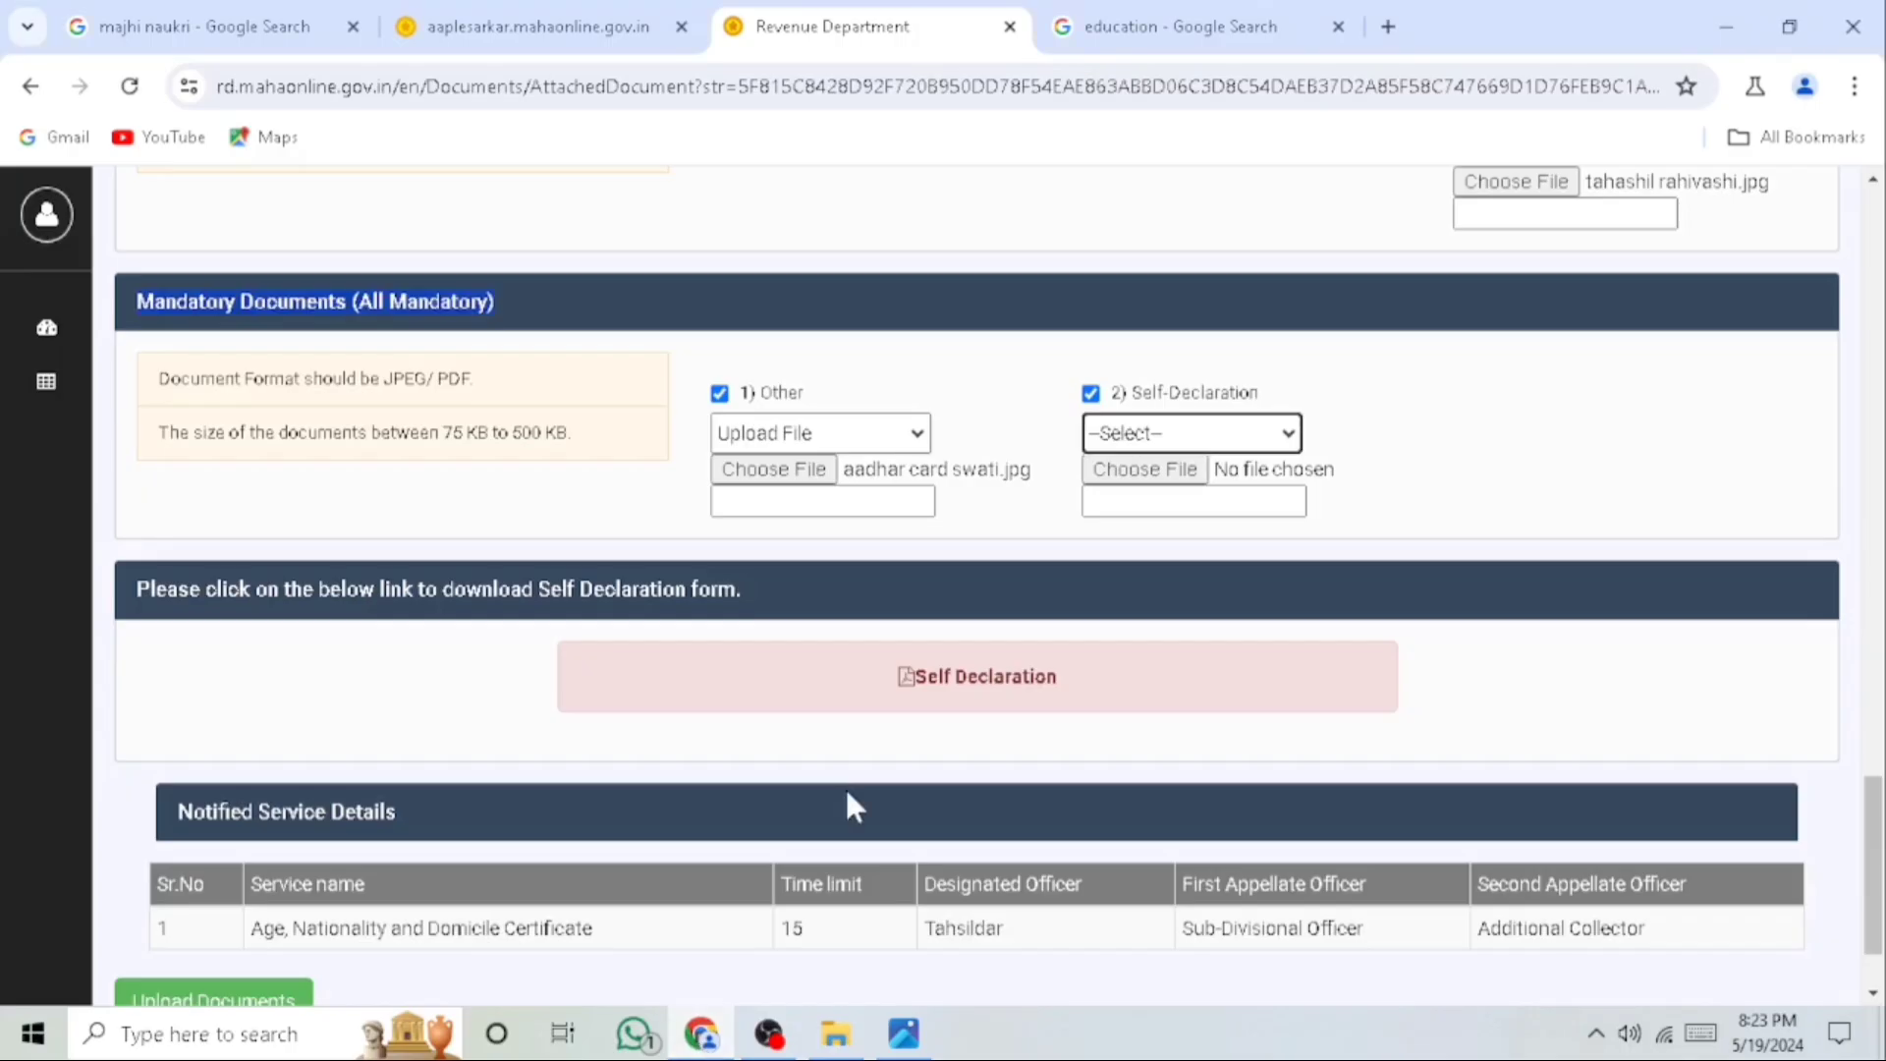
left_click(1128, 477)
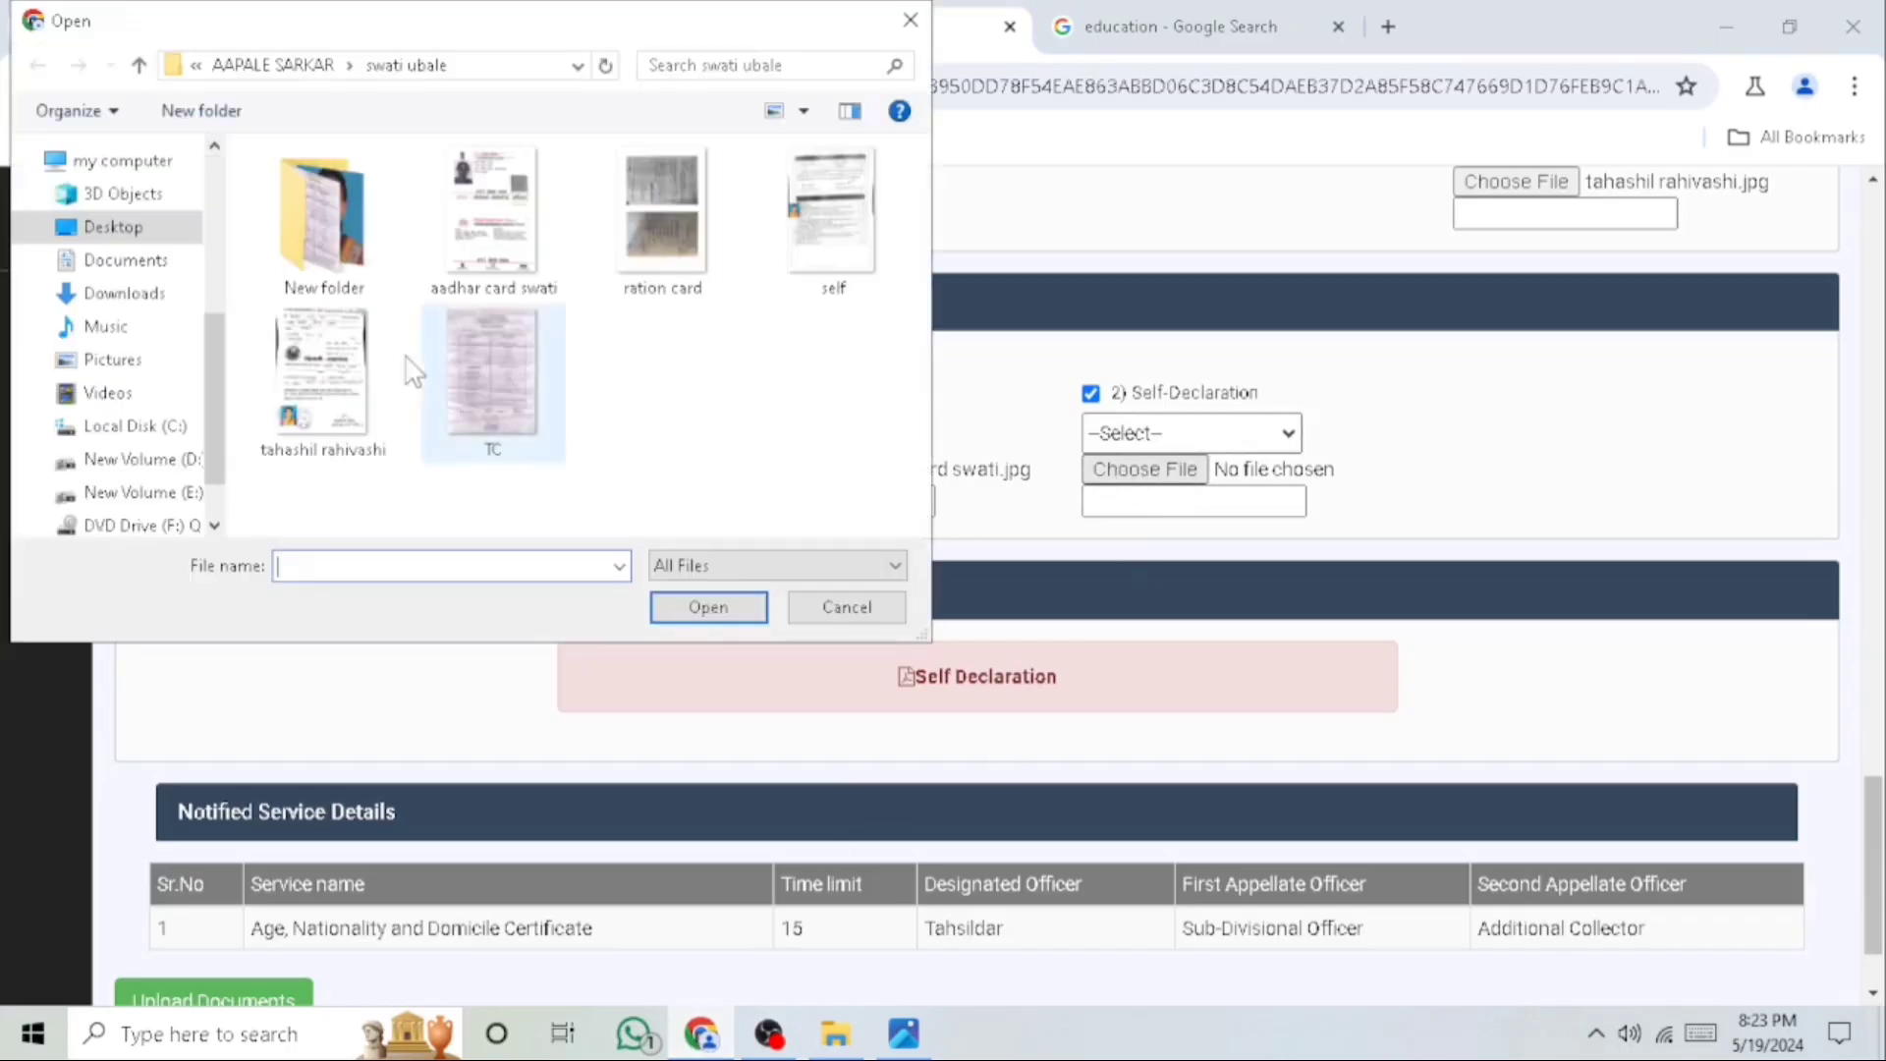
left_click(830, 244)
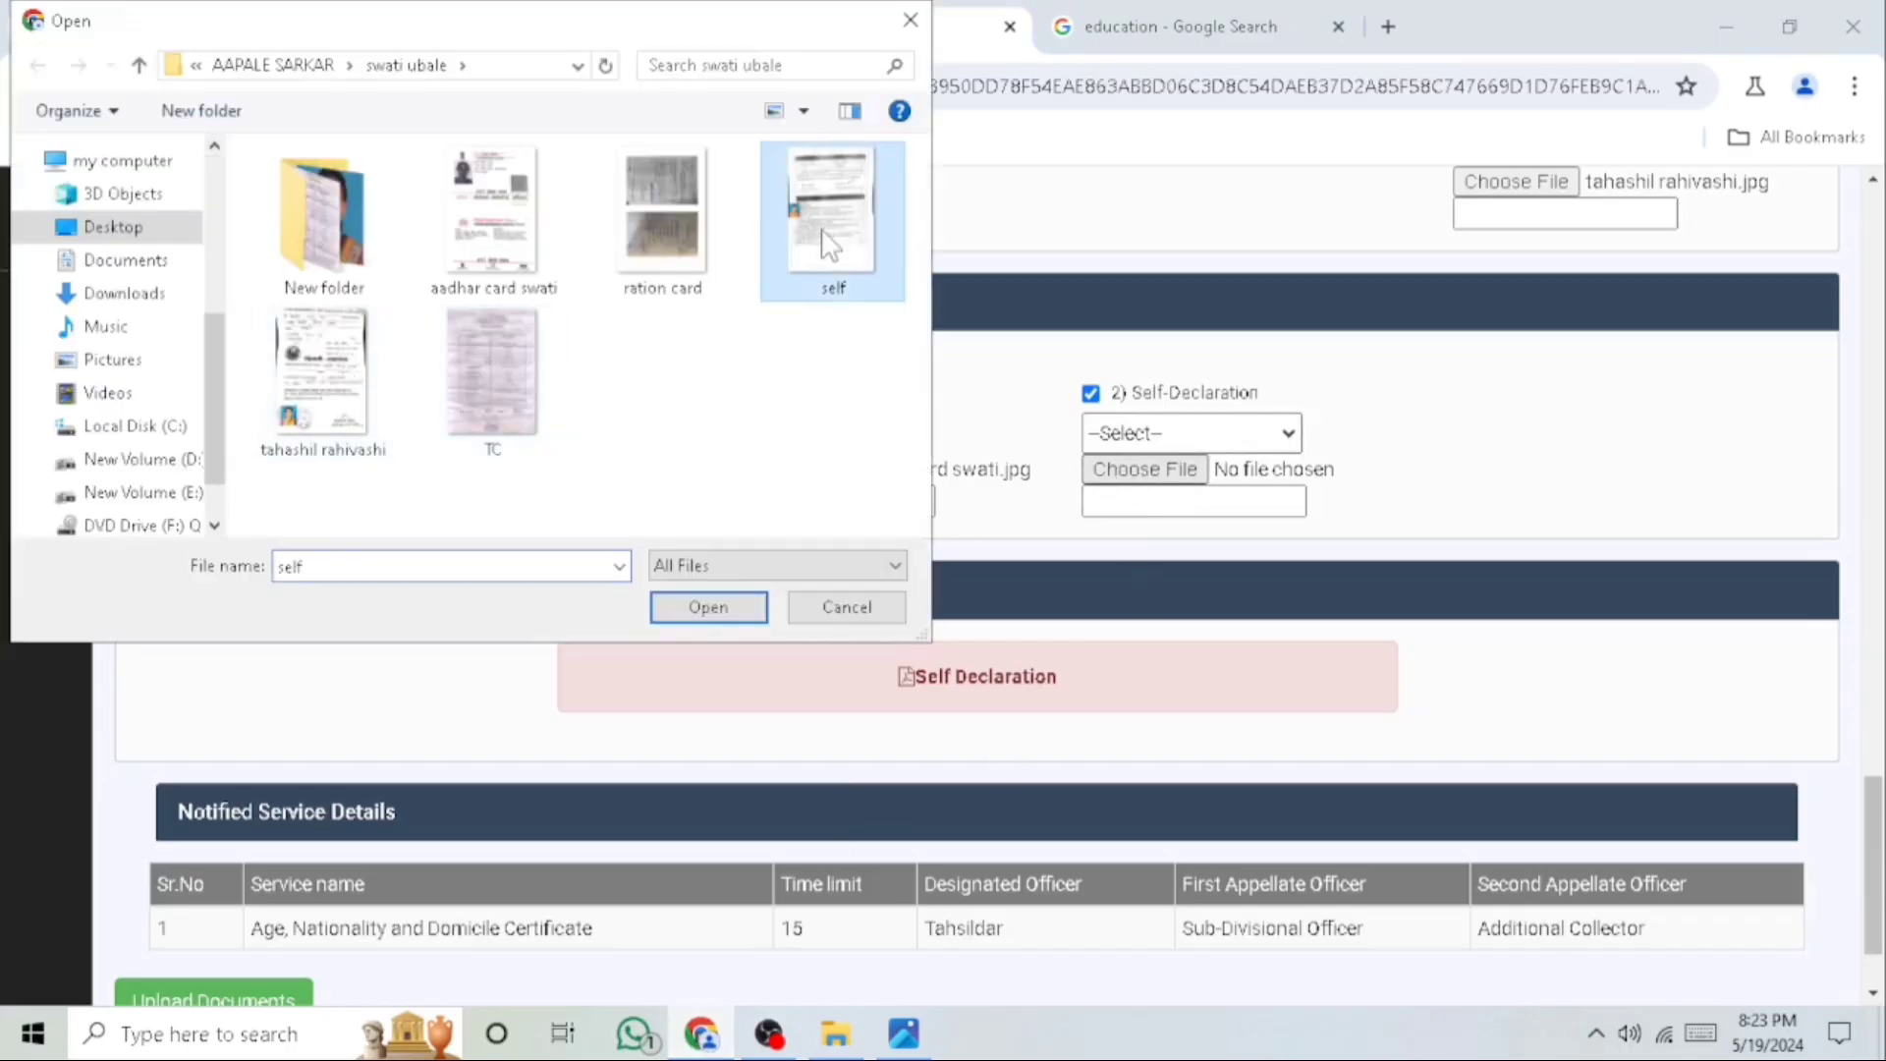
left_click(725, 607)
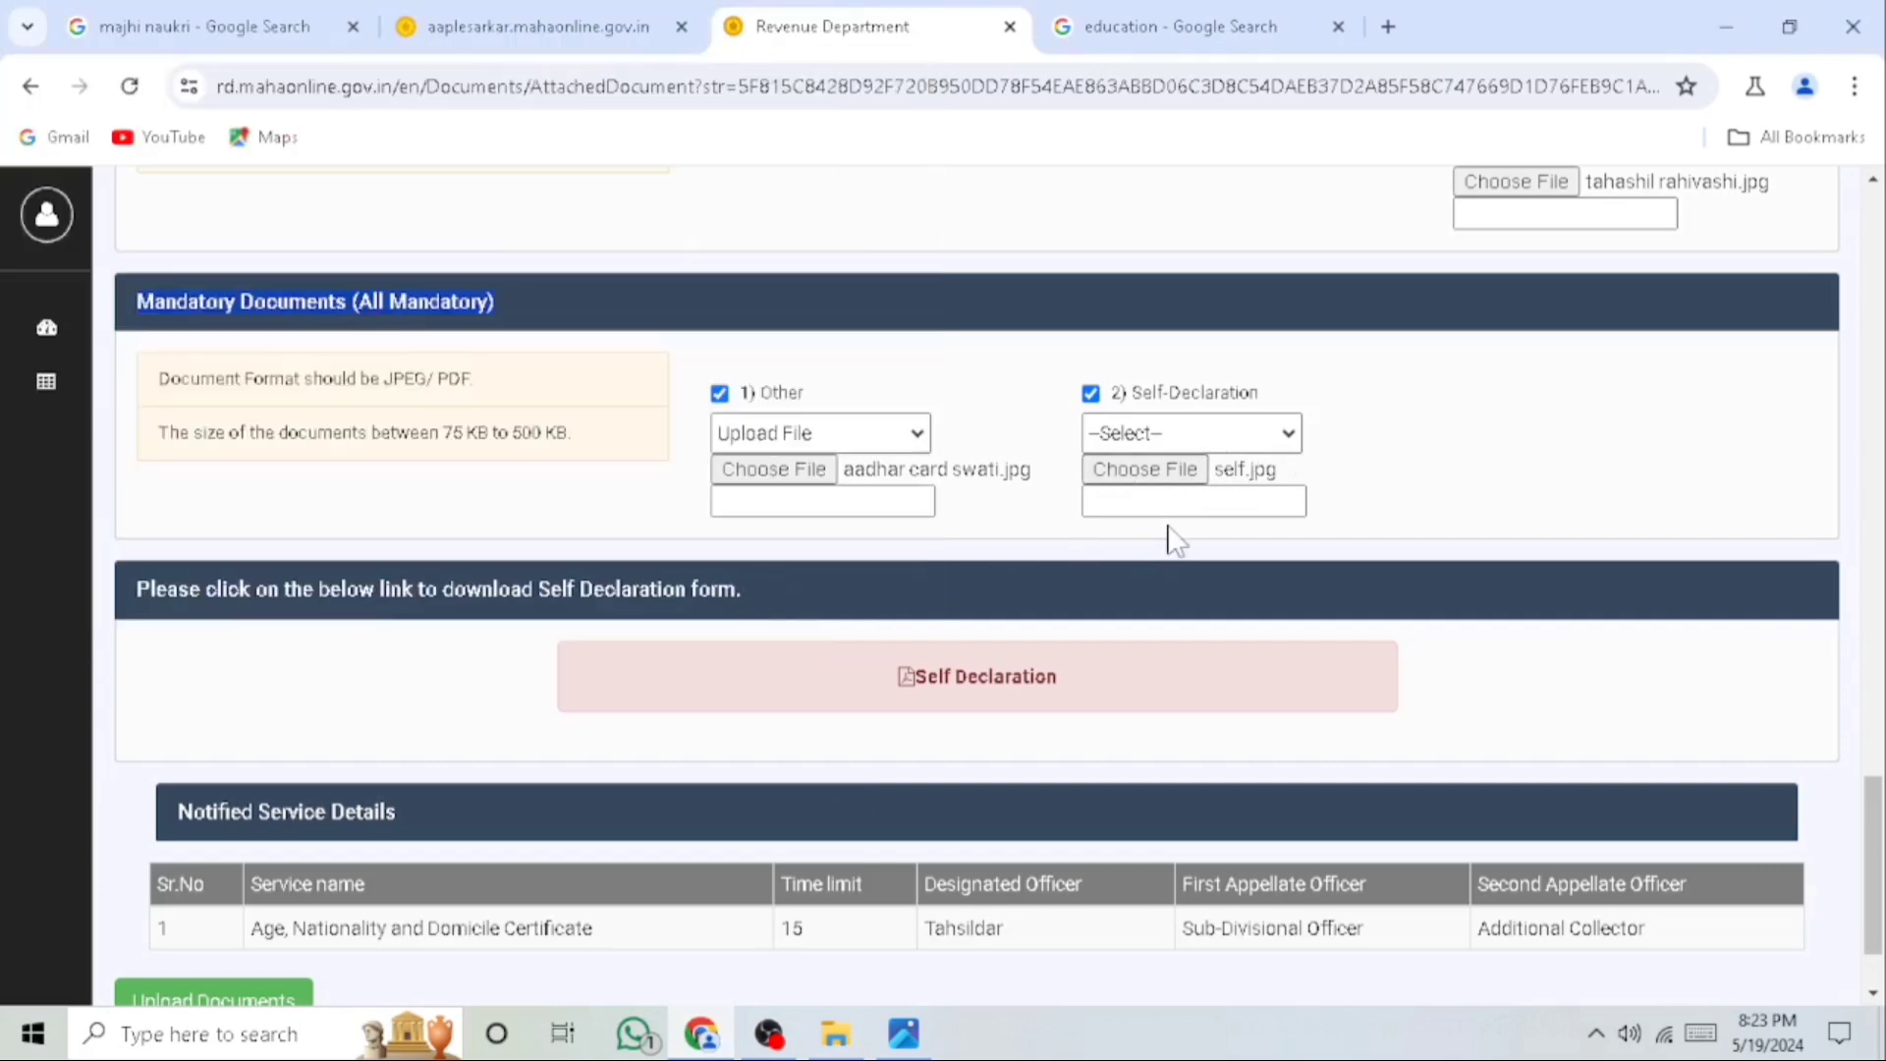
Upload all the attached documents and acknowledge the save message to continue to payment
scroll(1024, 549, "down", 2)
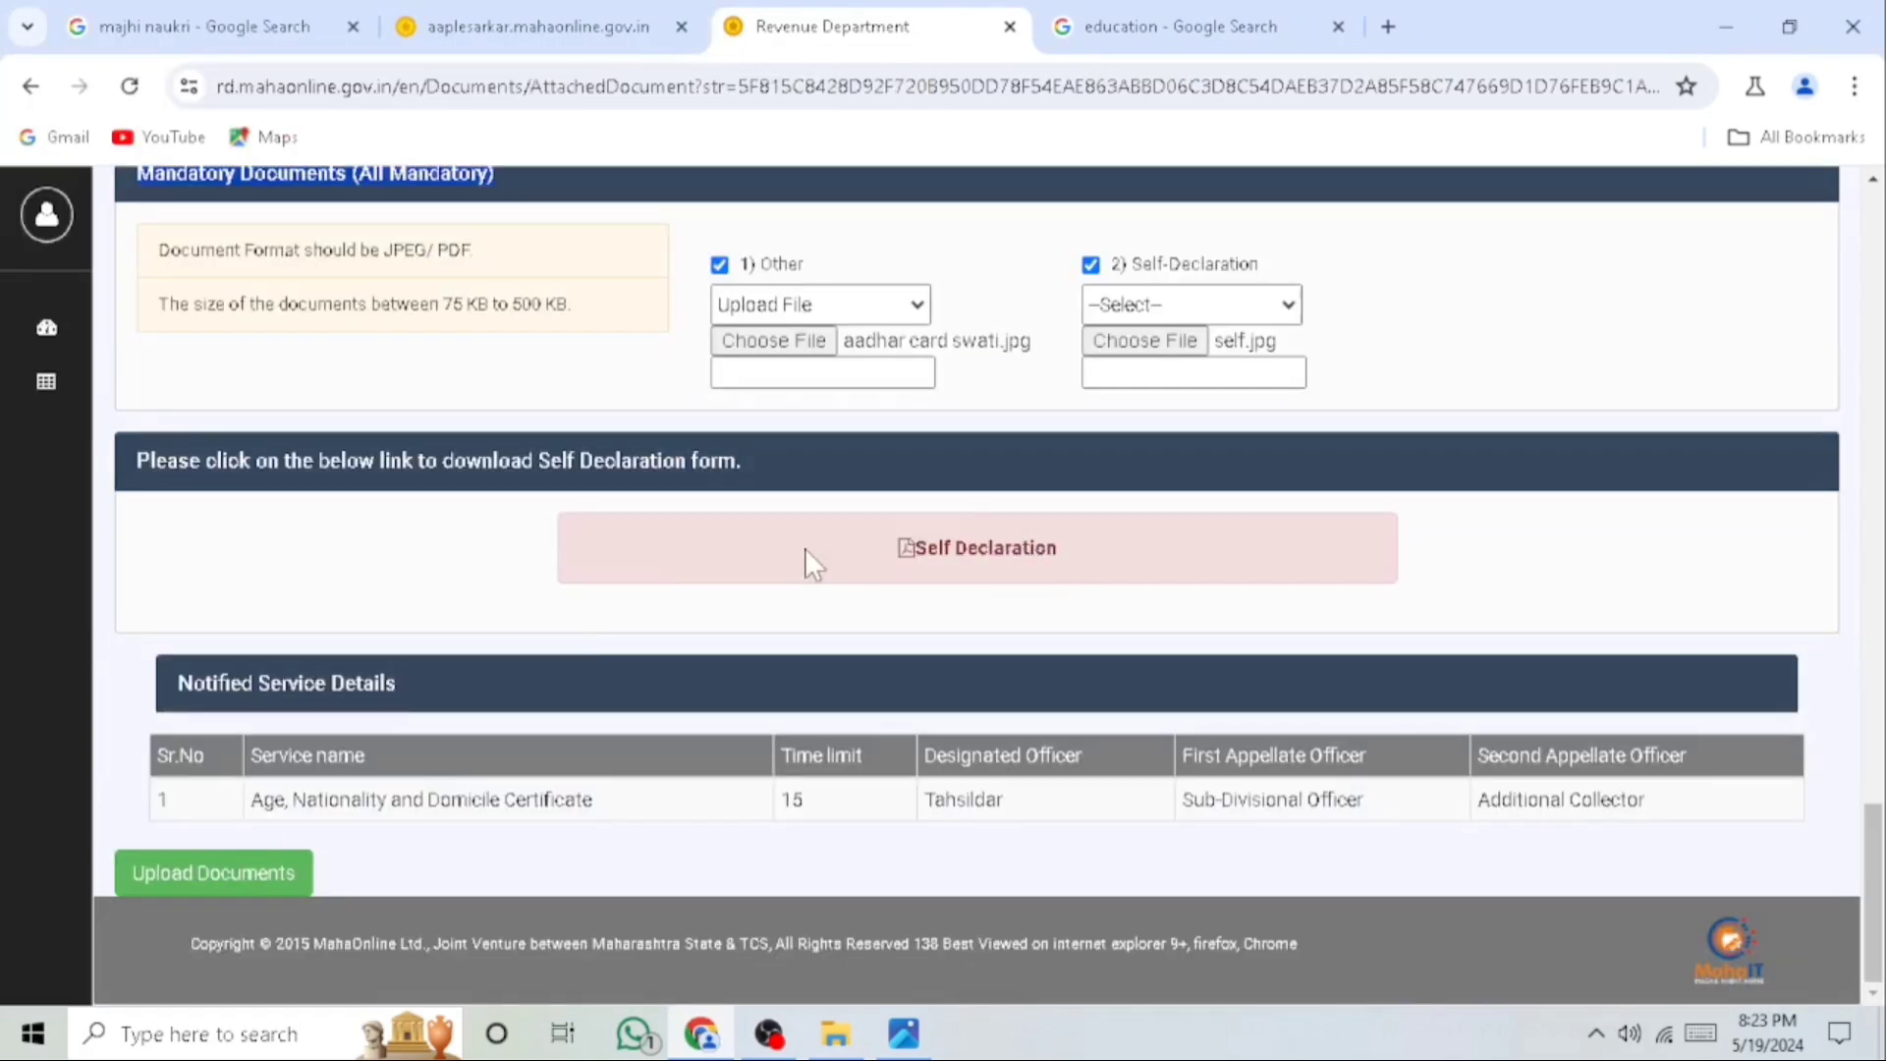
left_click(236, 874)
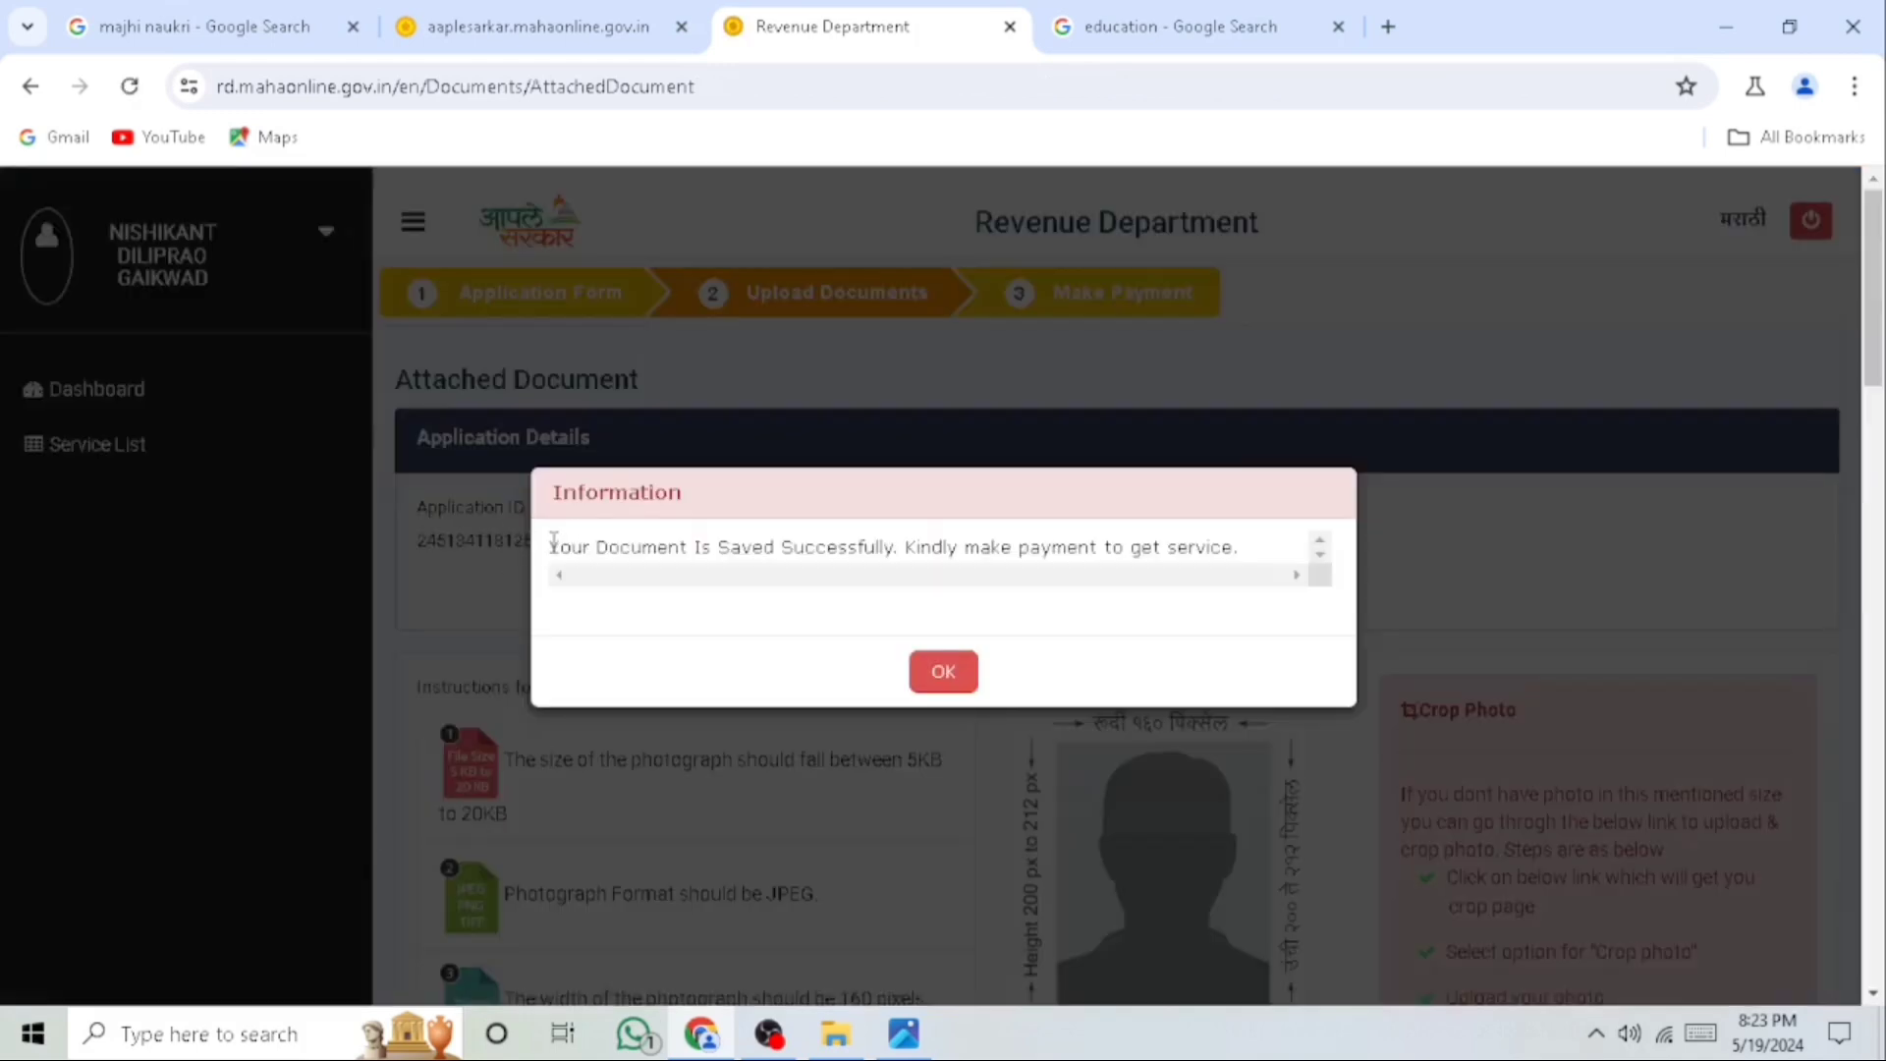
left_click_drag(550, 547, 1239, 546)
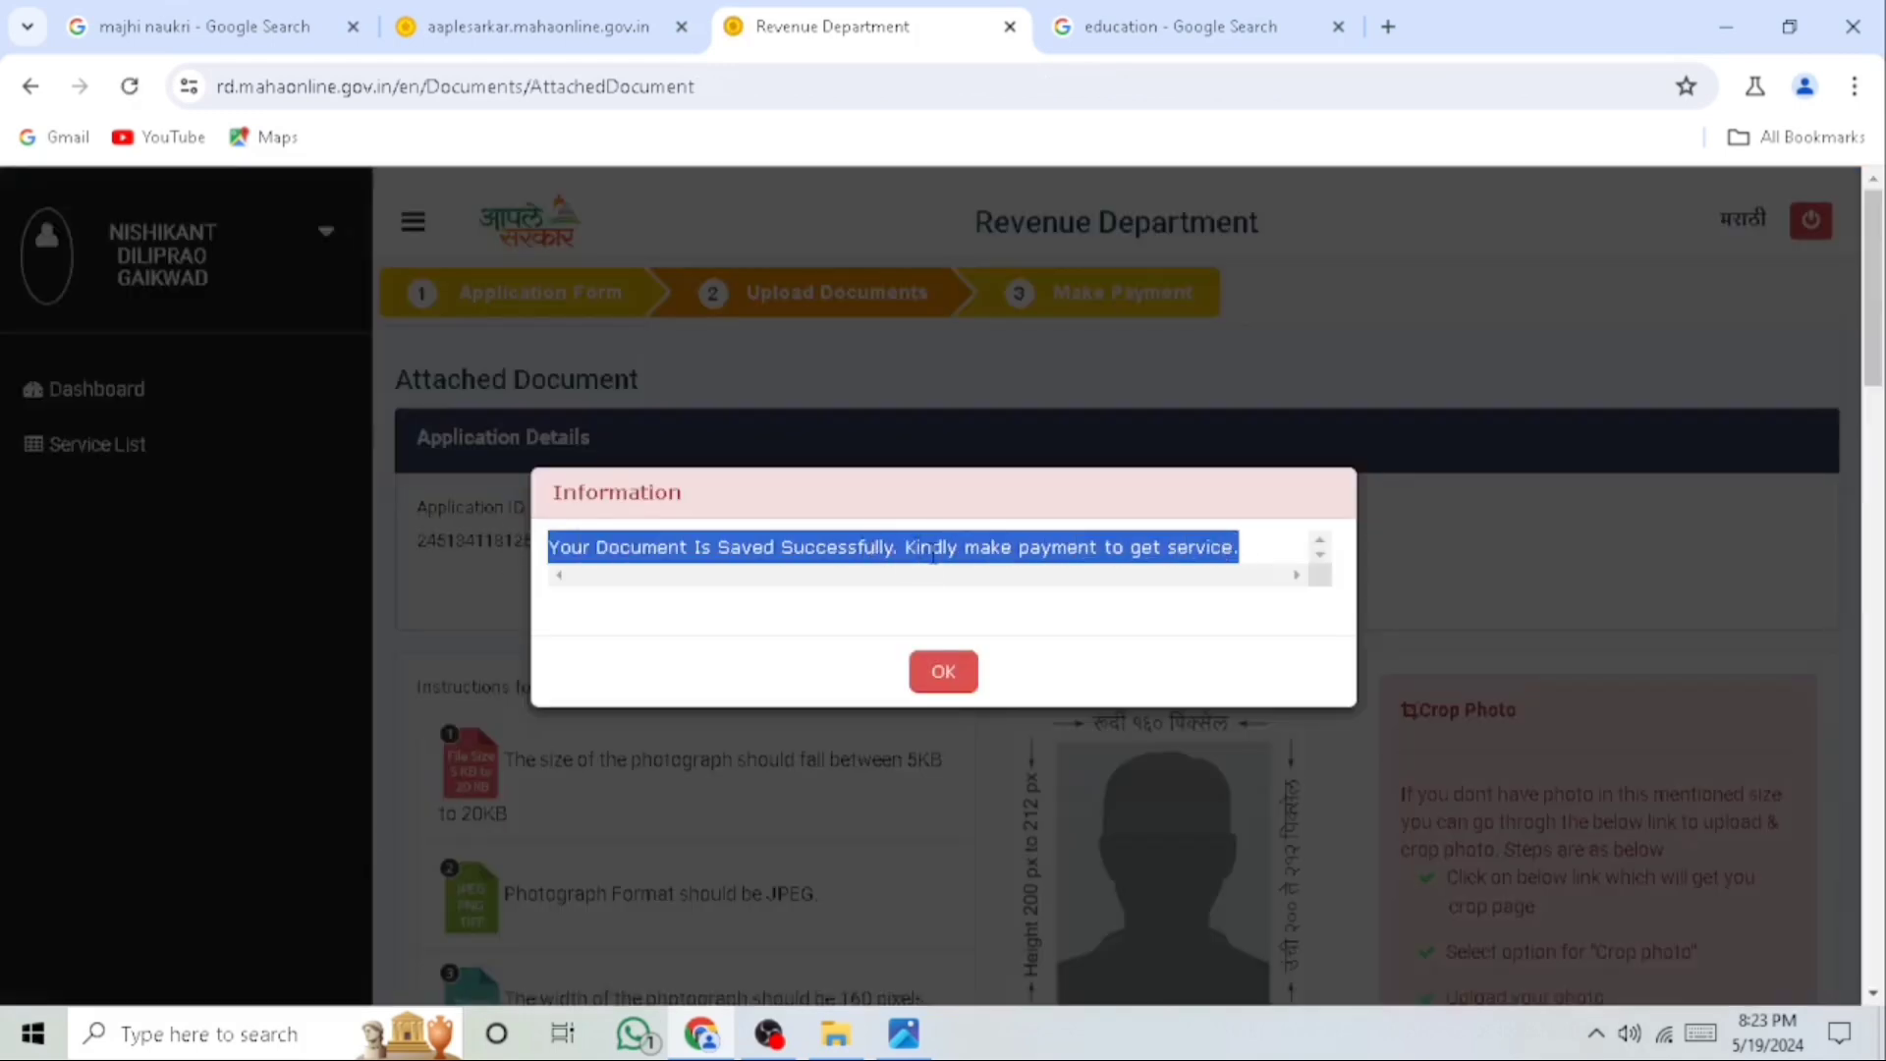
left_click(942, 674)
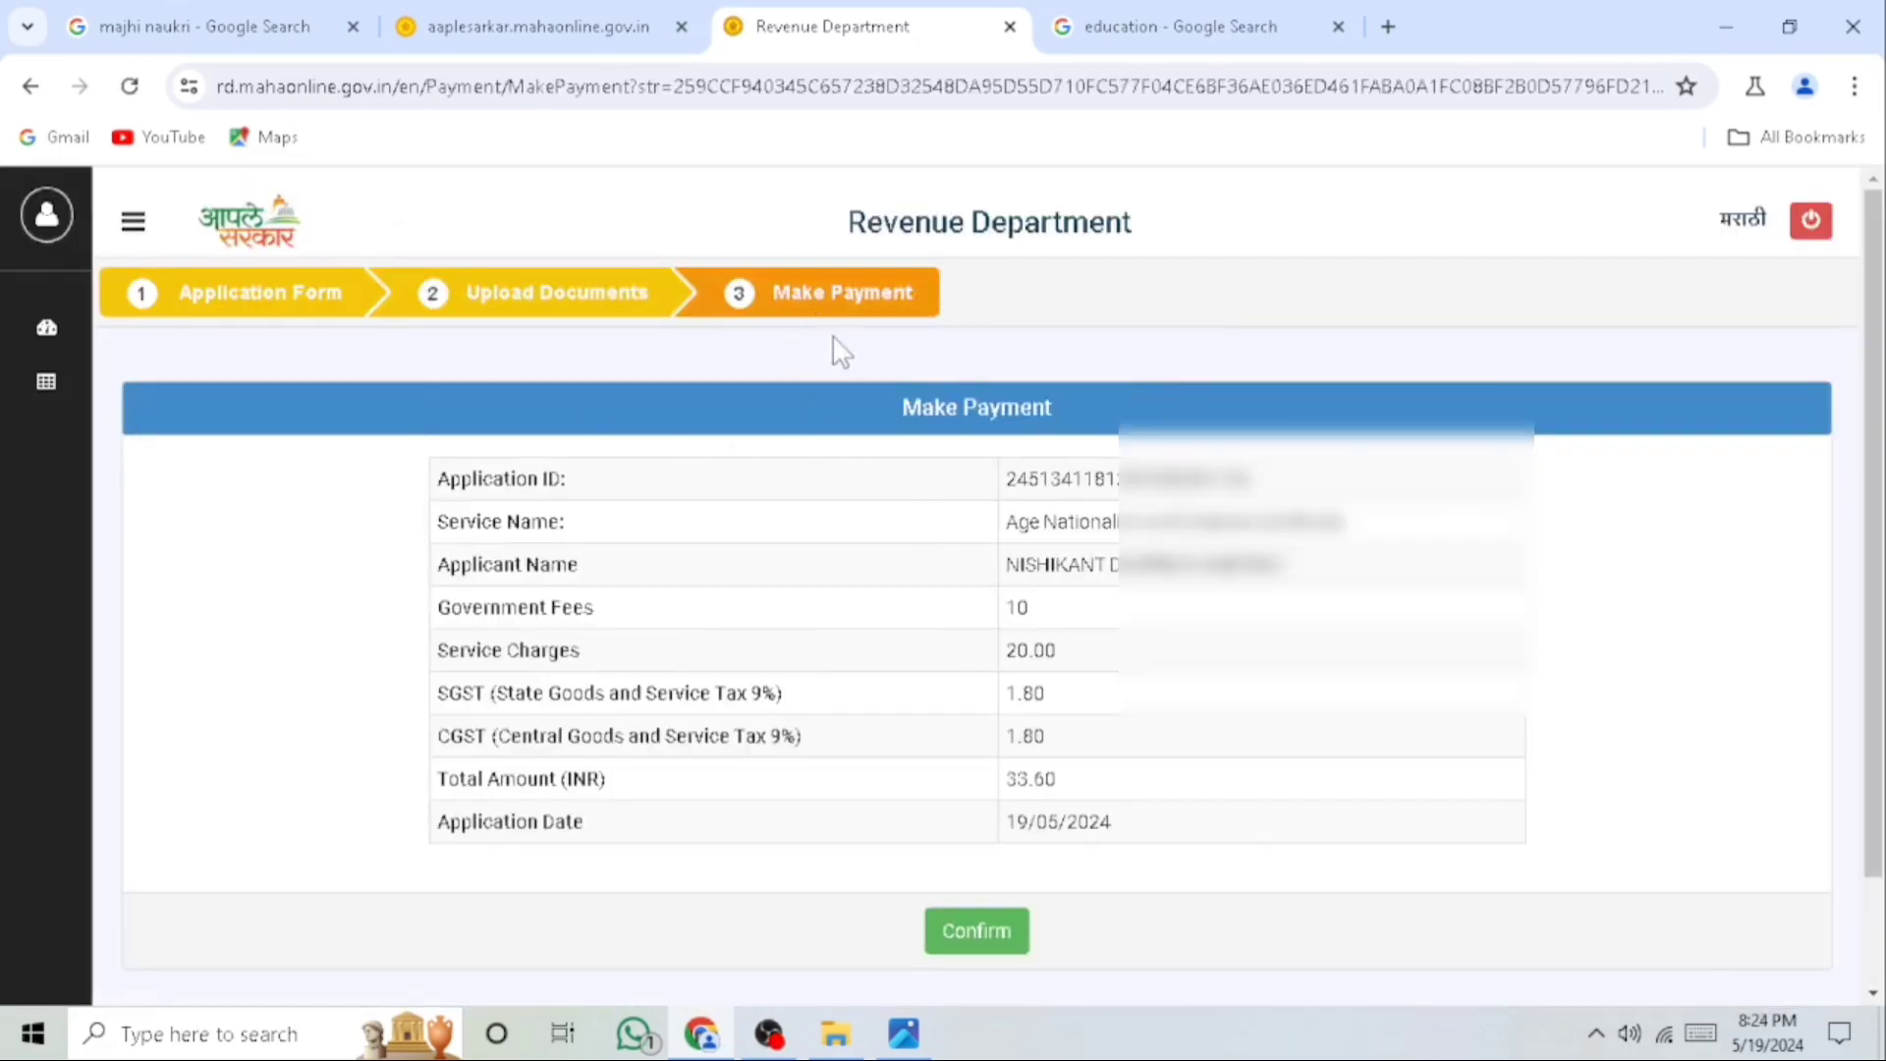
Check the total amount, confirm the application fee, and proceed for payment with the PayGov (Credit/Debit Card) Master/Visa/Rupay mode
double_click(1014, 779)
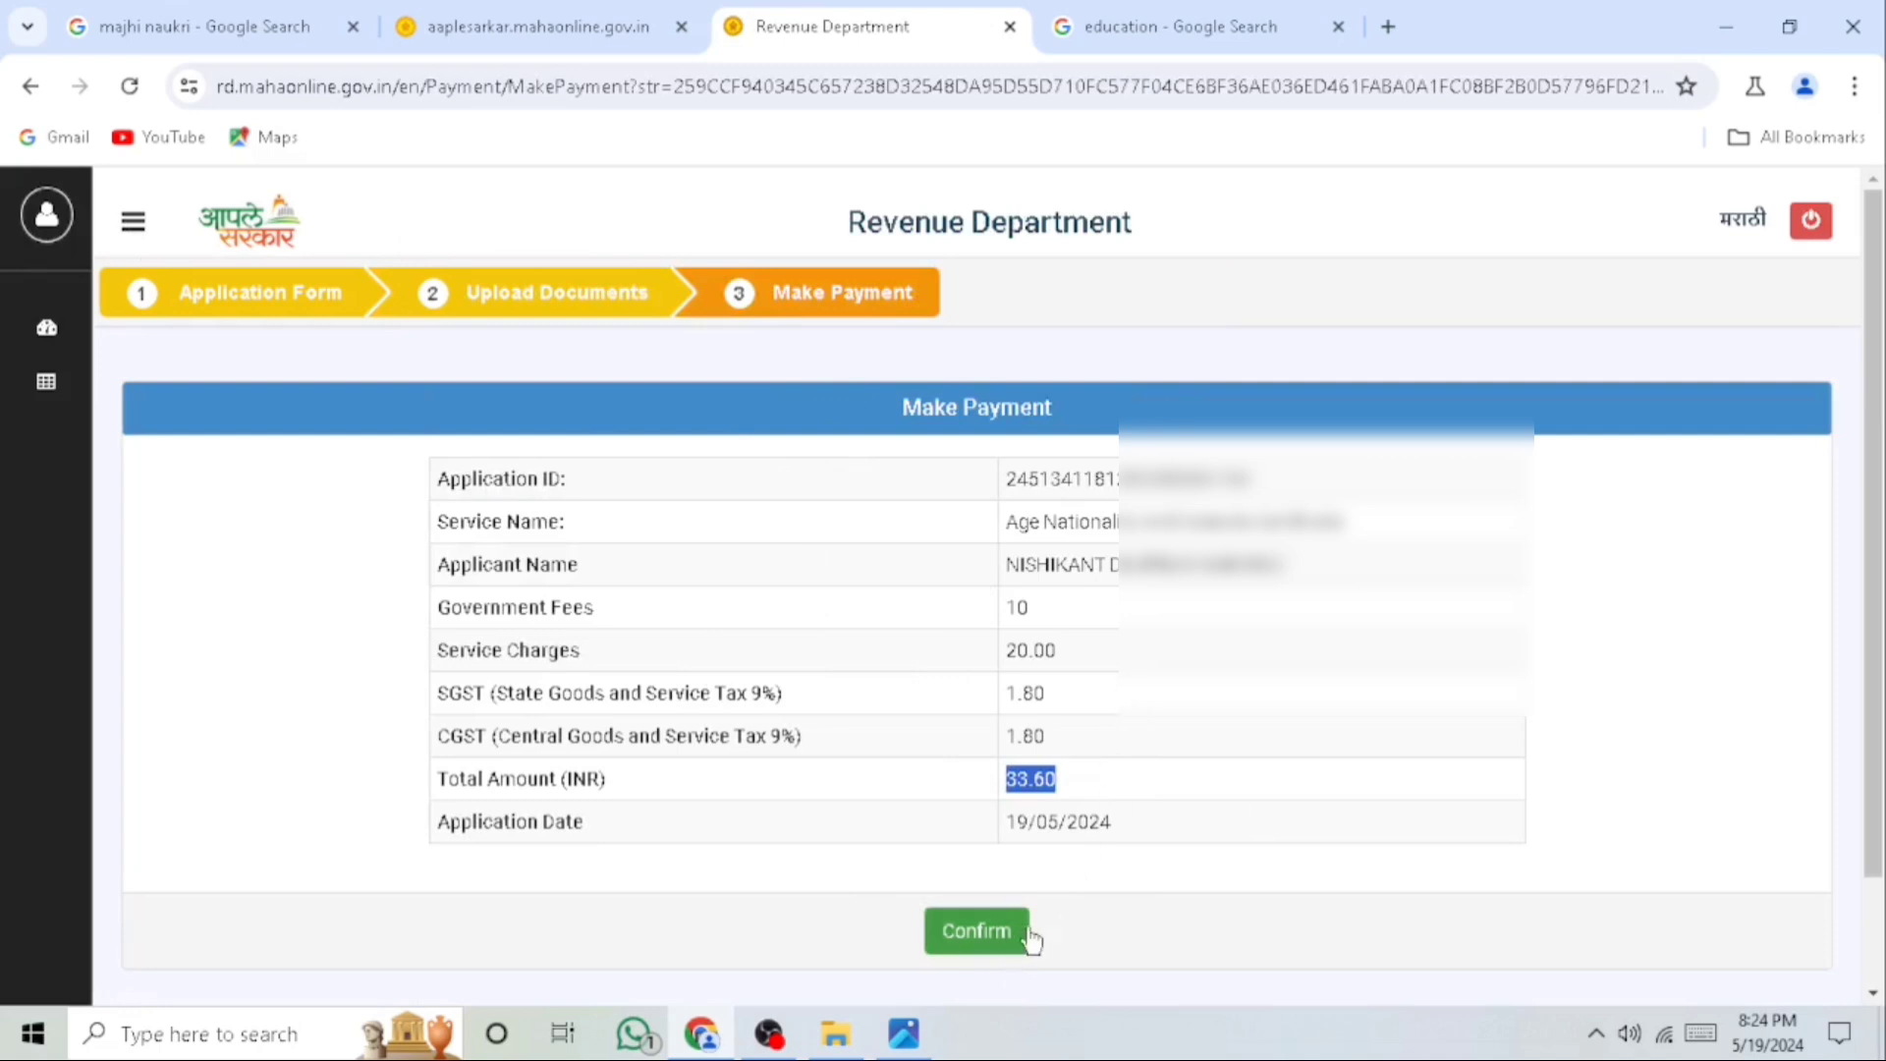
left_click(978, 935)
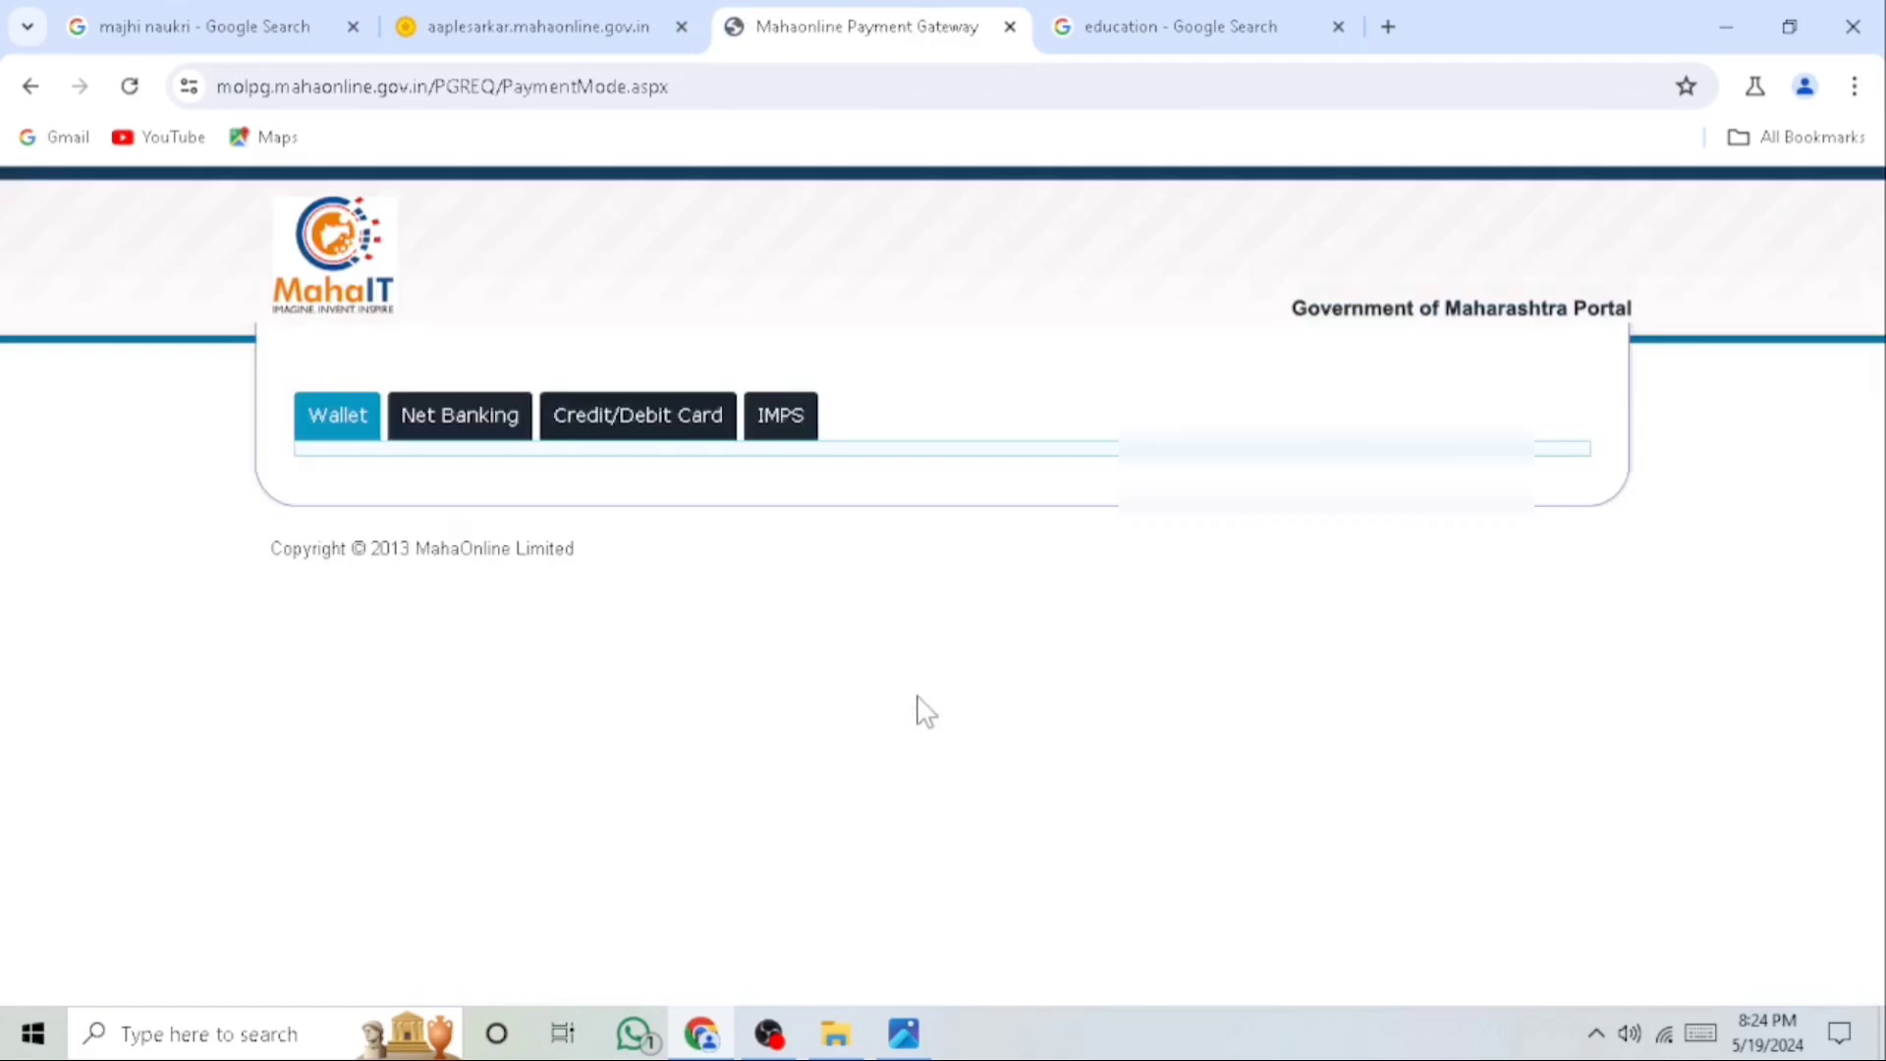
left_click(638, 425)
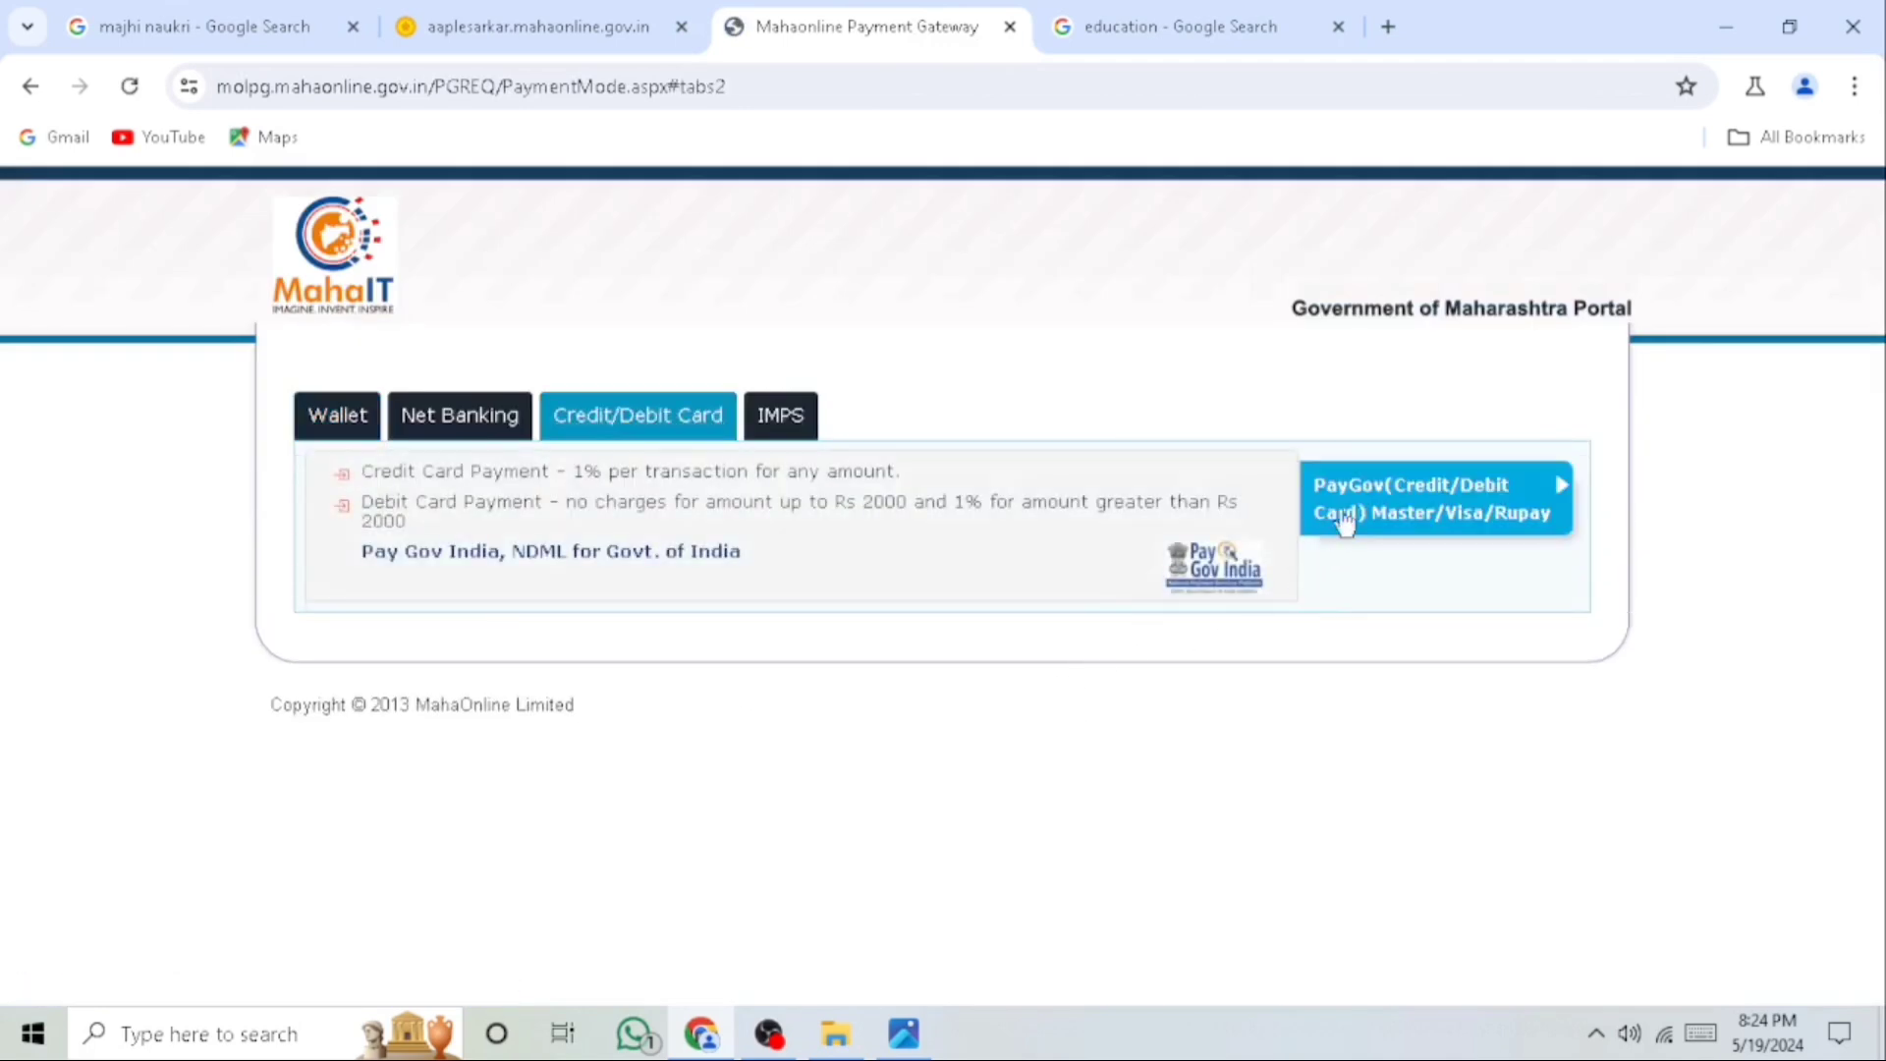
left_click(1348, 507)
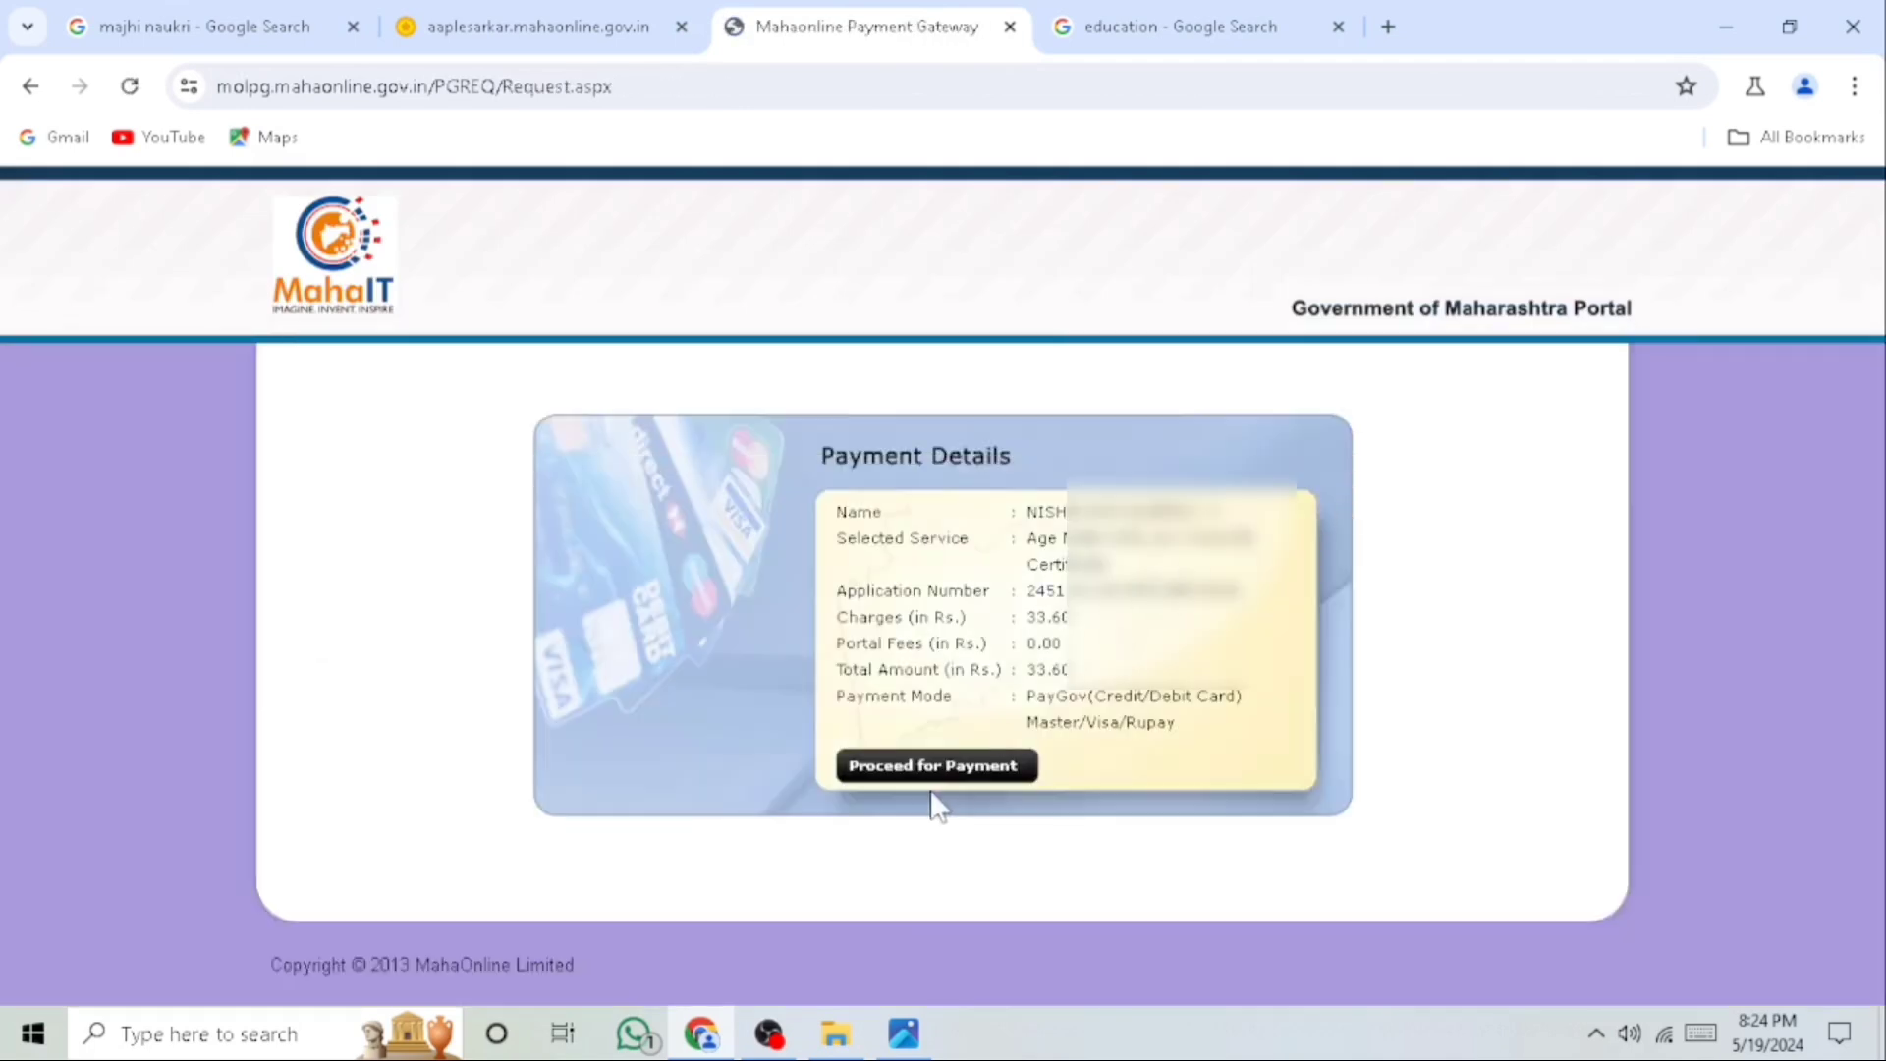
left_click(925, 769)
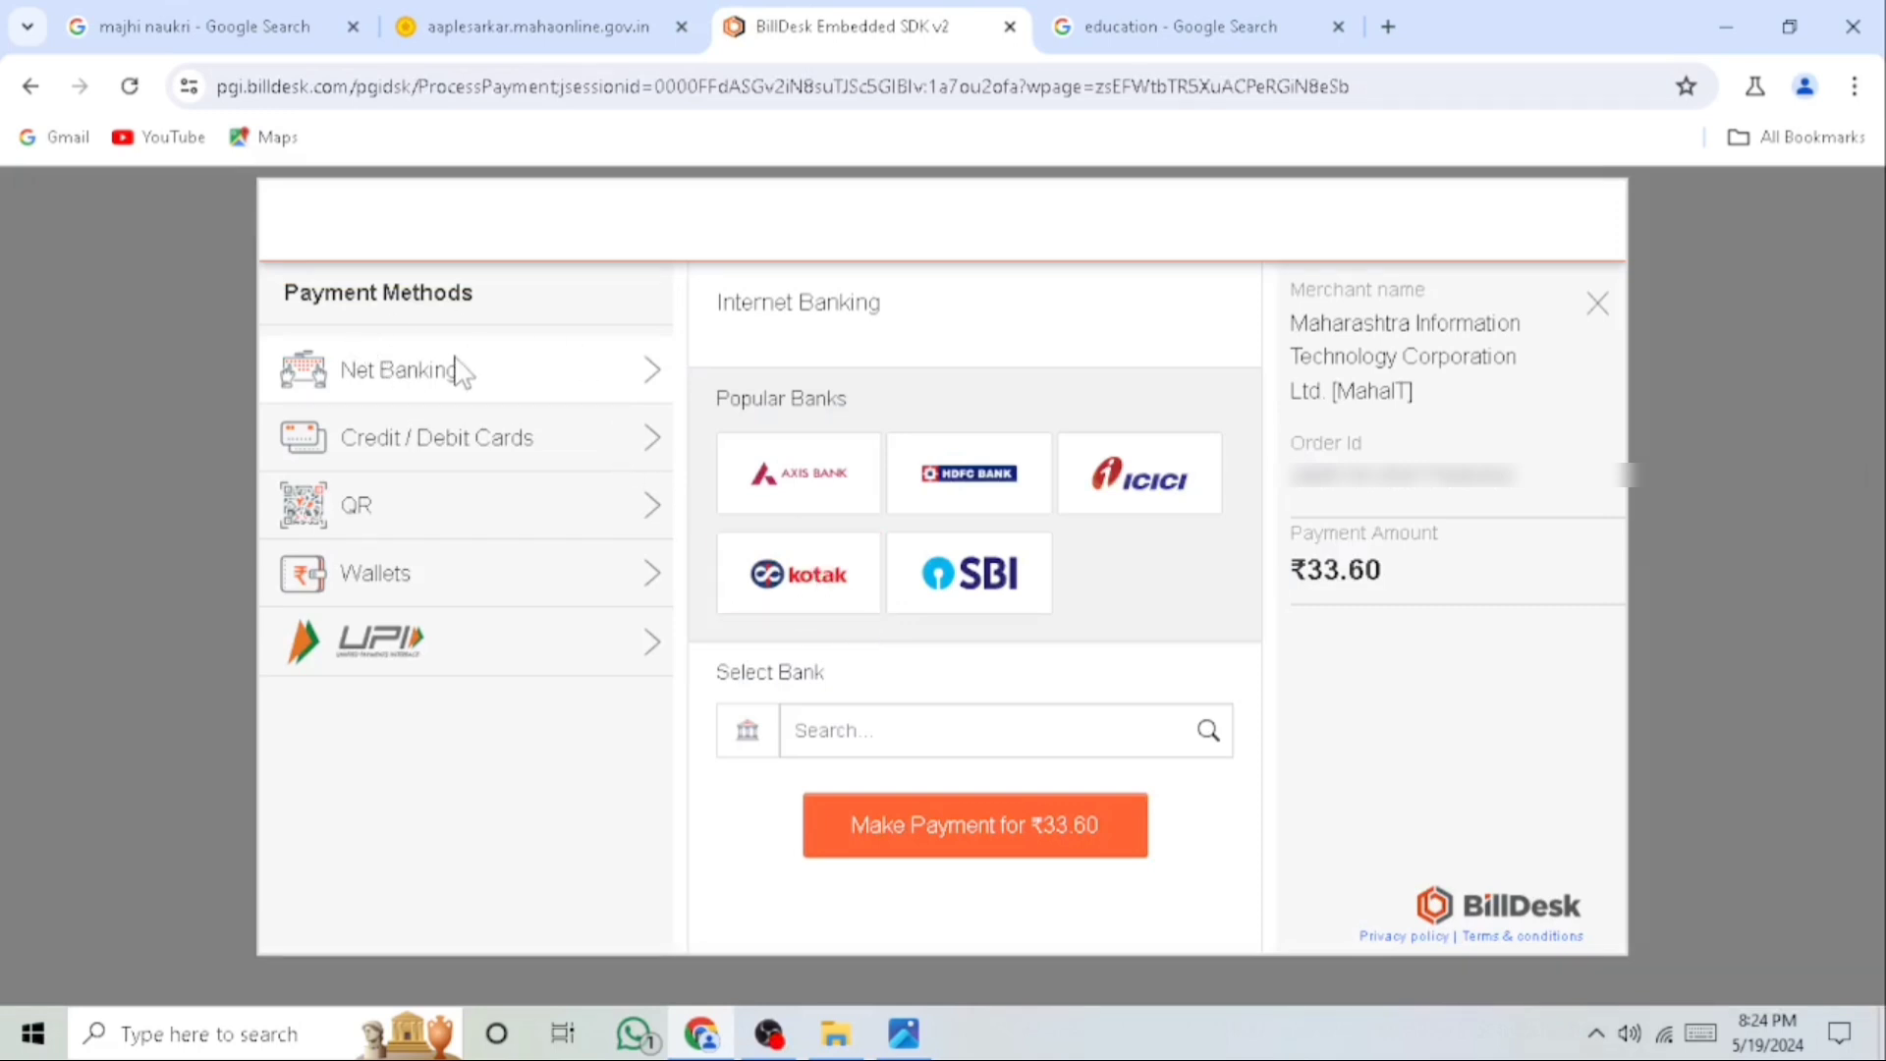
Choose QR as the payment method with BHIM UPI and submit the payment
left_click(389, 519)
left_click(868, 610)
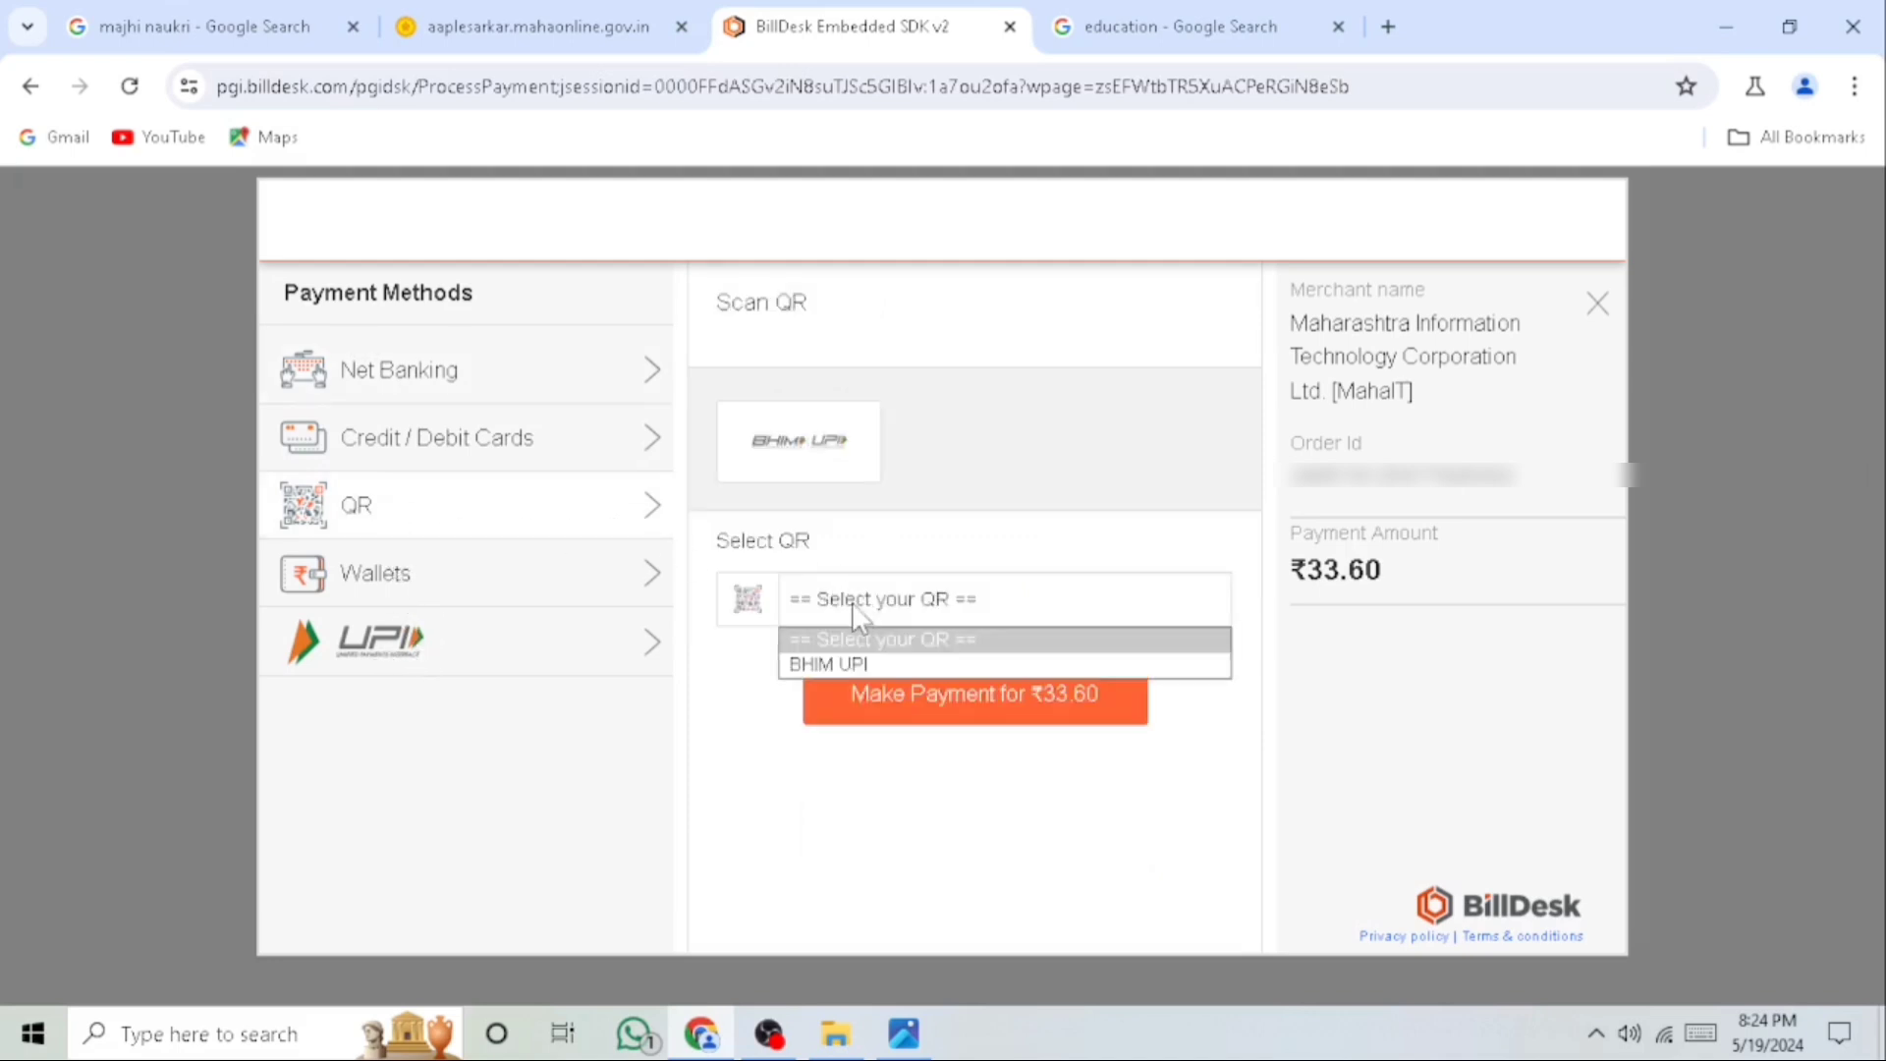
left_click(822, 656)
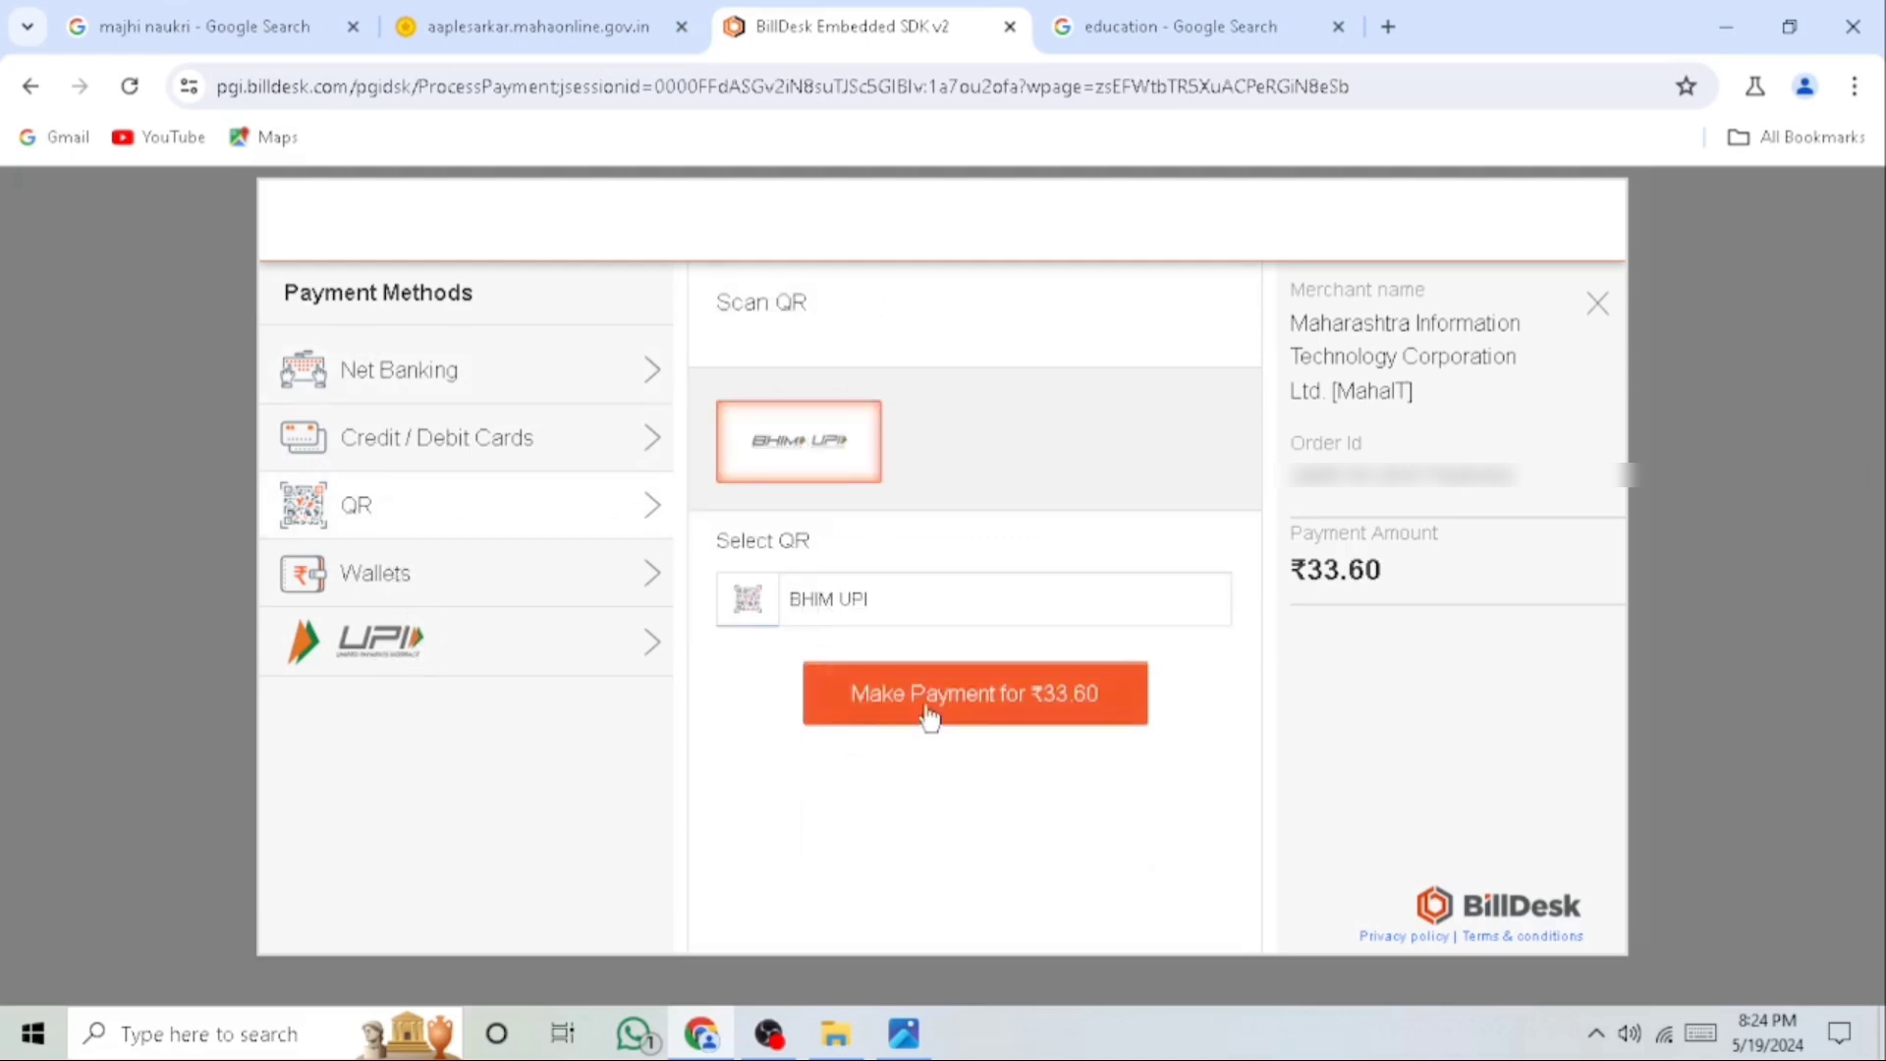
left_click(1002, 700)
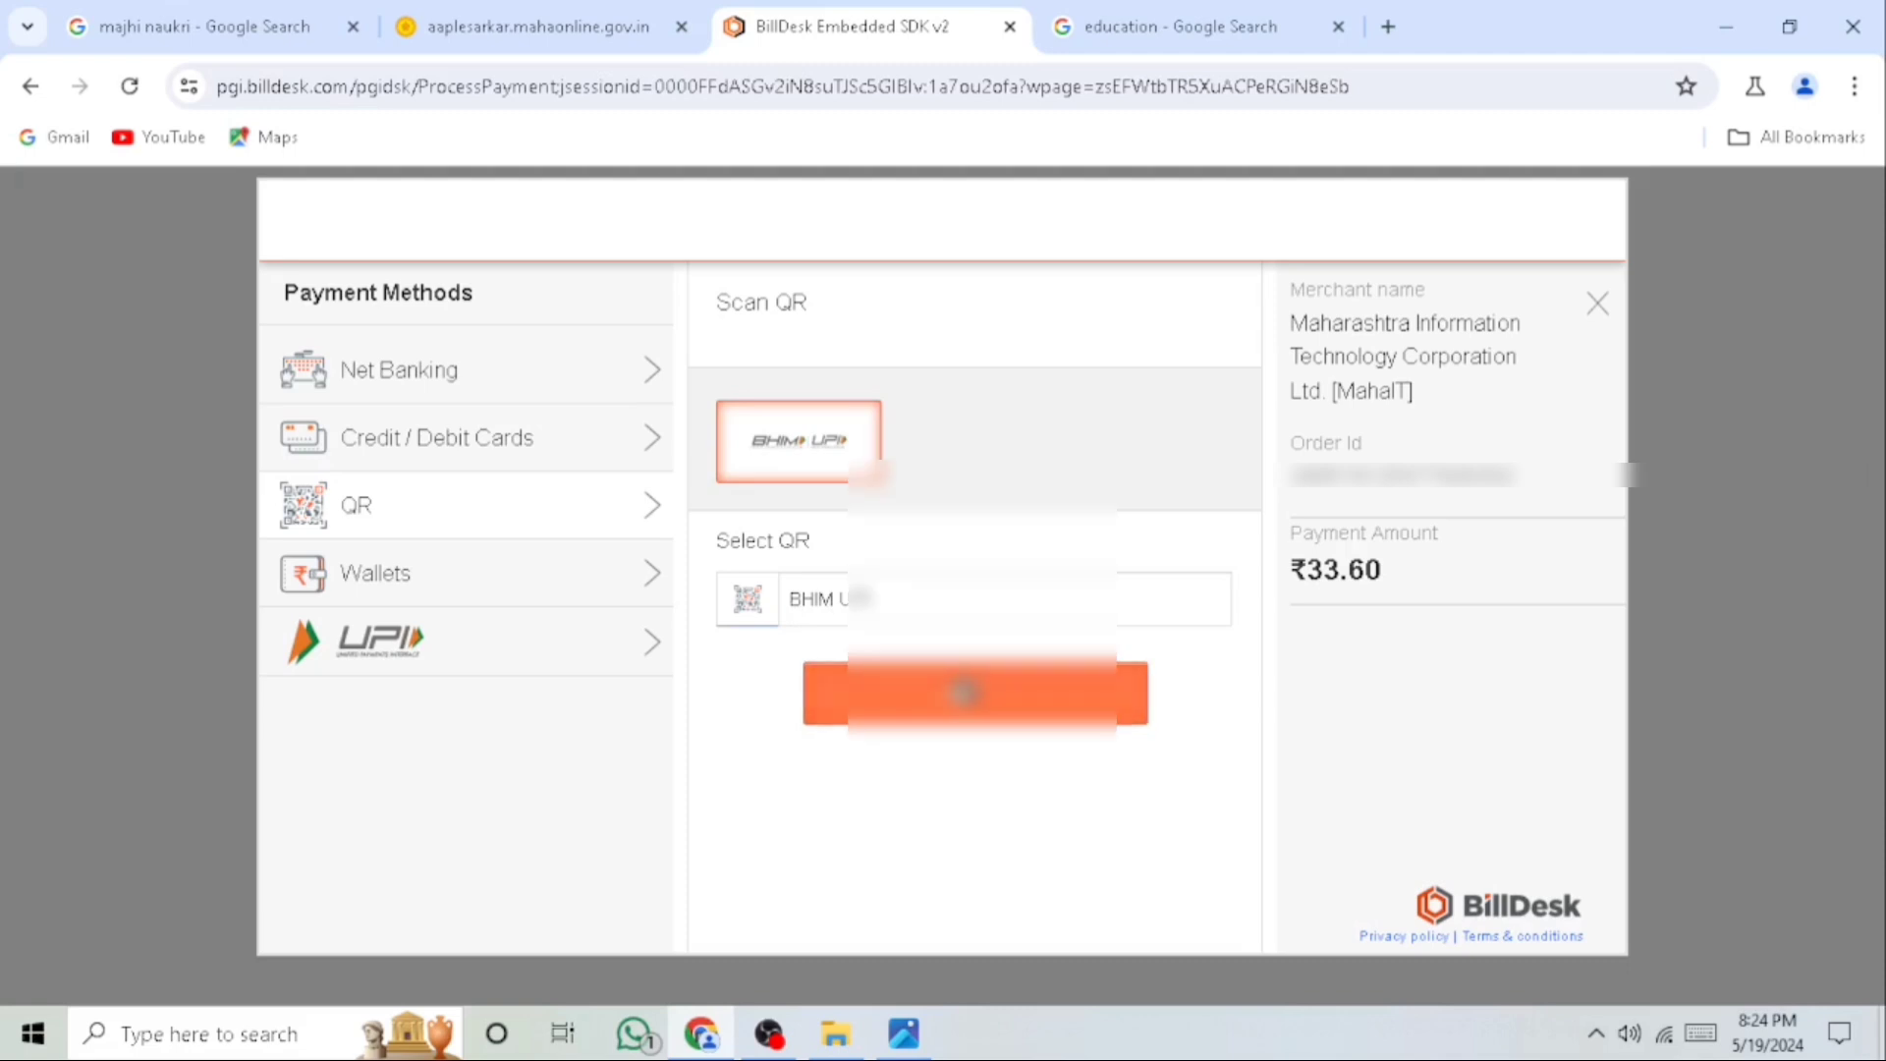